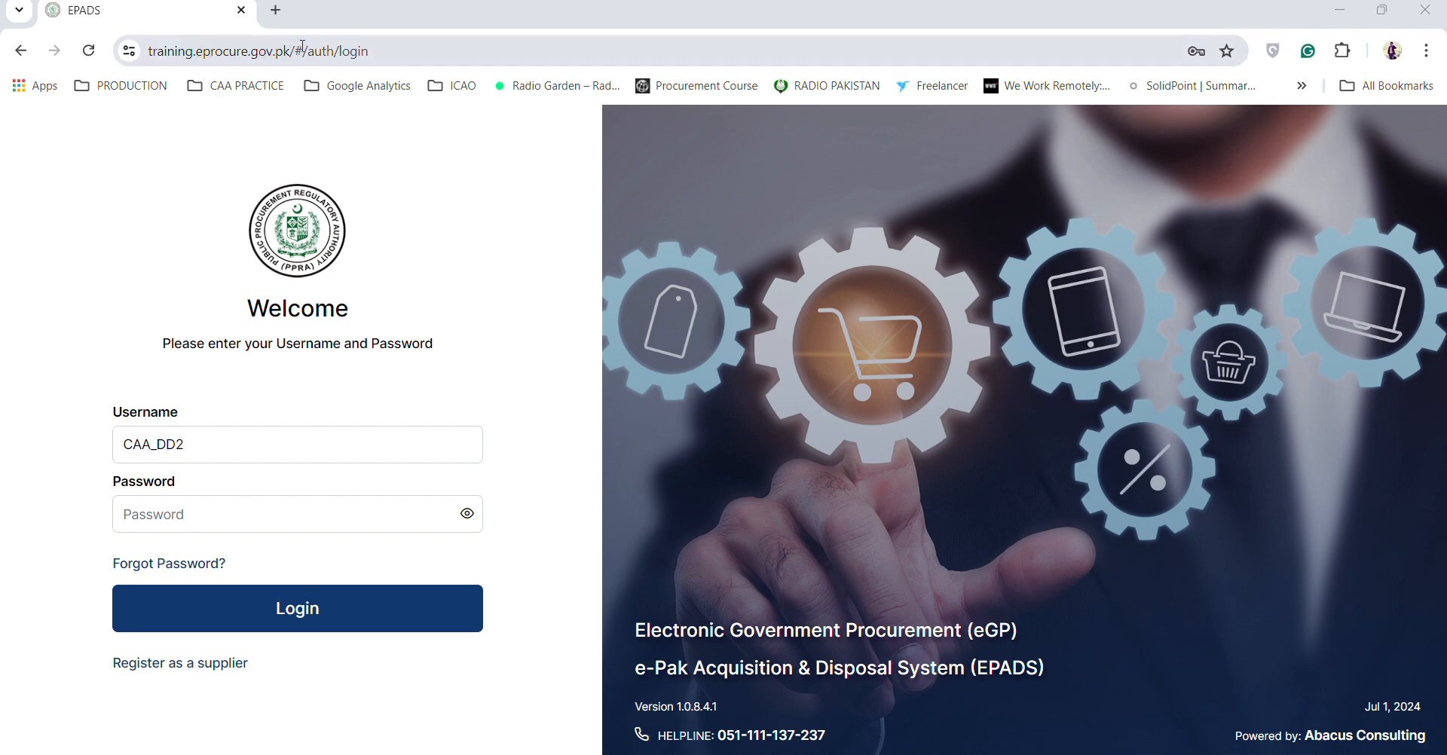
# - Log in to the procurement training portal with the prefilled username and the account password, and choose the Admin role
pyautogui.click(210, 436)
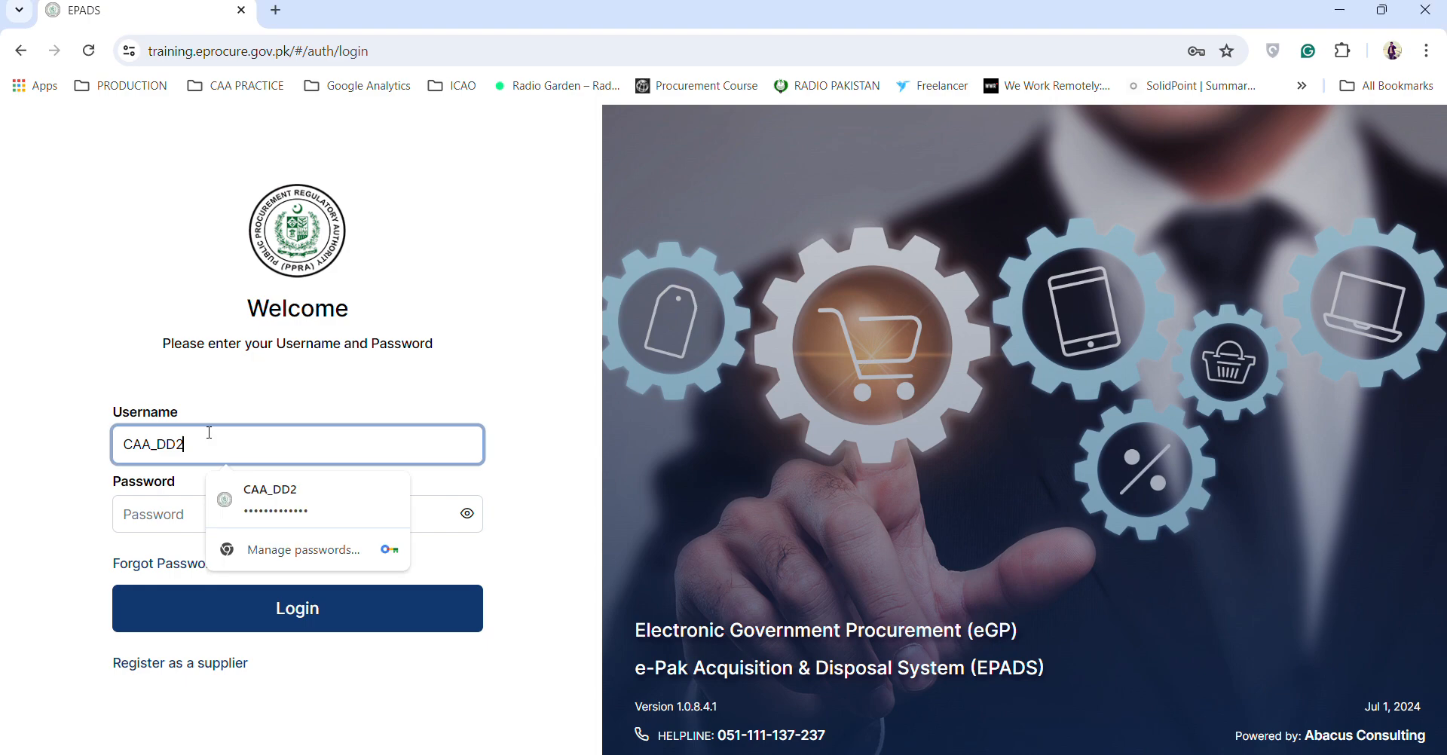
pyautogui.click(151, 522)
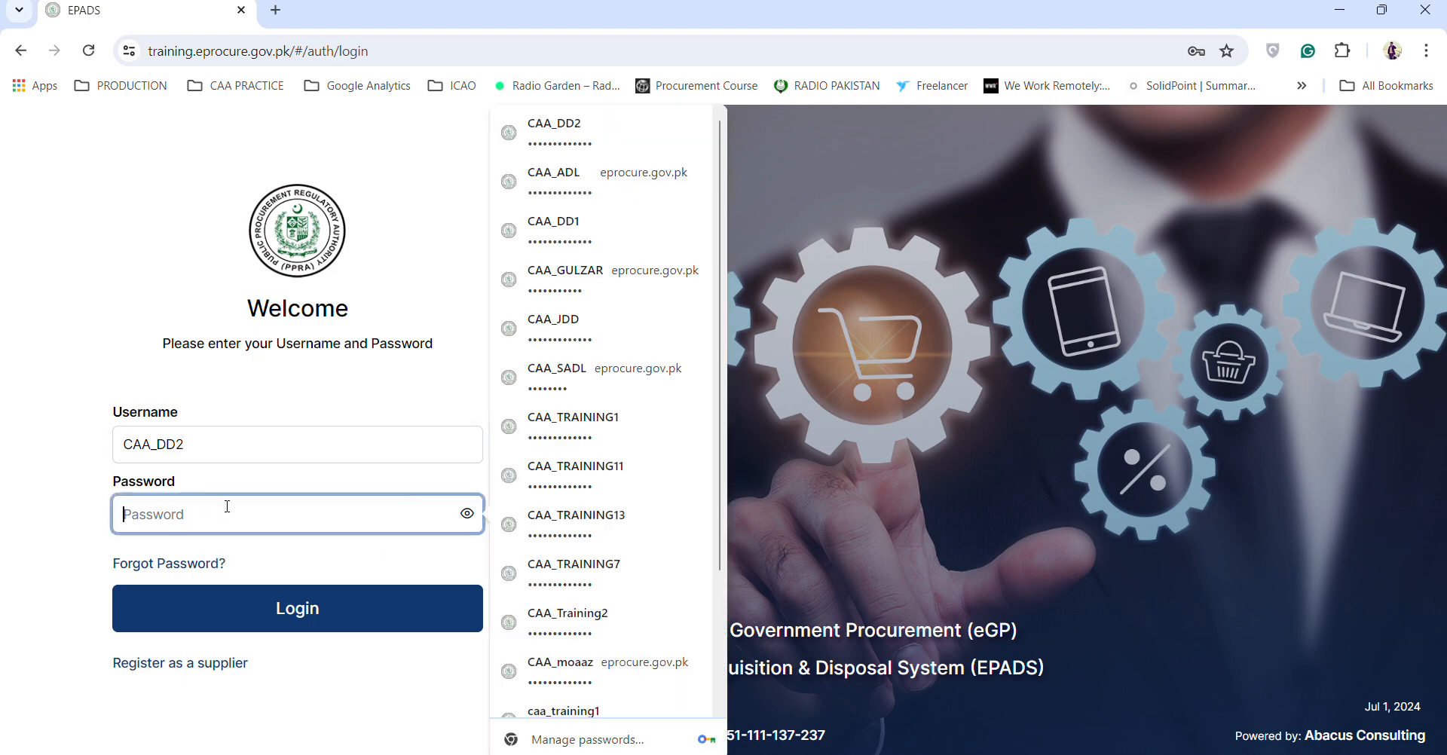
pyautogui.hotkey('alt', 'Tab')
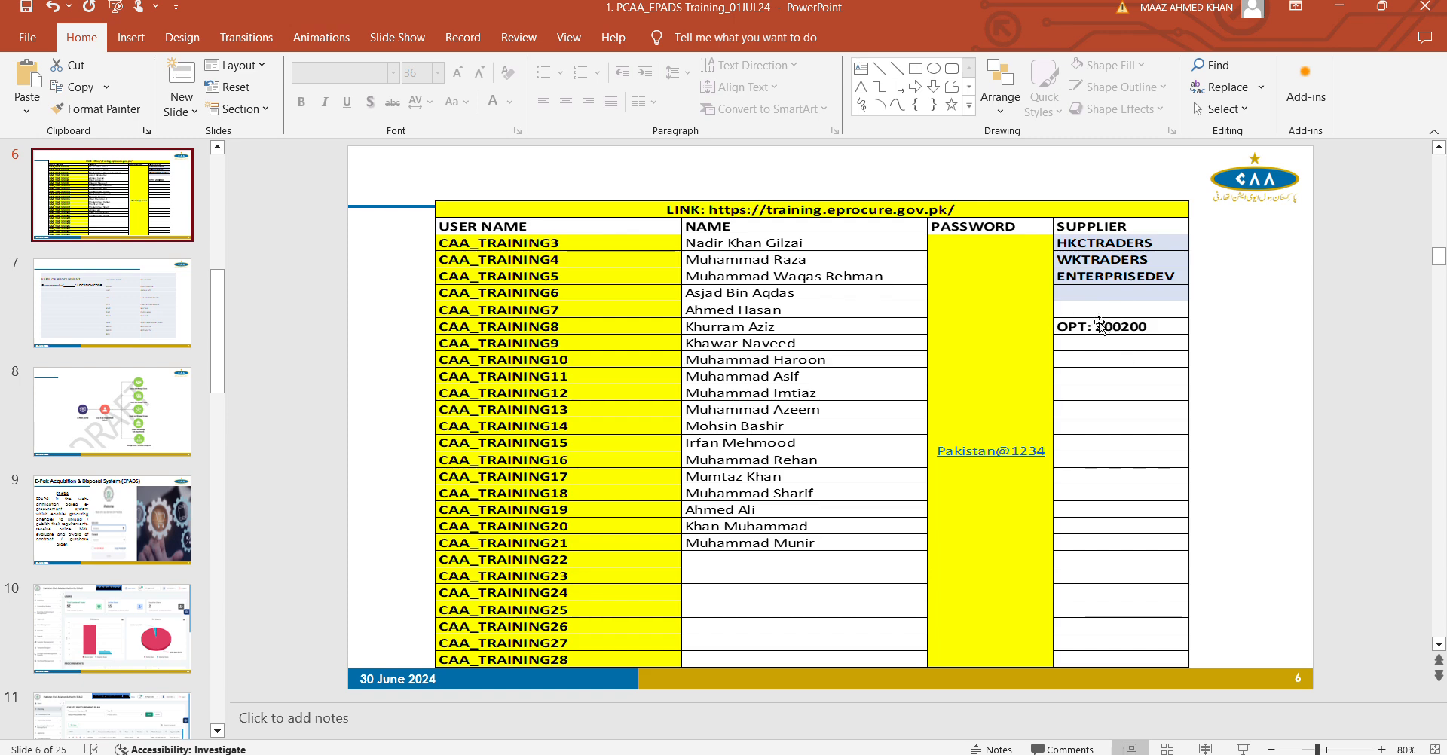
pyautogui.click(1341, 6)
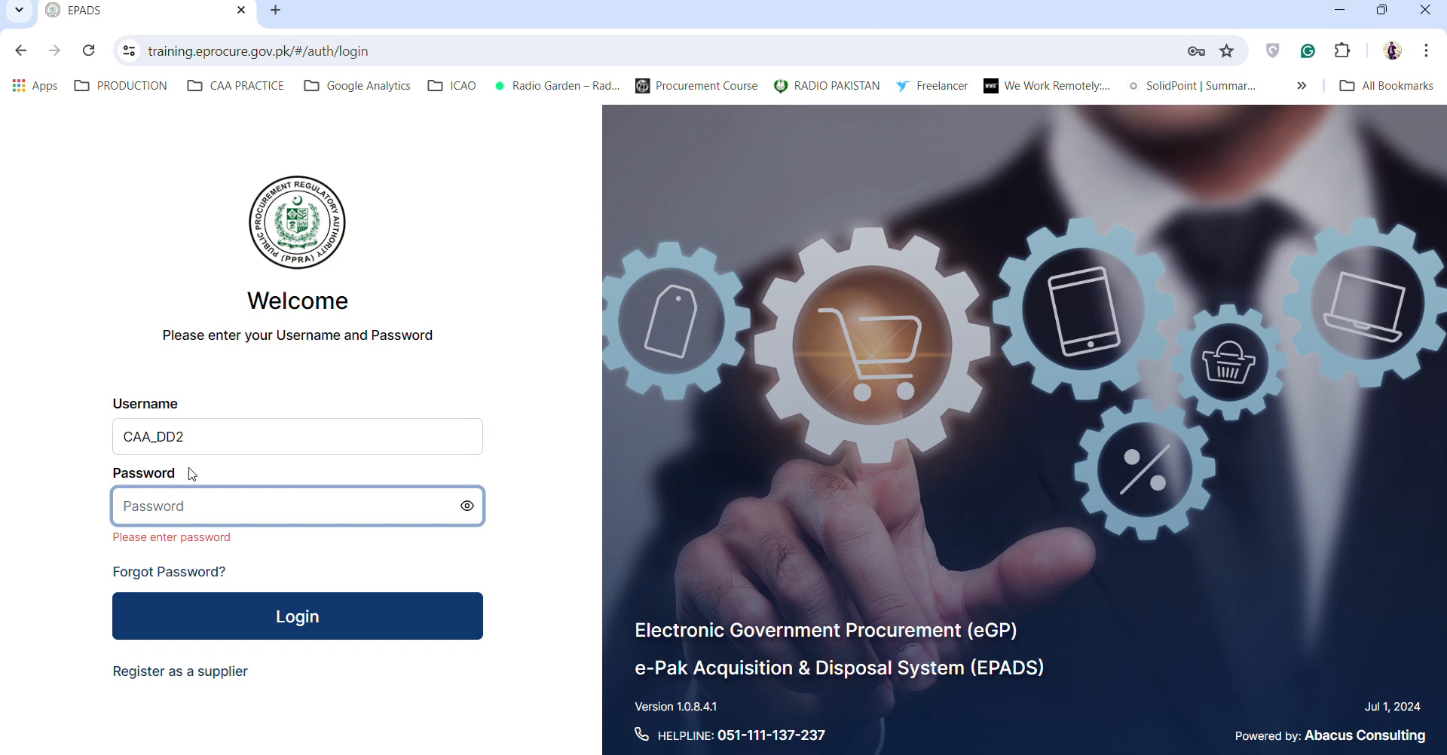
pyautogui.write('••')
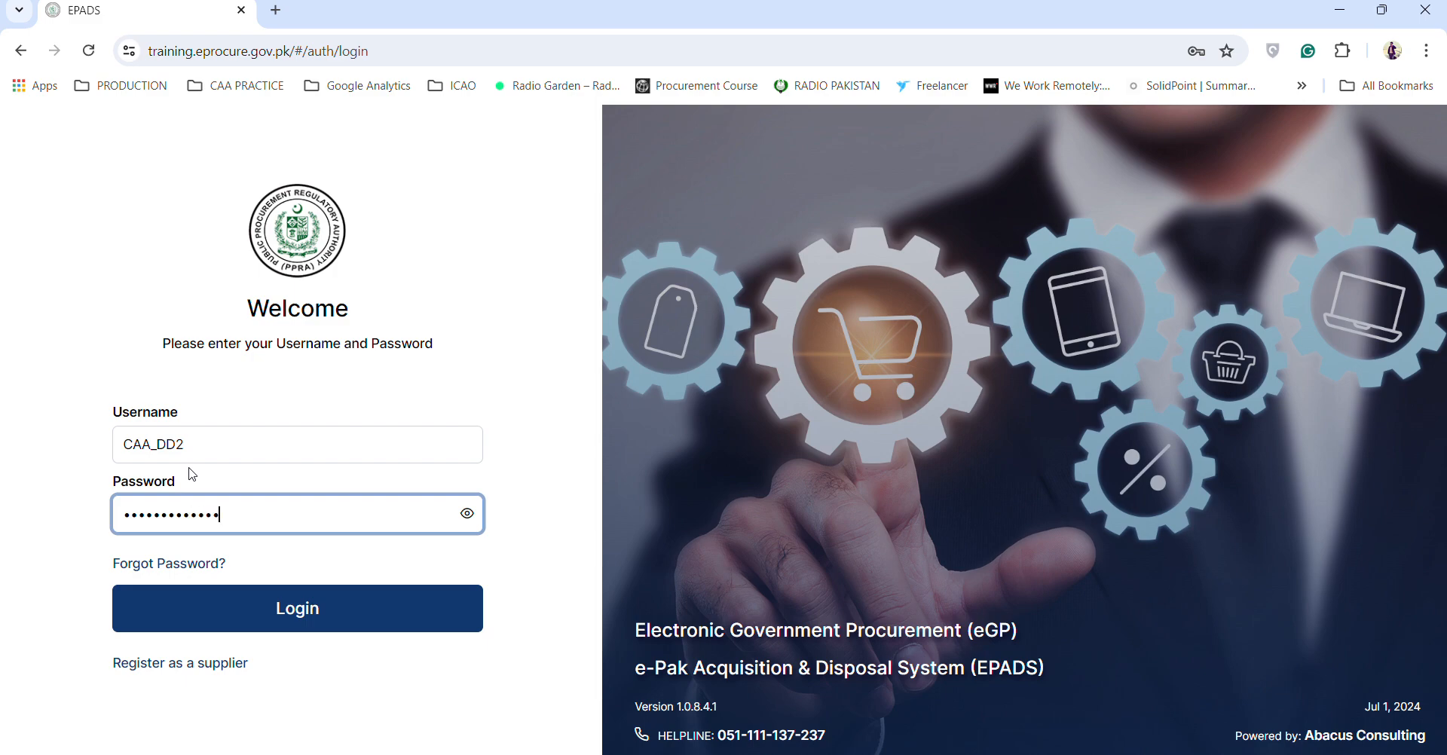
pyautogui.press('Return')
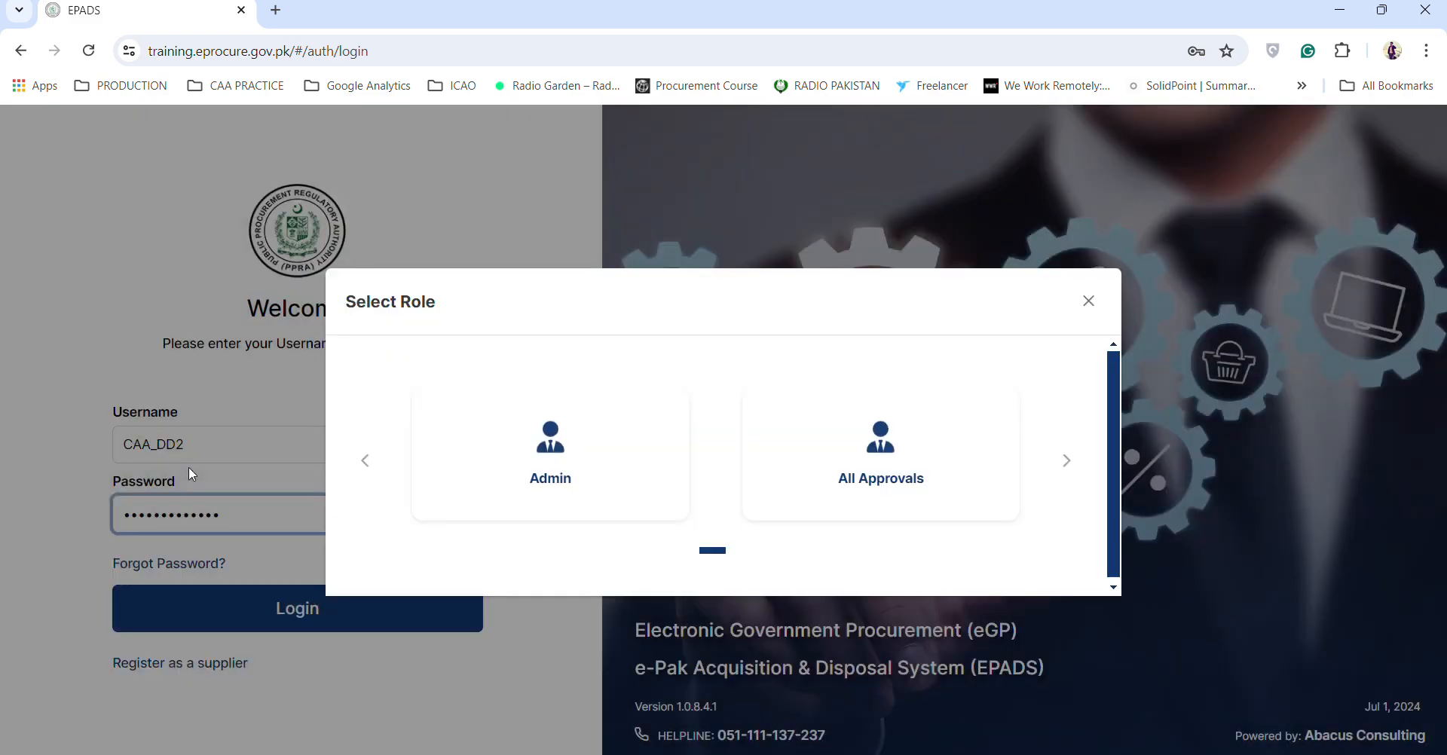
pyautogui.click(436, 451)
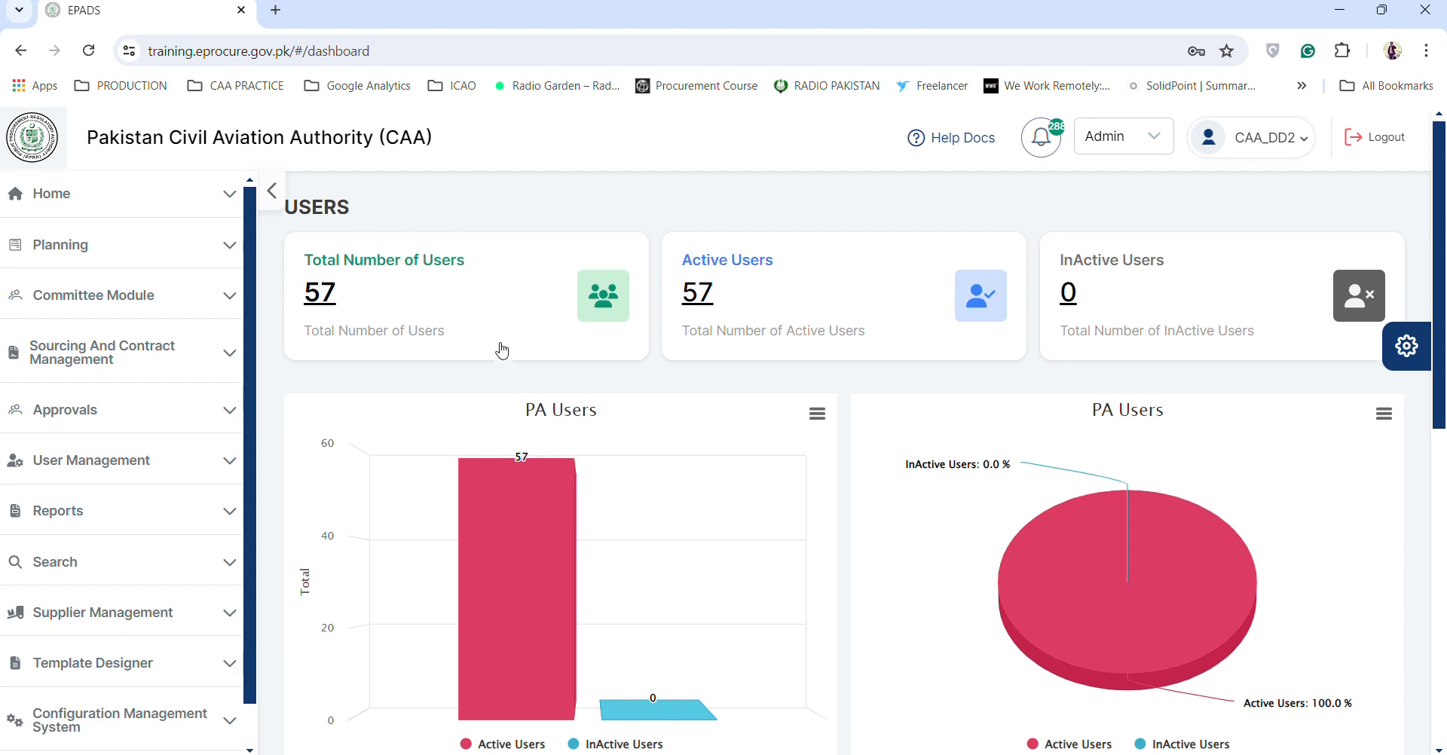
# - Examine the dashboard's user and procurement statistics, and look at which entries the Approvals module offers
pyautogui.scroll(-1, 499, 349)
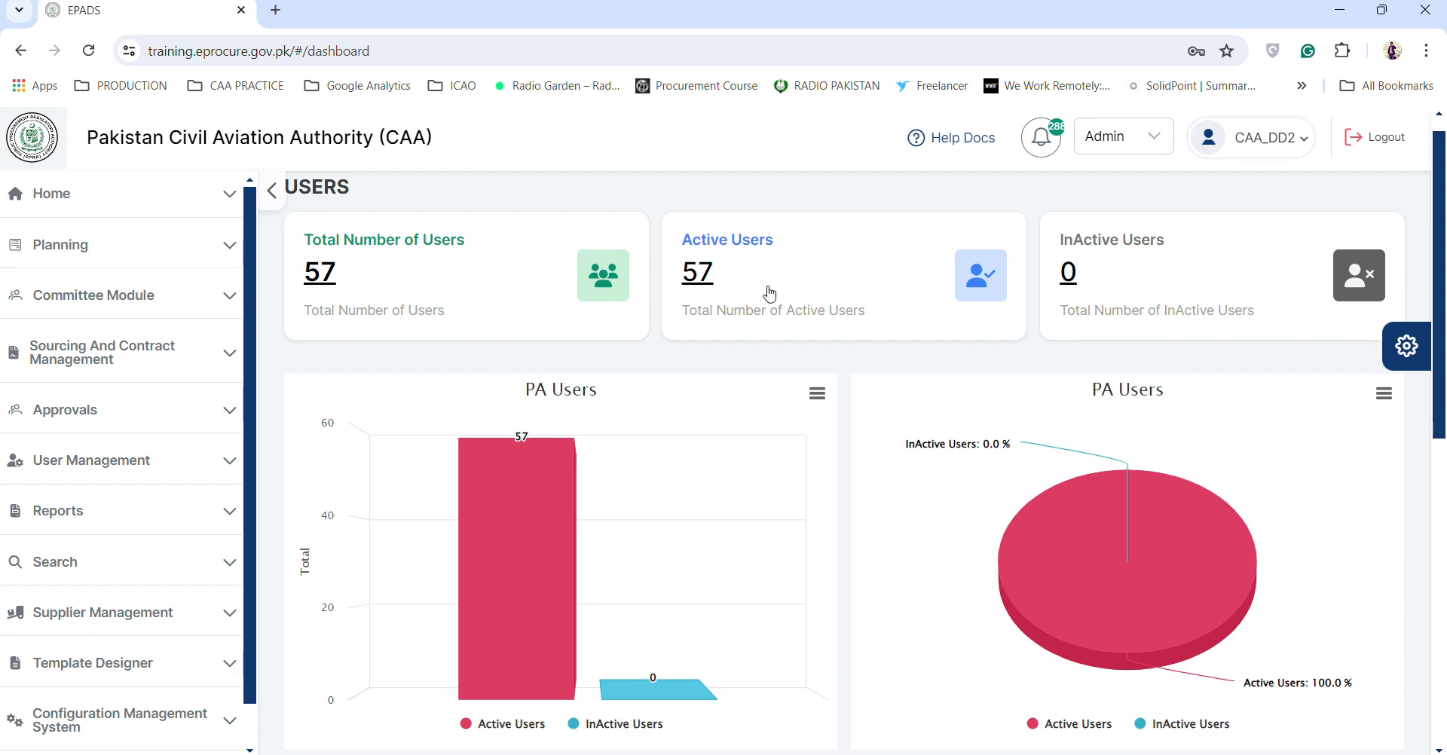
pyautogui.scroll(-8, 504, 456)
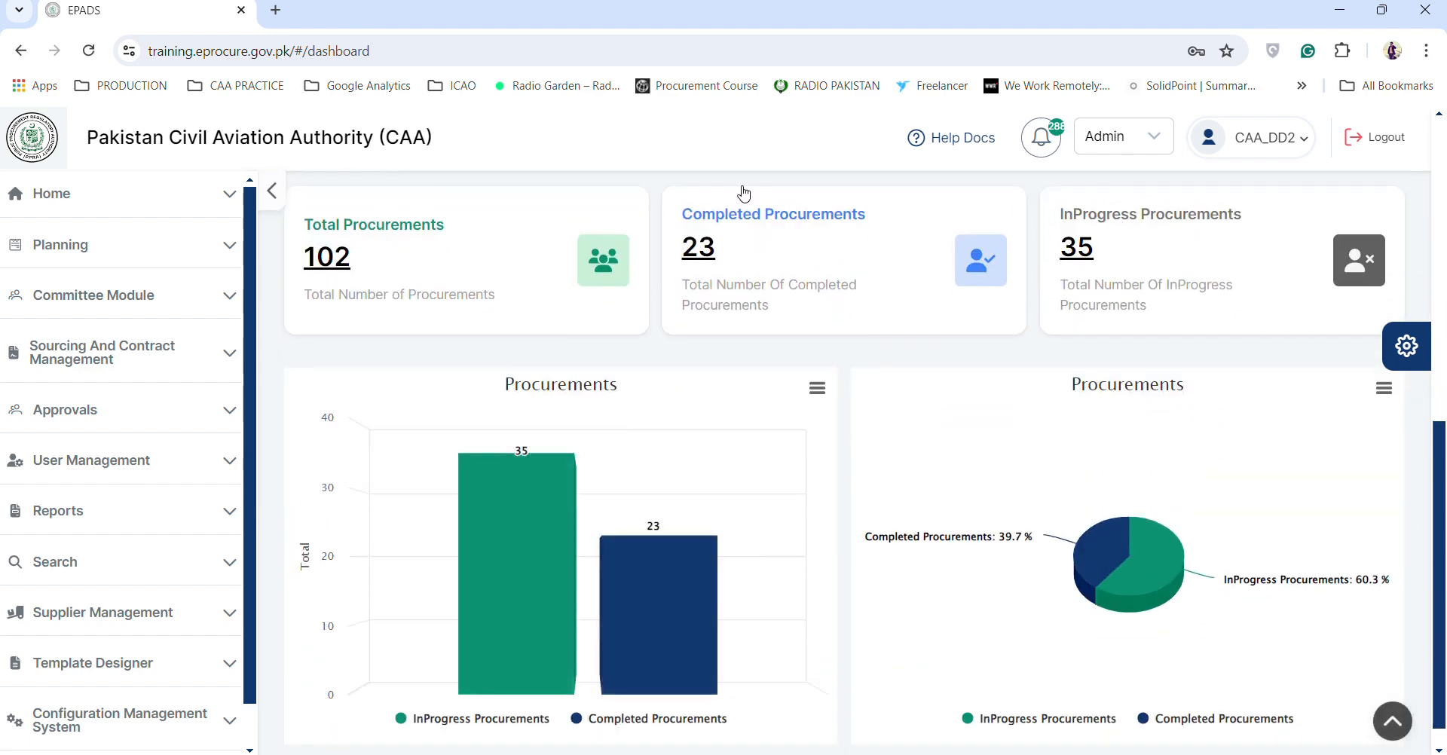
pyautogui.scroll(-1, 154, 435)
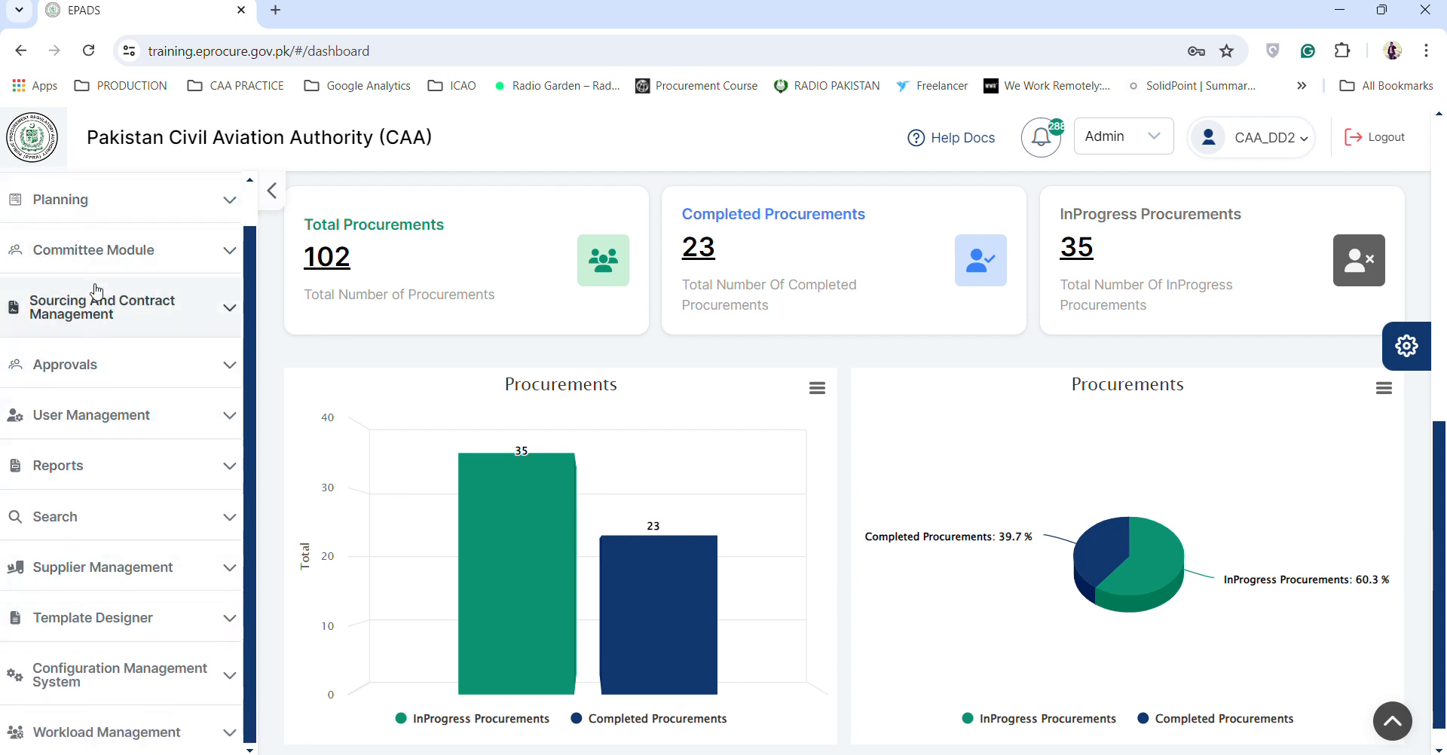
pyautogui.scroll(1, 89, 260)
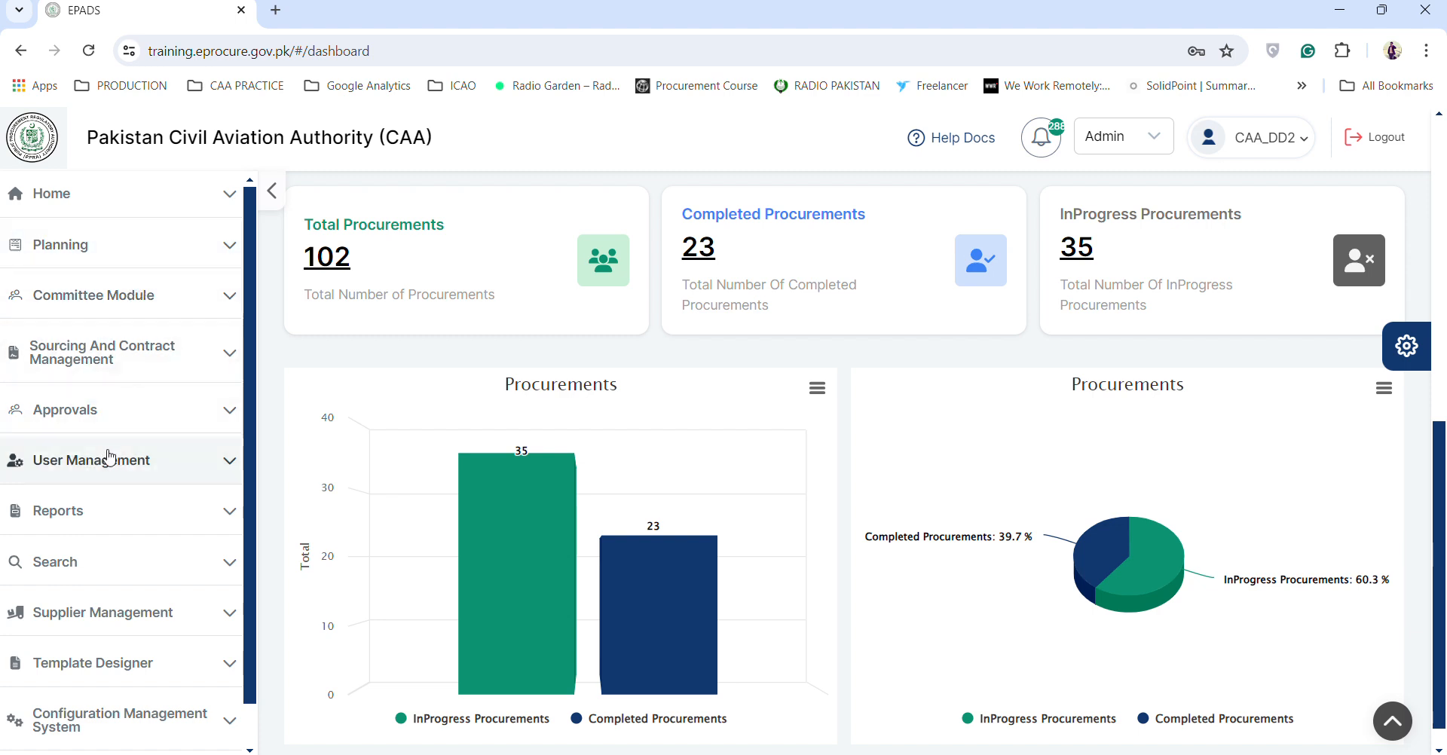
pyautogui.click(107, 413)
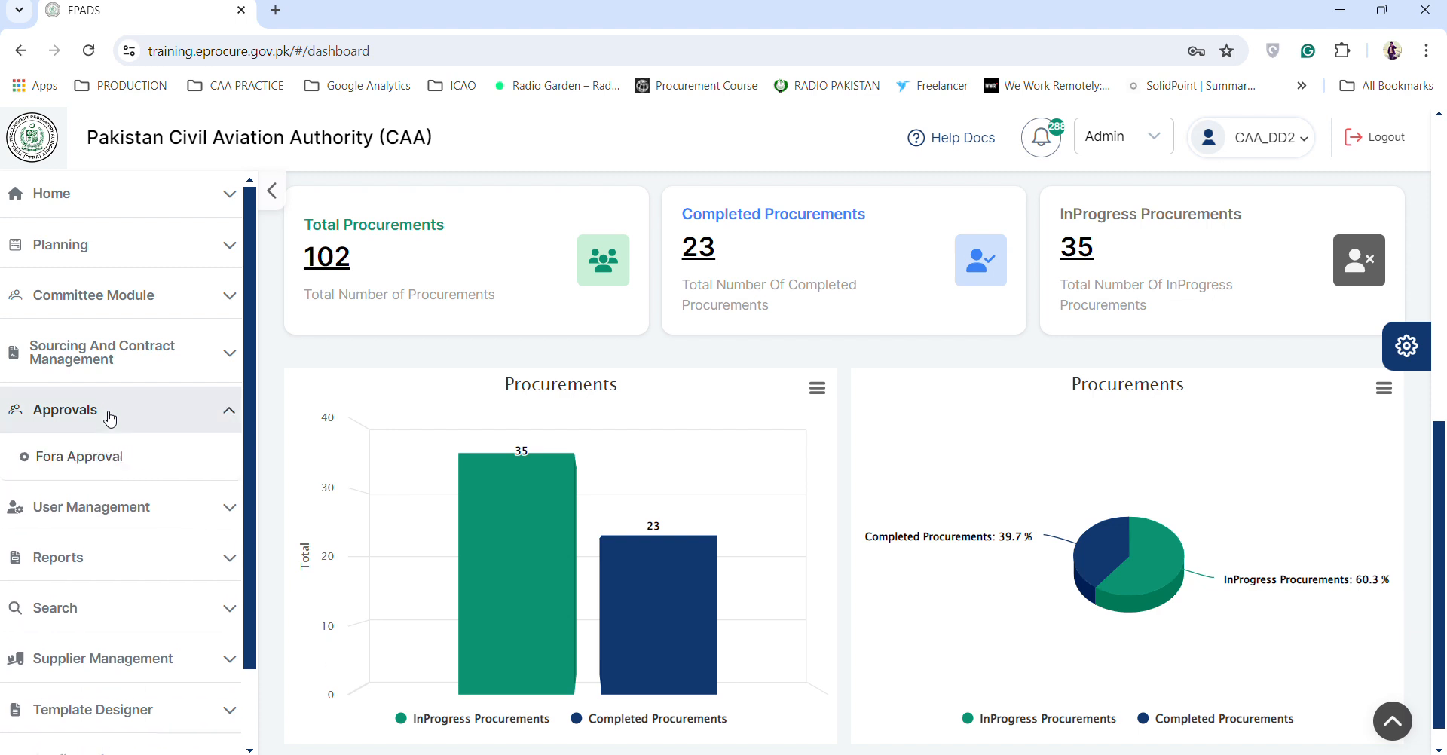
pyautogui.click(104, 405)
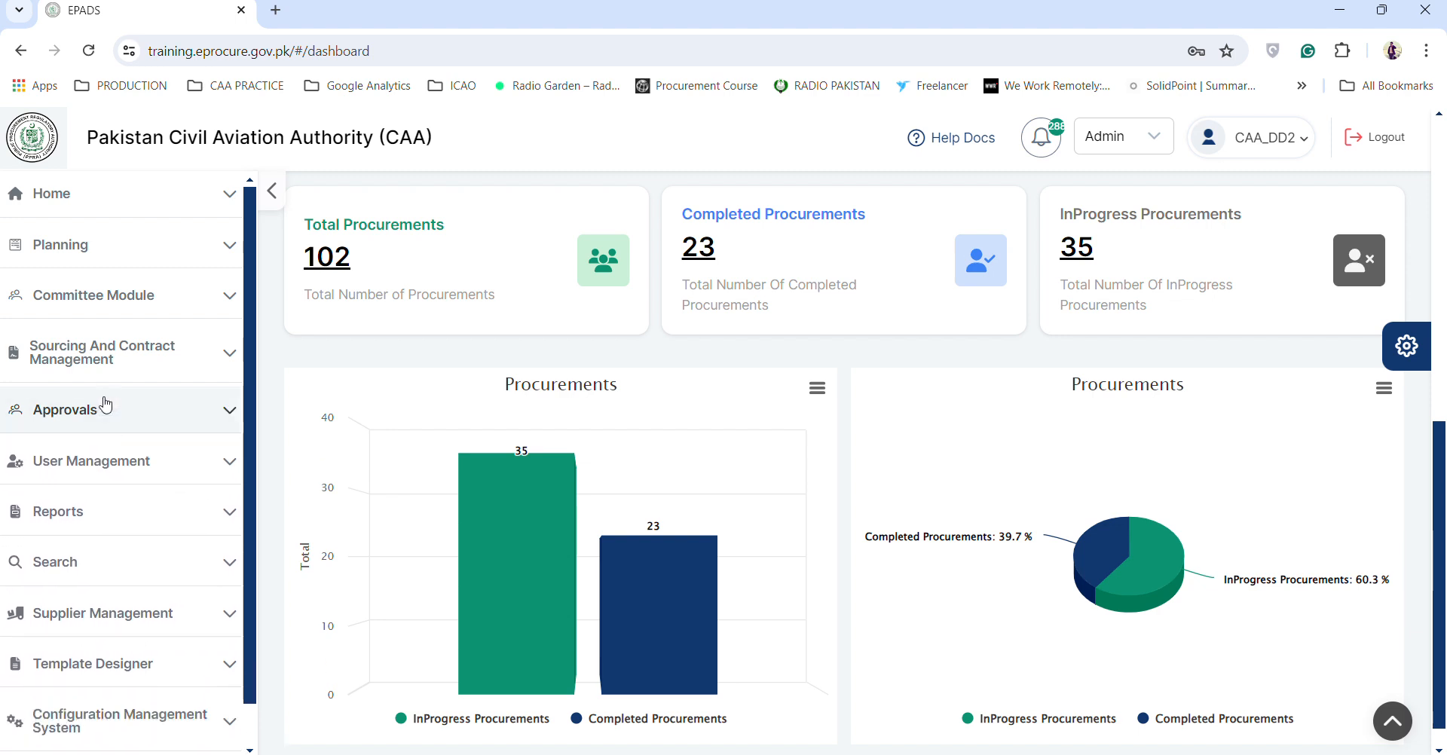
# - Open the internal user list in User Management and look through the listed accounts
pyautogui.click(84, 465)
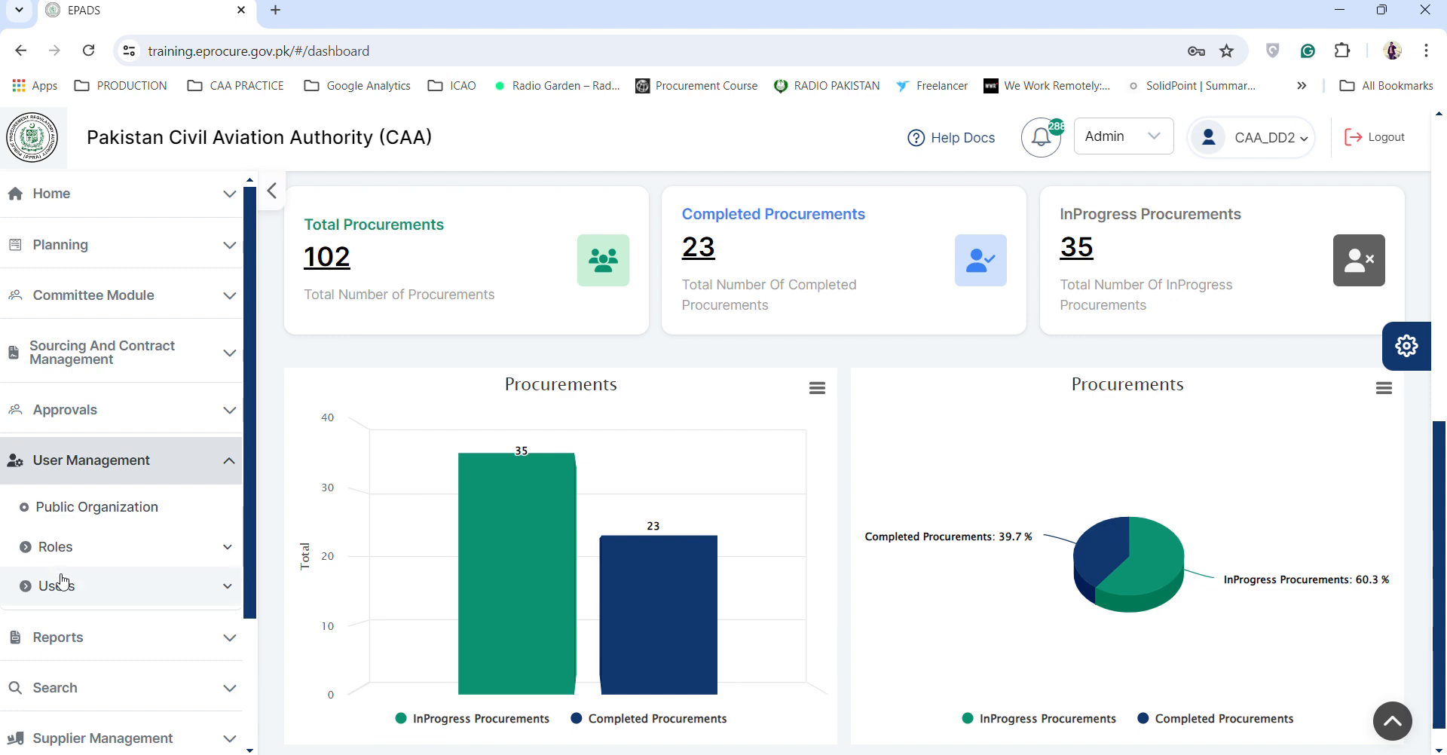
pyautogui.click(63, 582)
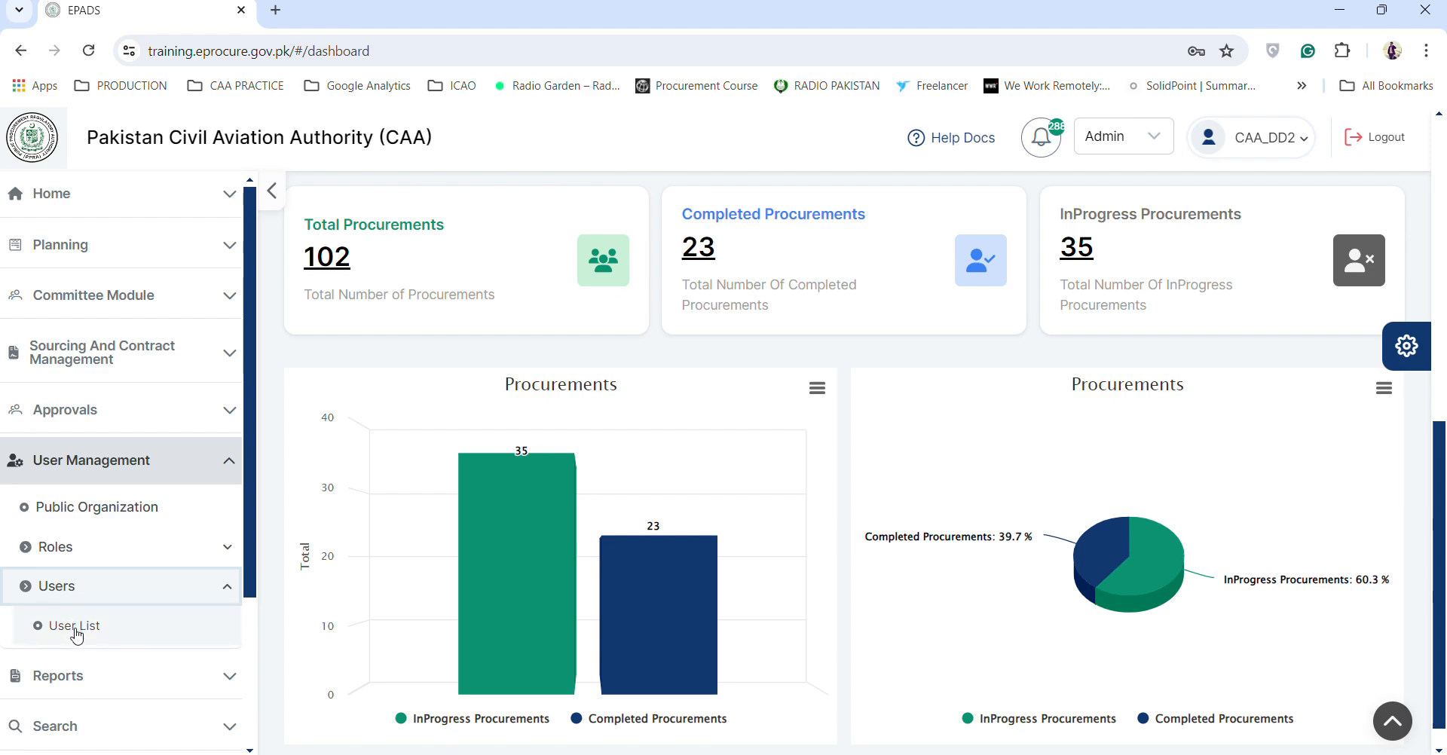
pyautogui.click(74, 630)
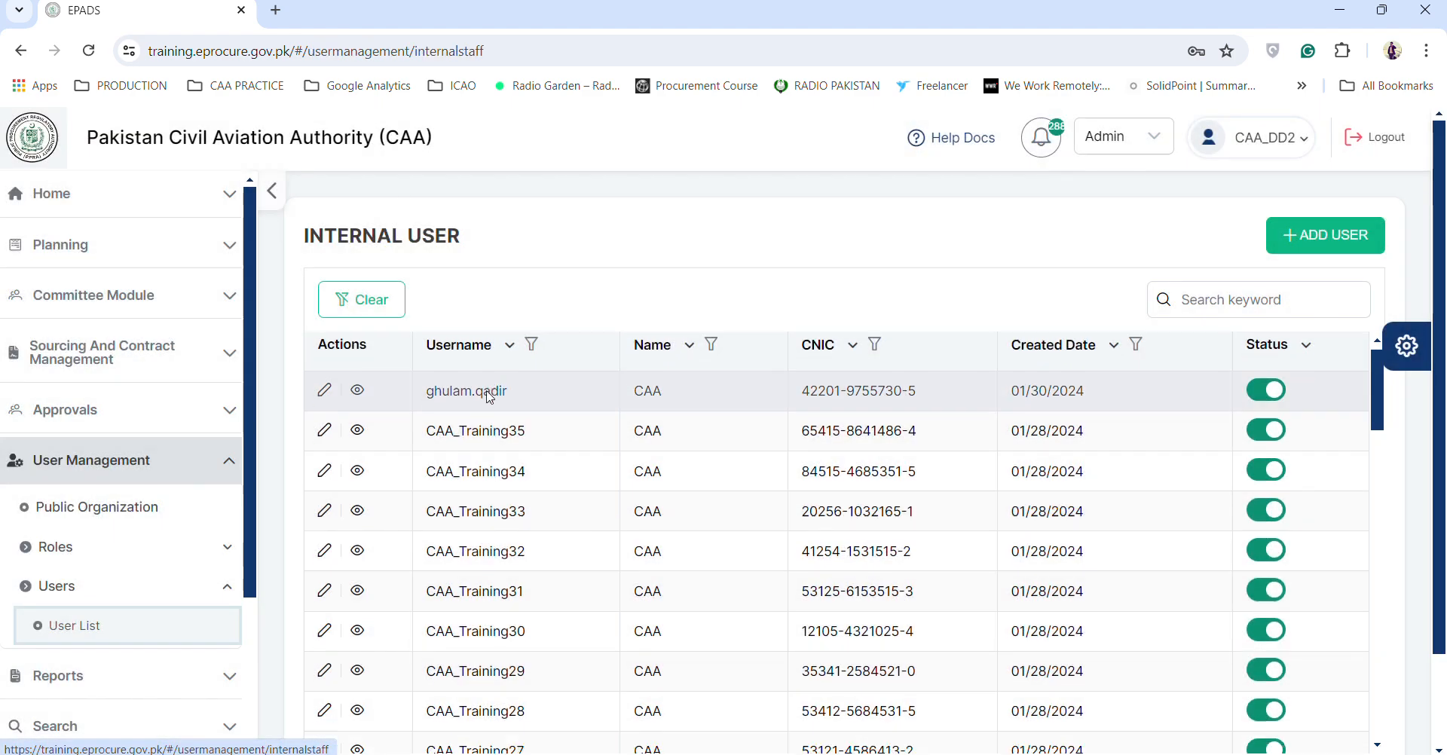
pyautogui.scroll(-2, 489, 397)
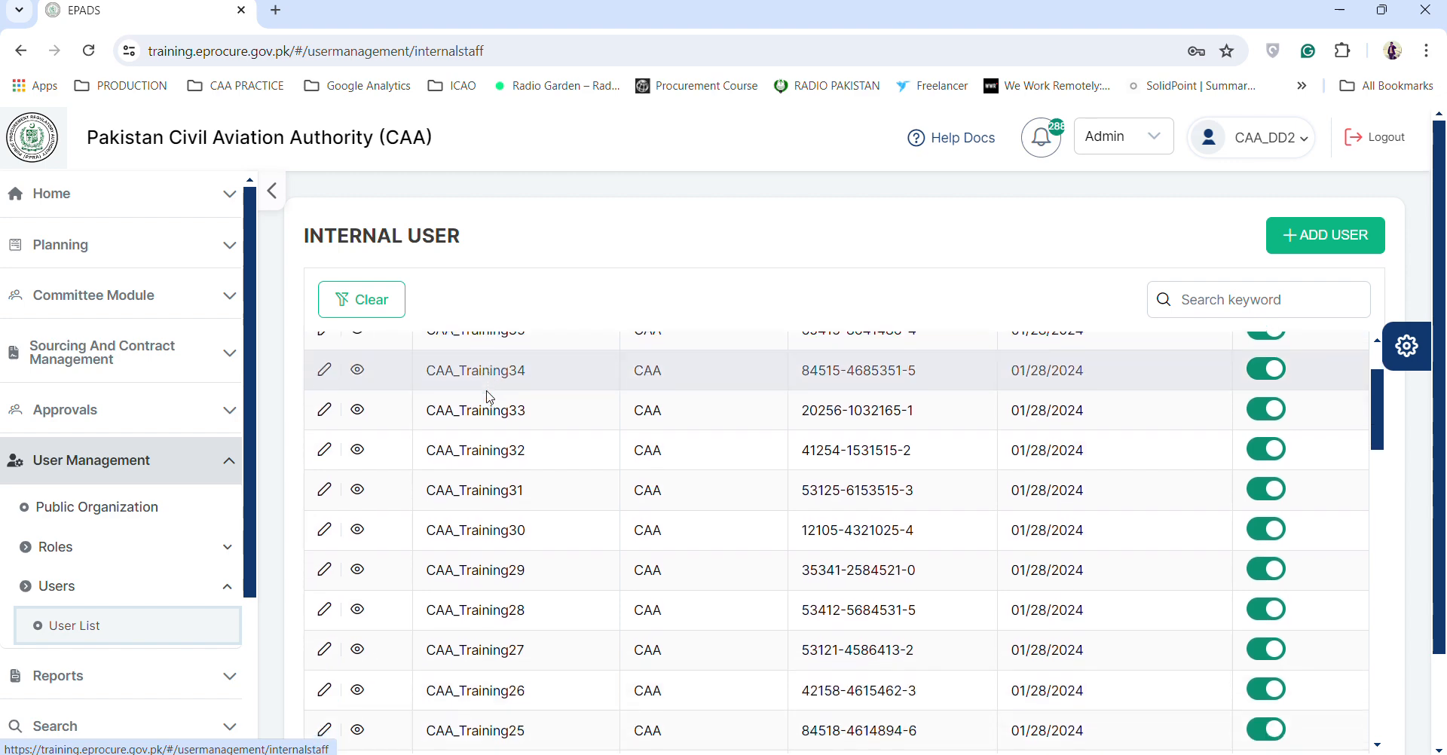
pyautogui.scroll(2, 488, 397)
pyautogui.scroll(-10, 488, 397)
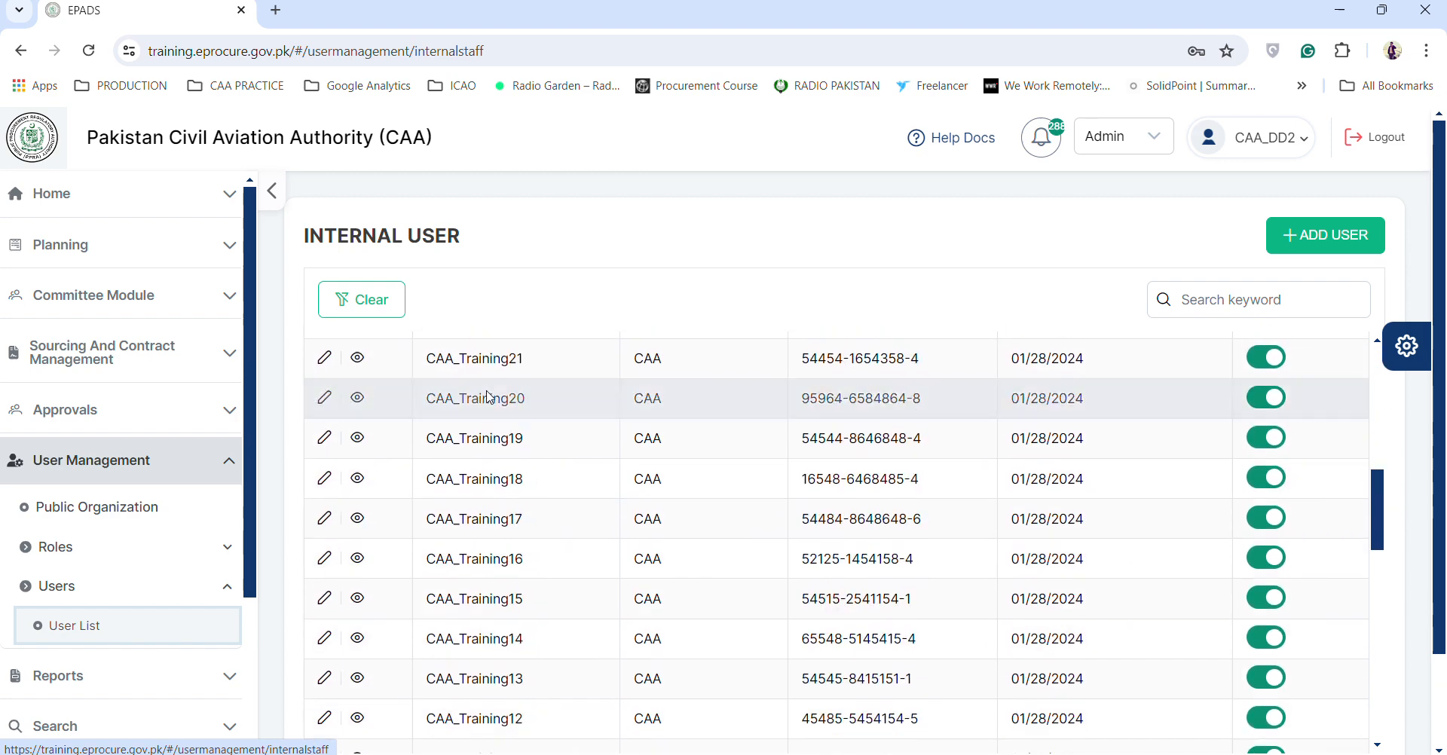
pyautogui.scroll(-10, 489, 397)
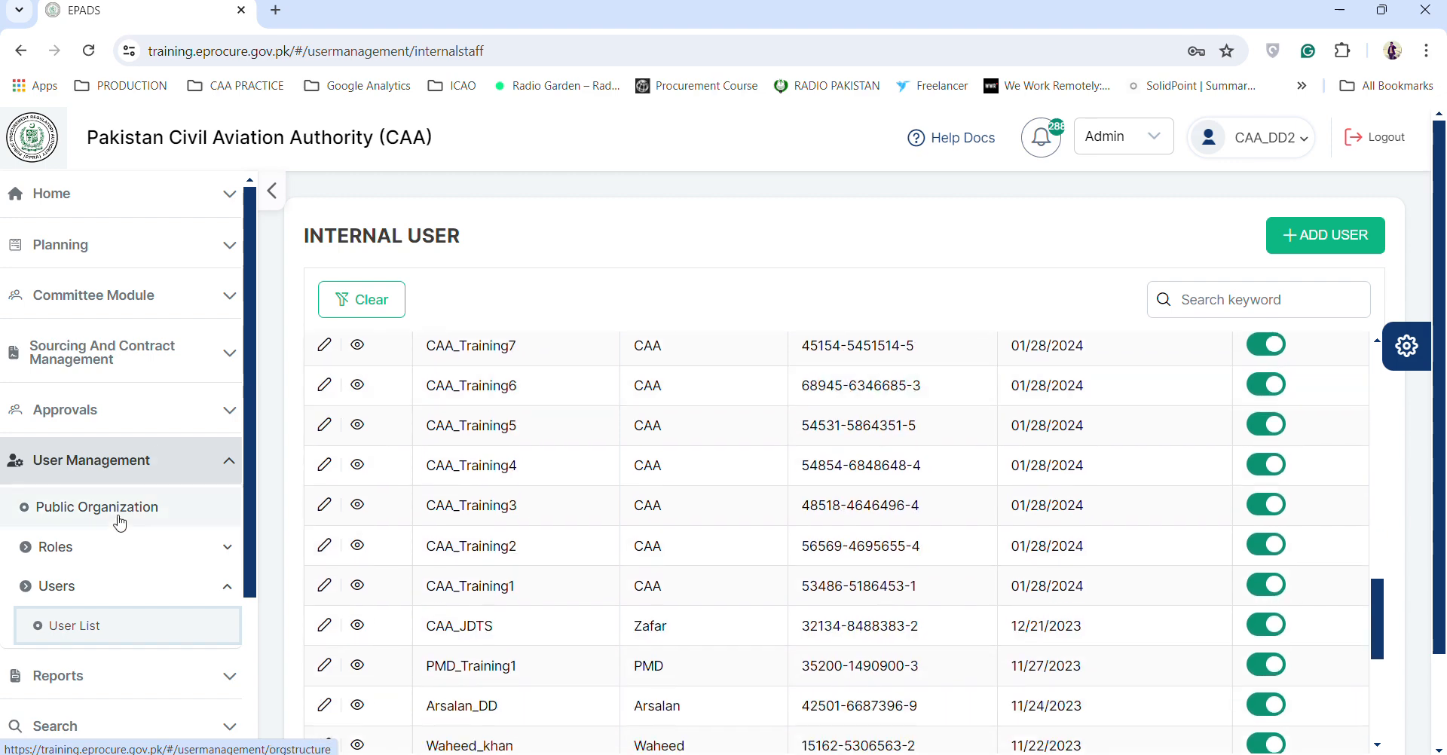
pyautogui.scroll(-3, 120, 522)
pyautogui.scroll(-2, 120, 522)
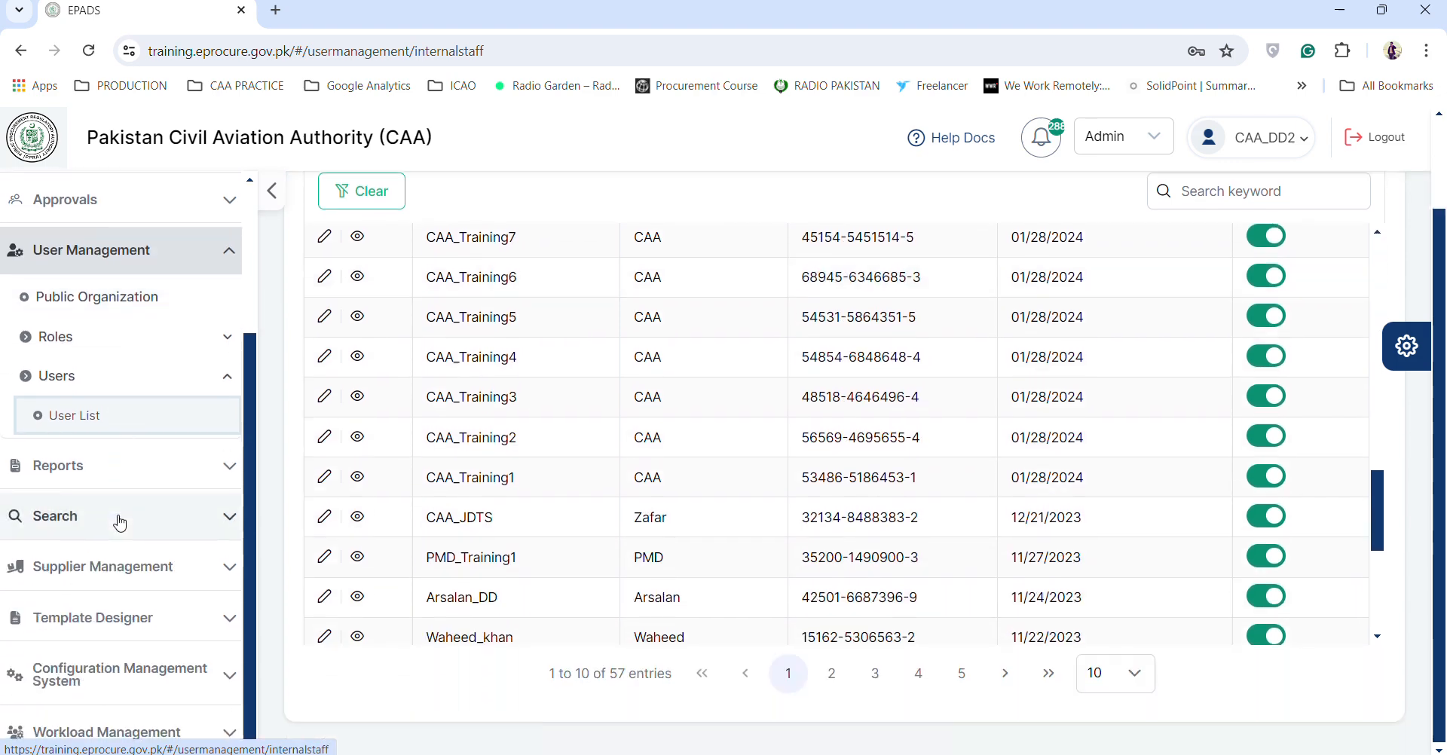
pyautogui.scroll(2, 120, 523)
pyautogui.scroll(3, 113, 337)
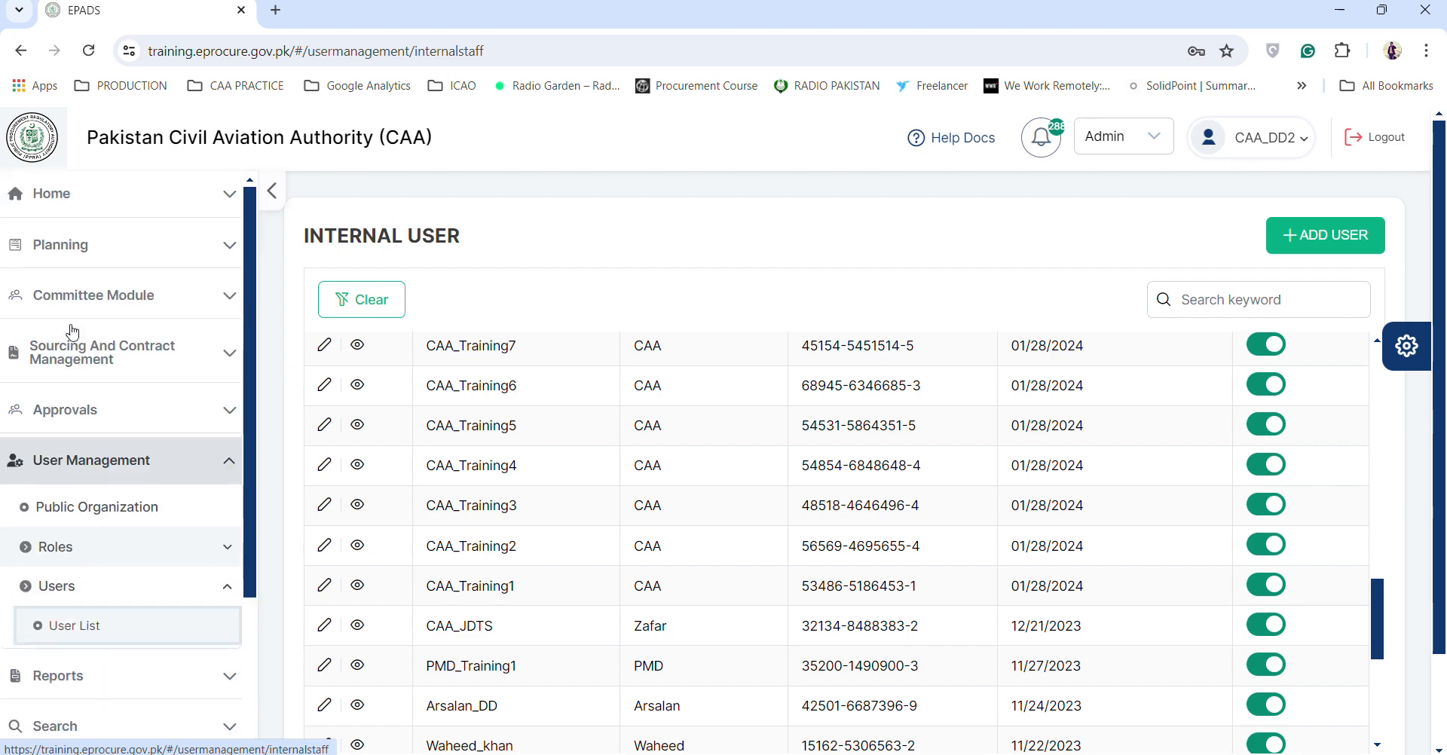
# - Look through the procurement plans under Planning with 30 entries per page, and return to the home dashboard
pyautogui.click(79, 258)
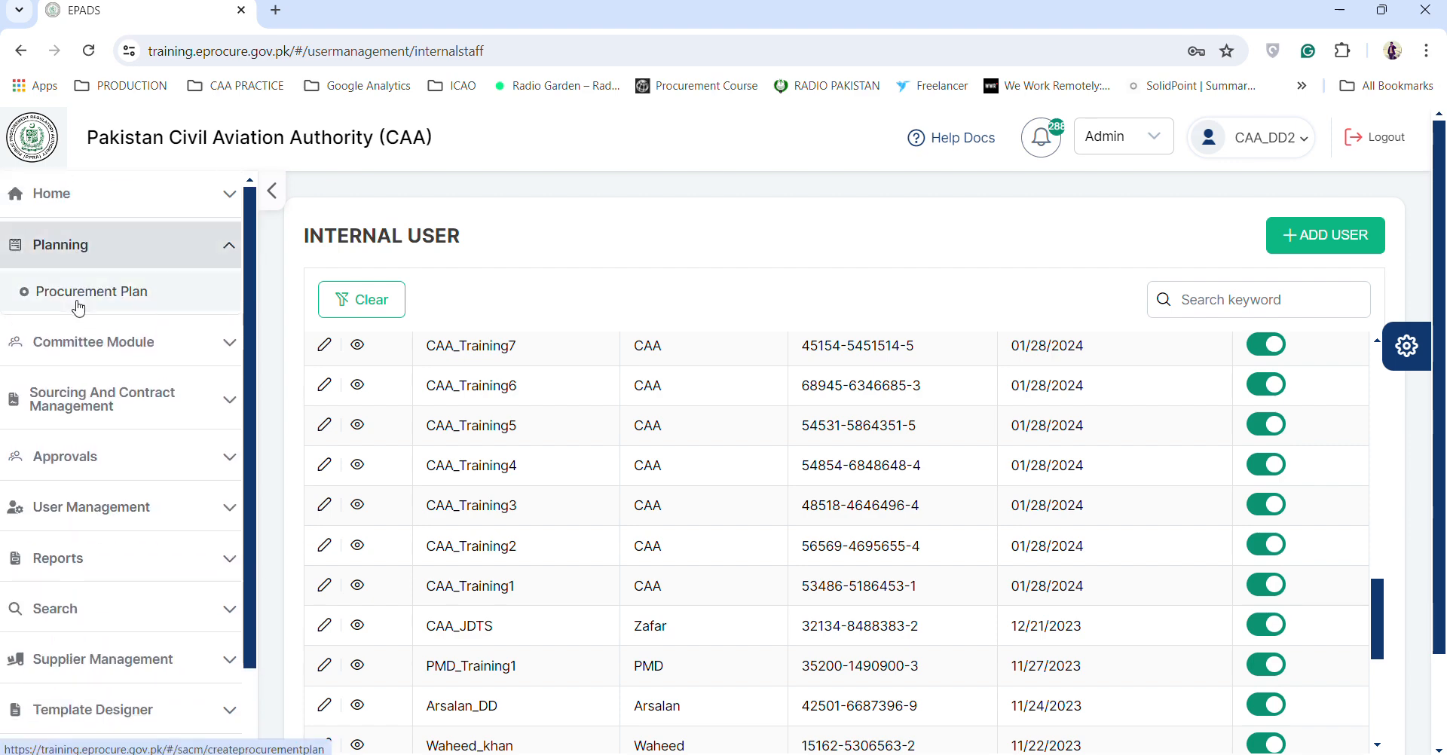
pyautogui.click(78, 301)
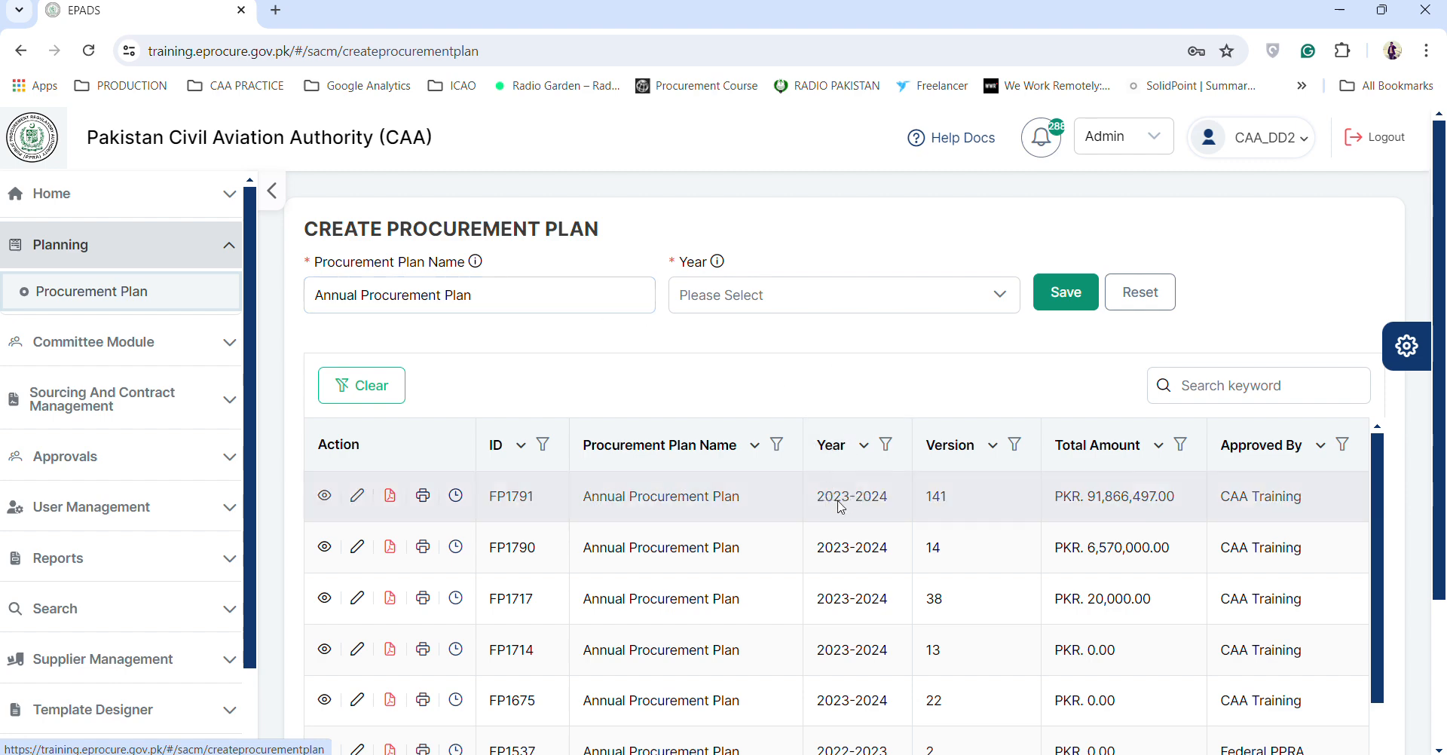
pyautogui.scroll(-2, 844, 506)
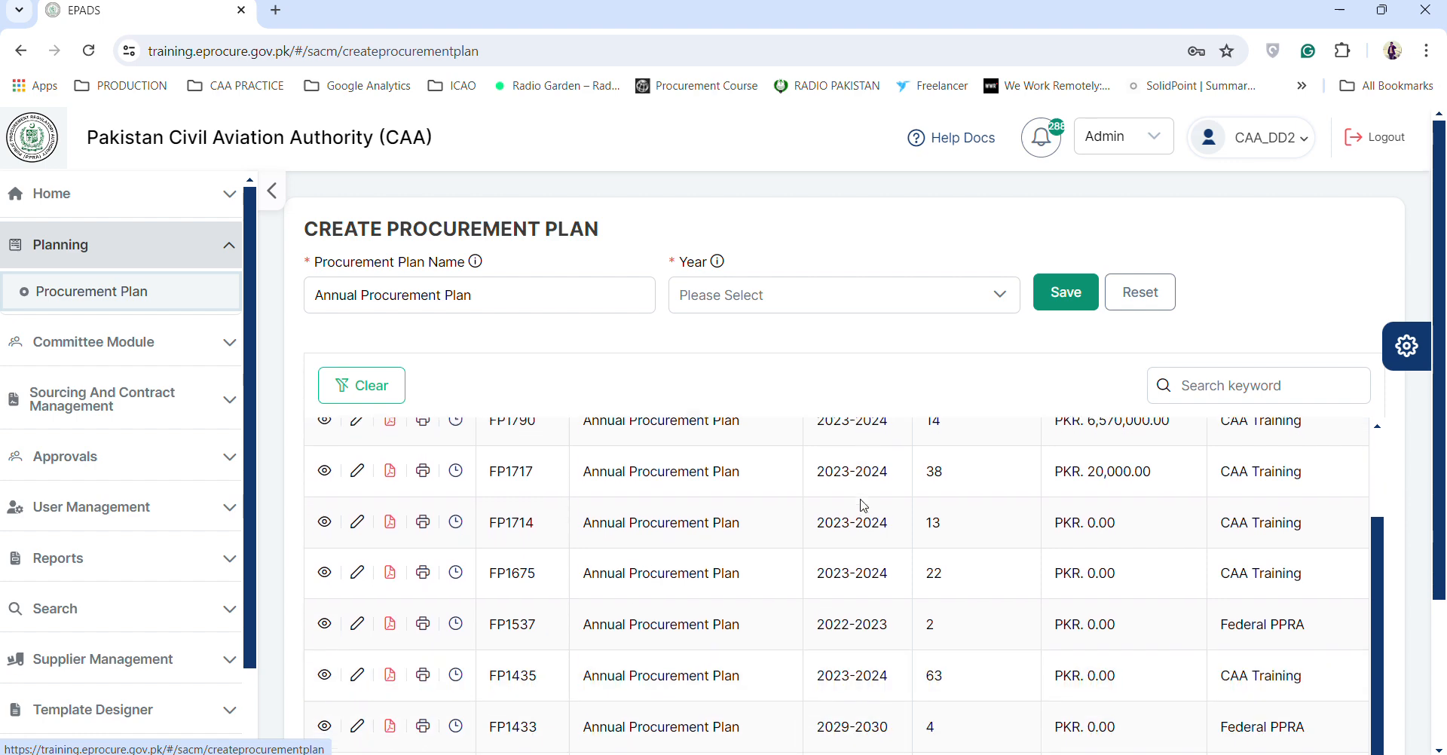
pyautogui.scroll(-3, 862, 505)
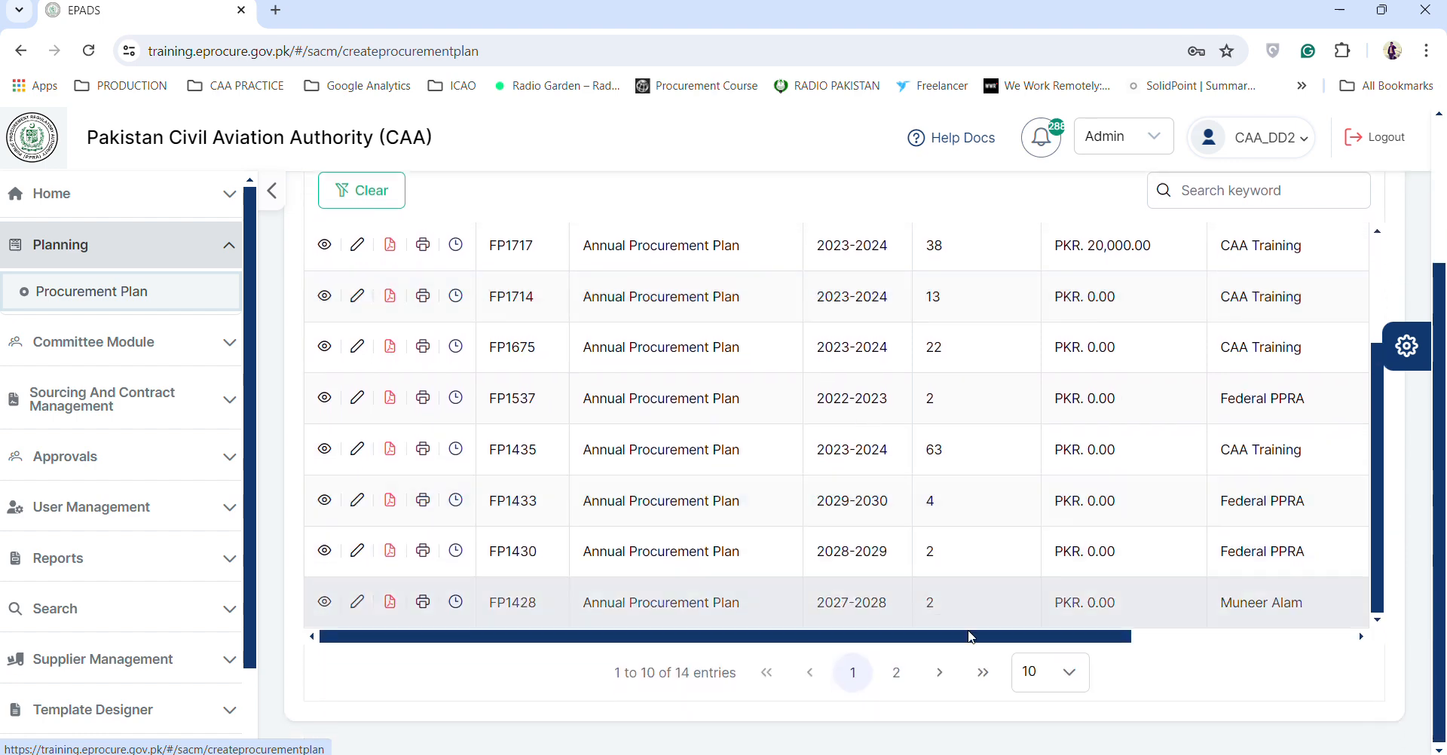
pyautogui.click(1066, 686)
pyautogui.click(1040, 621)
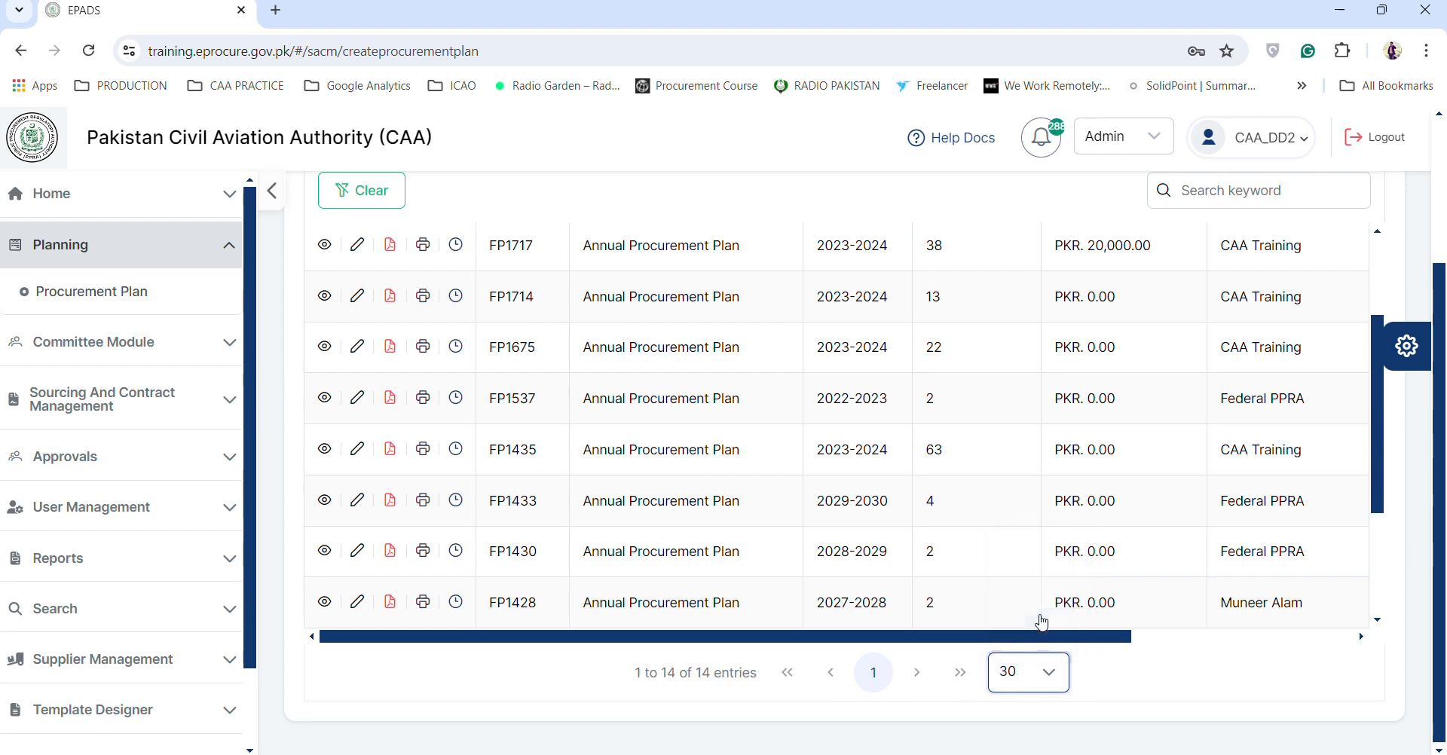
pyautogui.scroll(-3, 705, 537)
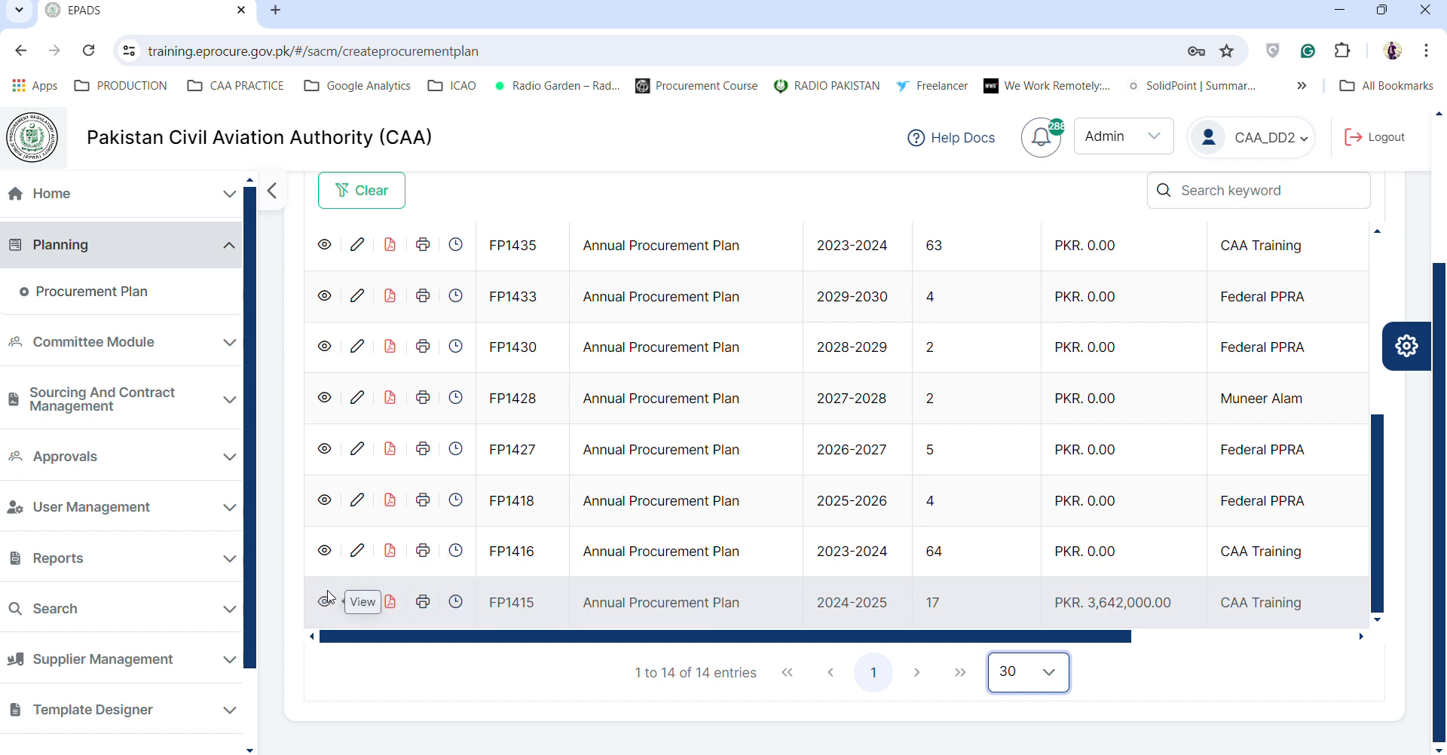
pyautogui.click(135, 209)
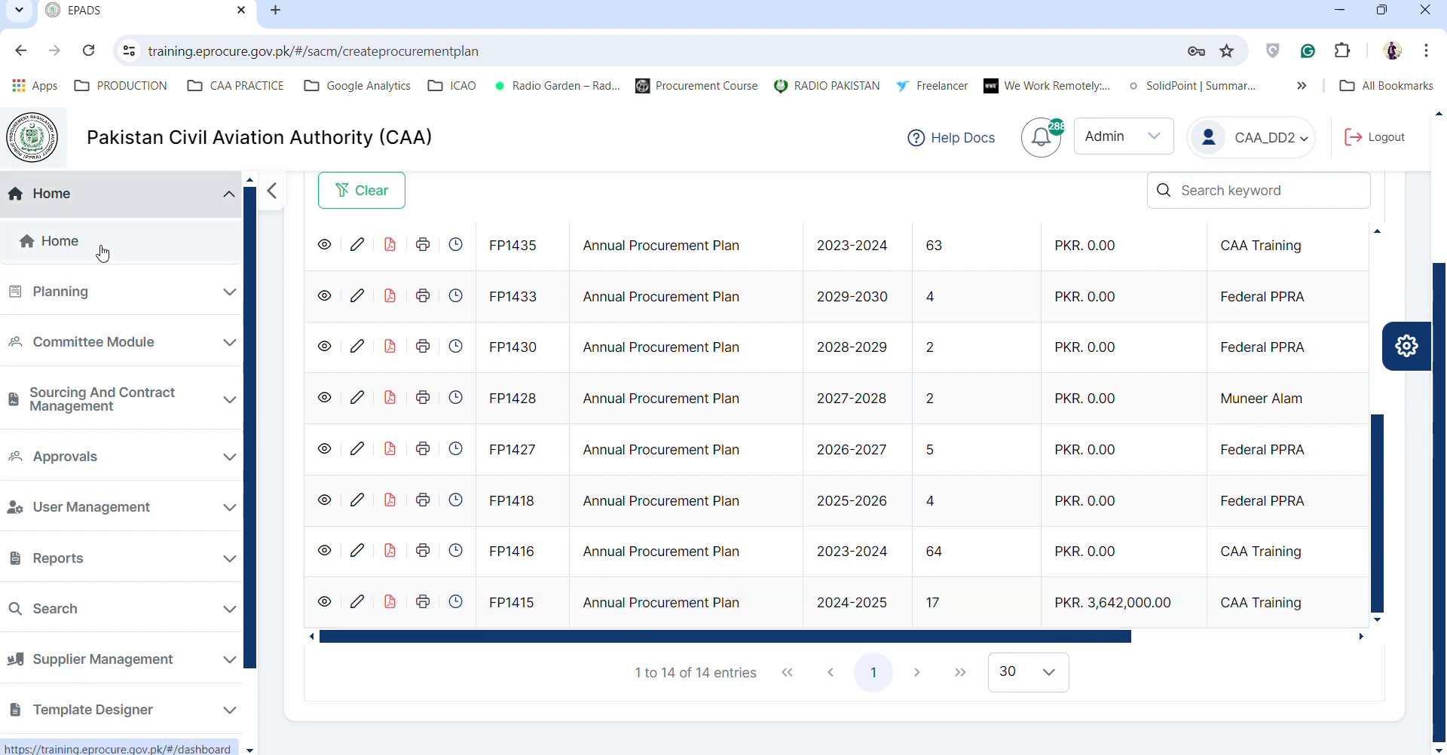
pyautogui.click(96, 247)
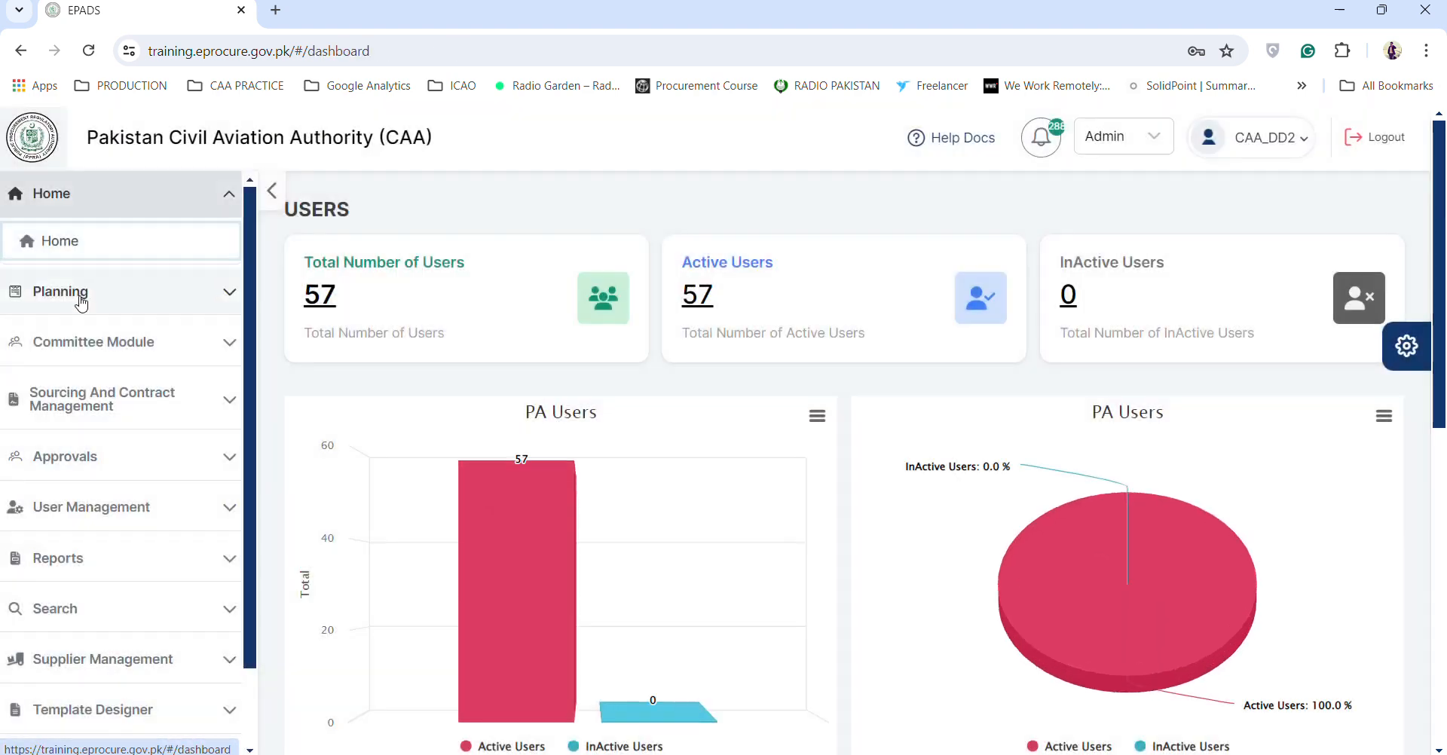
# - Open the procurement plan list under Planning and view the 2024-2025 Annual Procurement Plan with ID FP1415 on page 2
pyautogui.click(83, 293)
pyautogui.click(79, 302)
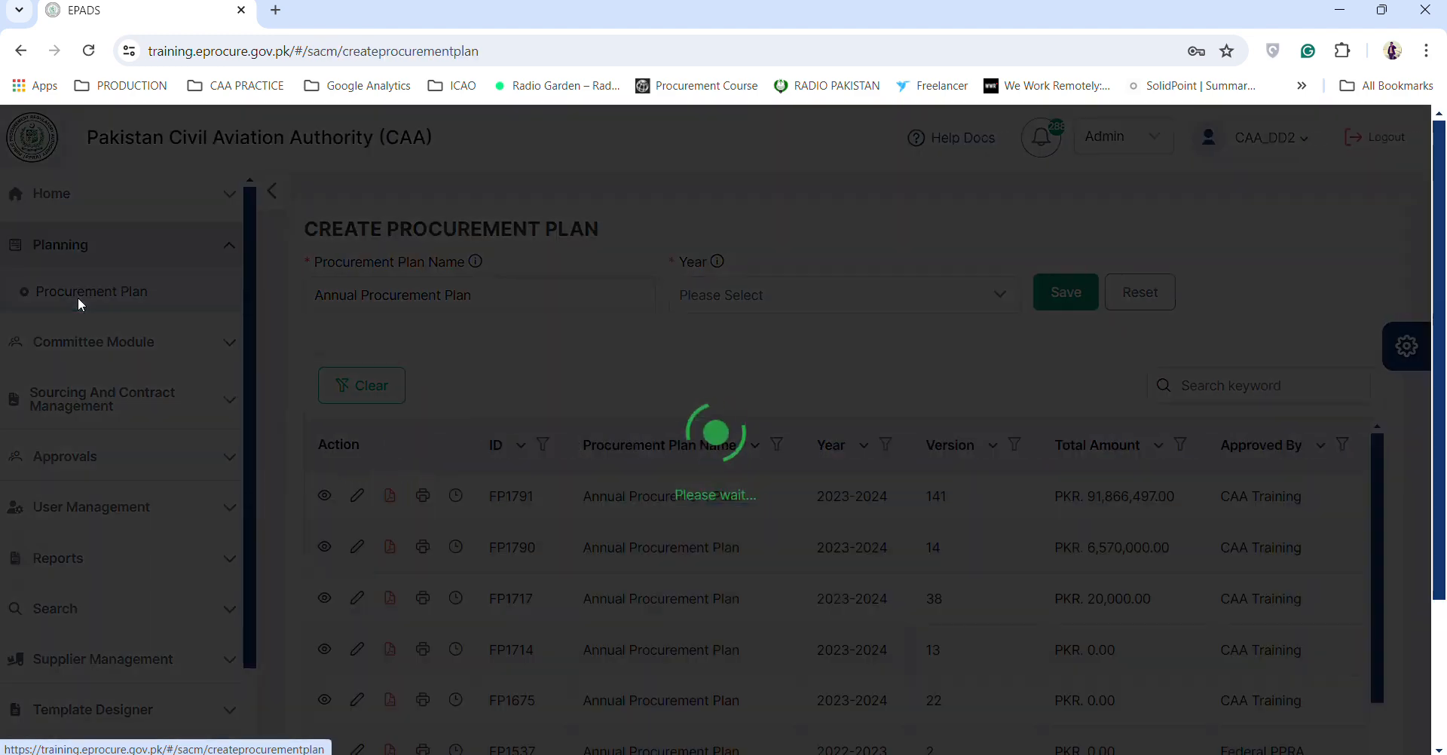
pyautogui.scroll(-1, 375, 508)
pyautogui.scroll(1, 375, 509)
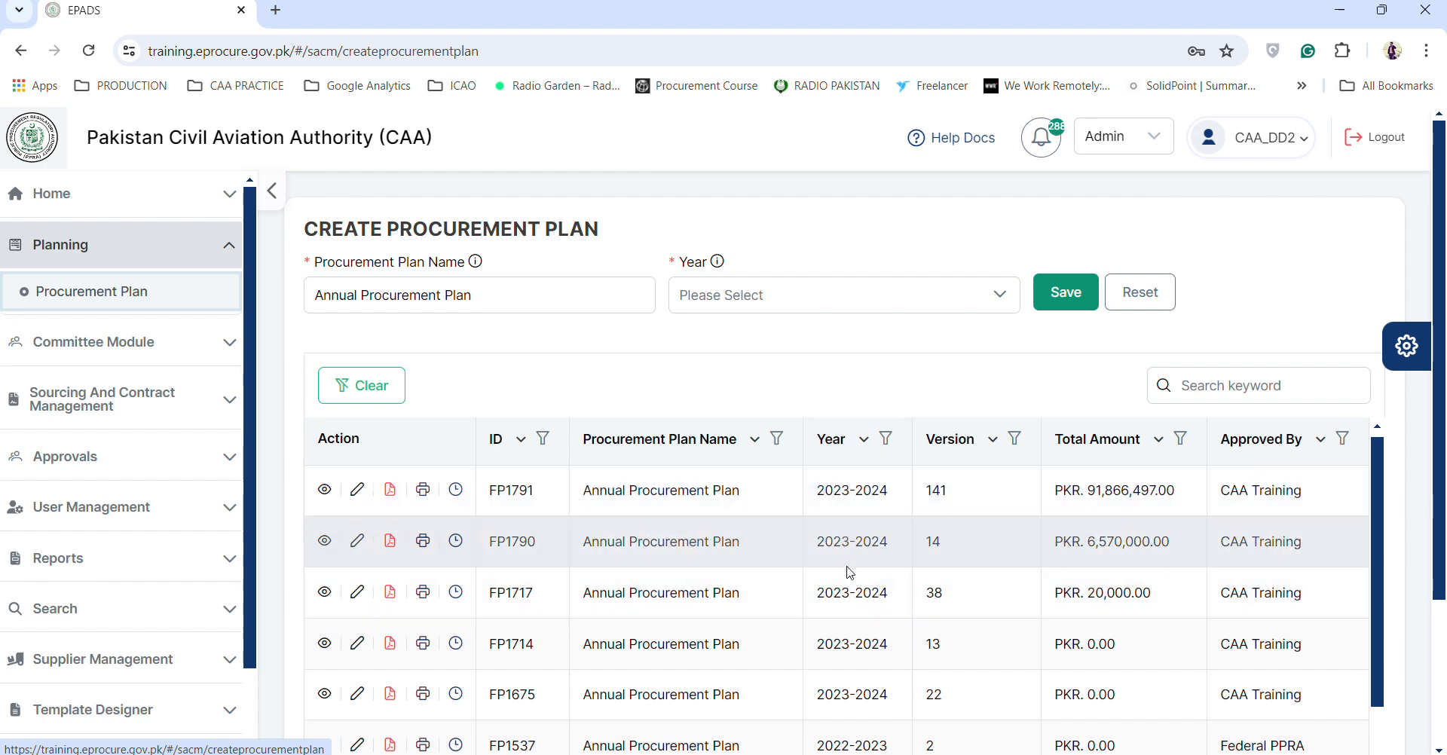
pyautogui.scroll(-5, 849, 573)
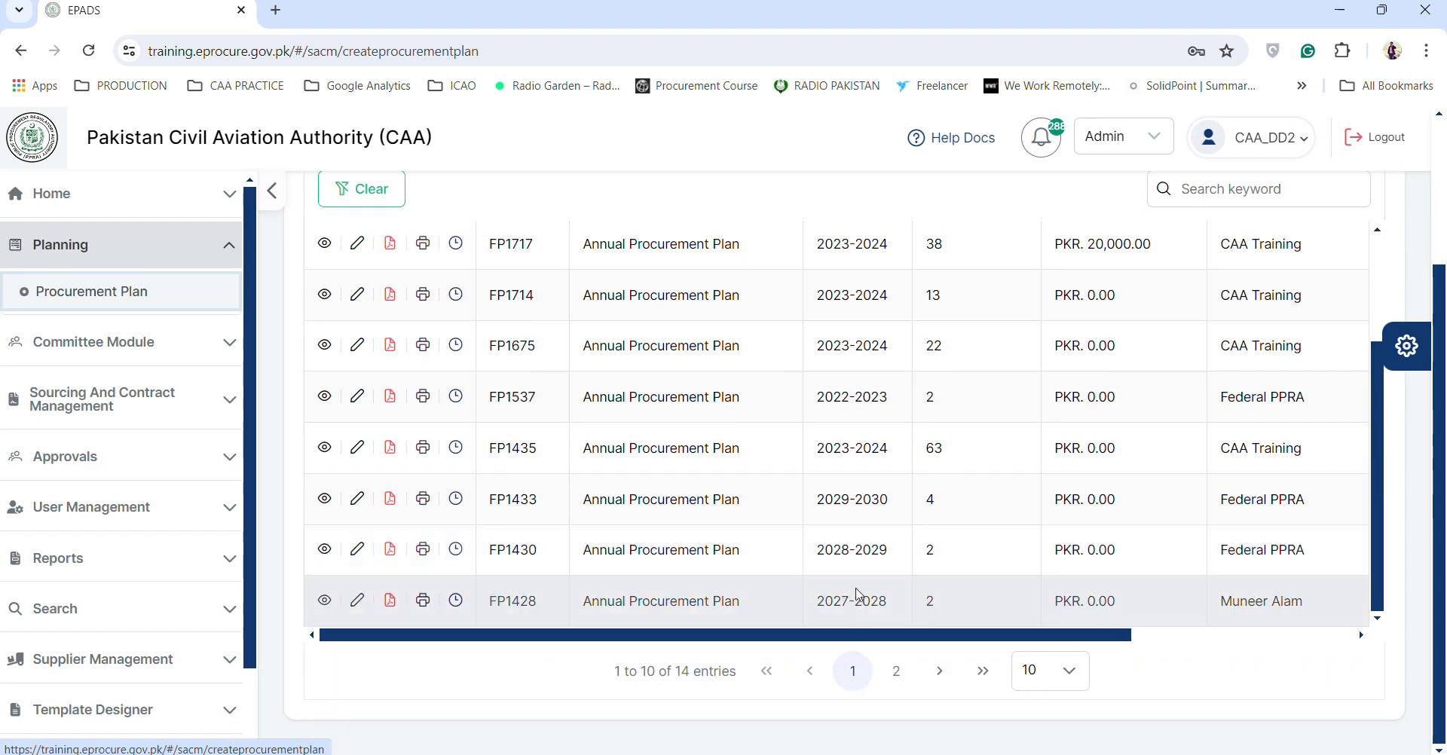
pyautogui.click(898, 672)
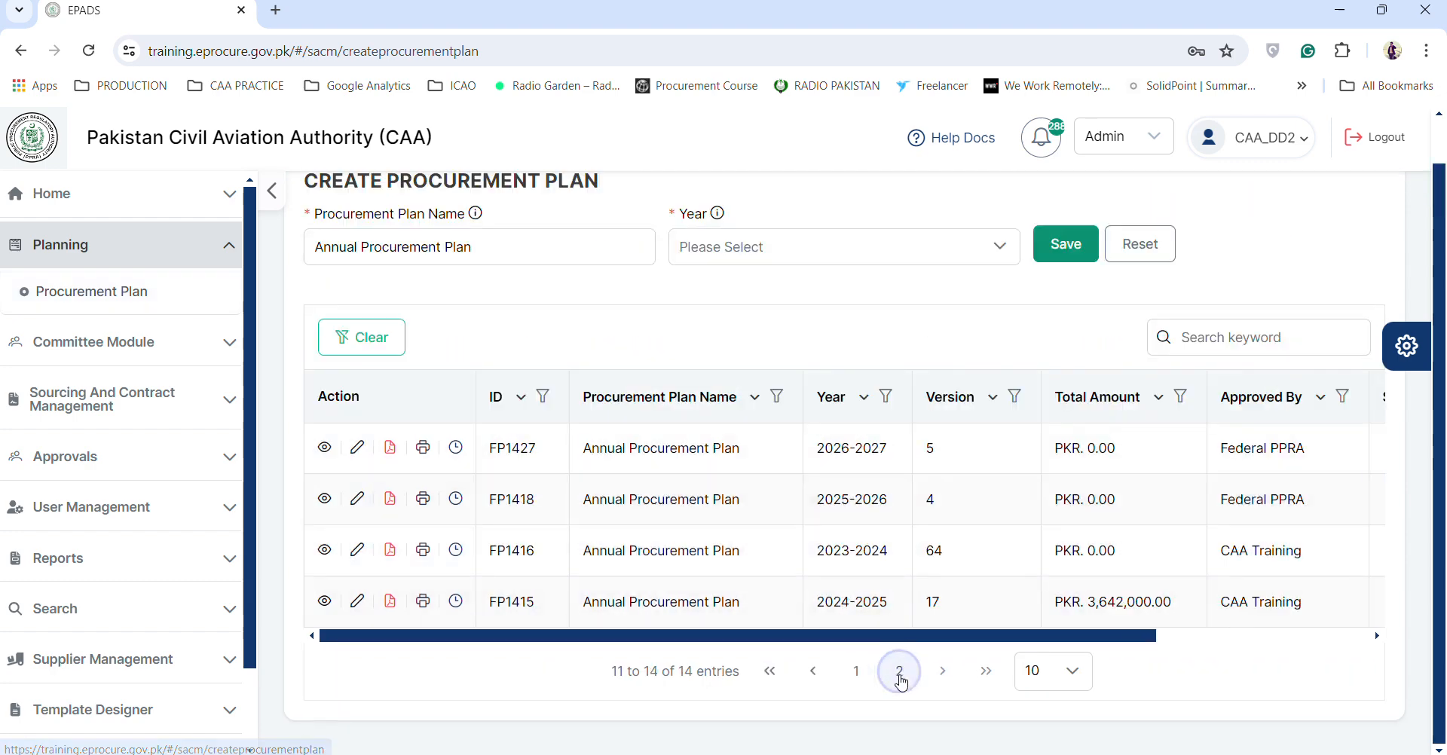
pyautogui.click(323, 601)
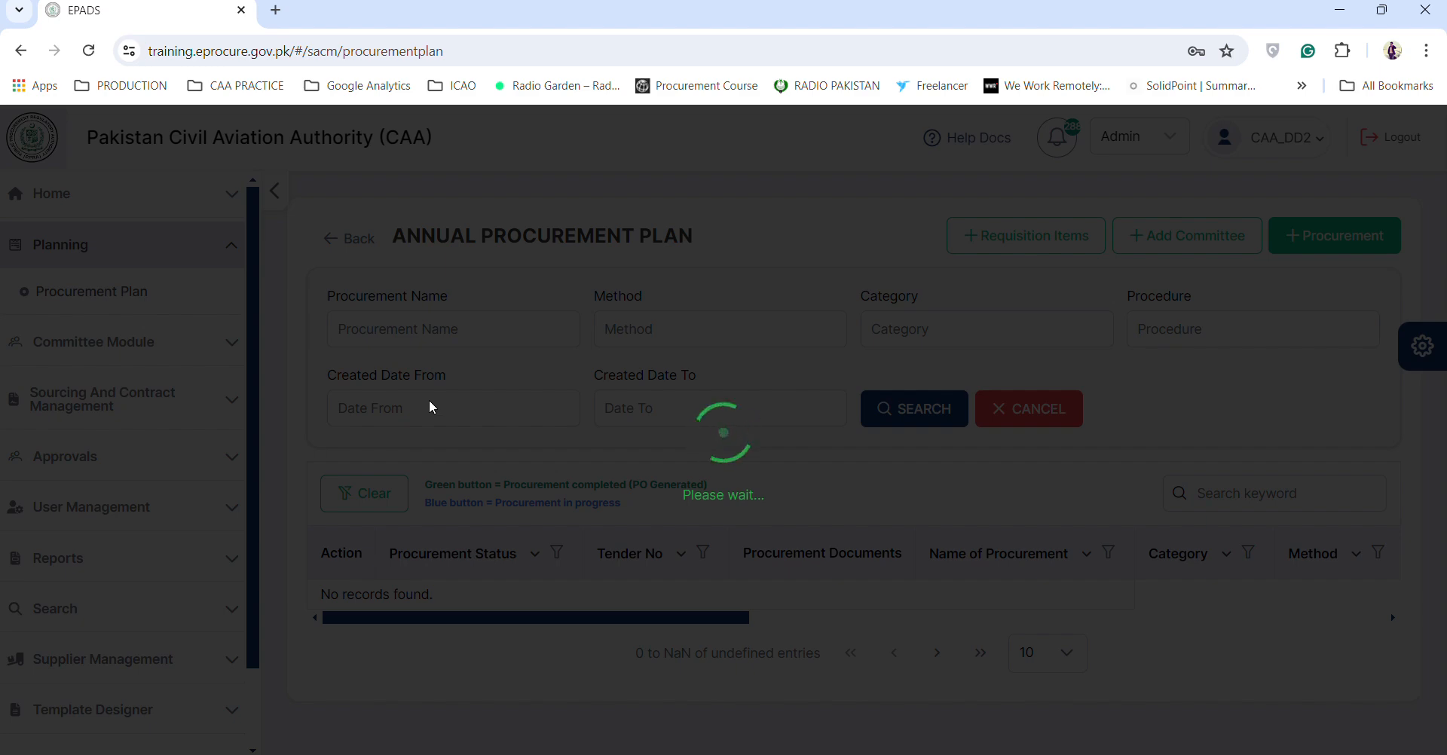
pyautogui.scroll(-3, 467, 435)
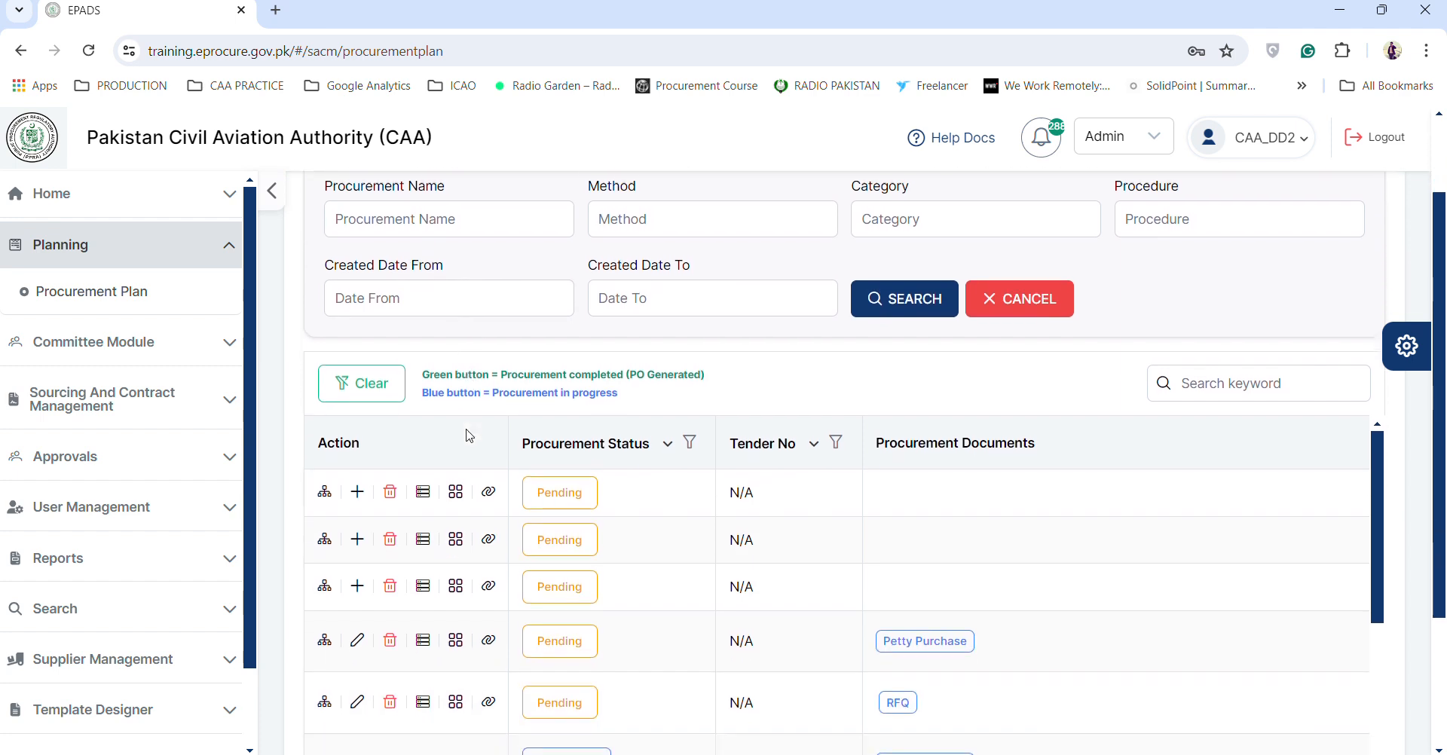
# - Start a new procurement entry in the annual procurement plan and name it "Procurement of office Supplies"
pyautogui.hscroll(5, 736, 446)
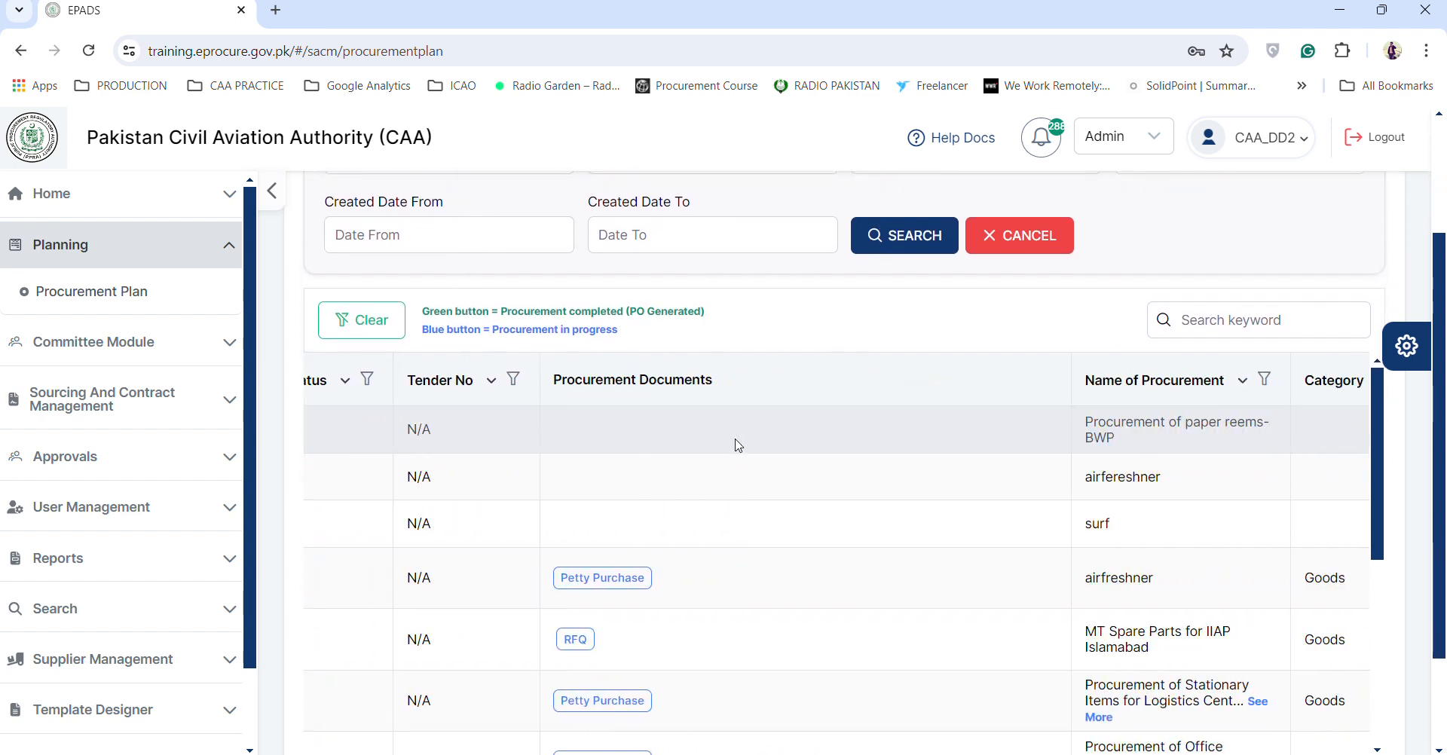
pyautogui.hscroll(2, 737, 445)
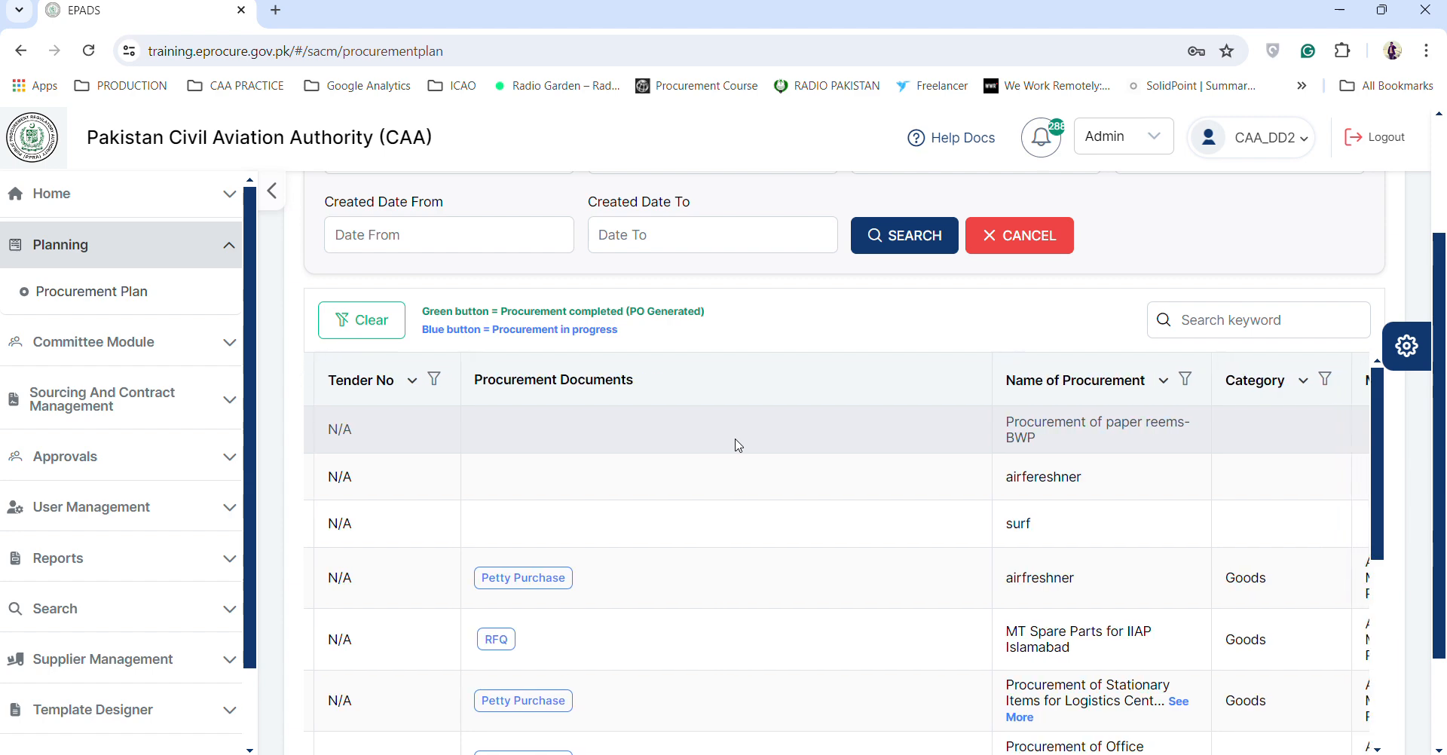
pyautogui.scroll(3, 738, 445)
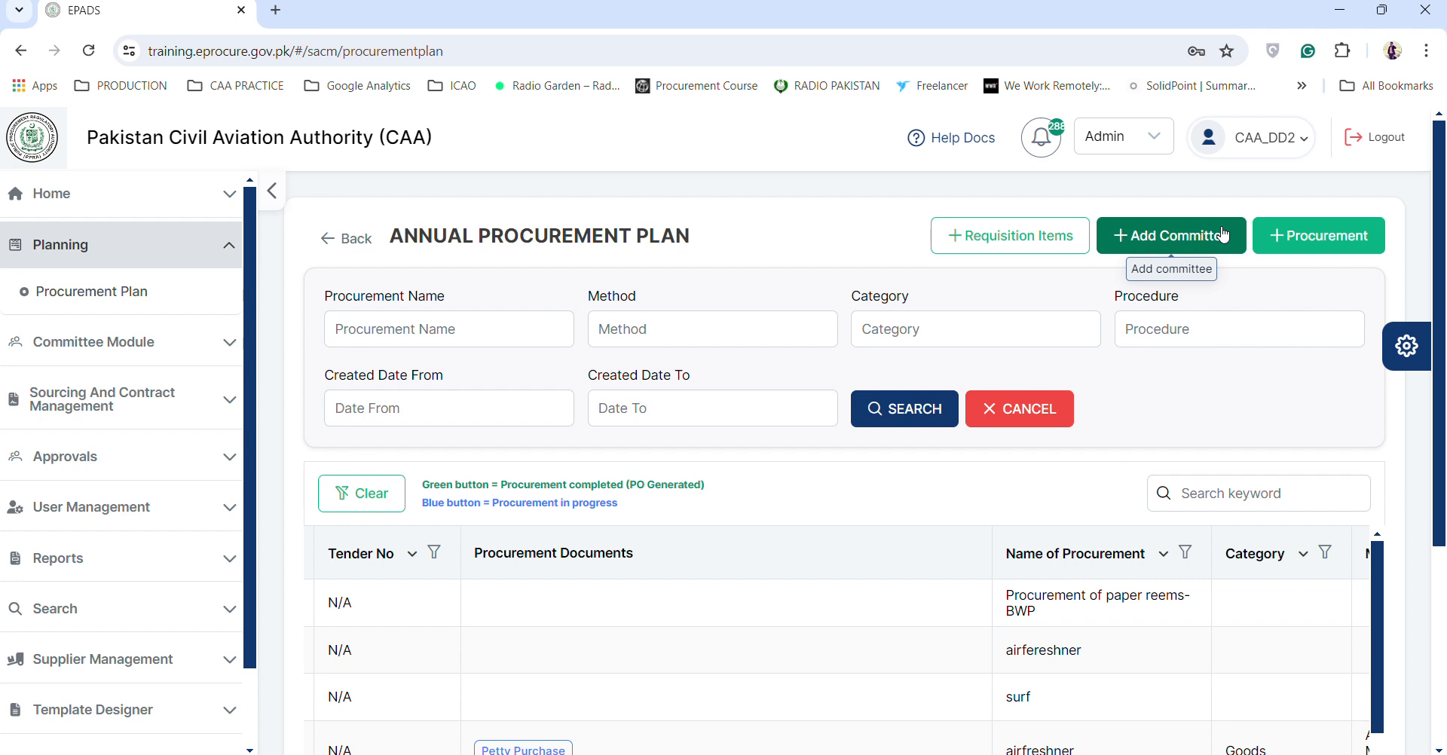
pyautogui.click(1337, 251)
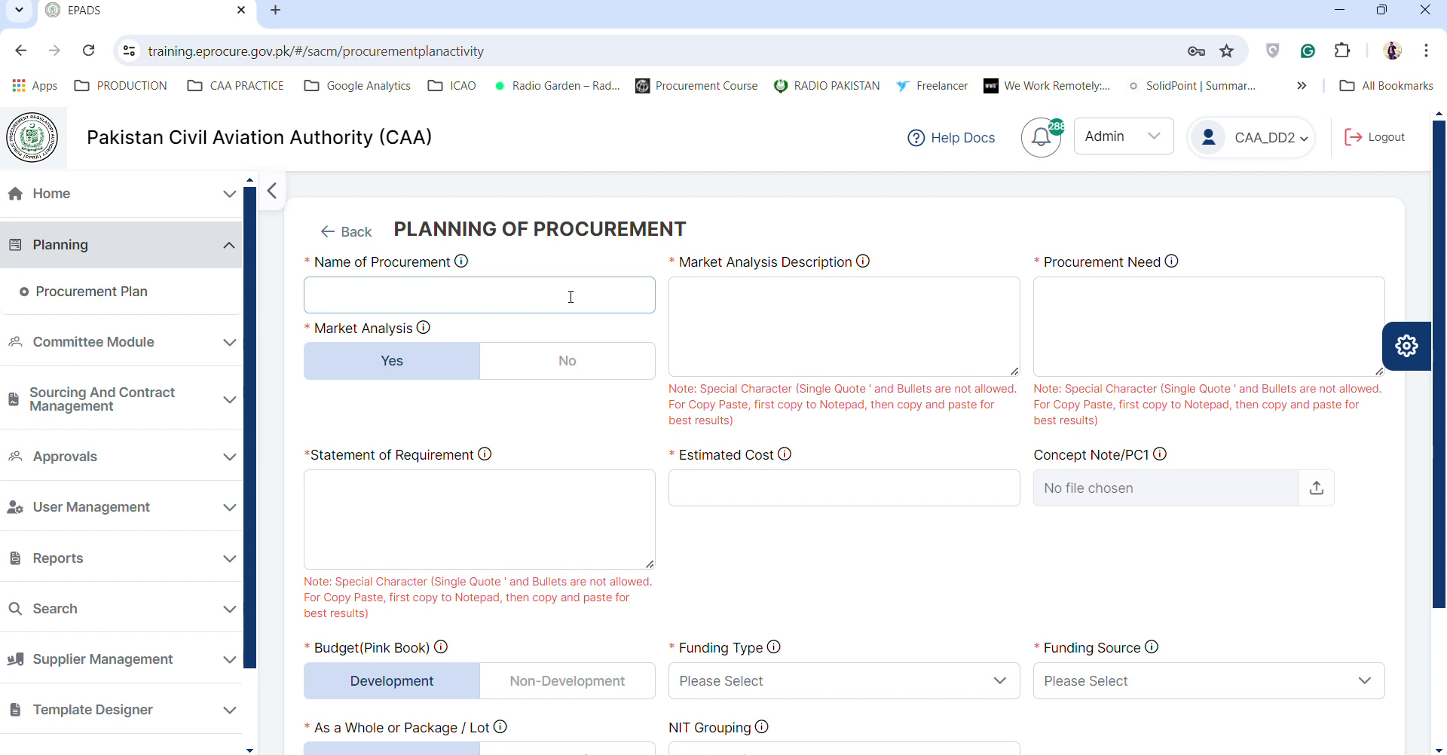
pyautogui.click(569, 297)
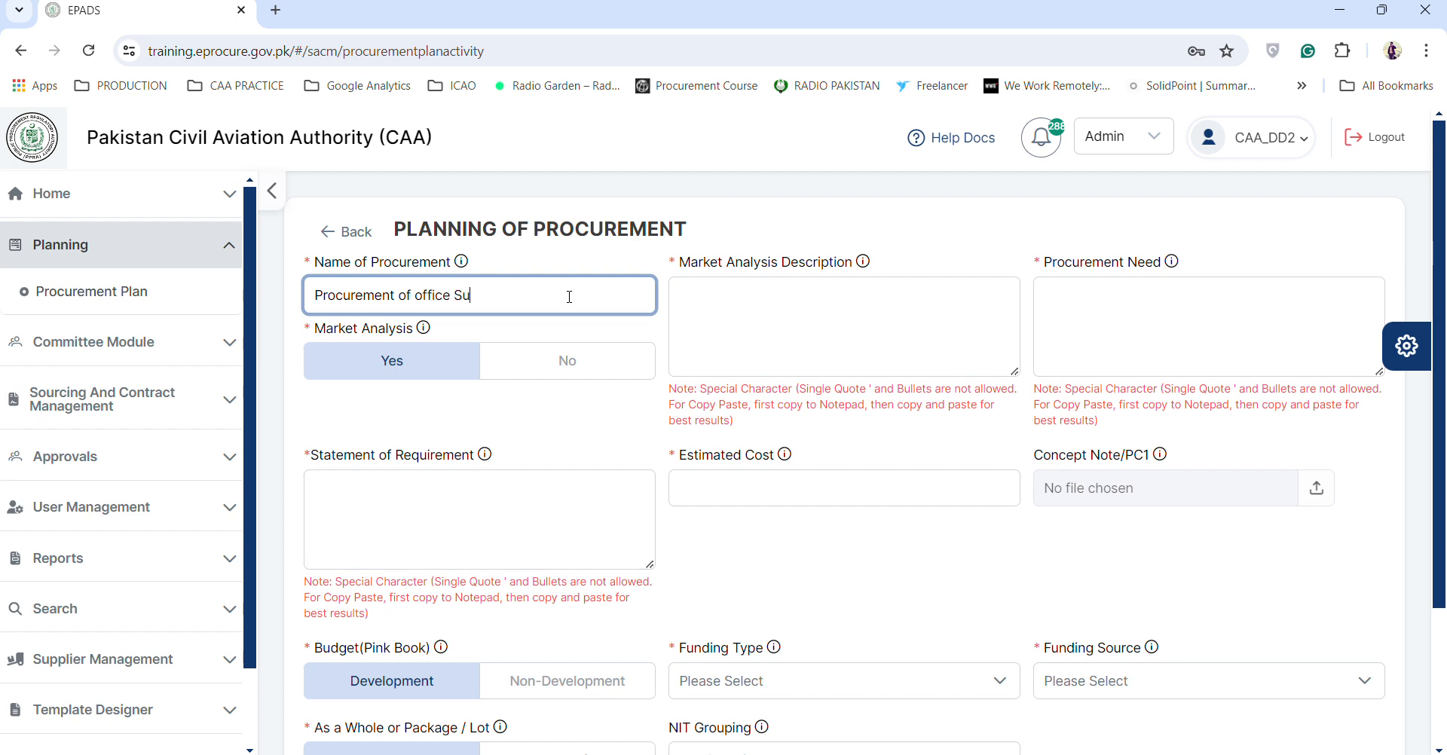
pyautogui.press('Tab')
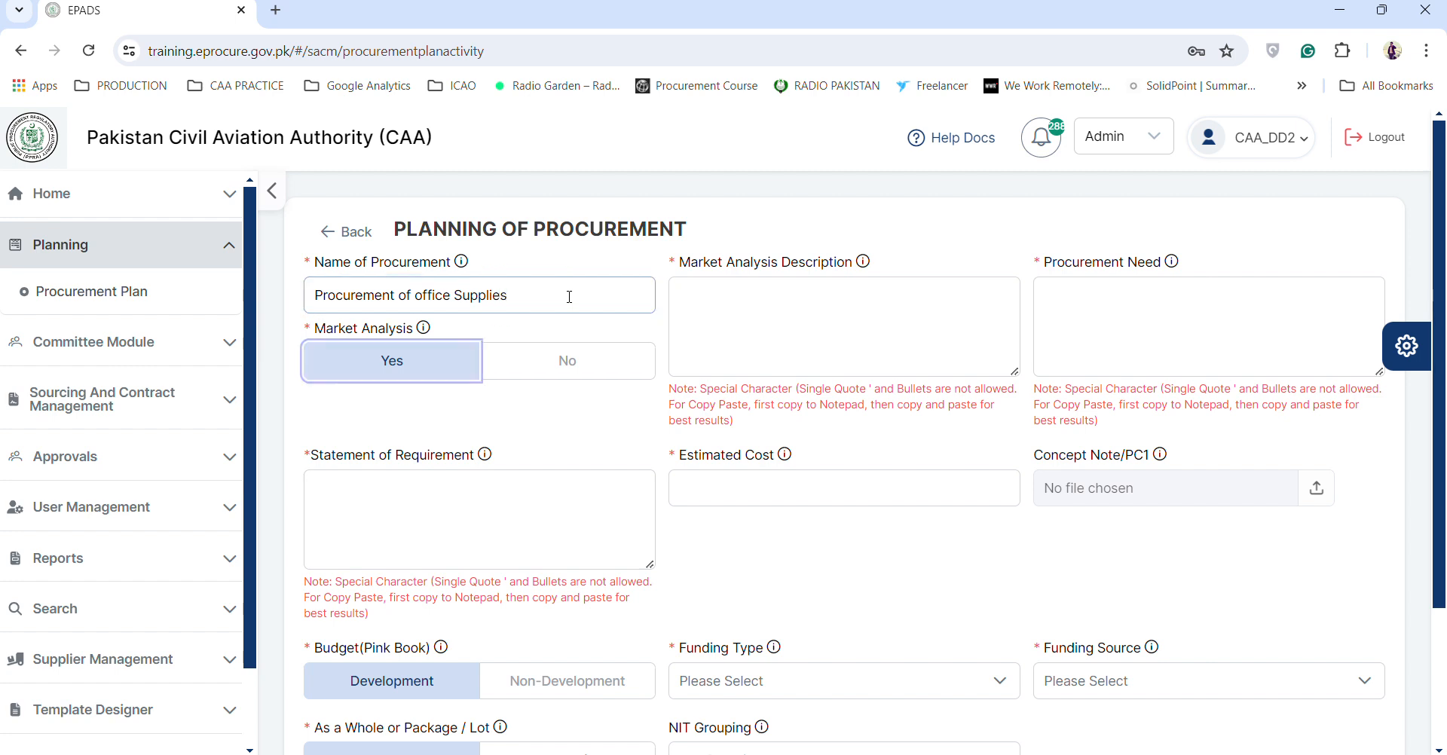
# - Enter "obtained from M/s" as the market analysis description, and switch Market Analysis to No
pyautogui.press('Tab')
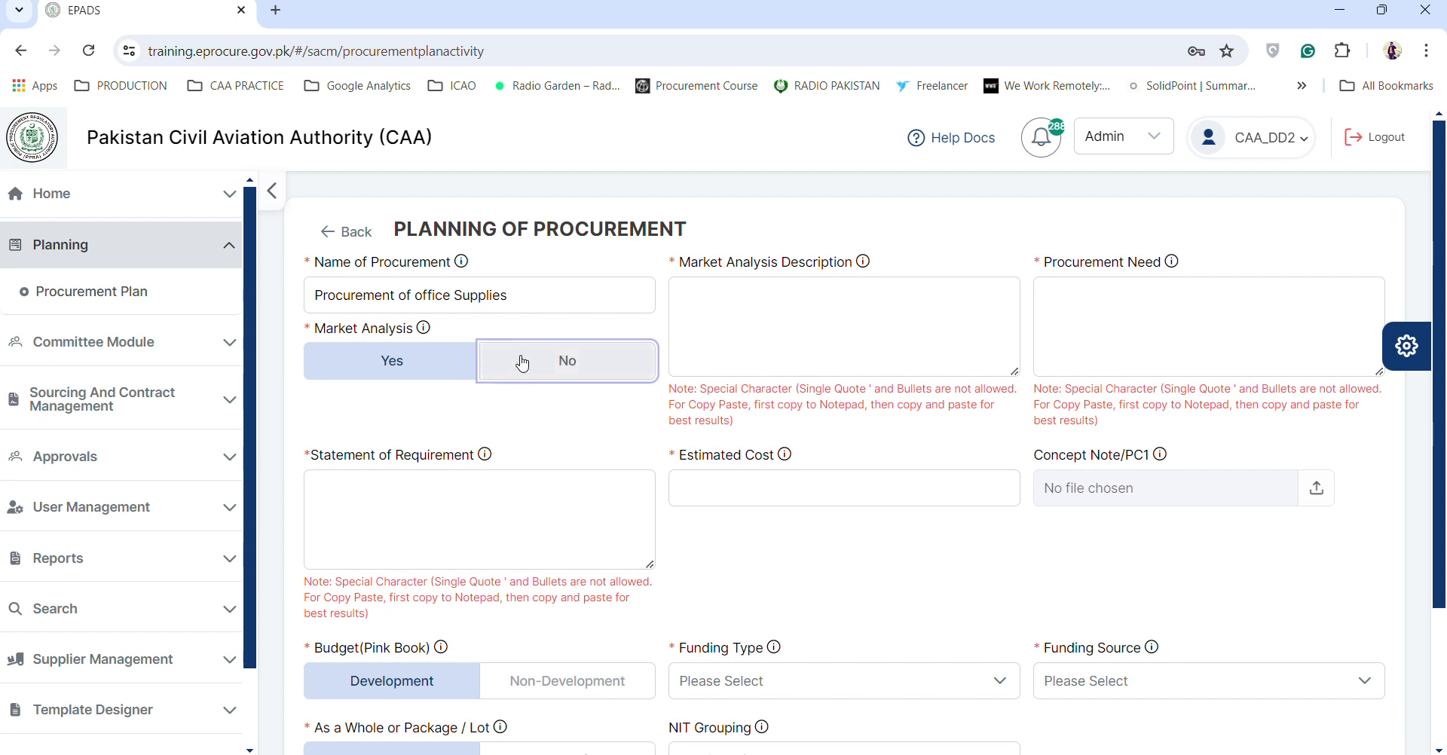
pyautogui.press('Tab')
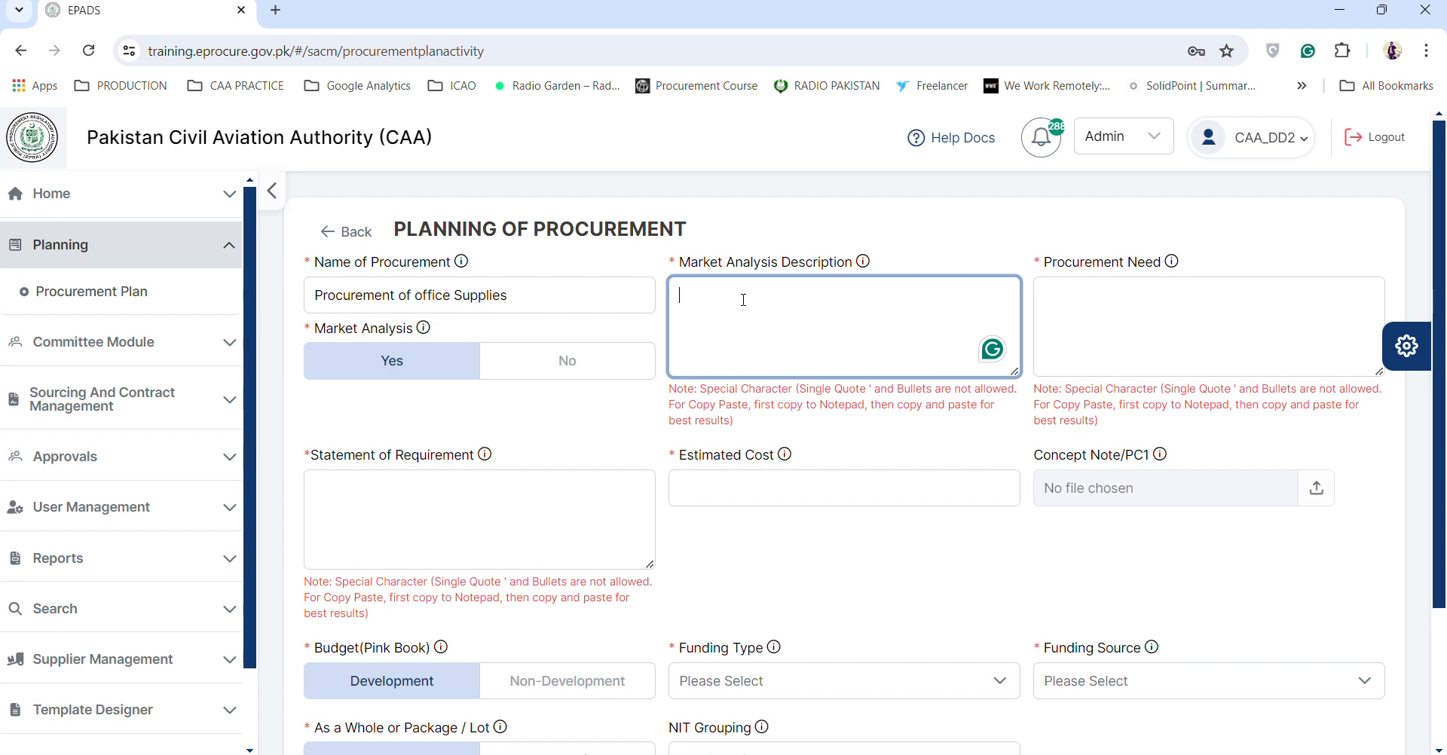
pyautogui.write('obtained from M/s')
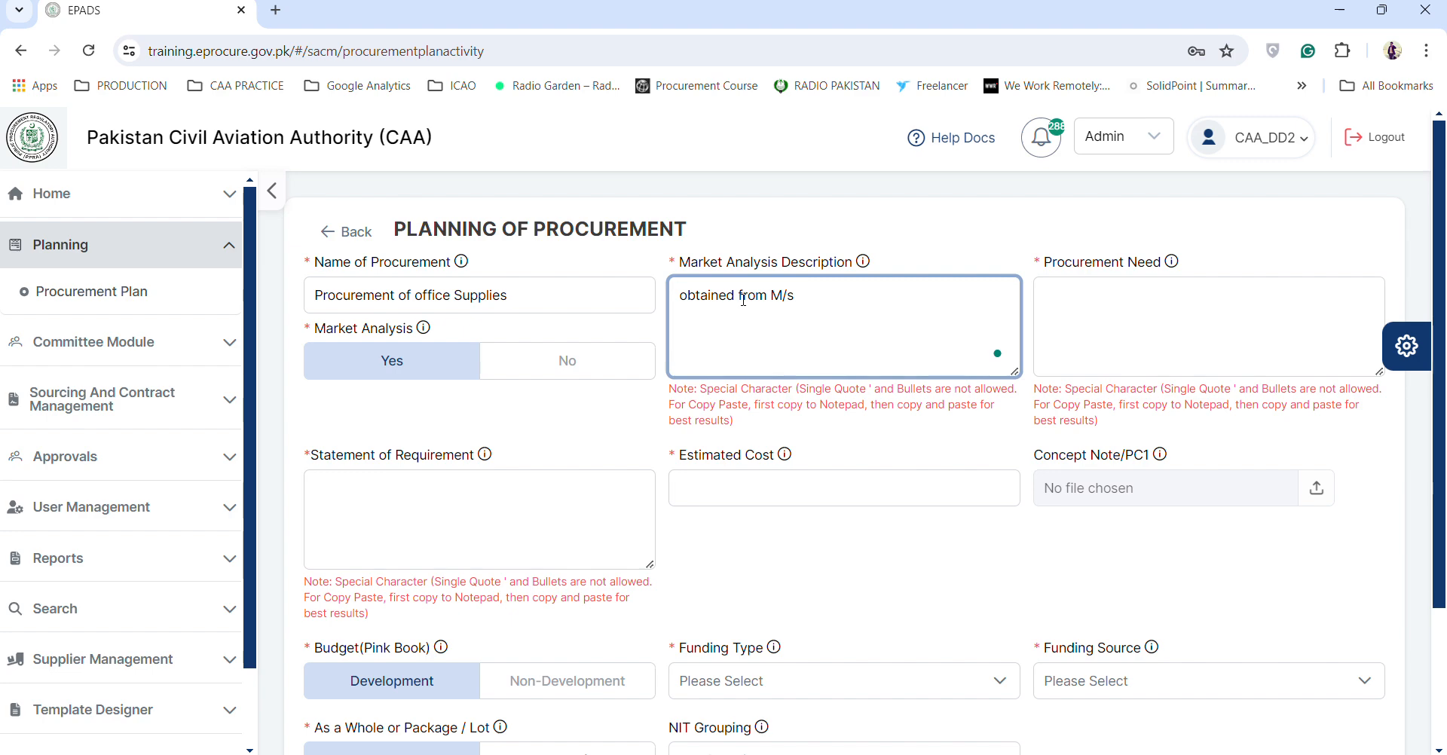
pyautogui.click(602, 362)
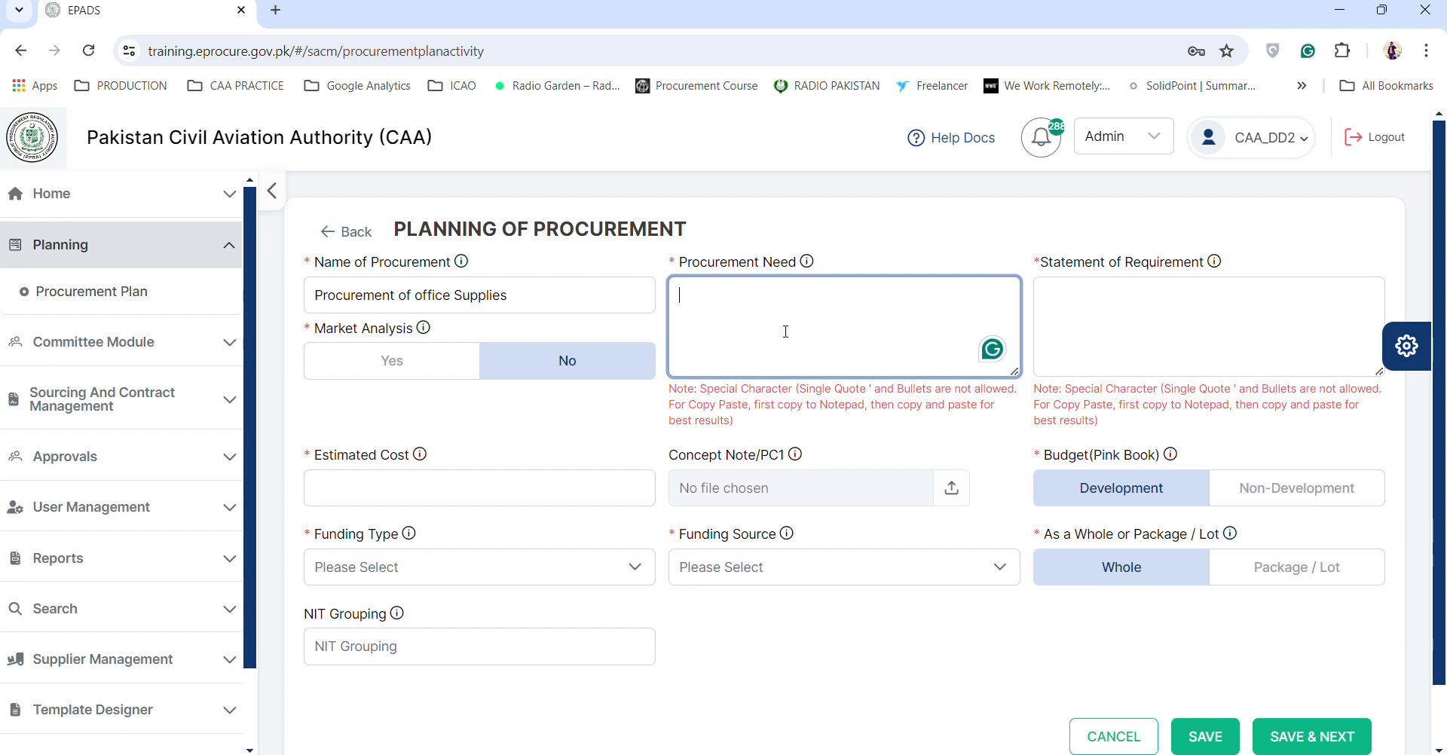
# - Enter "For issuance to various branches" as the procurement need
pyautogui.write('For issuance')
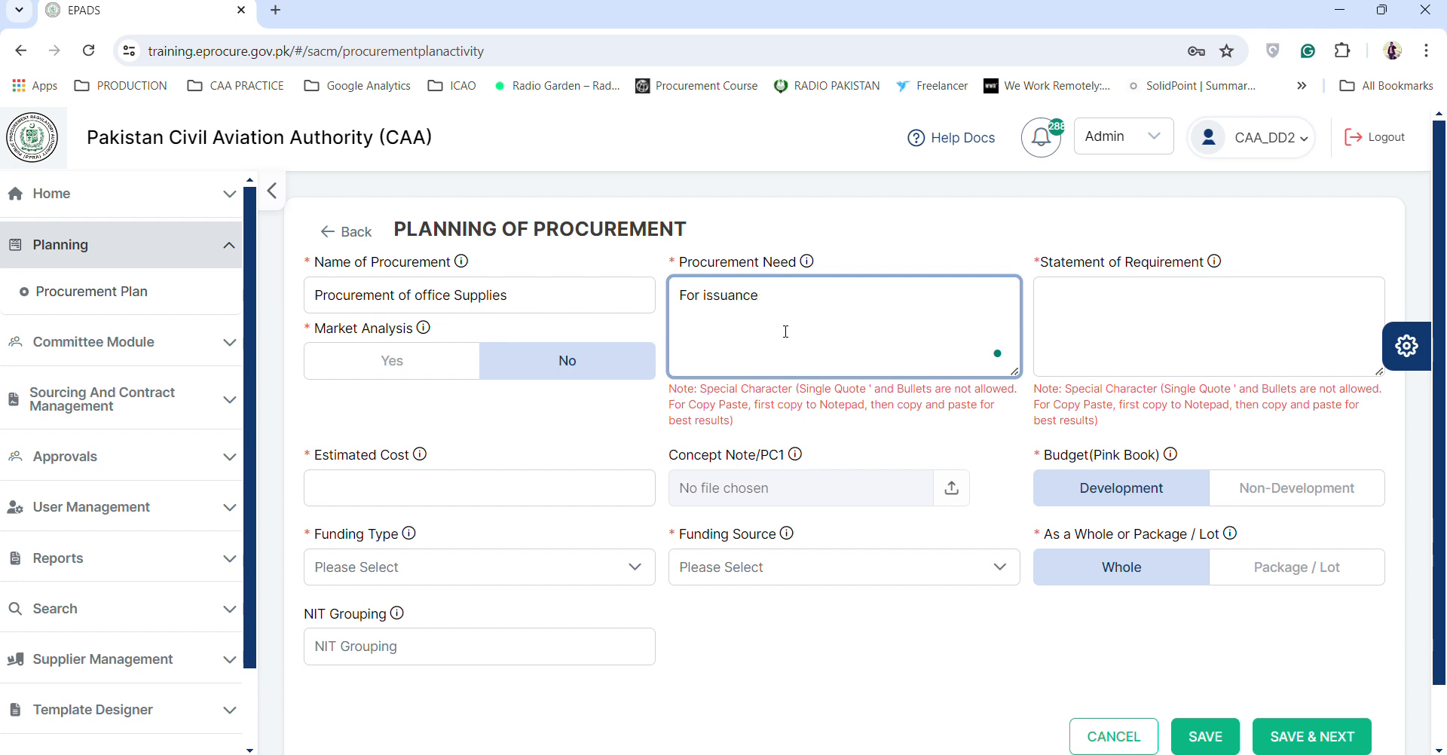
pyautogui.write(' to a')
pyautogui.write('arious bran')
pyautogui.write('ches')
# - Extend the procurement name with "-SKARDU-PR#12345"
pyautogui.click(535, 293)
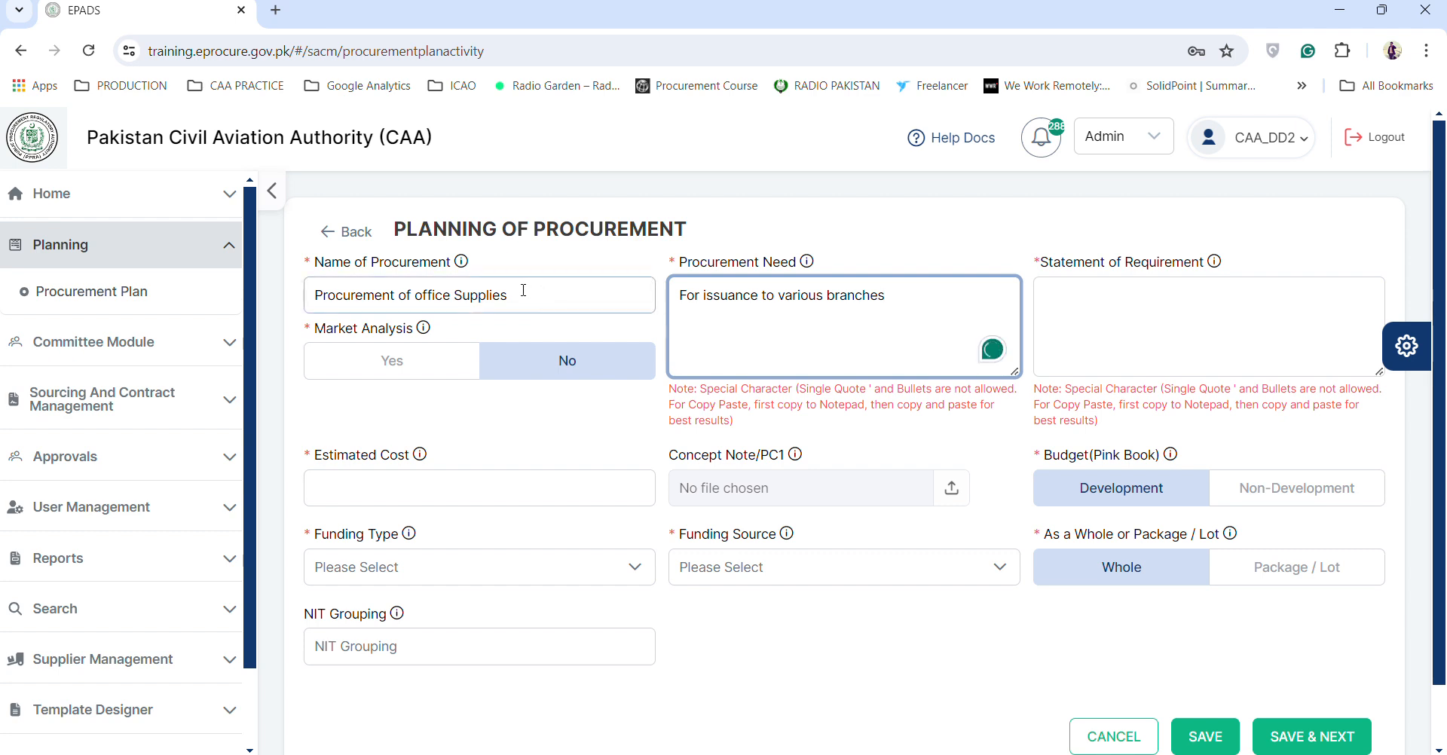
pyautogui.write('-')
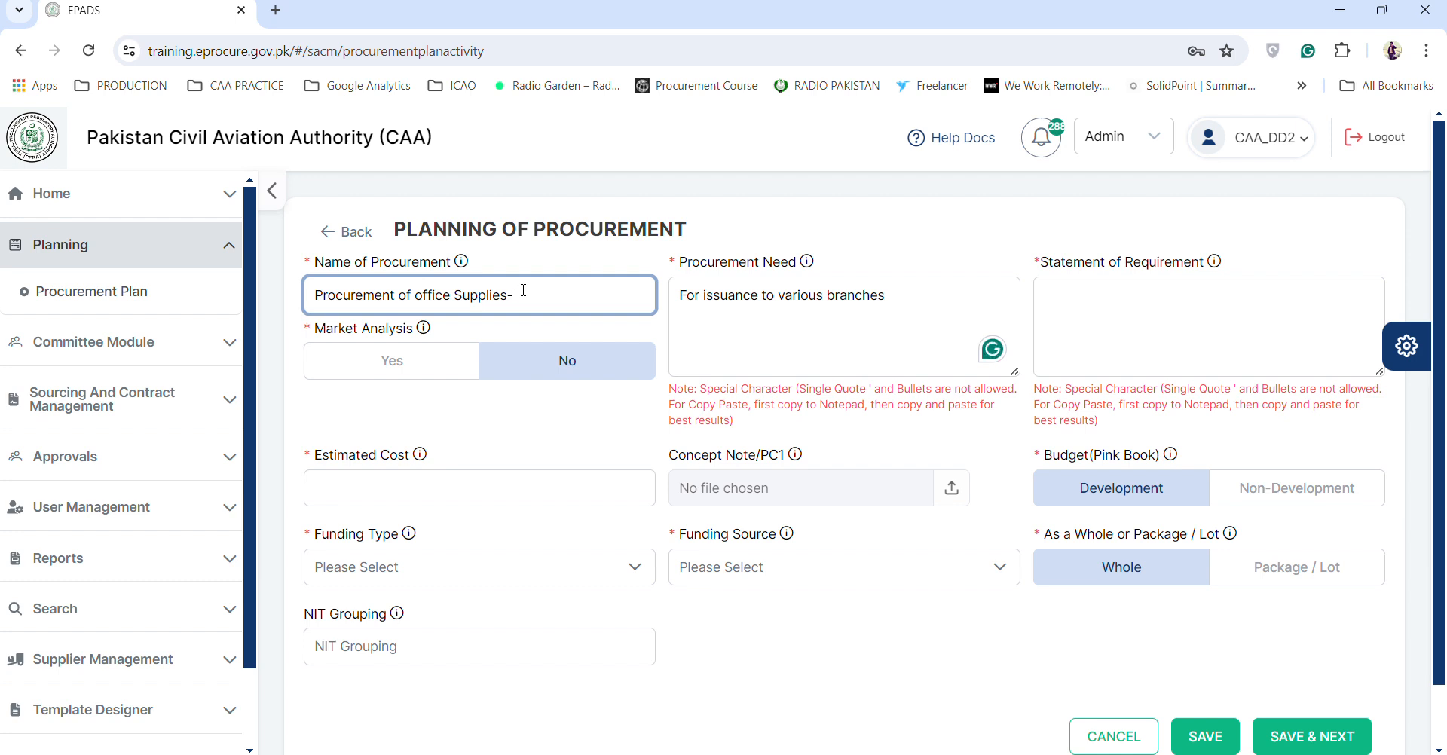
pyautogui.write('SKARDU-PR#12345')
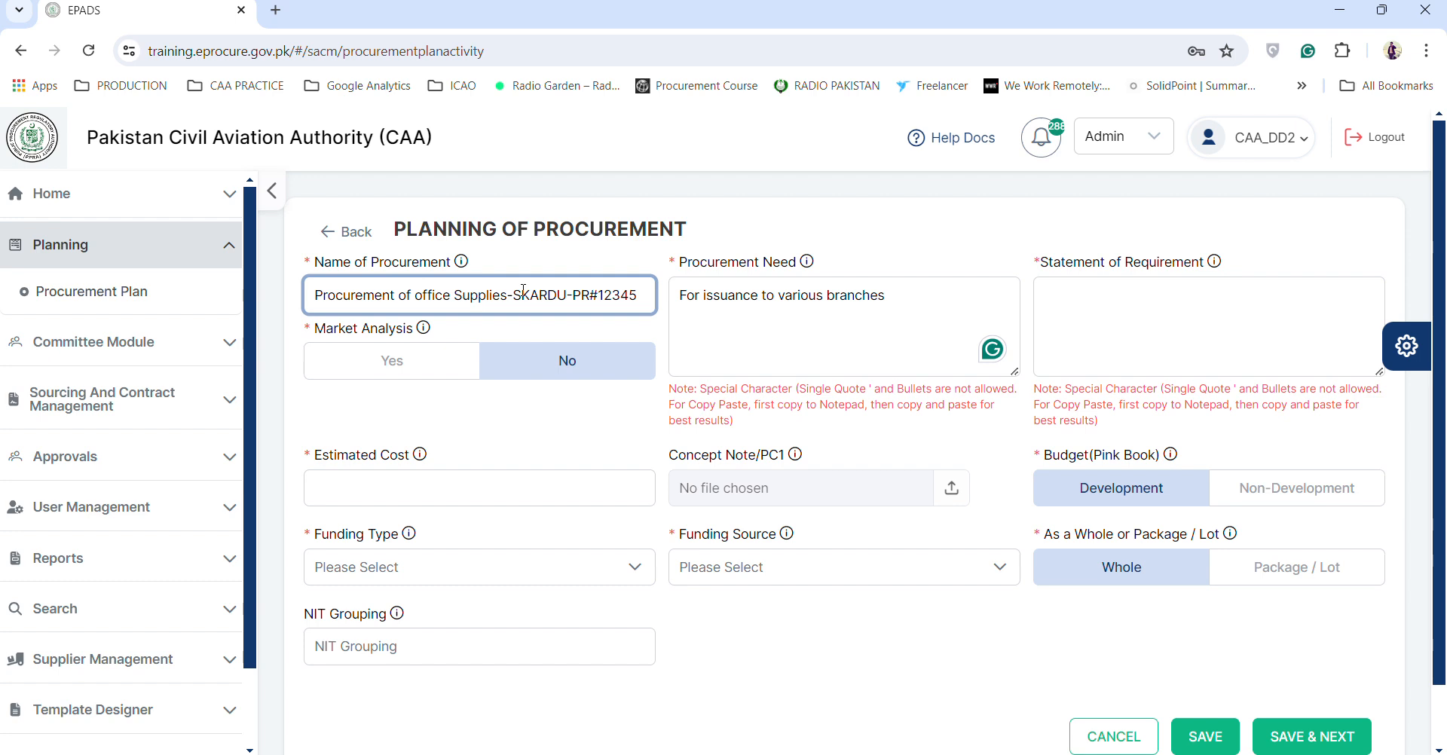
# - Extend the procurement need text with "of Skardu Airport"
pyautogui.click(1073, 284)
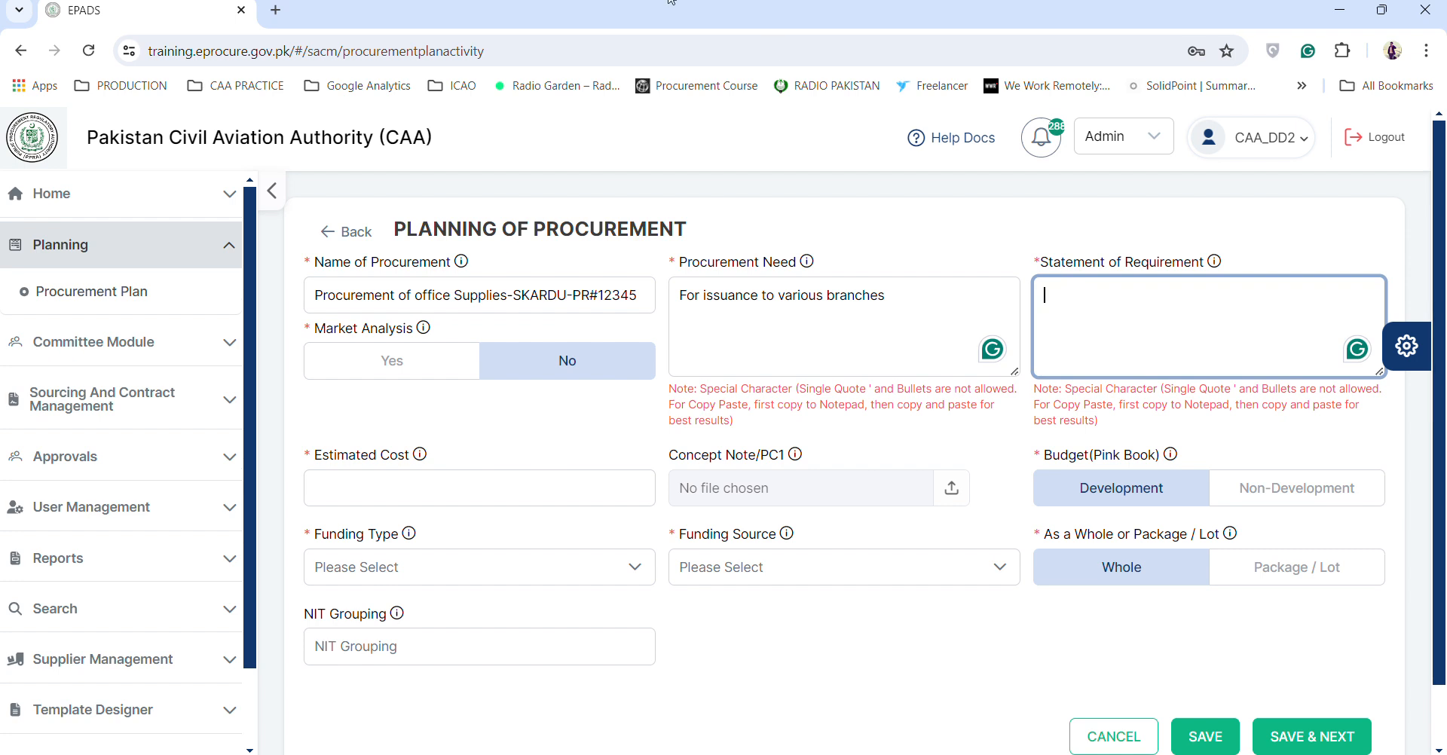
pyautogui.click(623, 32)
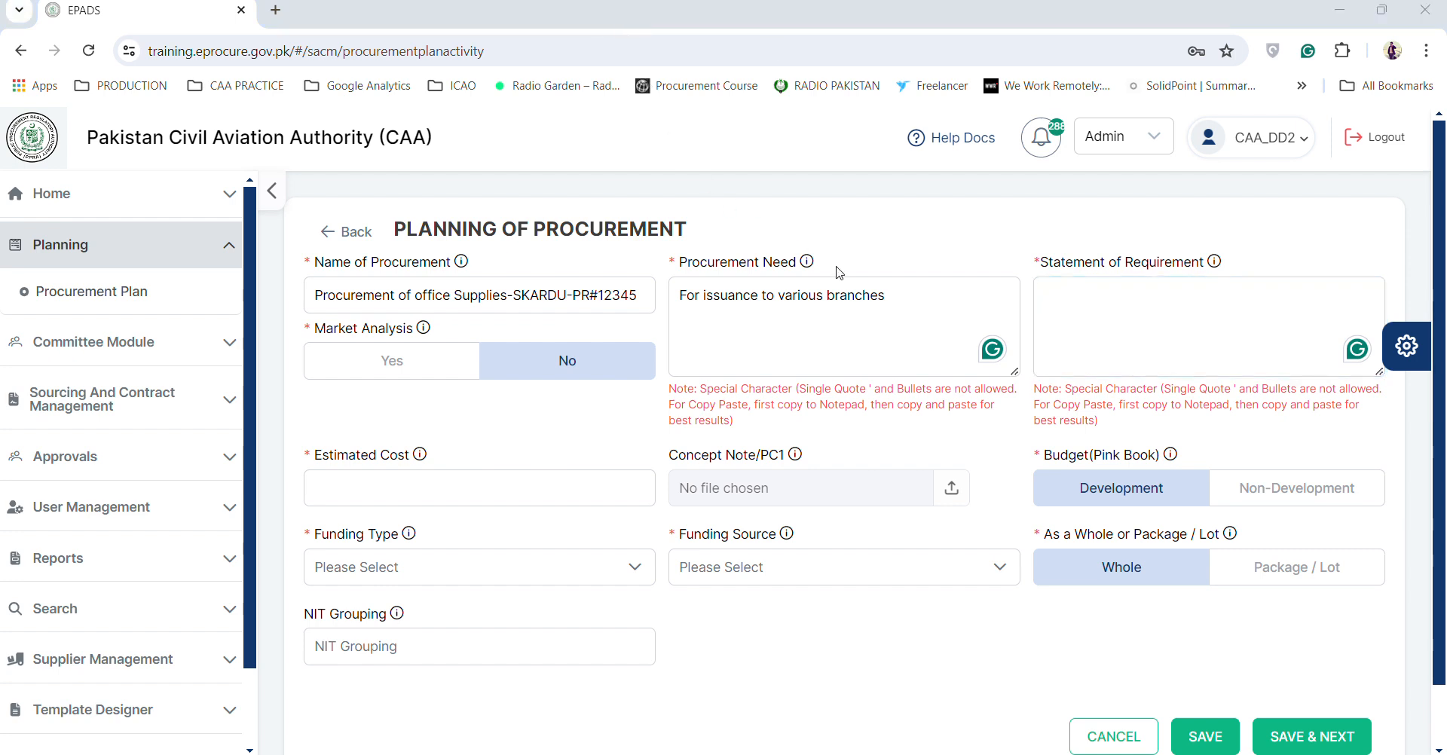
pyautogui.click(895, 302)
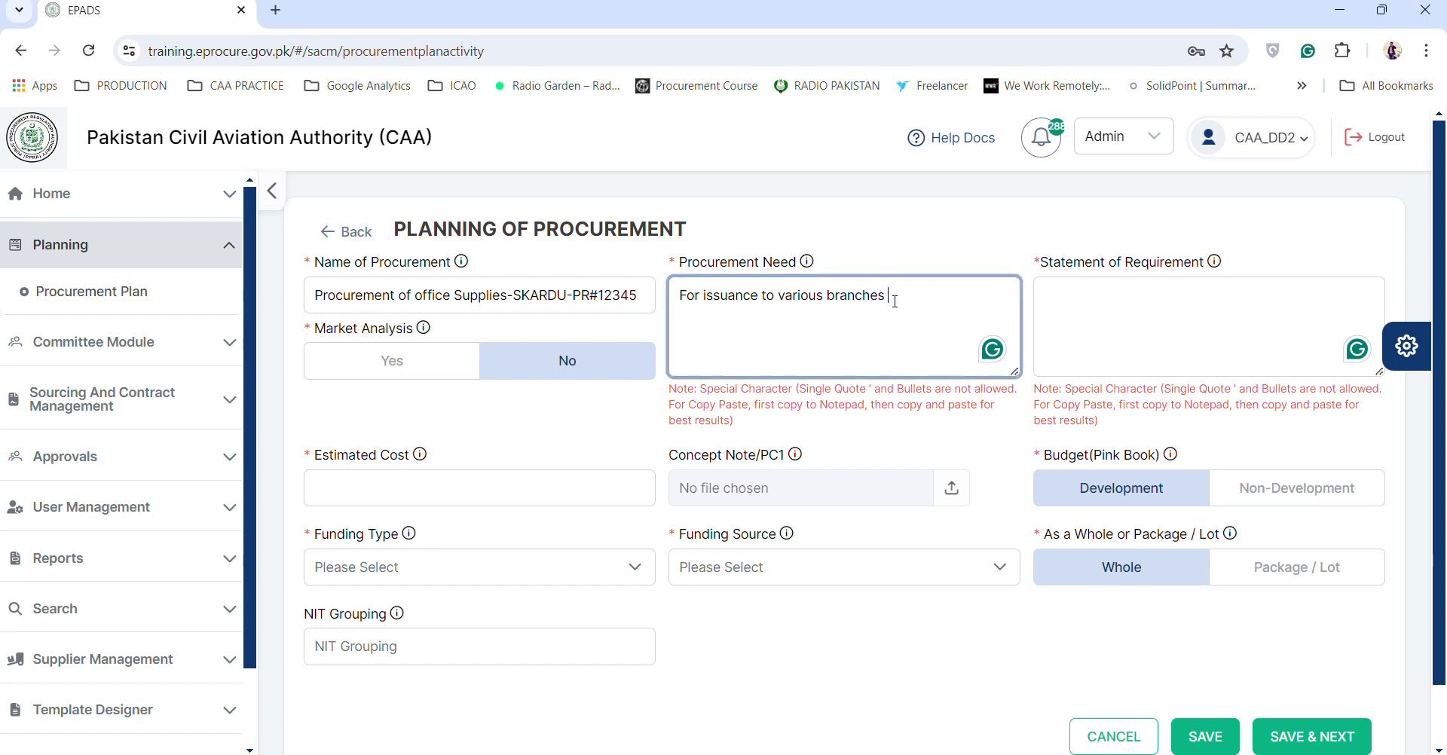
pyautogui.write('of Skardu ')
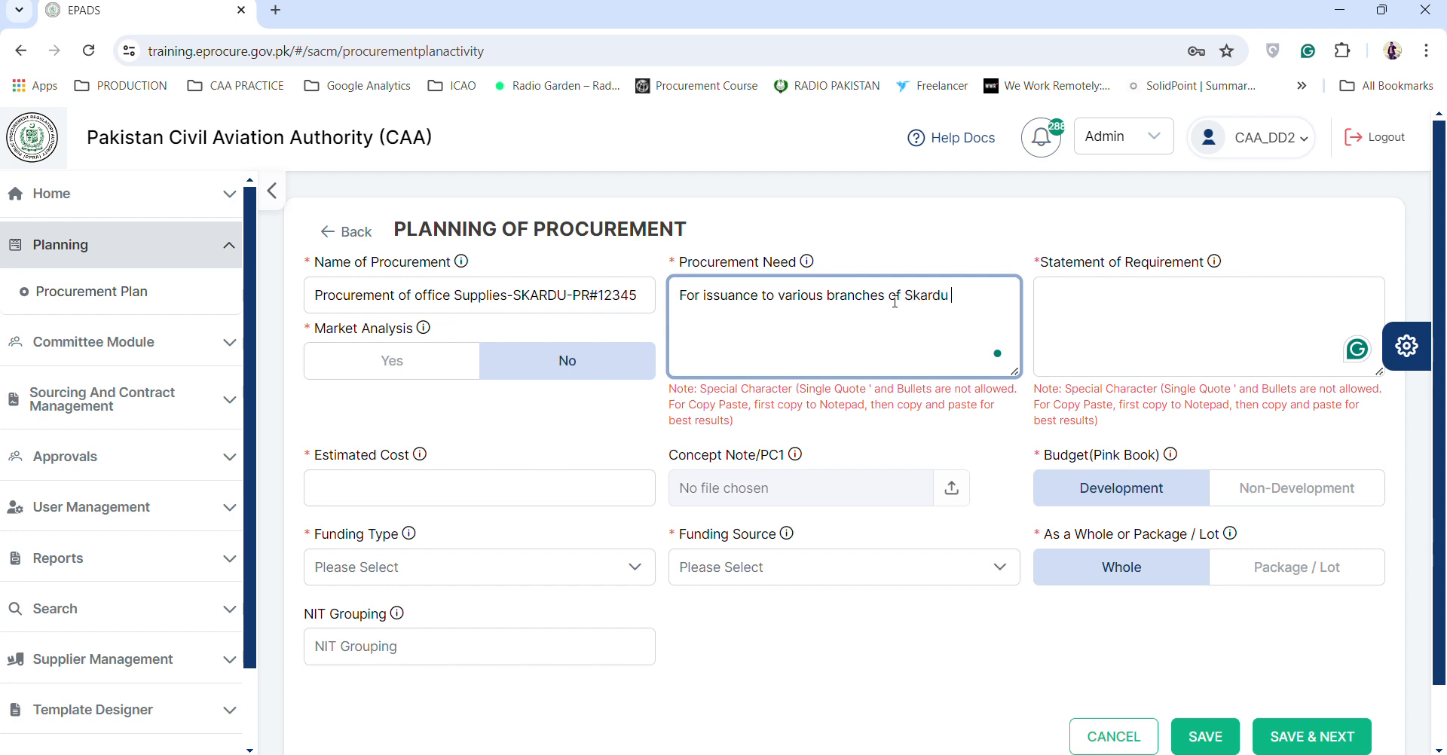
pyautogui.write('Airport')
# - Enter "1. Toners P1102" as the first line of the Statement of Requirement
pyautogui.click(1105, 314)
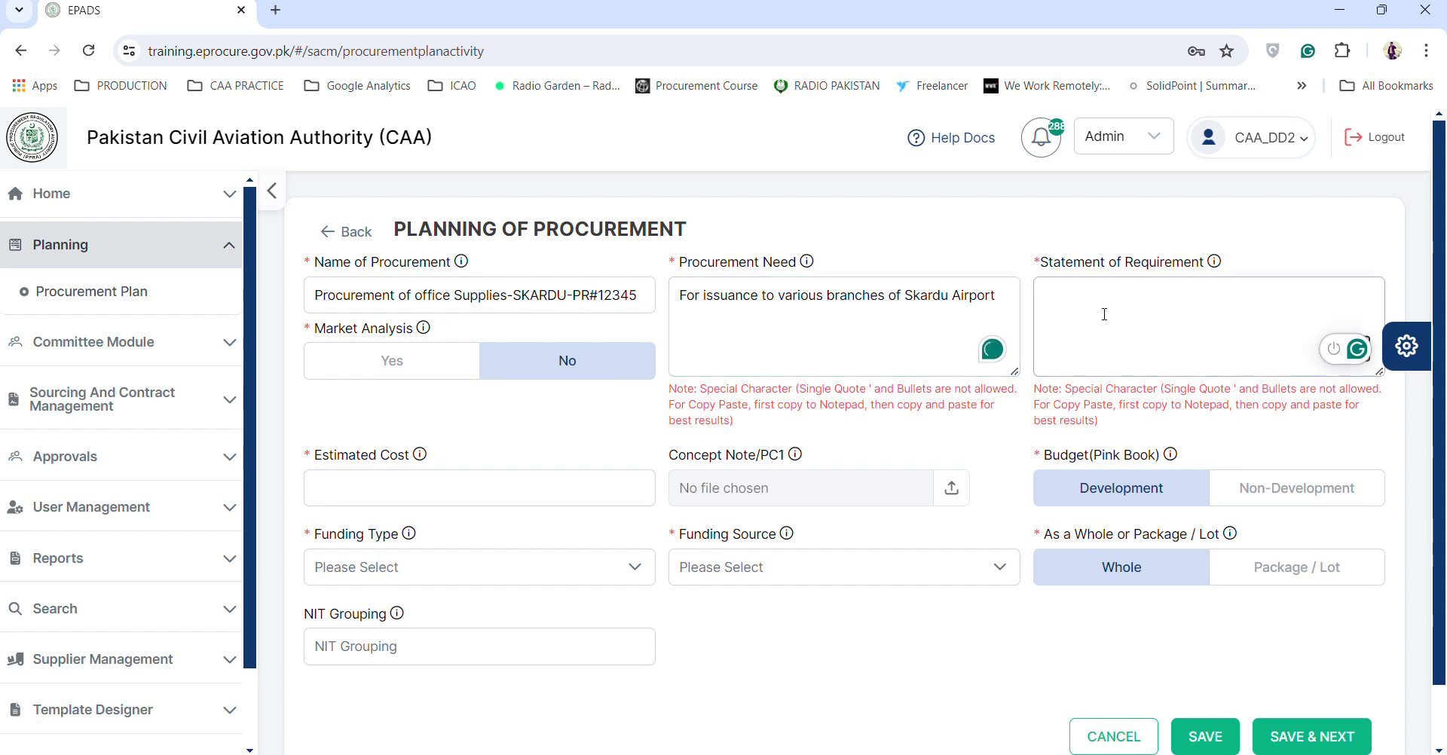
pyautogui.write('1.')
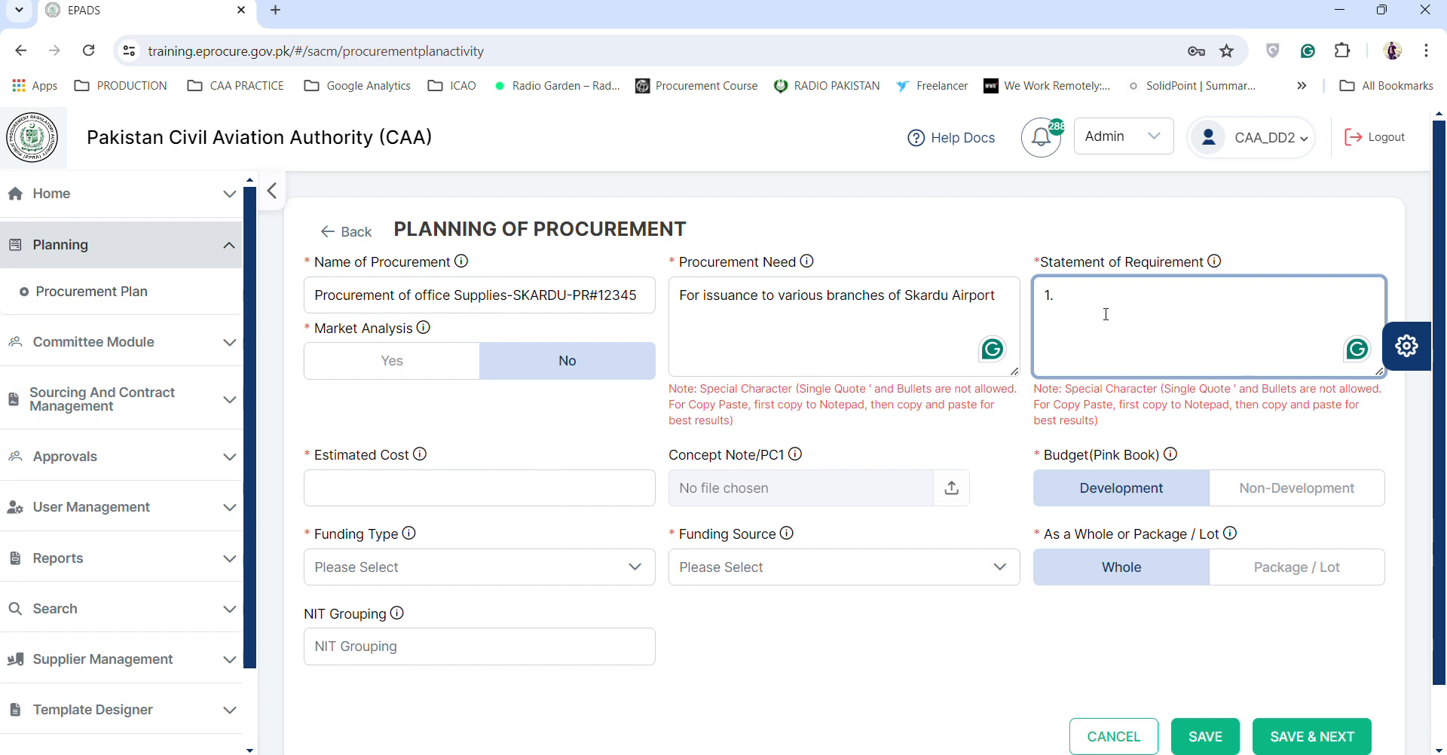
pyautogui.write('O')
pyautogui.press('BackSpace')
pyautogui.write('Ai')
pyautogui.press('BackSpace')
pyautogui.write('Toners P1102')
pyautogui.press('Return')
# - Add "2. Toners Photocopier M102" and "3. Scanner B1022 Toner" to the Statement of Requirement
pyautogui.write('2. Toners')
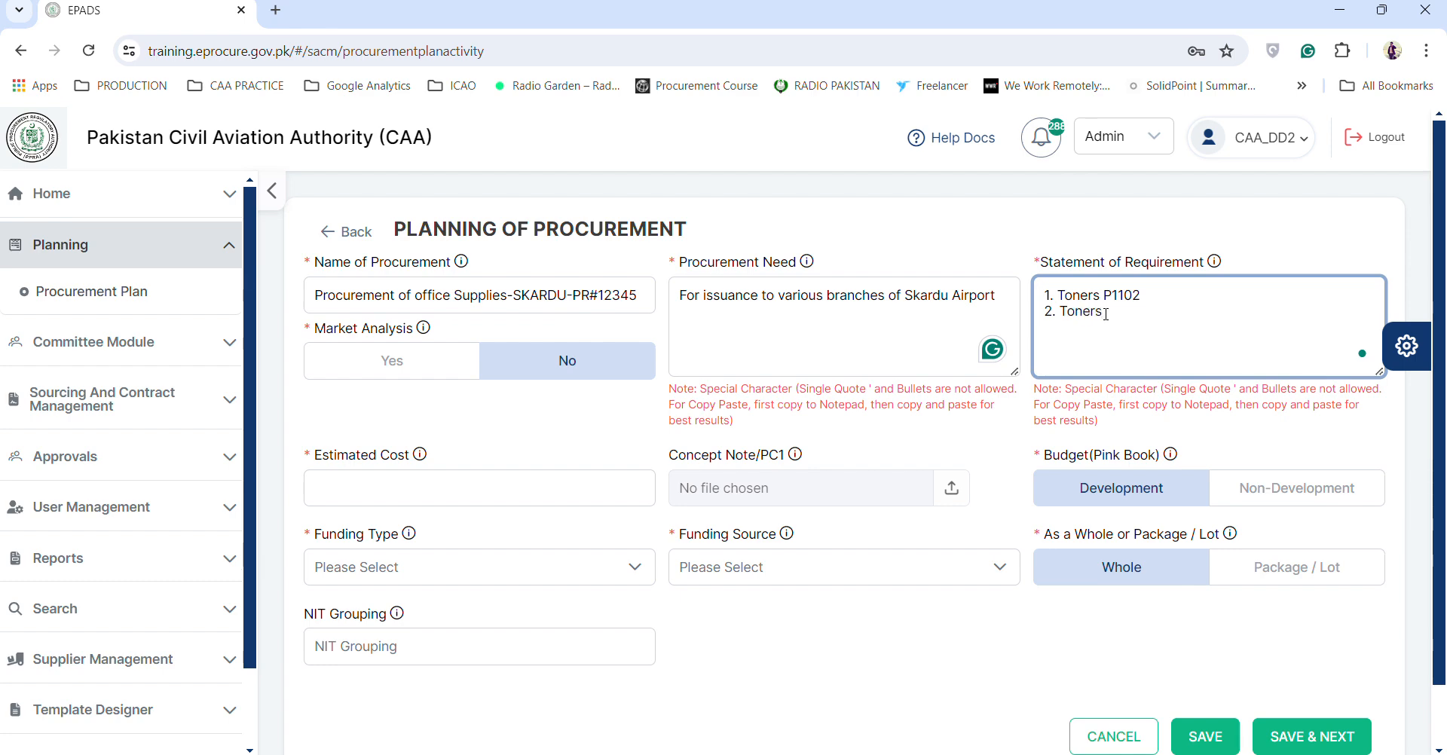
pyautogui.write(' Photocopier M102')
pyautogui.press('Return')
pyautogui.write('3. Sca')
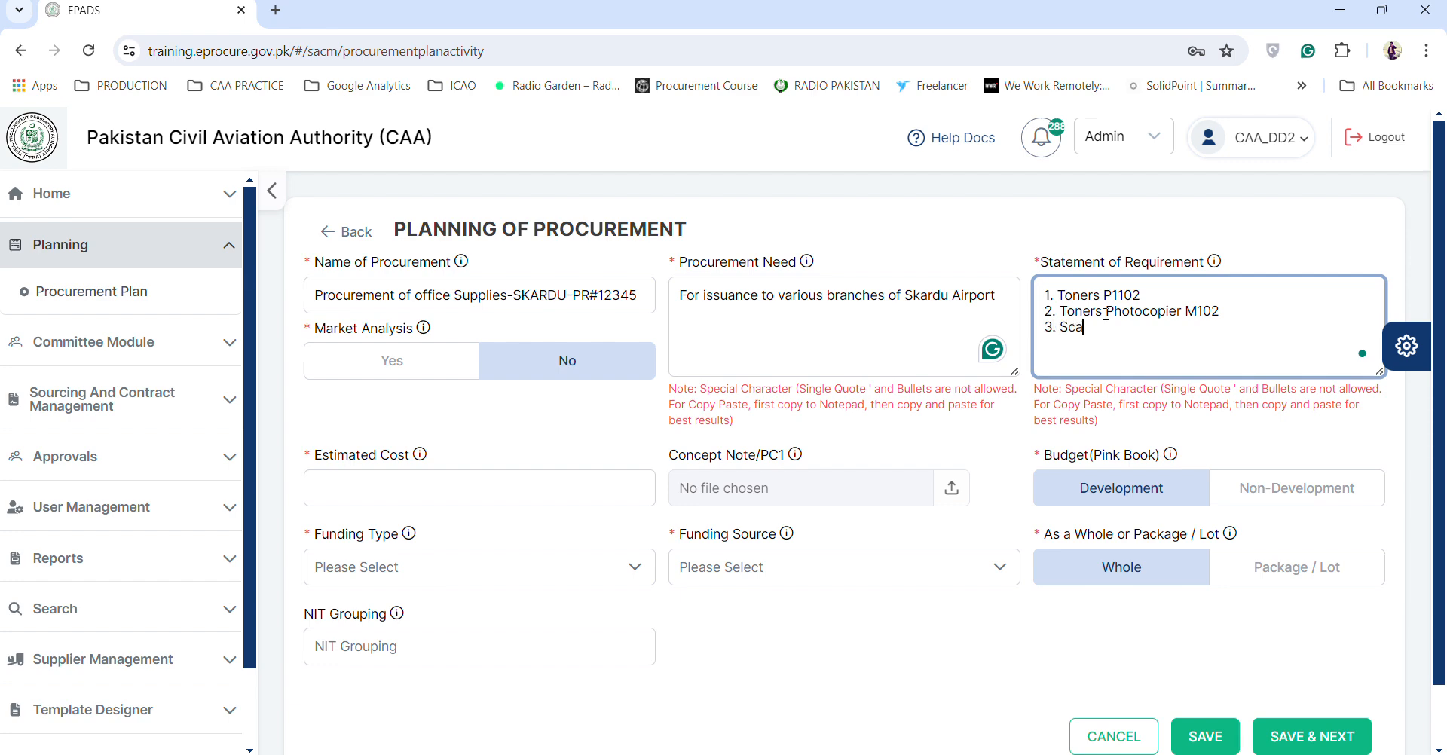
pyautogui.write('nner 1203')
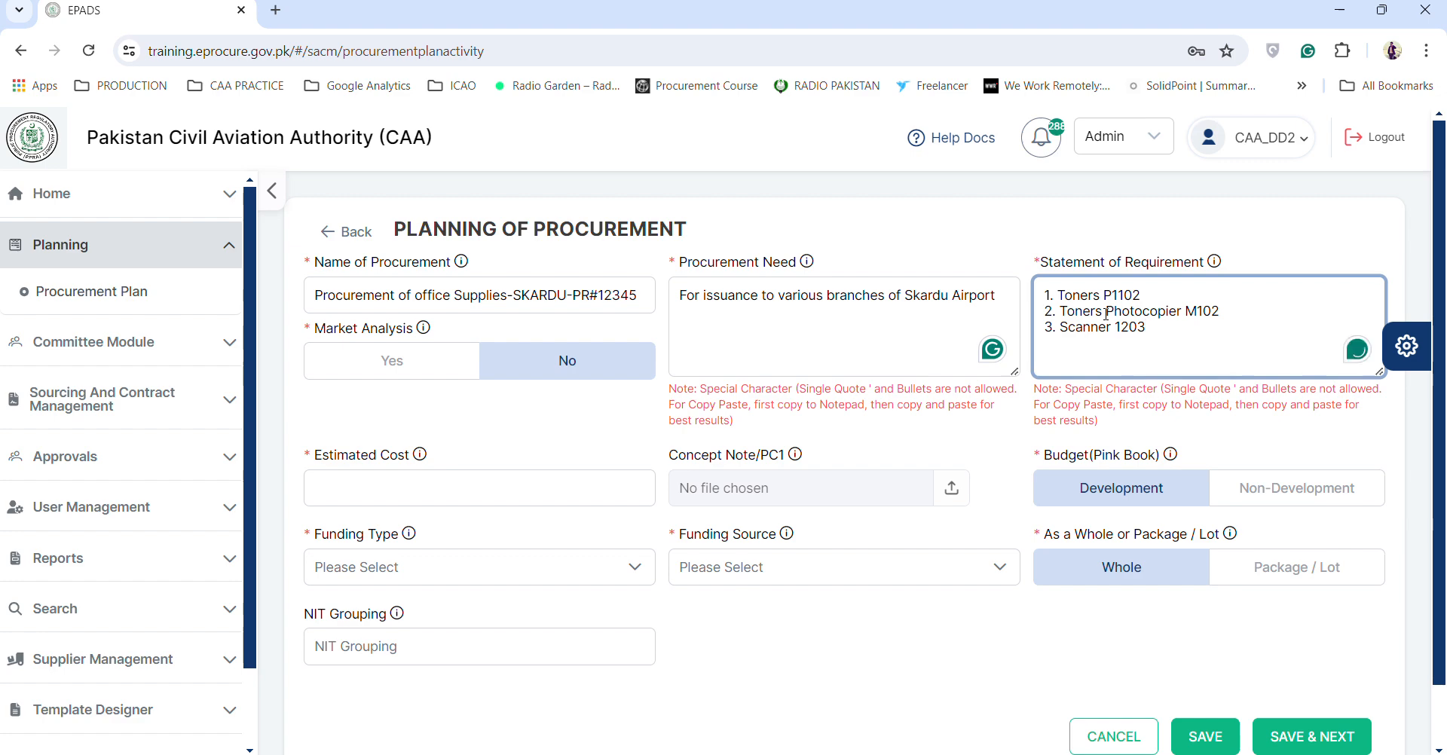
pyautogui.press('BackSpace')
pyautogui.press('BackSpace')
pyautogui.press('BackSpace')
pyautogui.press('BackSpace')
pyautogui.write('B100')
pyautogui.write('22 Toner')
# - Set the procurement's estimated cost to 100,000
pyautogui.click(495, 486)
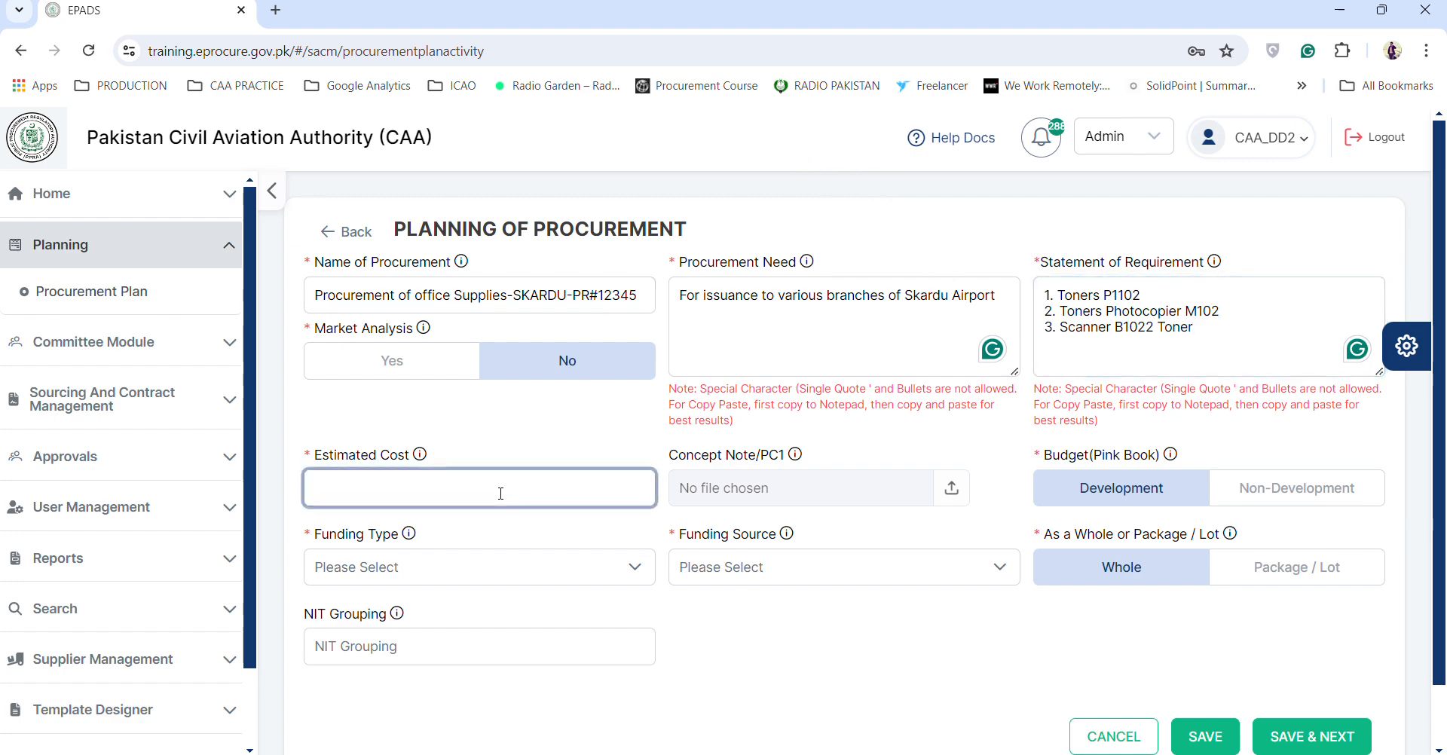
pyautogui.scroll(-1, 501, 494)
pyautogui.scroll(1, 501, 494)
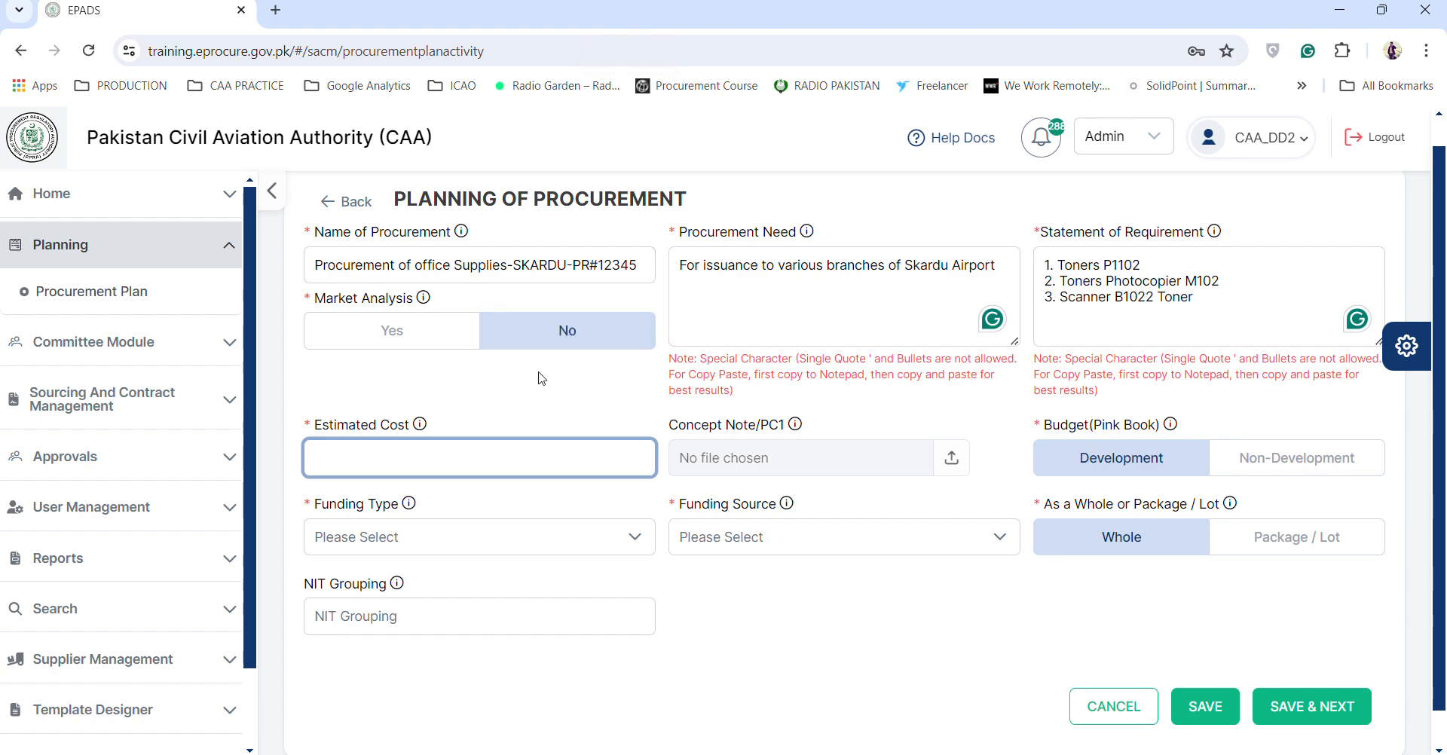
pyautogui.write('1000000')
pyautogui.click(741, 470)
pyautogui.click(639, 413)
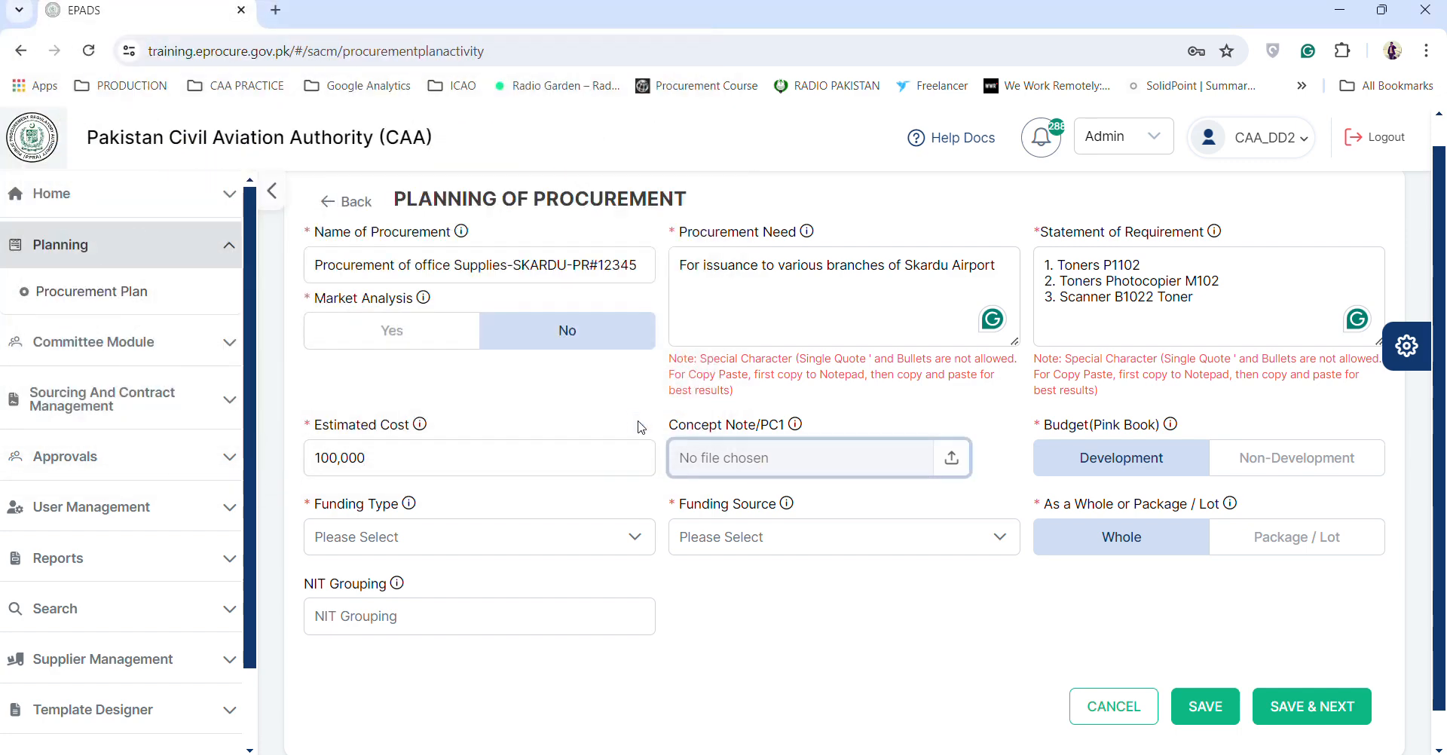
# - Set the budget to Non-Development with funding type Local and source Own Funding, and save to continue to the method and procedure page
pyautogui.click(1251, 465)
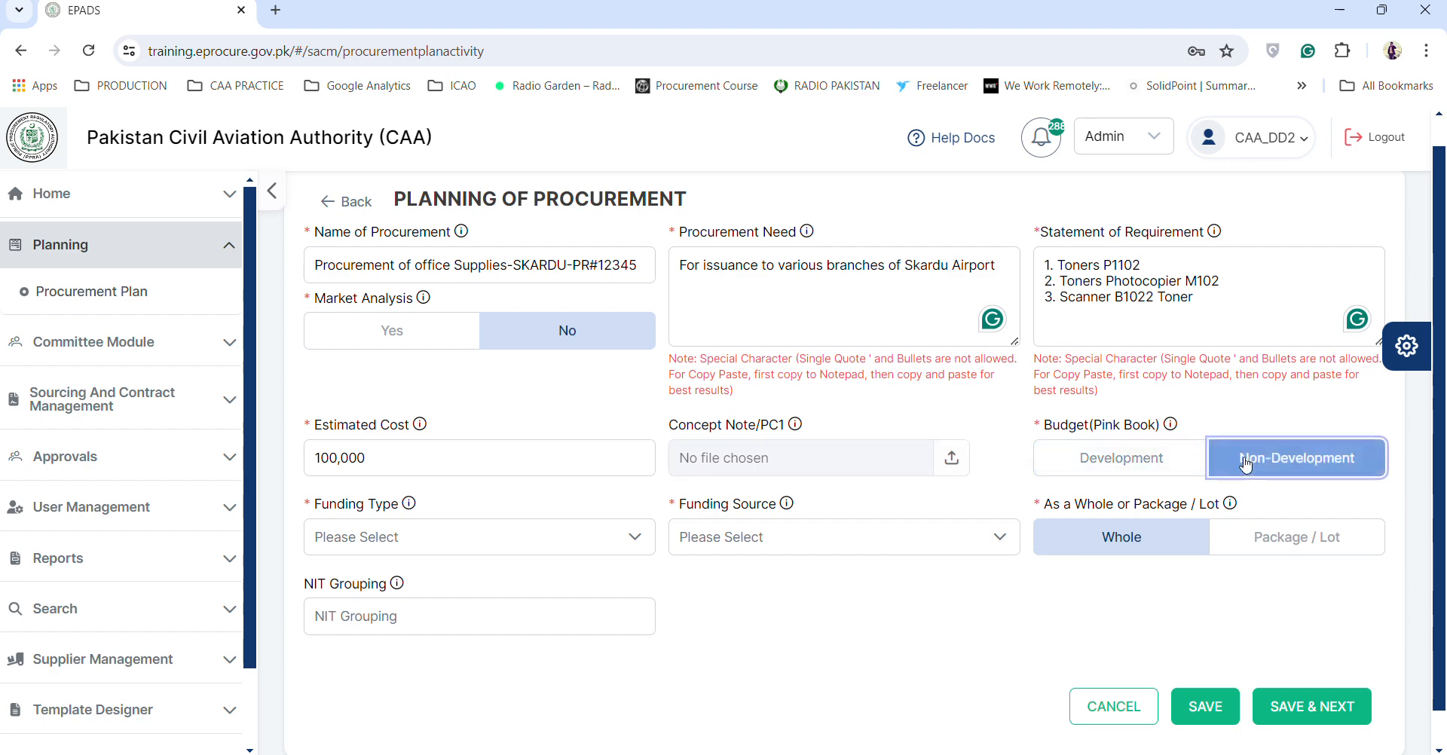
pyautogui.click(526, 543)
pyautogui.click(366, 648)
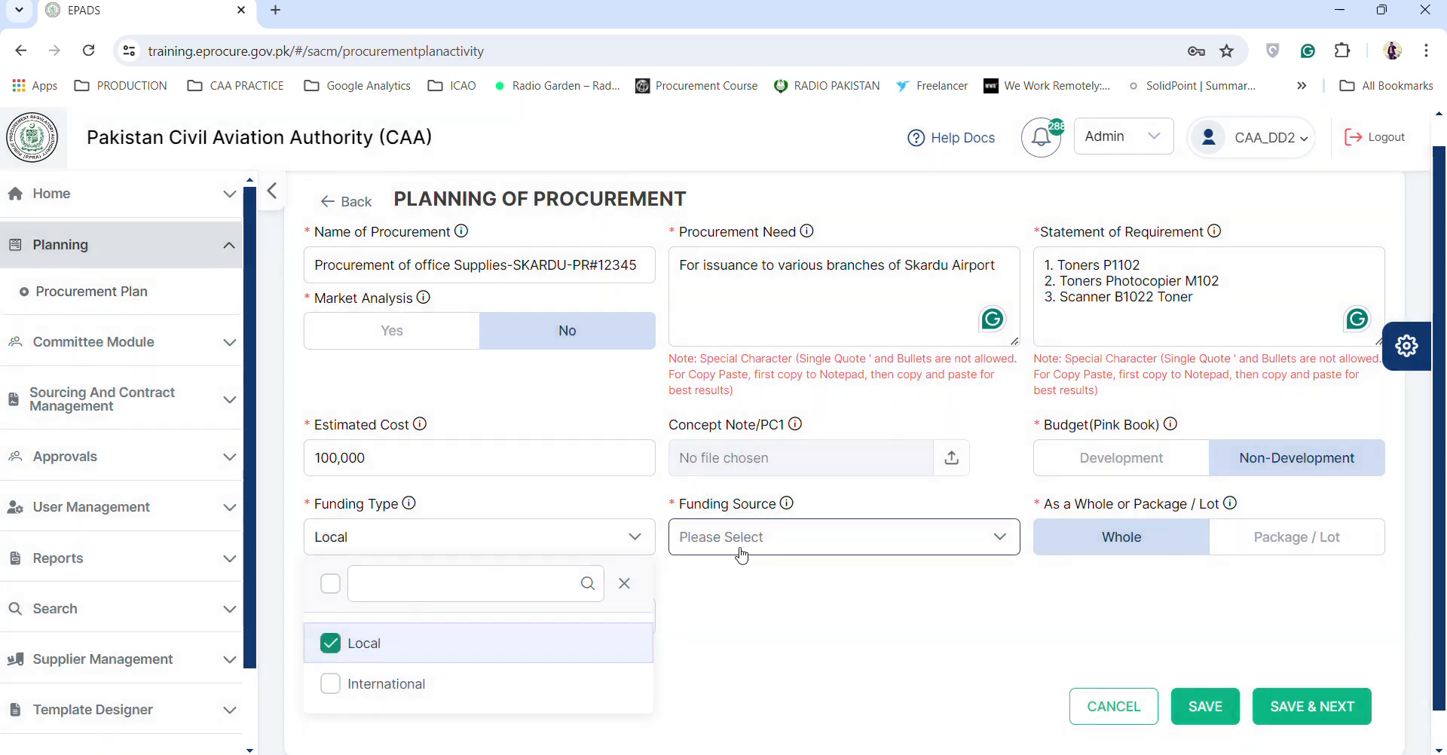
pyautogui.click(741, 554)
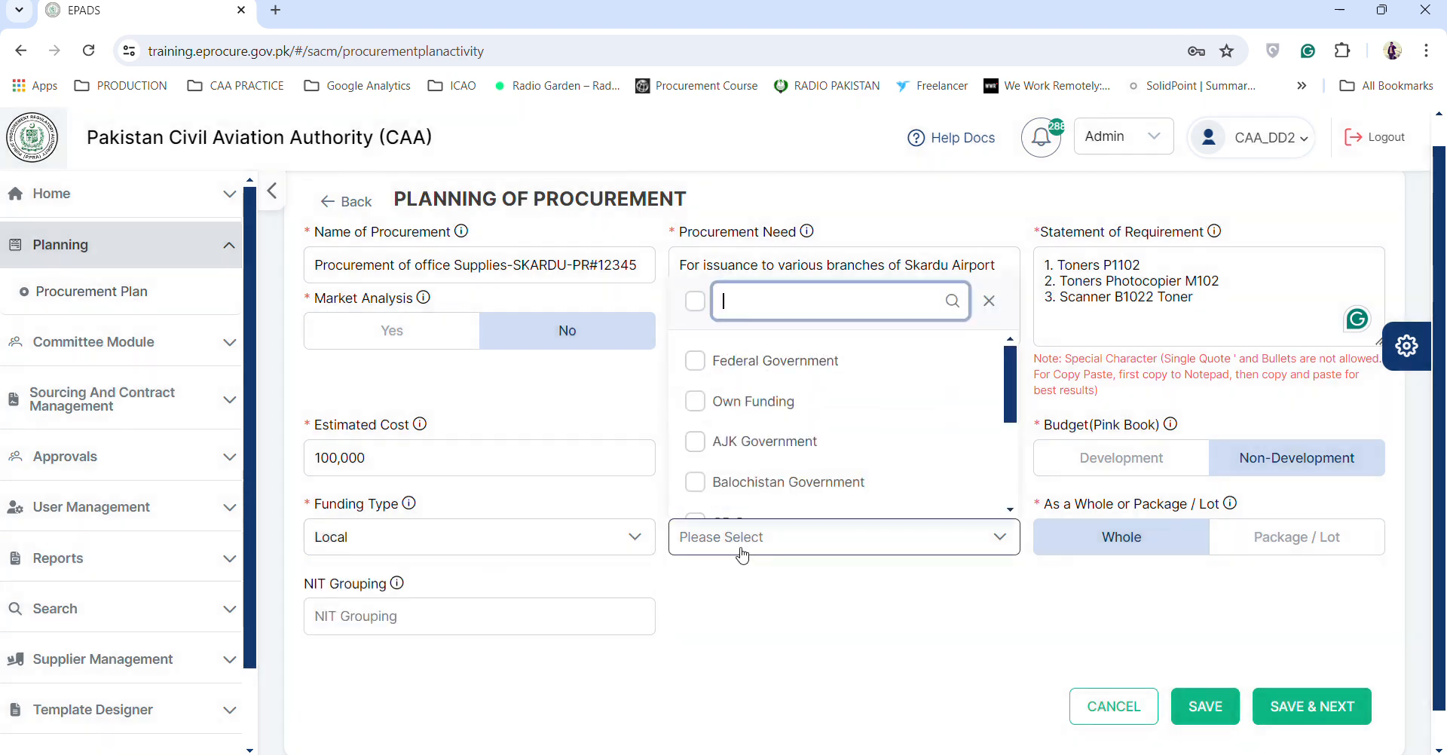
pyautogui.click(738, 399)
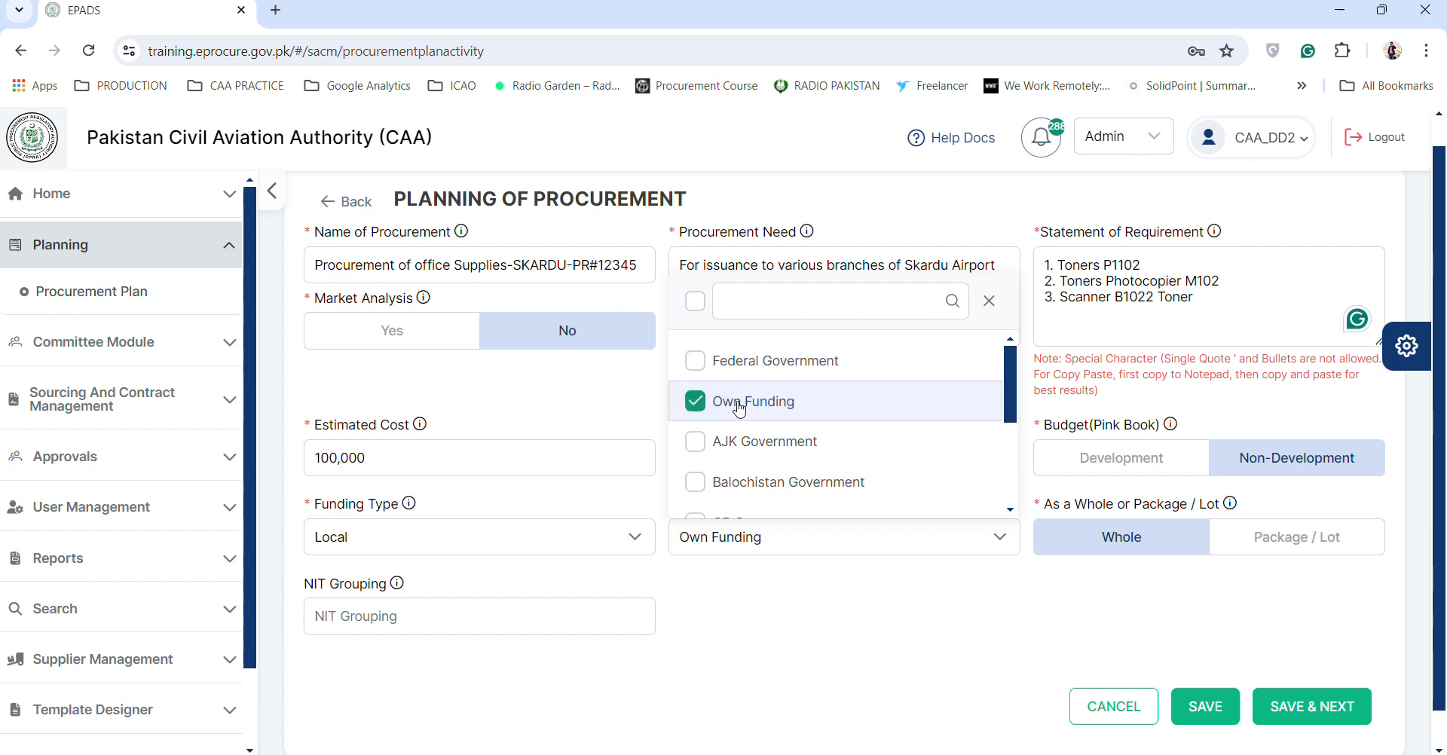
pyautogui.click(879, 648)
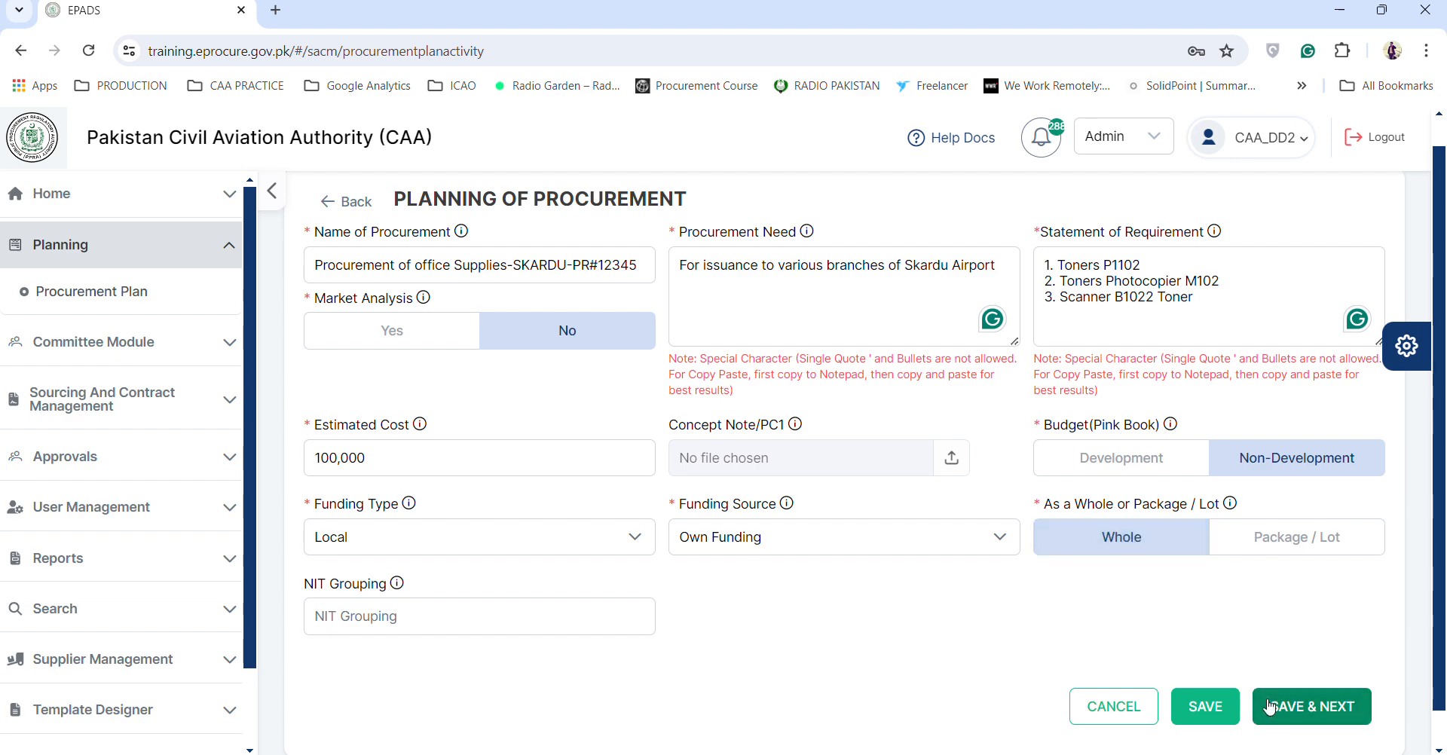
pyautogui.click(1292, 712)
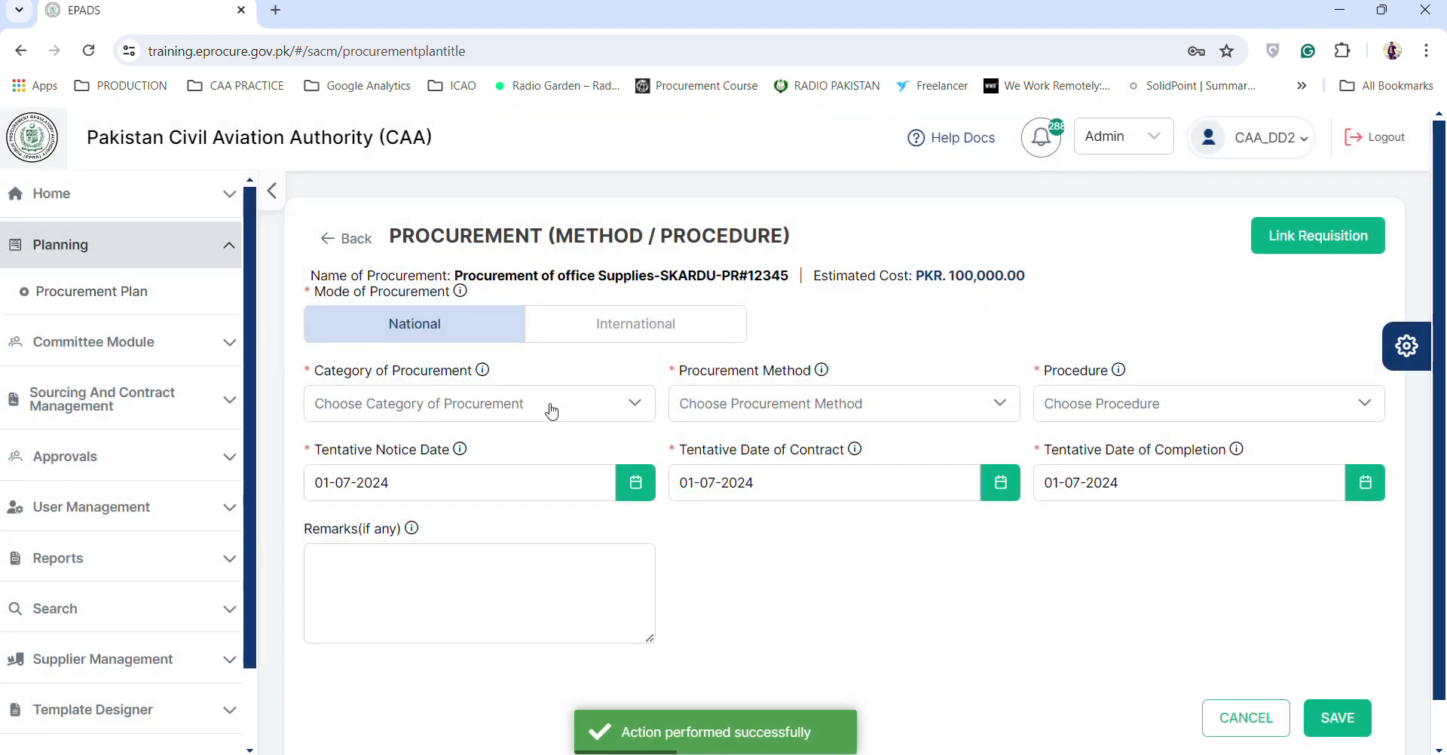
# - Set the category of procurement to Goods and the method to Alternative Method of Procurement, and list the available procedures
pyautogui.click(551, 409)
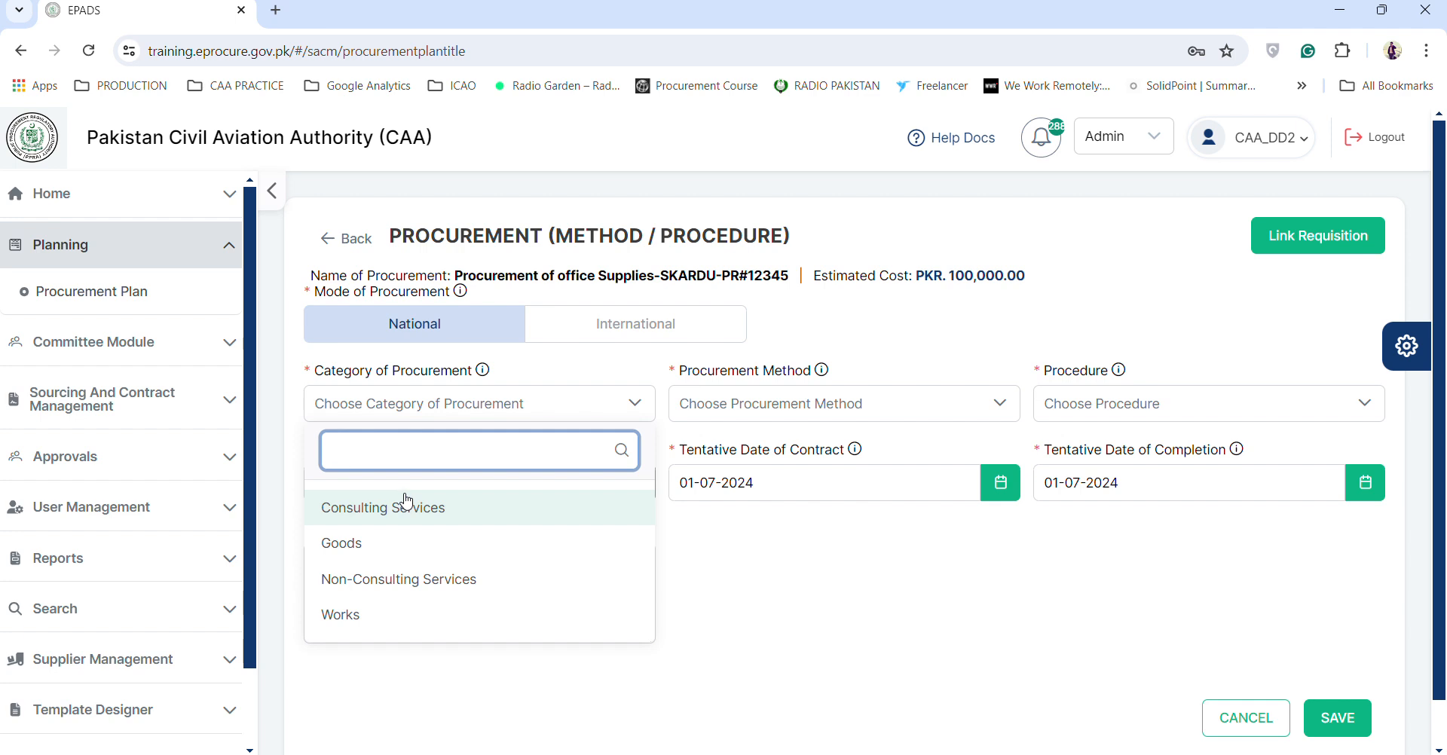
pyautogui.click(401, 540)
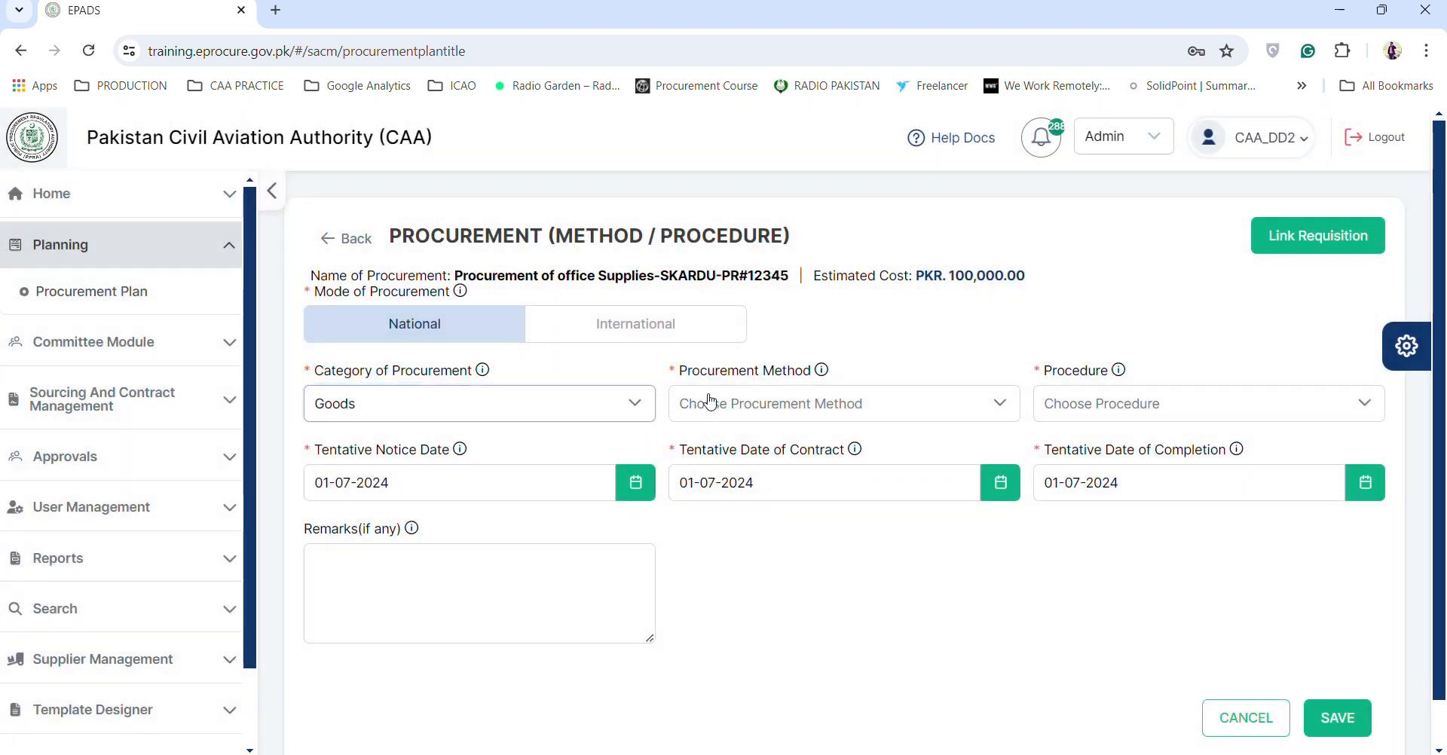
pyautogui.click(708, 404)
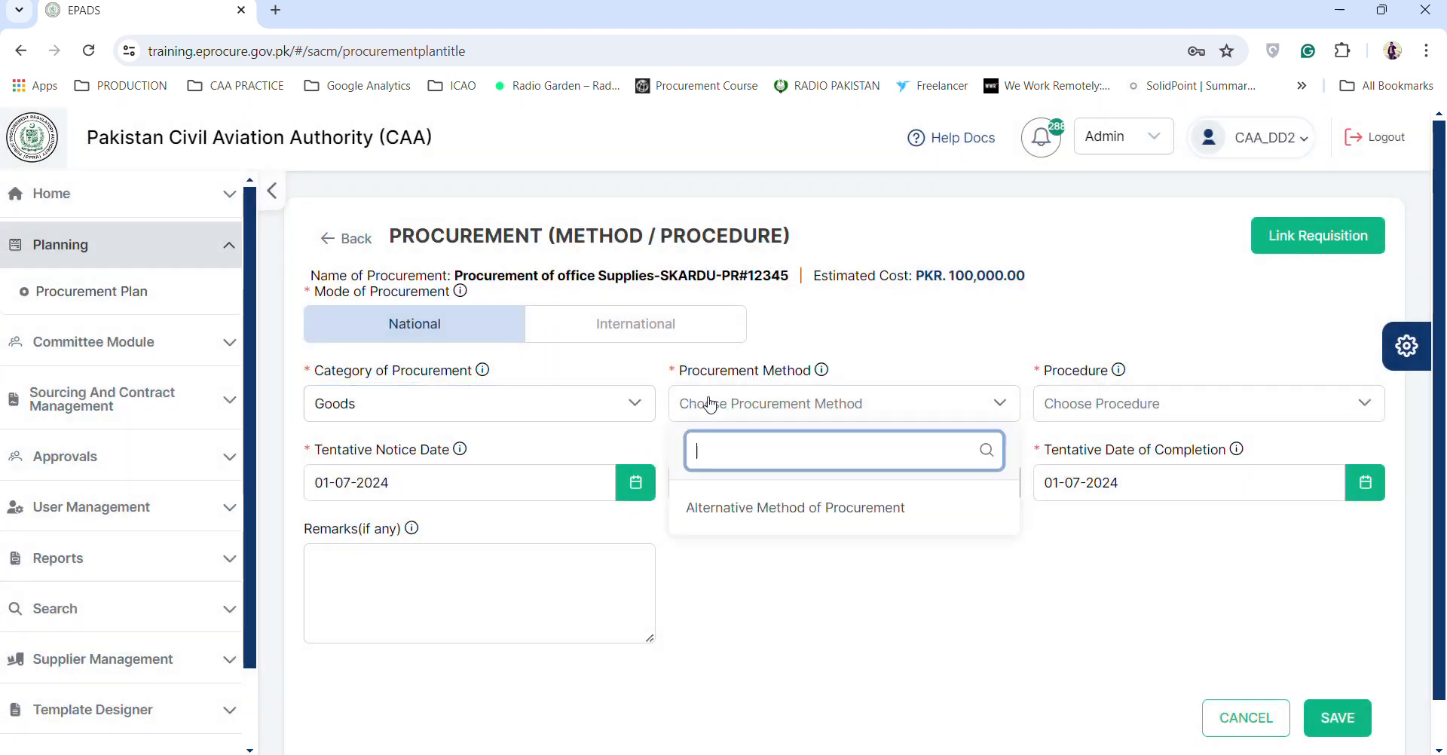
pyautogui.click(728, 526)
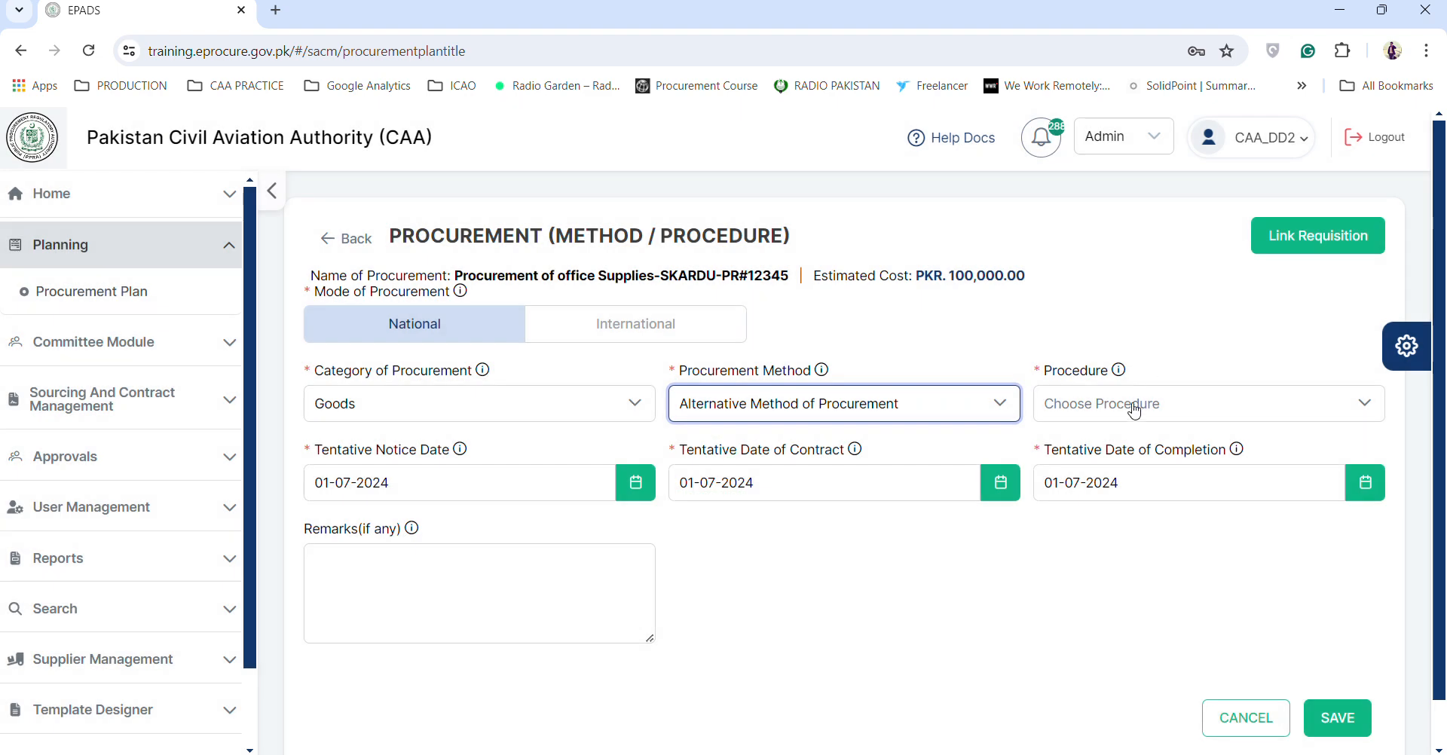
pyautogui.click(1128, 415)
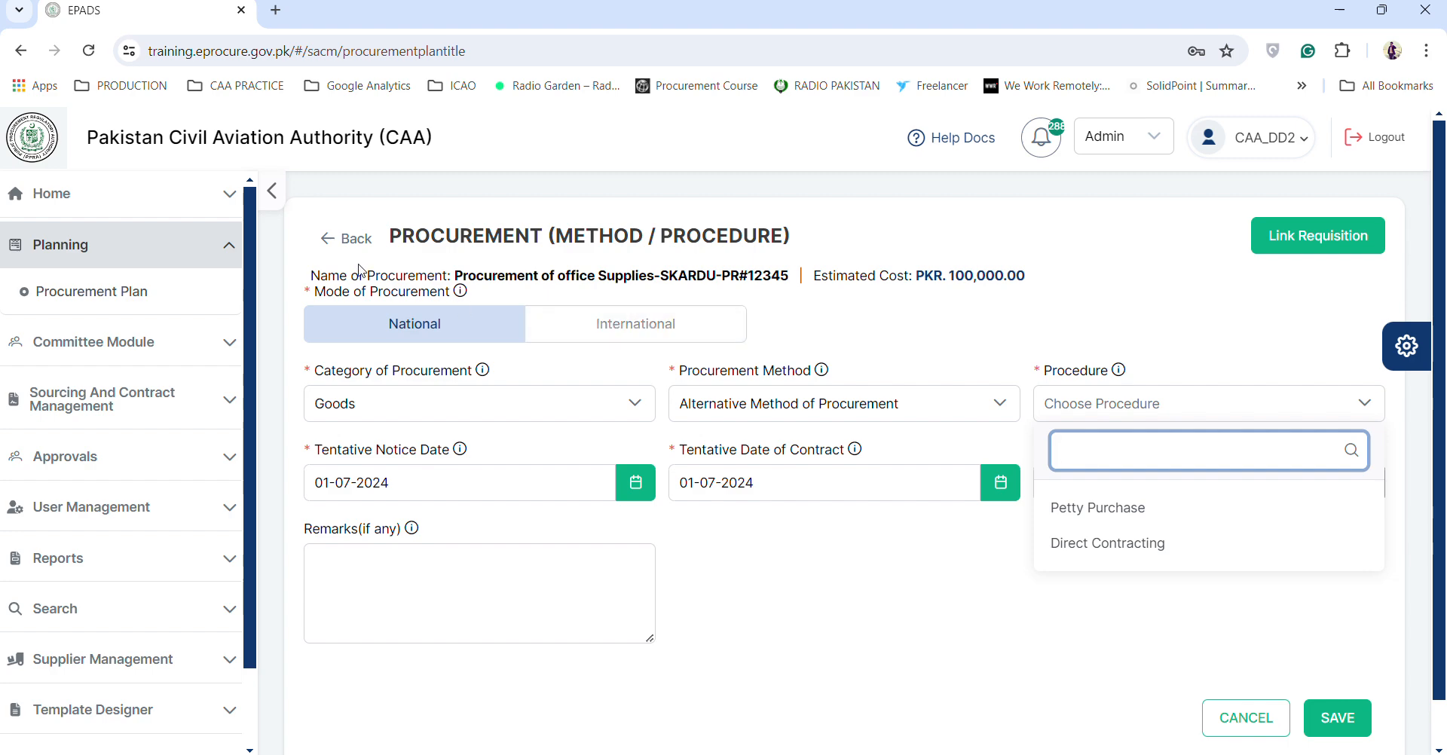
# - Return to the planning details, set the estimated cost to 100,001, save, and check the procedures offered for Alternative Method of Procurement
pyautogui.click(319, 247)
pyautogui.click(388, 478)
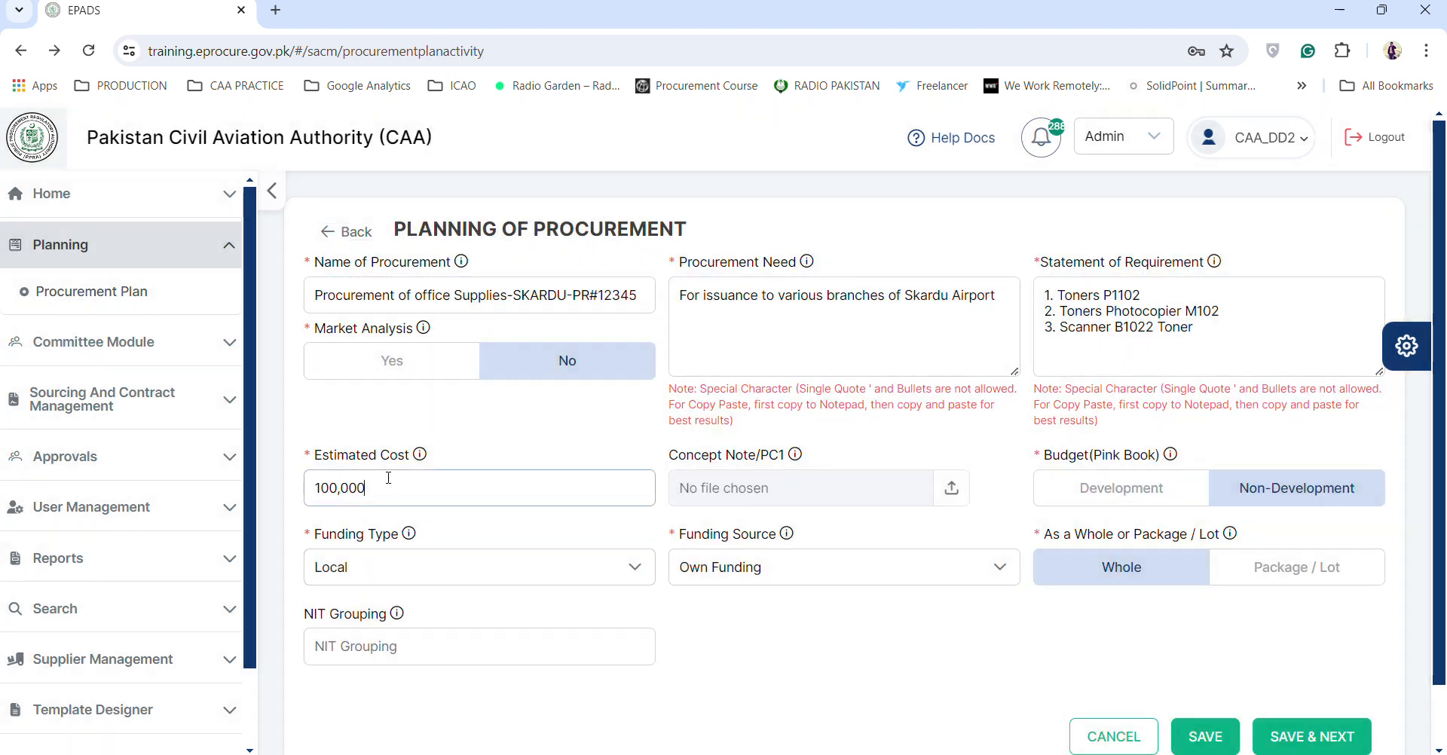
pyautogui.press('BackSpace')
pyautogui.write('1')
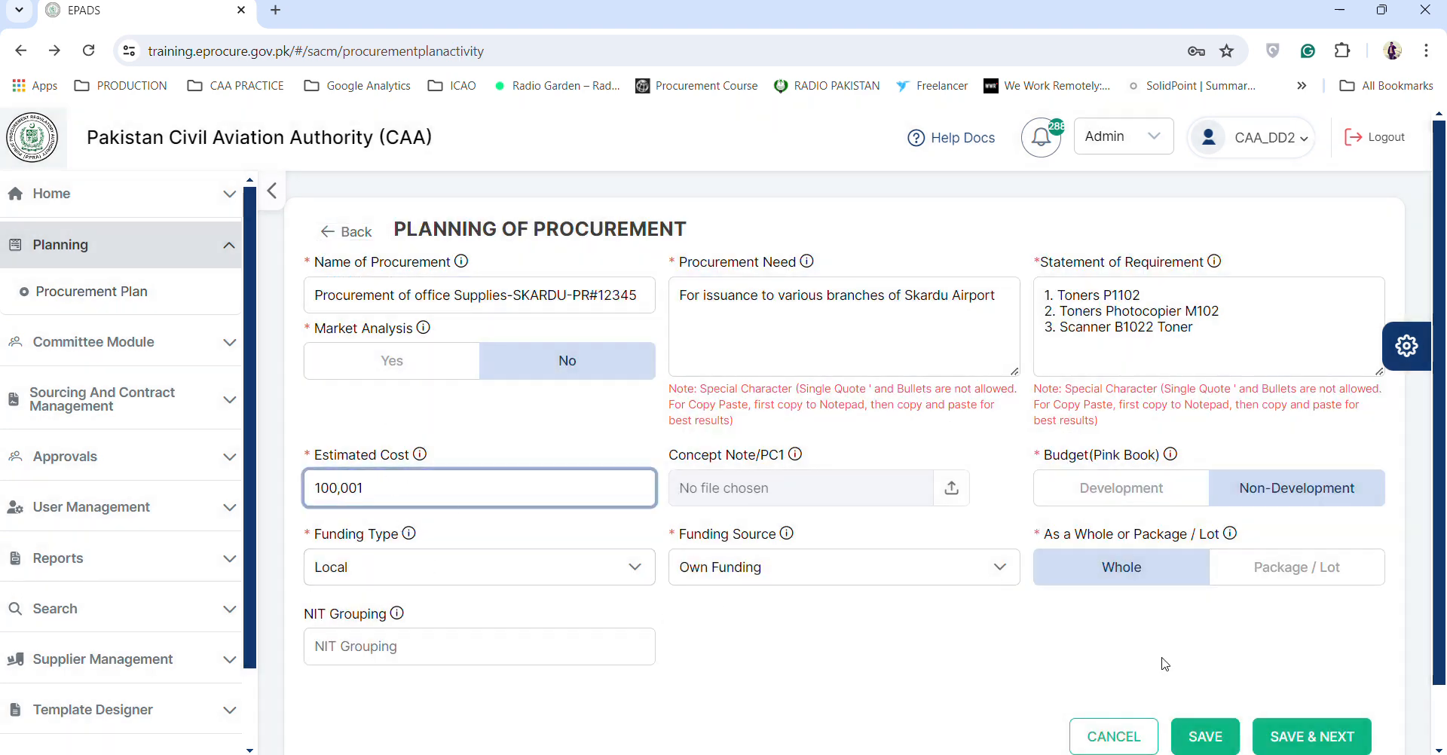
pyautogui.click(1290, 735)
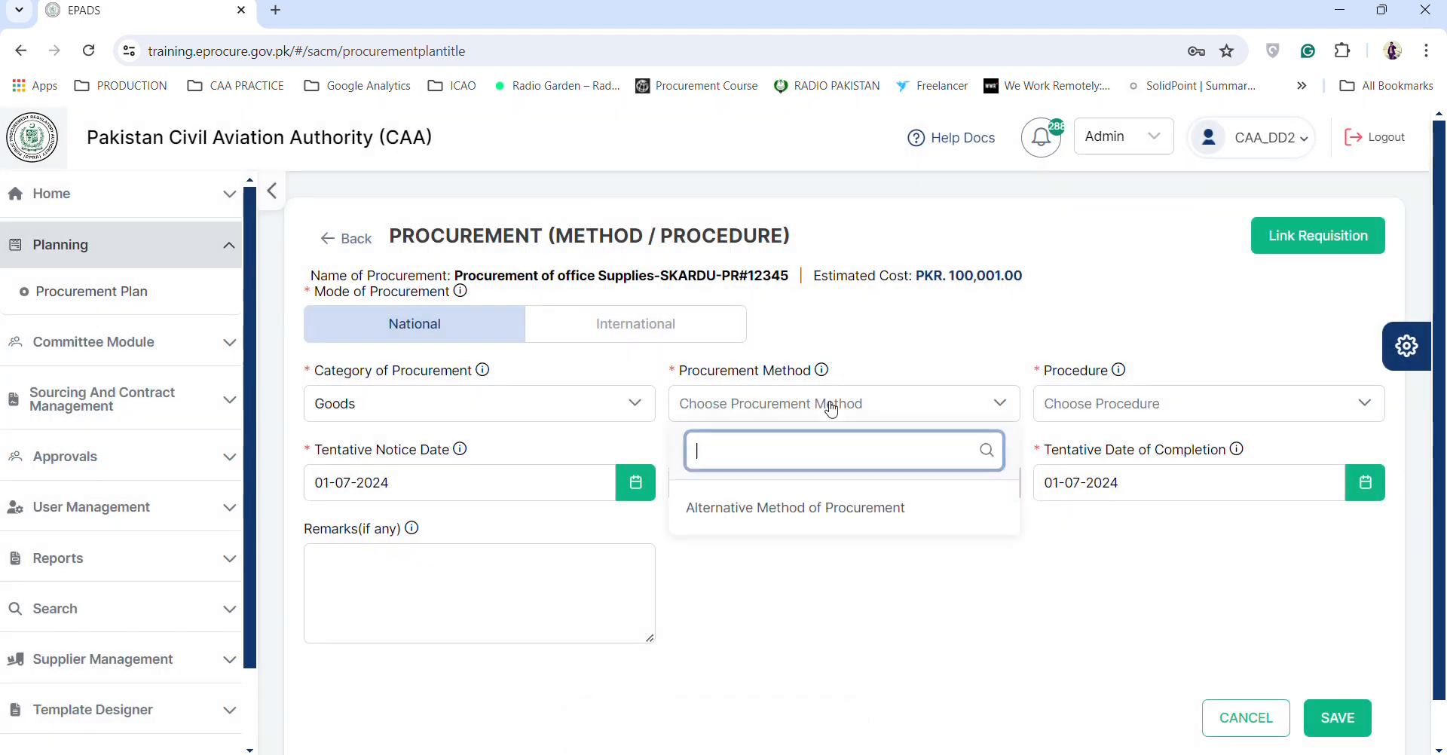
pyautogui.click(821, 507)
pyautogui.click(1118, 411)
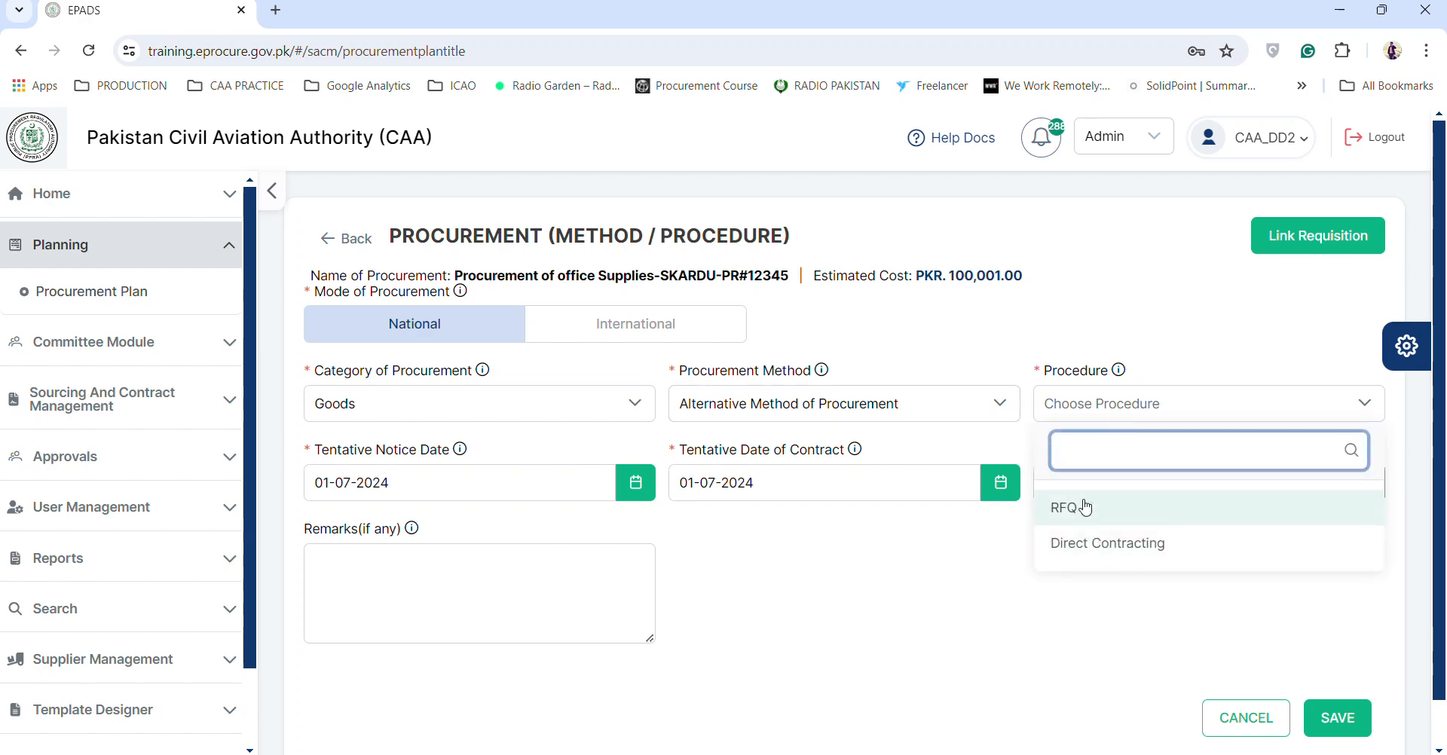
# - Go back to the planning details, set the estimated cost to 100,000, and save to continue to the method and procedure page
pyautogui.click(339, 243)
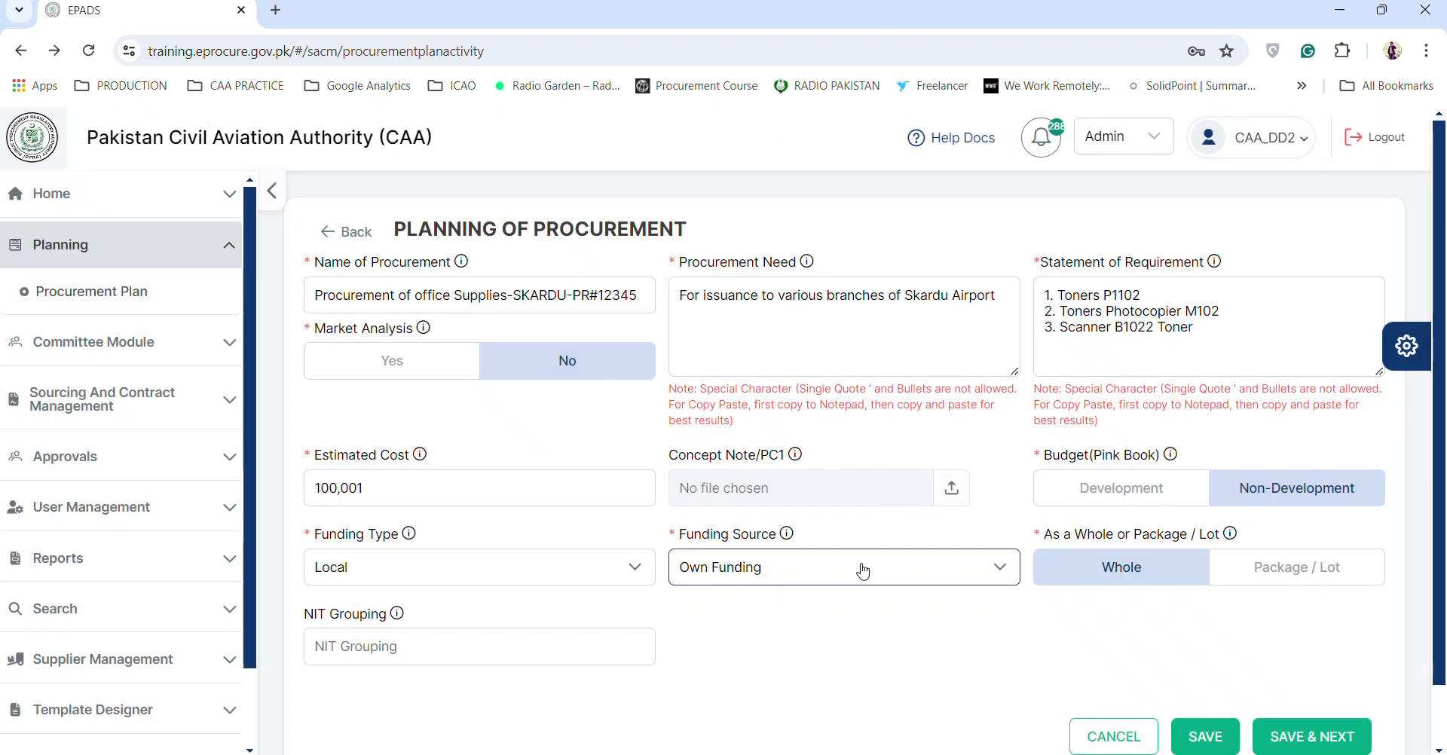
pyautogui.click(586, 476)
pyautogui.press('BackSpace')
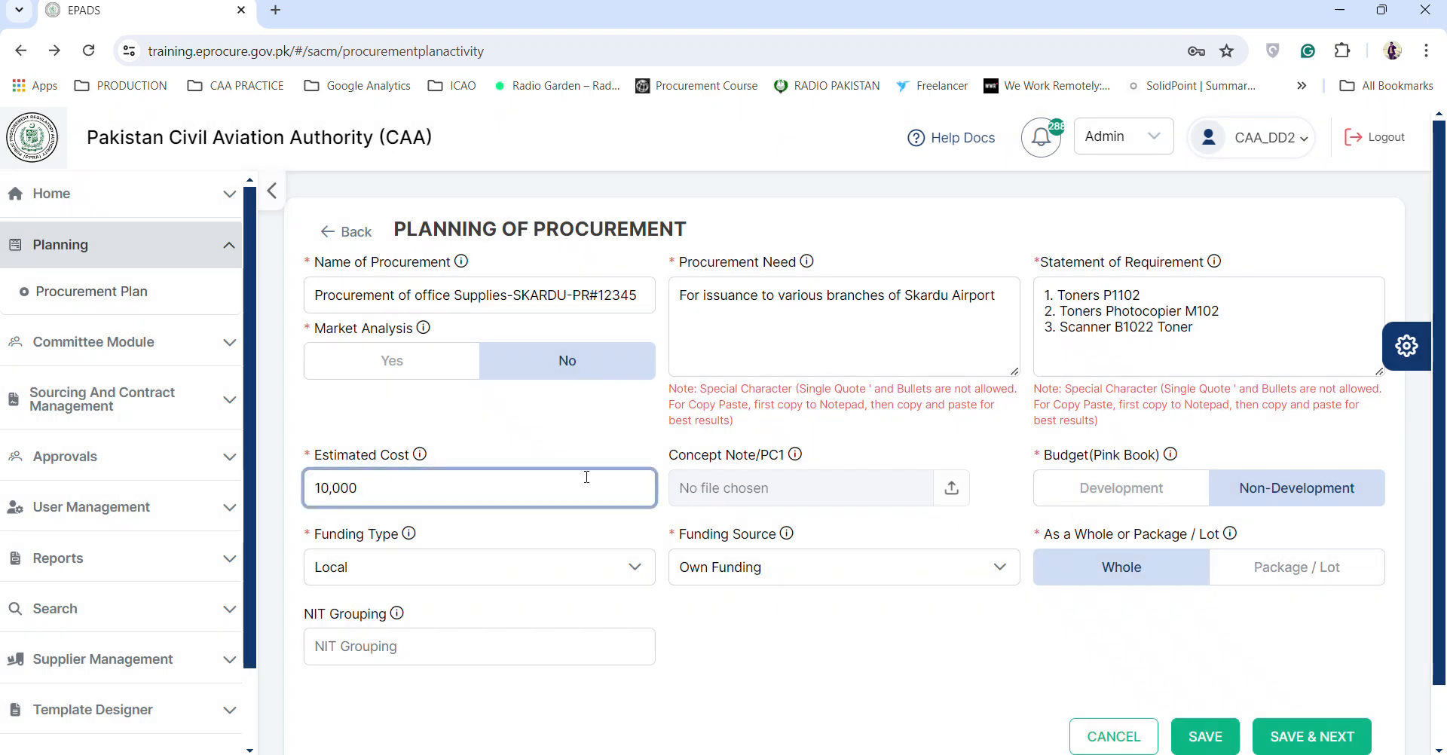
pyautogui.write('0')
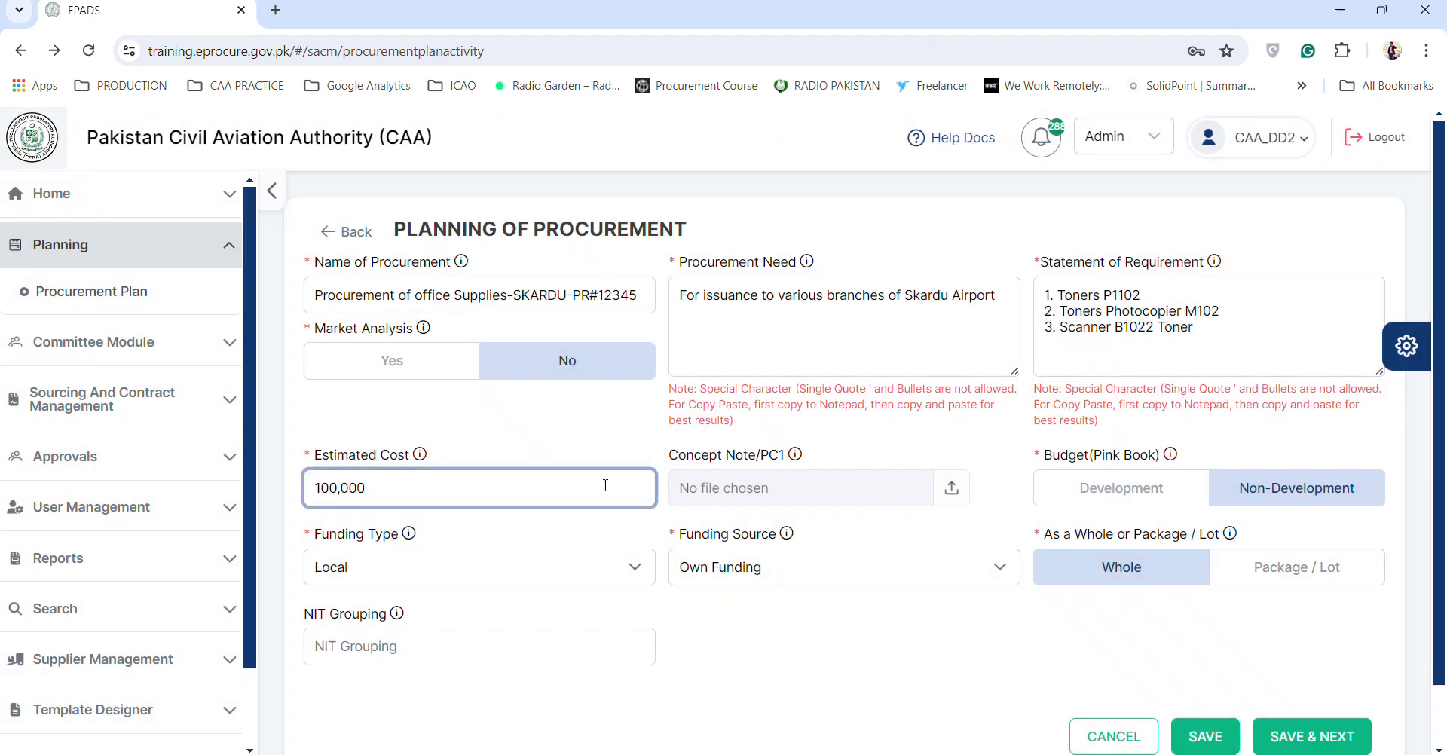
pyautogui.click(1272, 732)
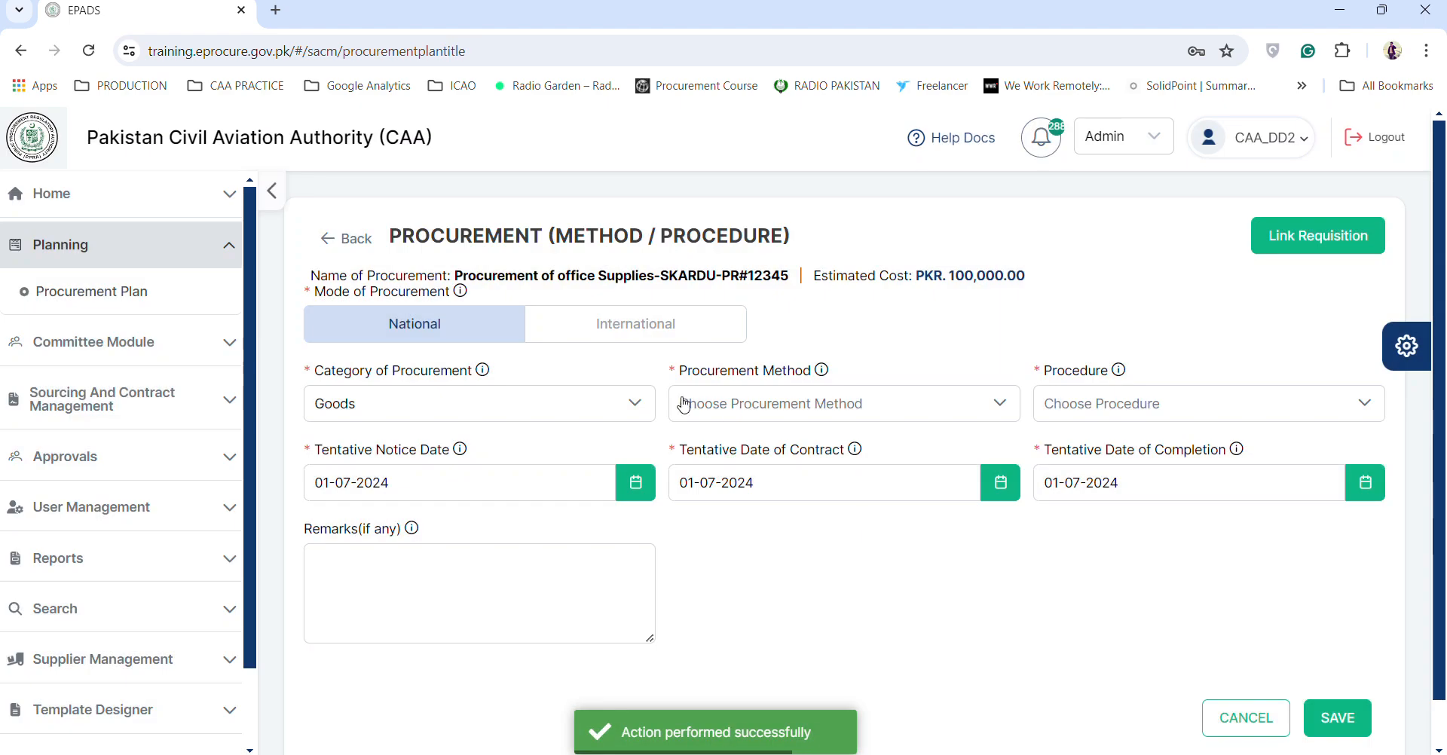
# - Choose Alternative Method of Procurement with the Petty Purchase procedure, save the procurement, and accept the change to the approved plan
pyautogui.click(710, 405)
pyautogui.click(712, 507)
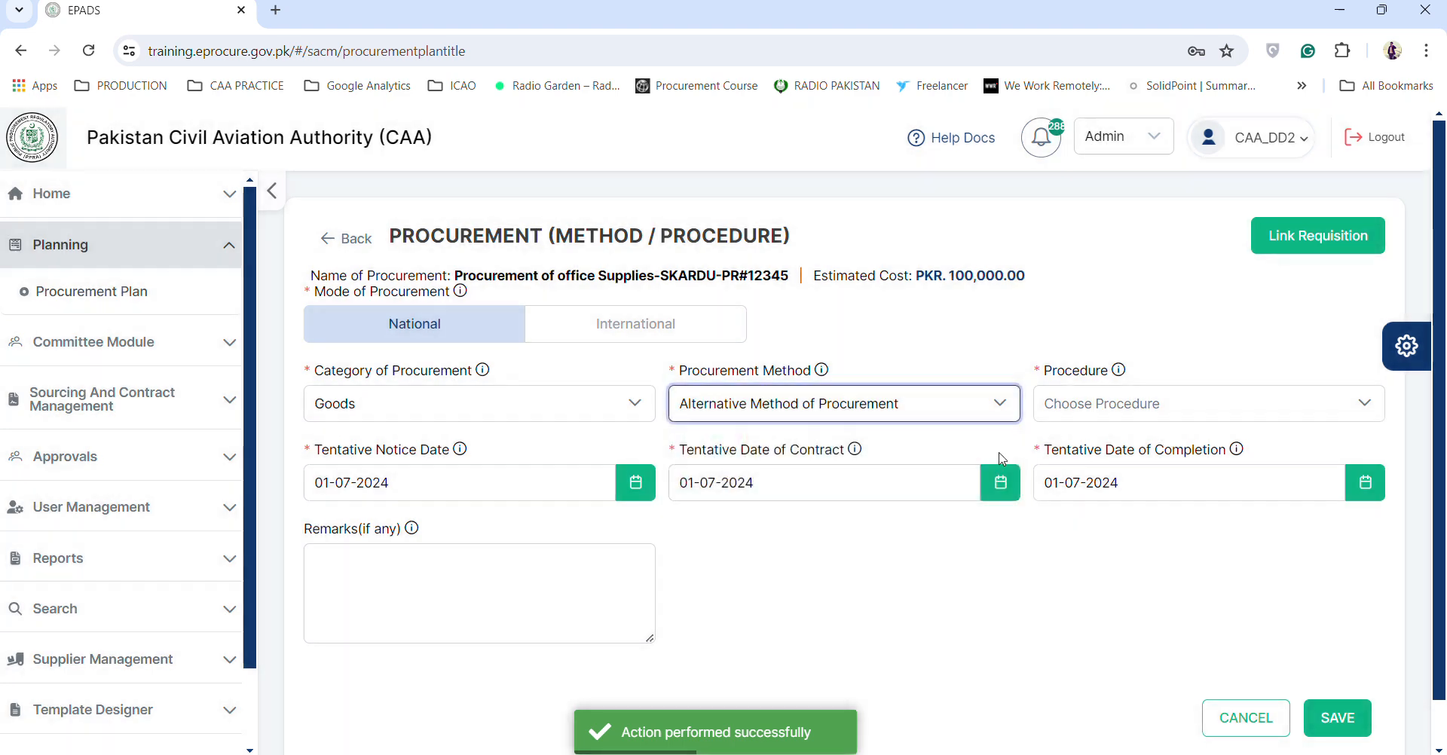
pyautogui.click(1130, 407)
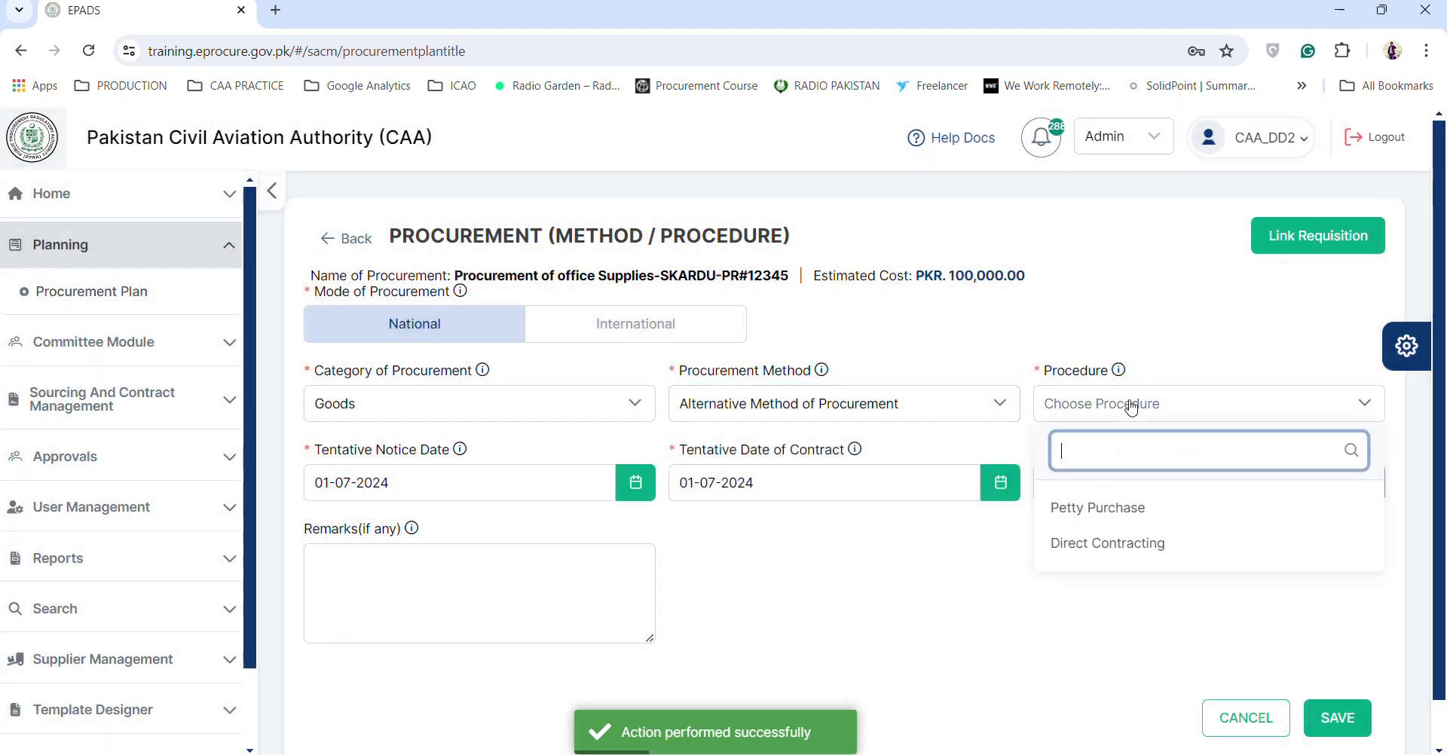
pyautogui.click(1098, 508)
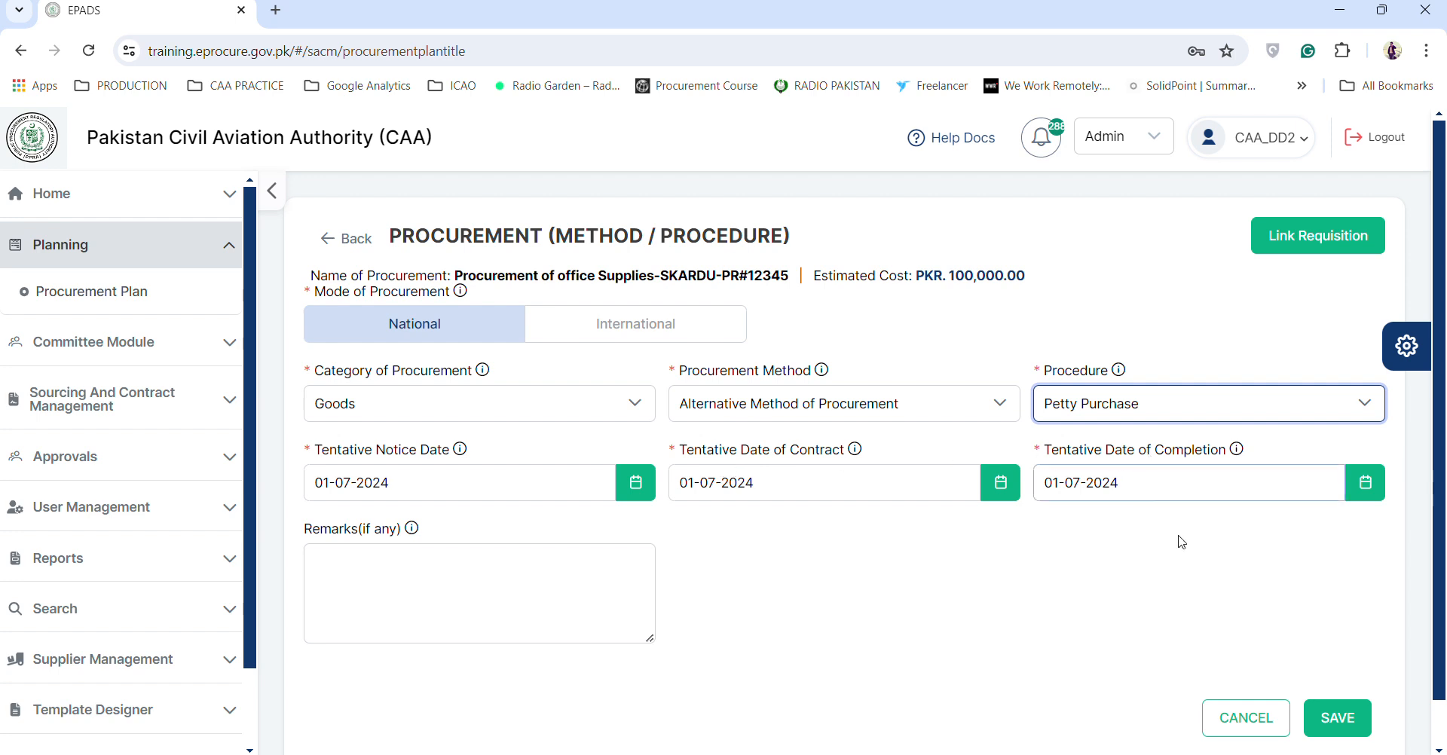
pyautogui.click(1337, 719)
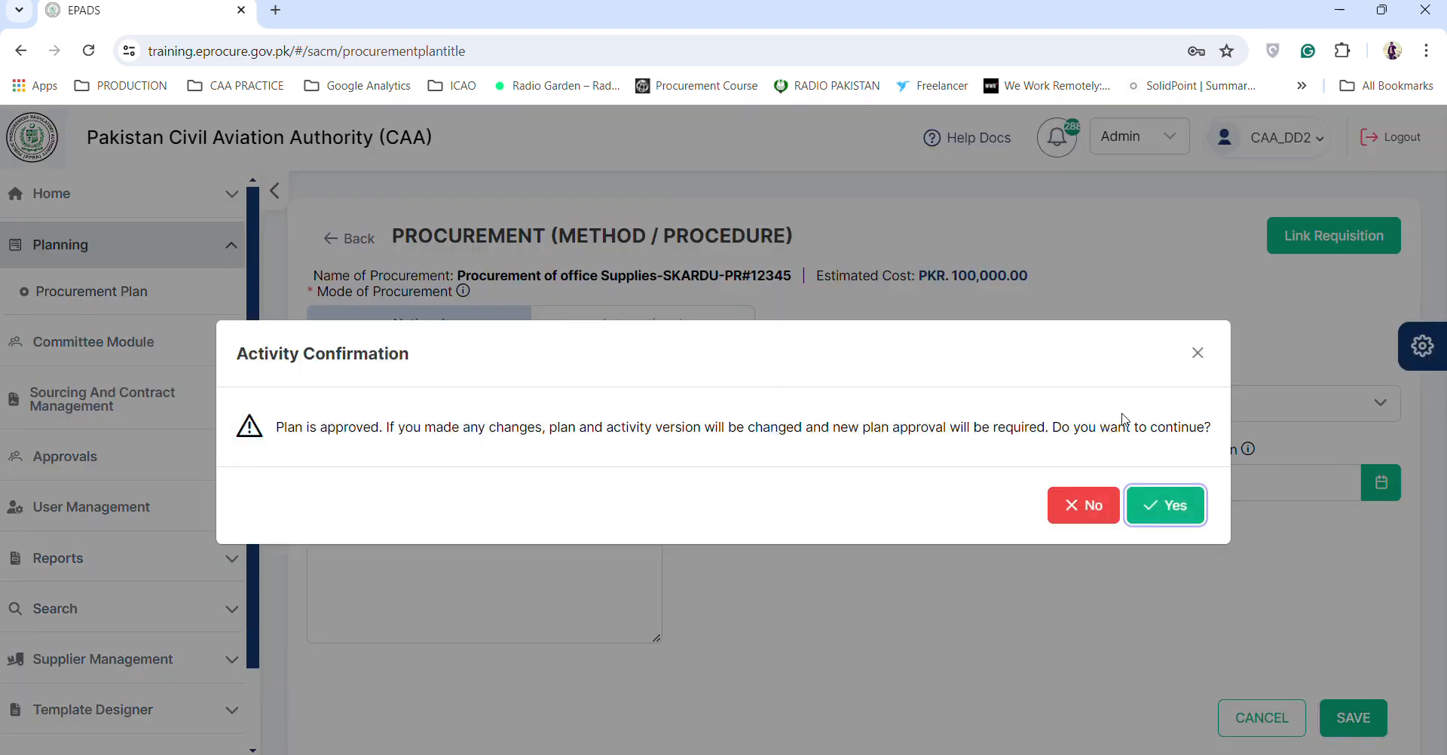
pyautogui.click(1165, 505)
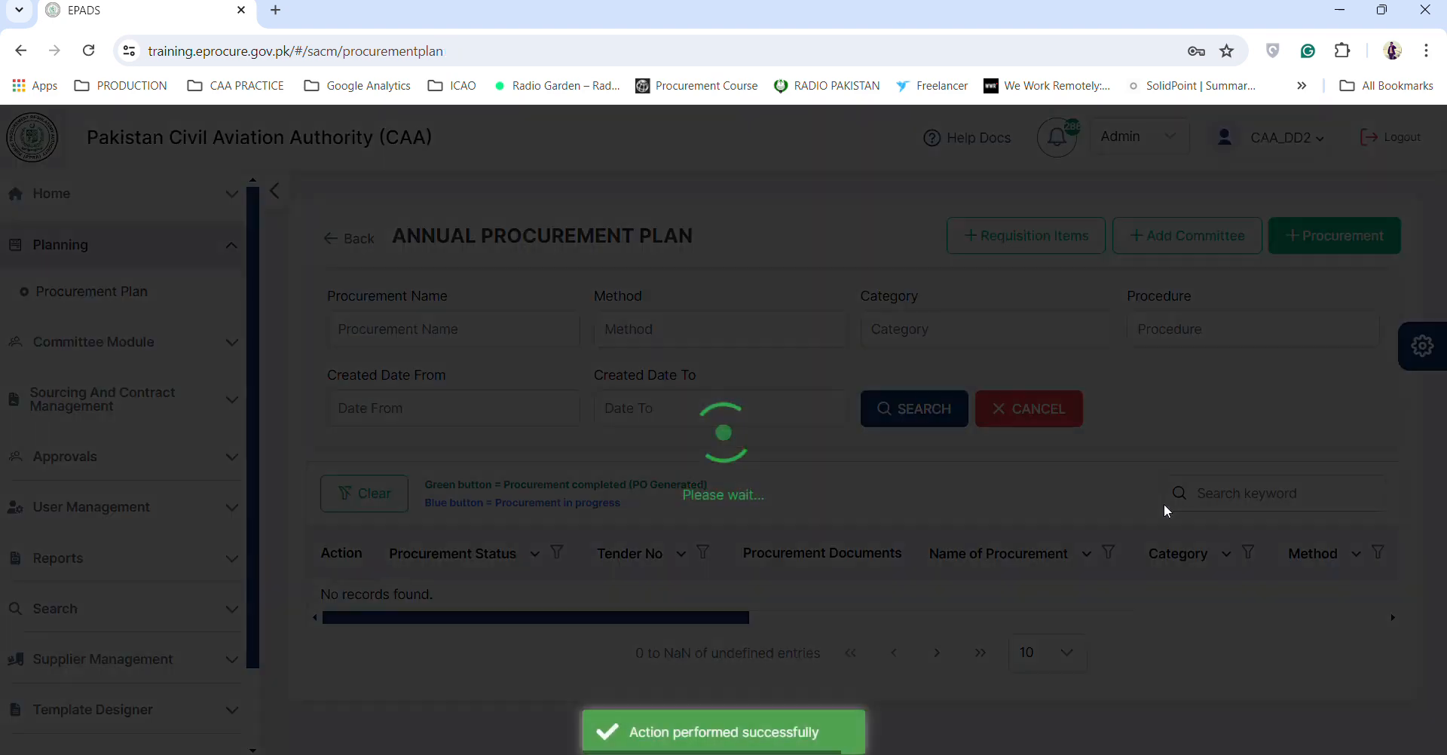
# - Open the Petty Purchase document of the new Skardu office supplies procurement from the annual procurement plan
pyautogui.scroll(-2, 878, 488)
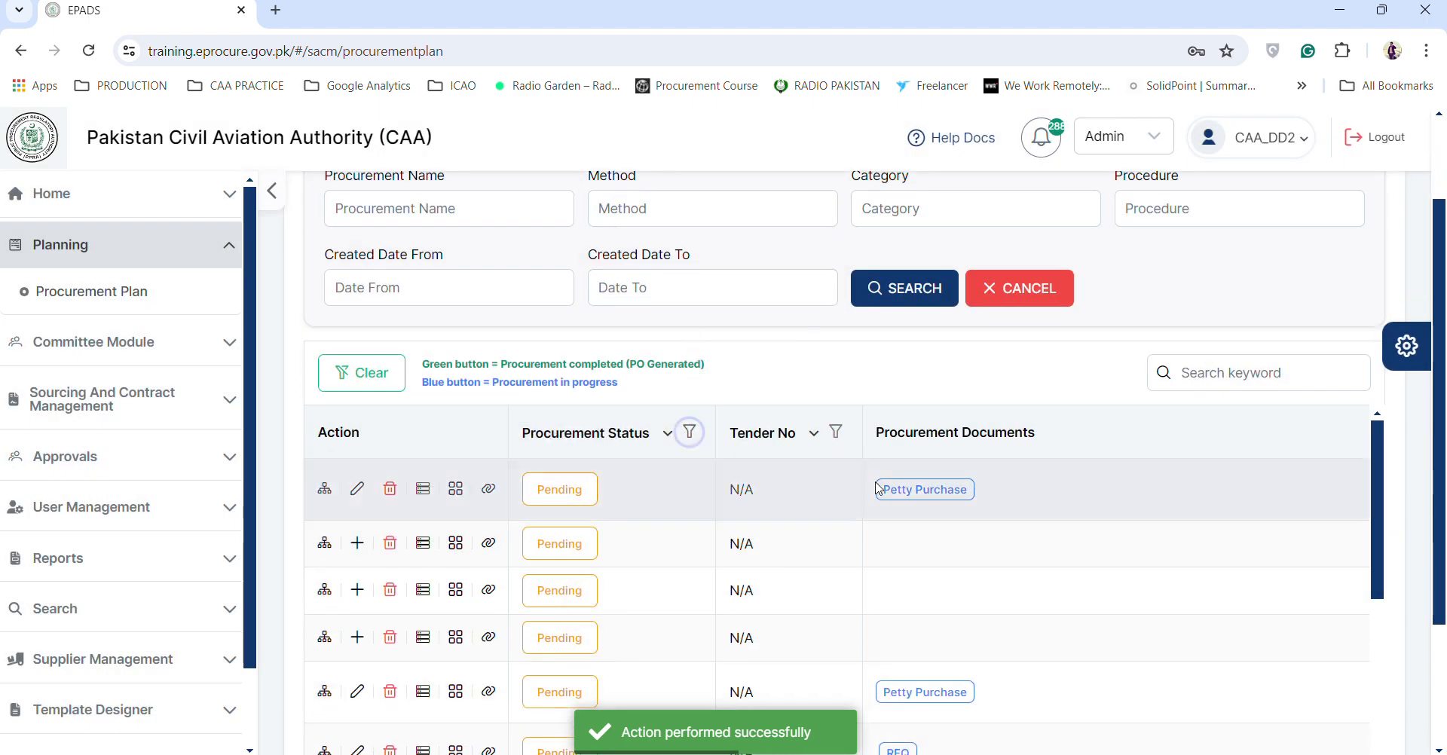
pyautogui.hscroll(5, 878, 489)
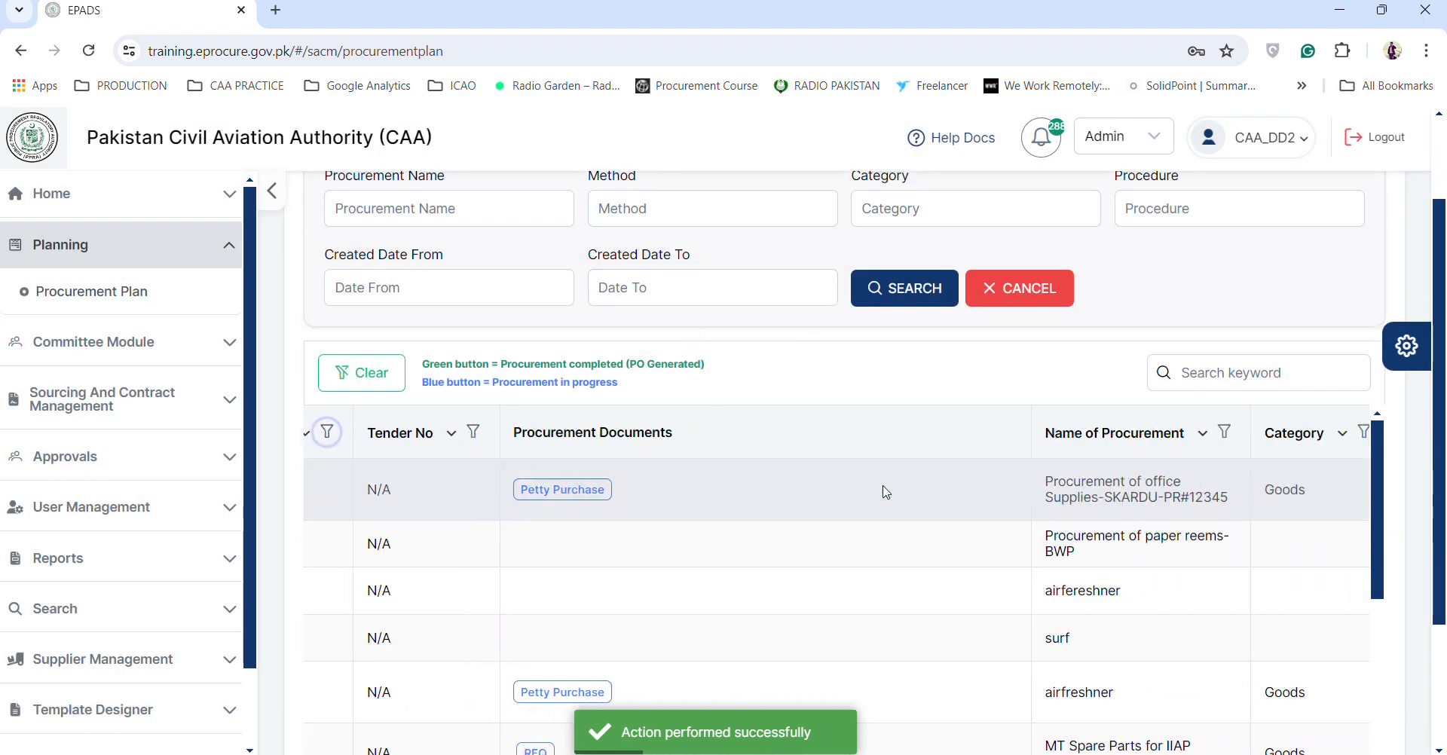
pyautogui.hscroll(2, 1070, 499)
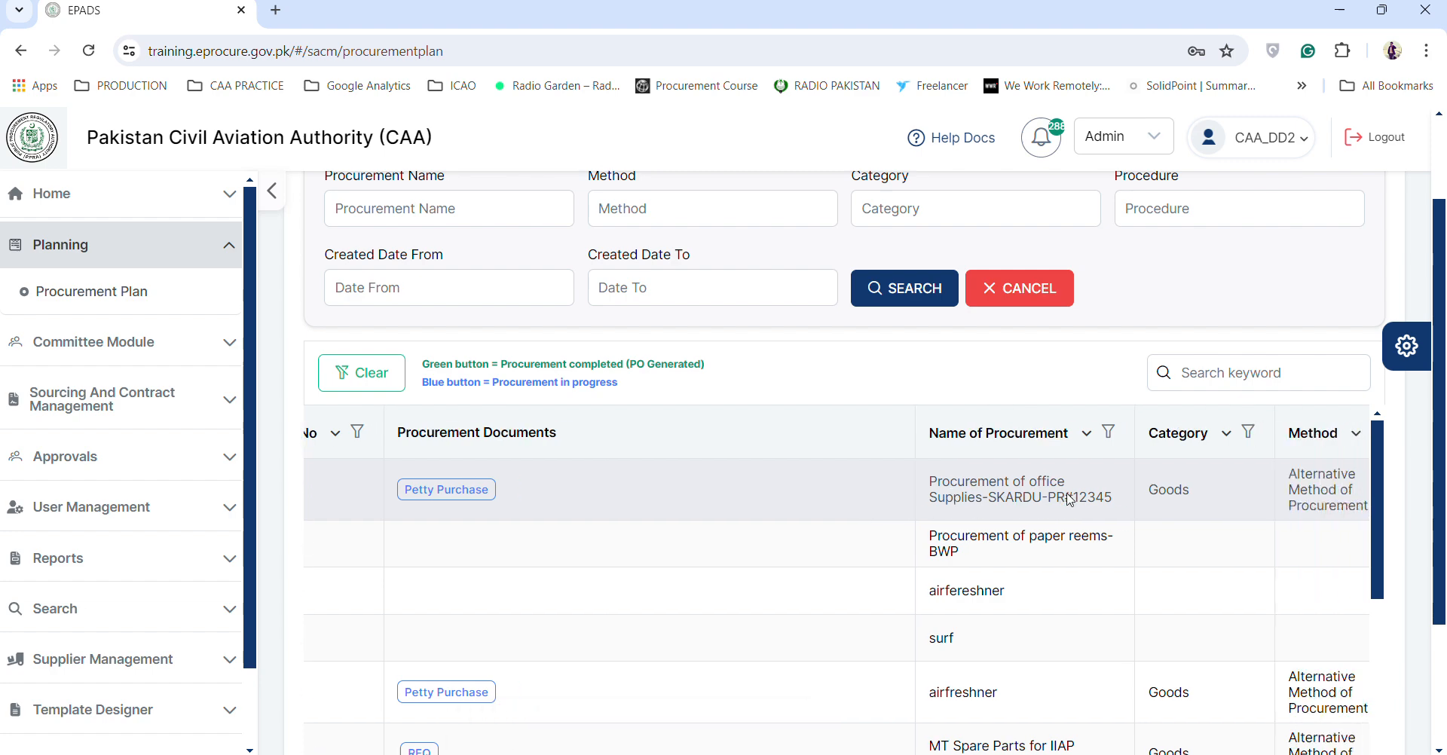
pyautogui.hscroll(-7, 1070, 500)
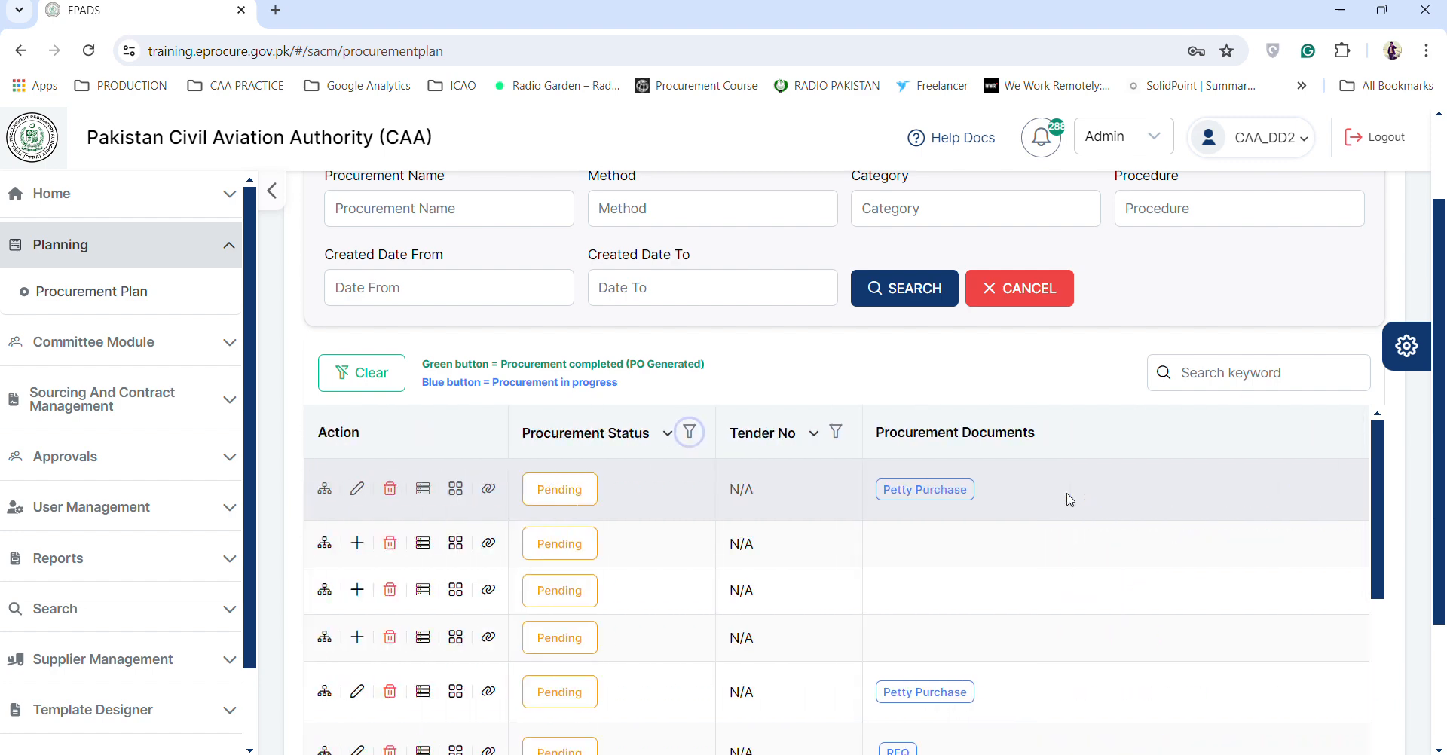
pyautogui.click(938, 491)
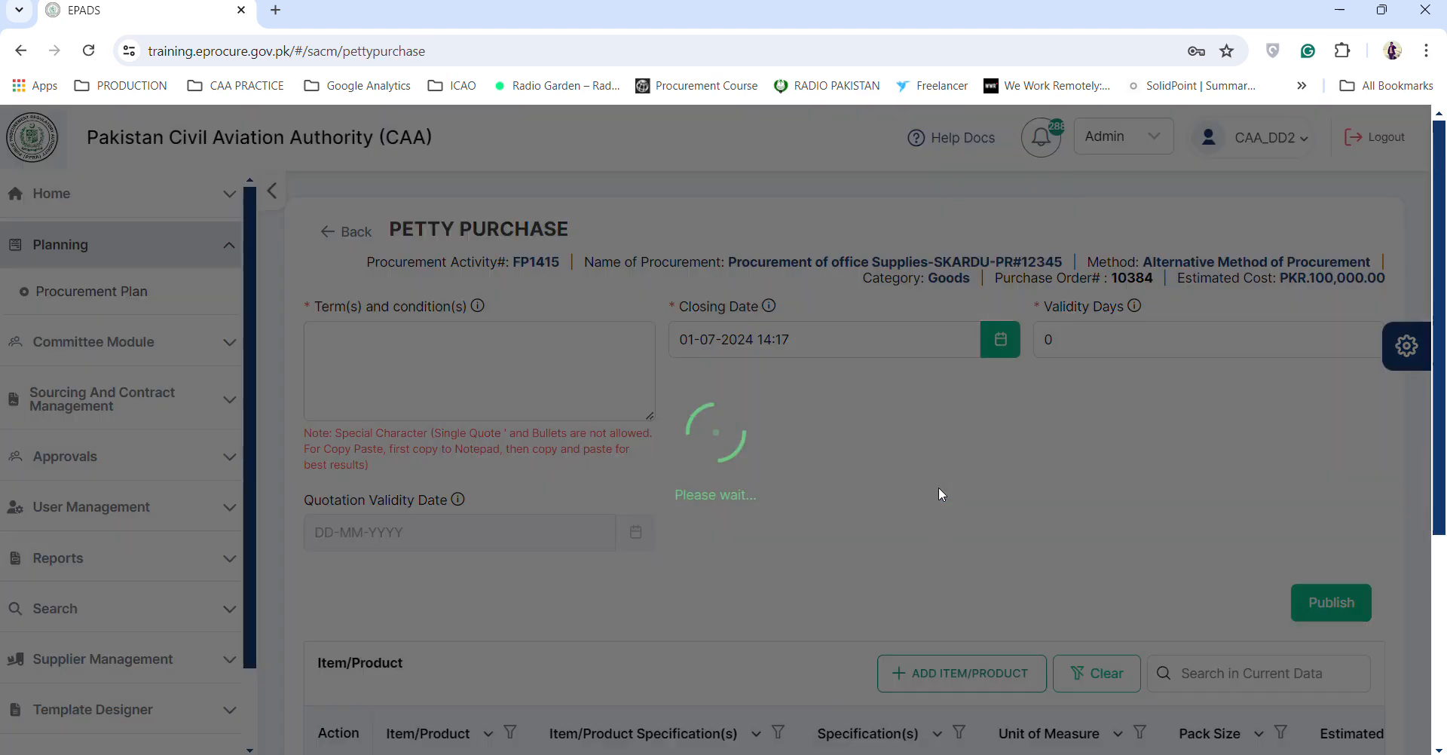
# - Enter "1. As per CAA Terms and Conditions for Petty" as the first line of the petty purchase's terms and conditions
pyautogui.click(591, 342)
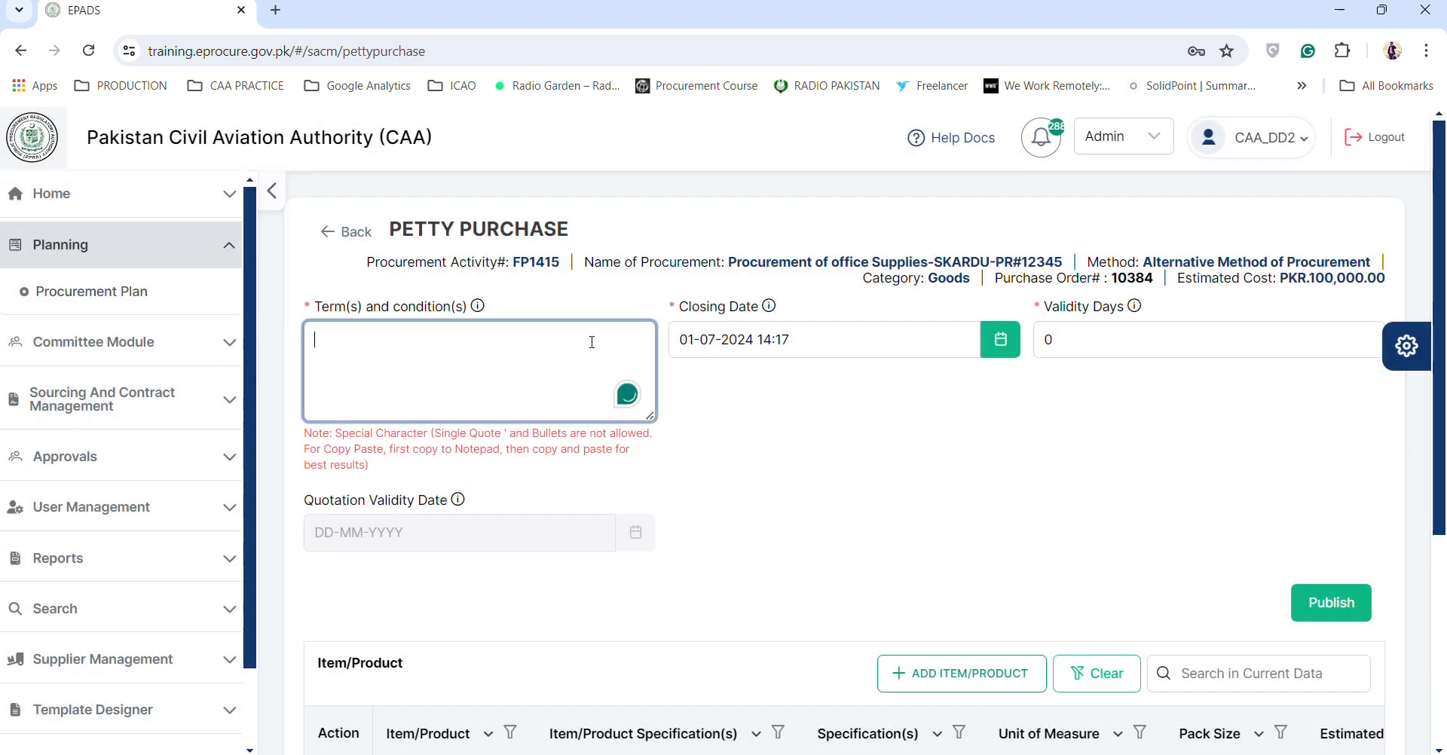
pyautogui.write('1. ')
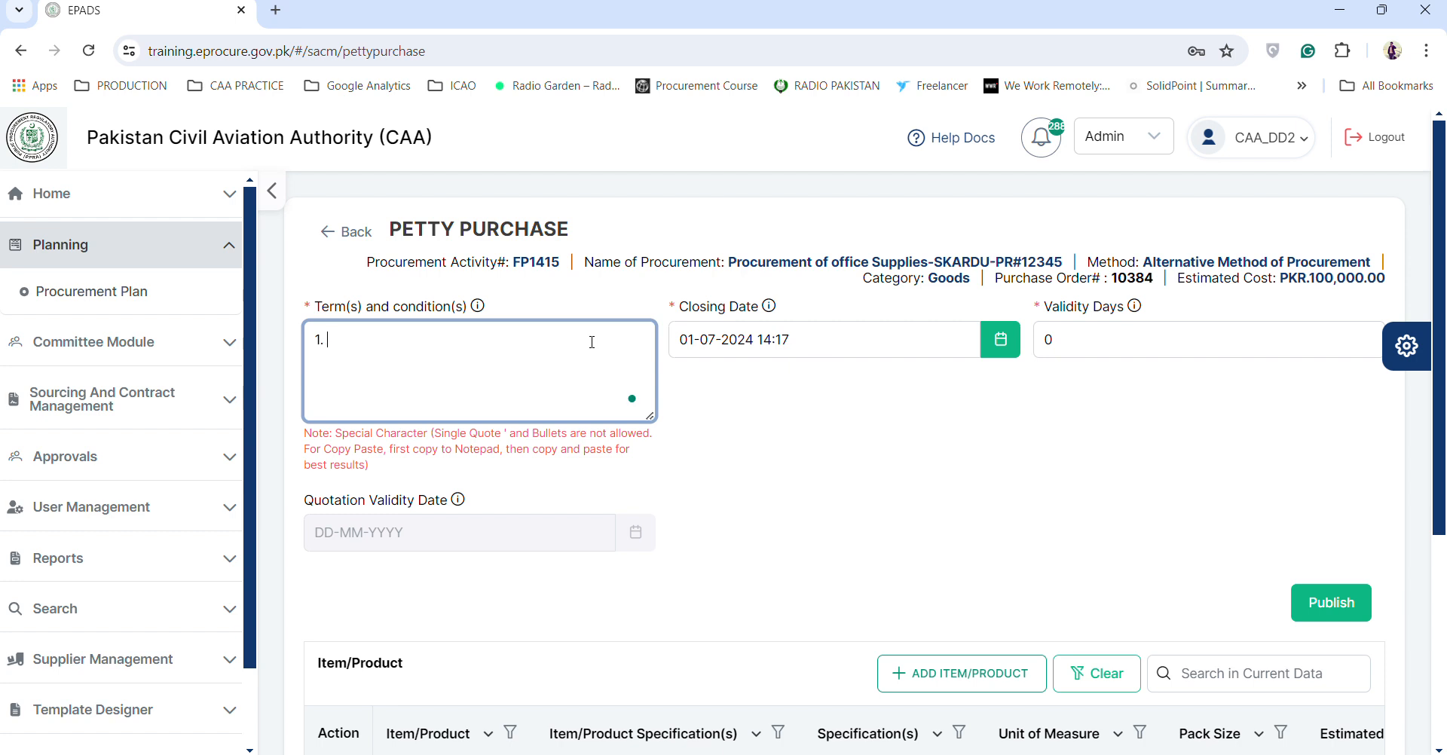
pyautogui.write('Must')
pyautogui.press('BackSpace')
pyautogui.press('BackSpace')
pyautogui.press('BackSpace')
pyautogui.write('As per CAA Terms and Condi')
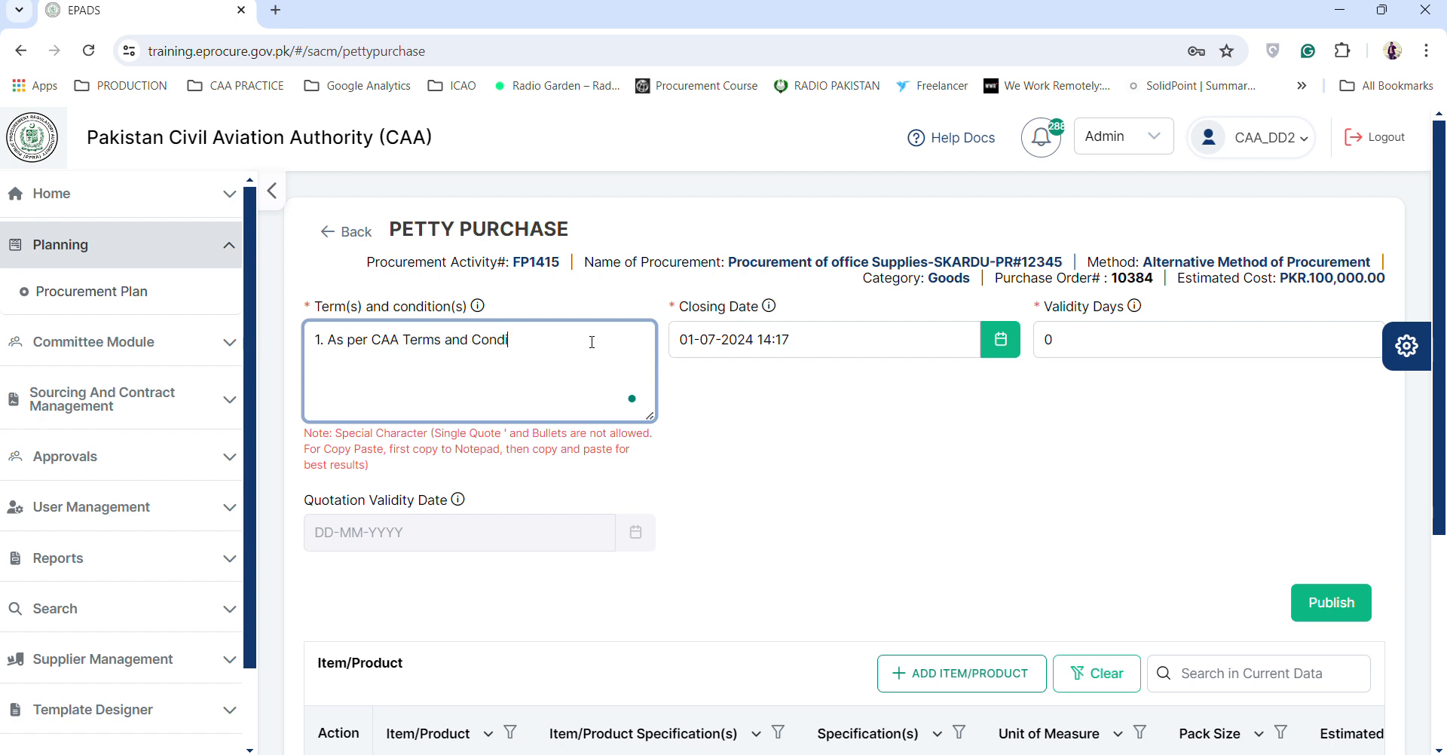
pyautogui.write('tions for Petty')
# - Add "2. Must deliver on 1st July 2024 at Skardu Airport" as the second line of the terms and conditions
pyautogui.write(' 2. ')
pyautogui.write('Must del')
pyautogui.write('iver')
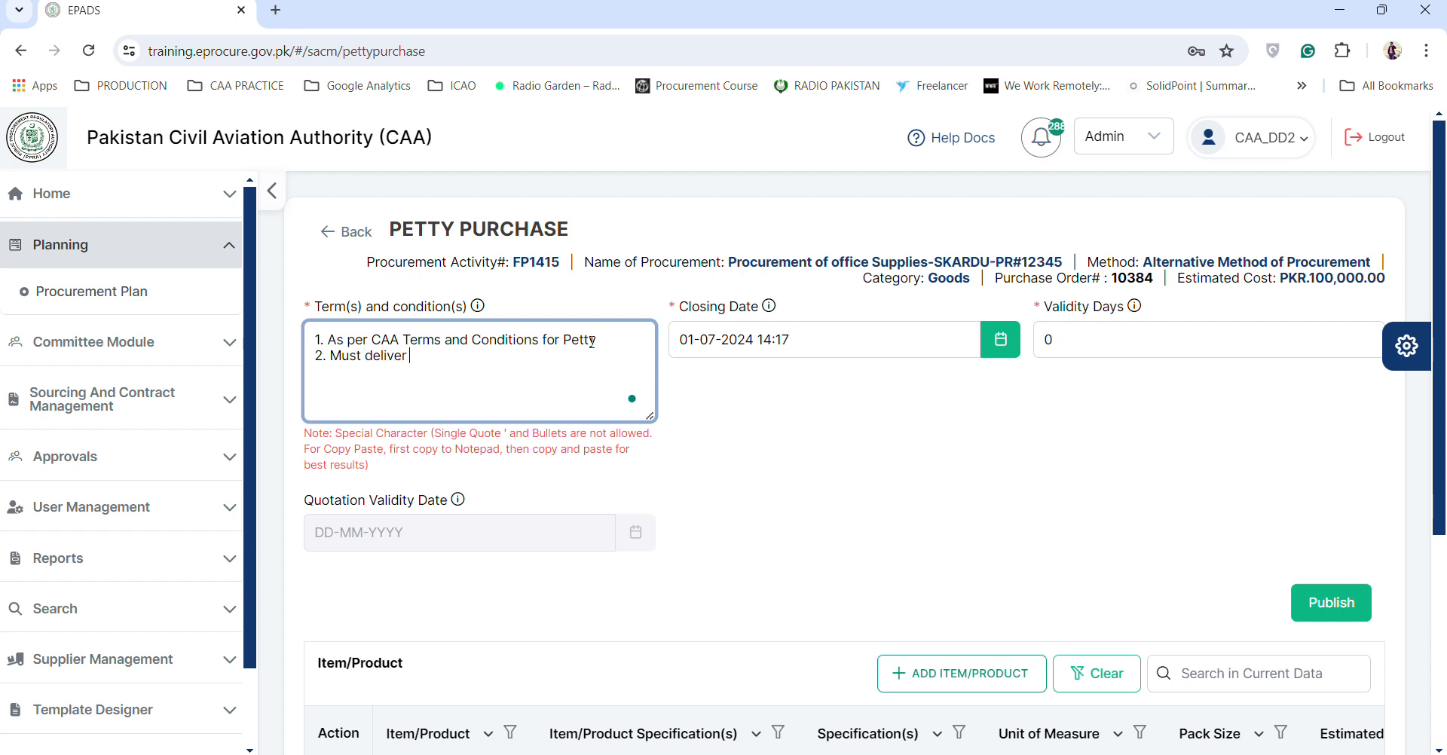
pyautogui.write(' on 1st July 2024')
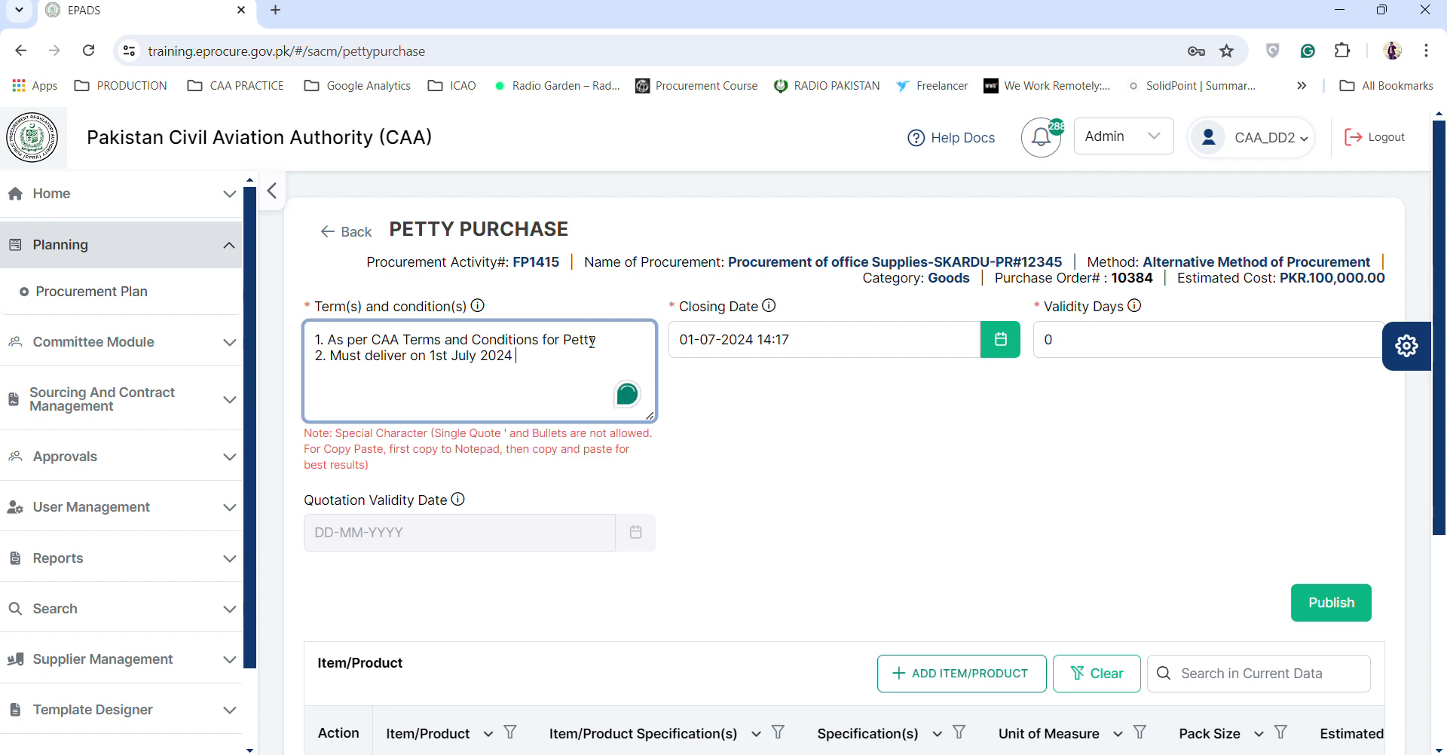
pyautogui.write(' at Skardu Airport')
# - Set the petty purchase's validity days to 1 and highlight the time part of the closing date
pyautogui.click(1073, 335)
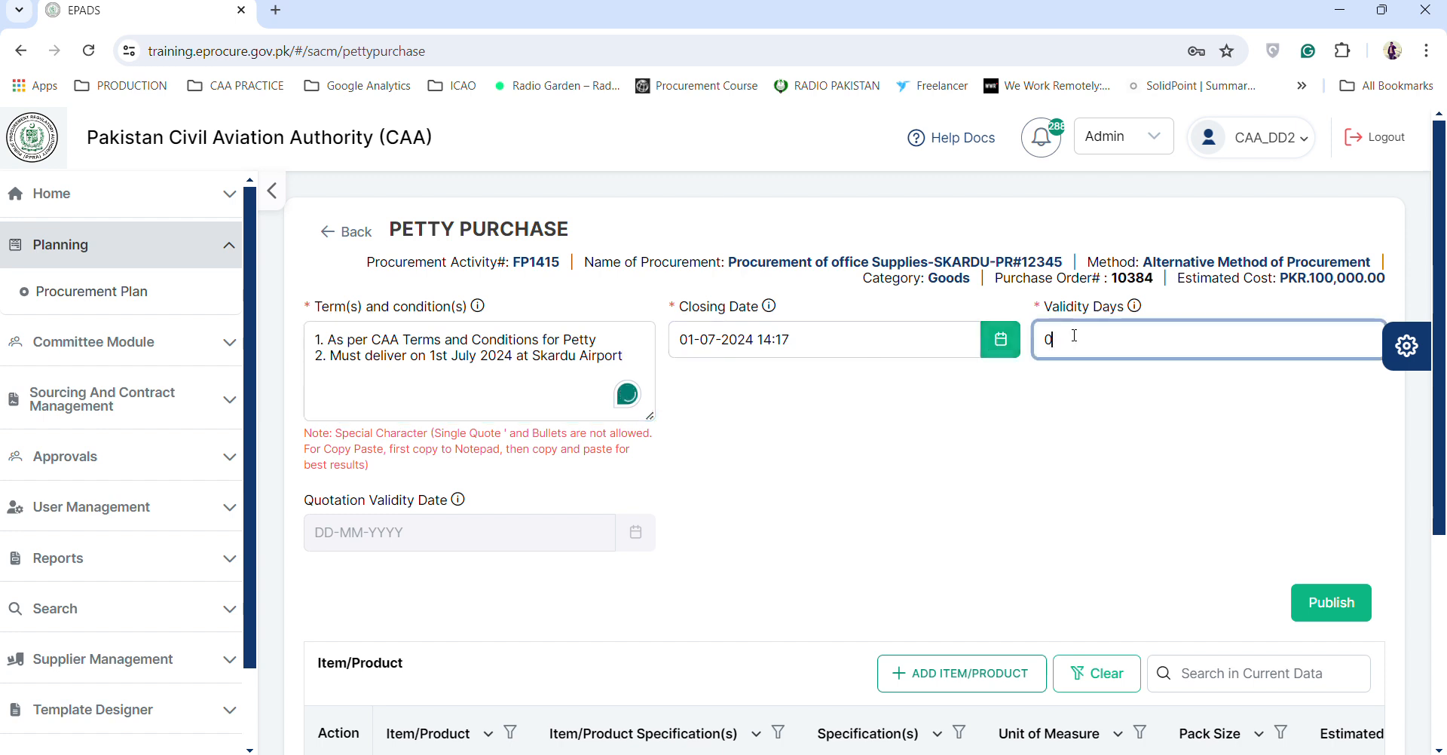
pyautogui.press('BackSpace')
pyautogui.write('1')
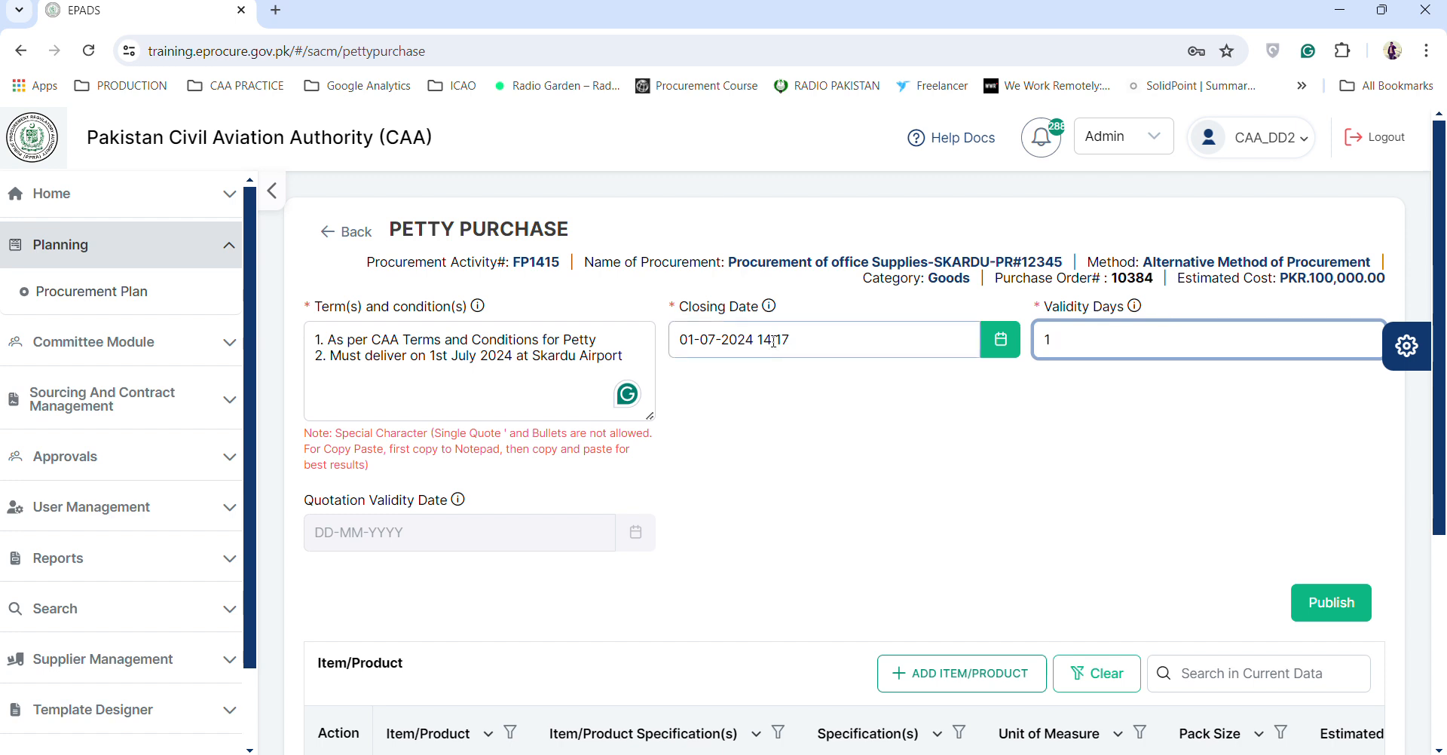
pyautogui.moveTo(774, 340); pyautogui.dragTo(798, 337)
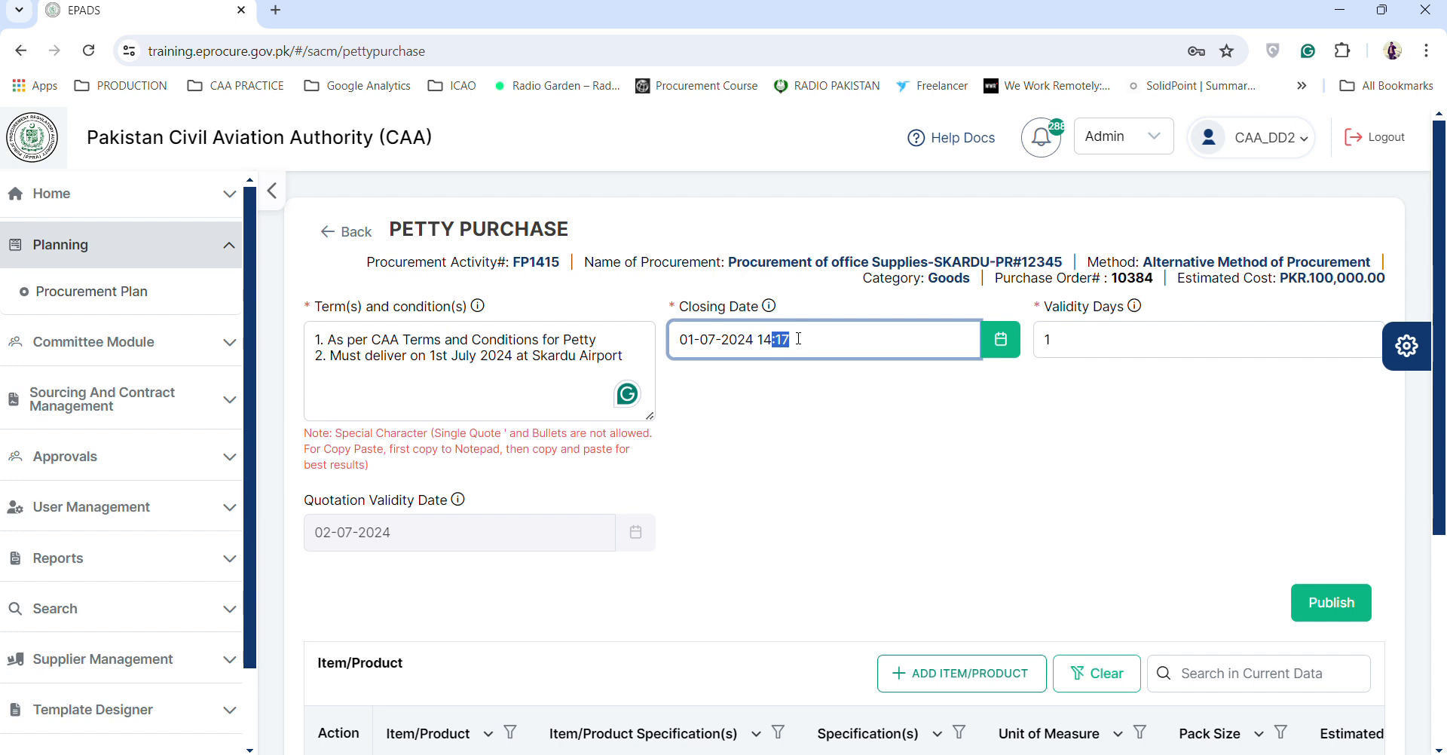
pyautogui.click(825, 411)
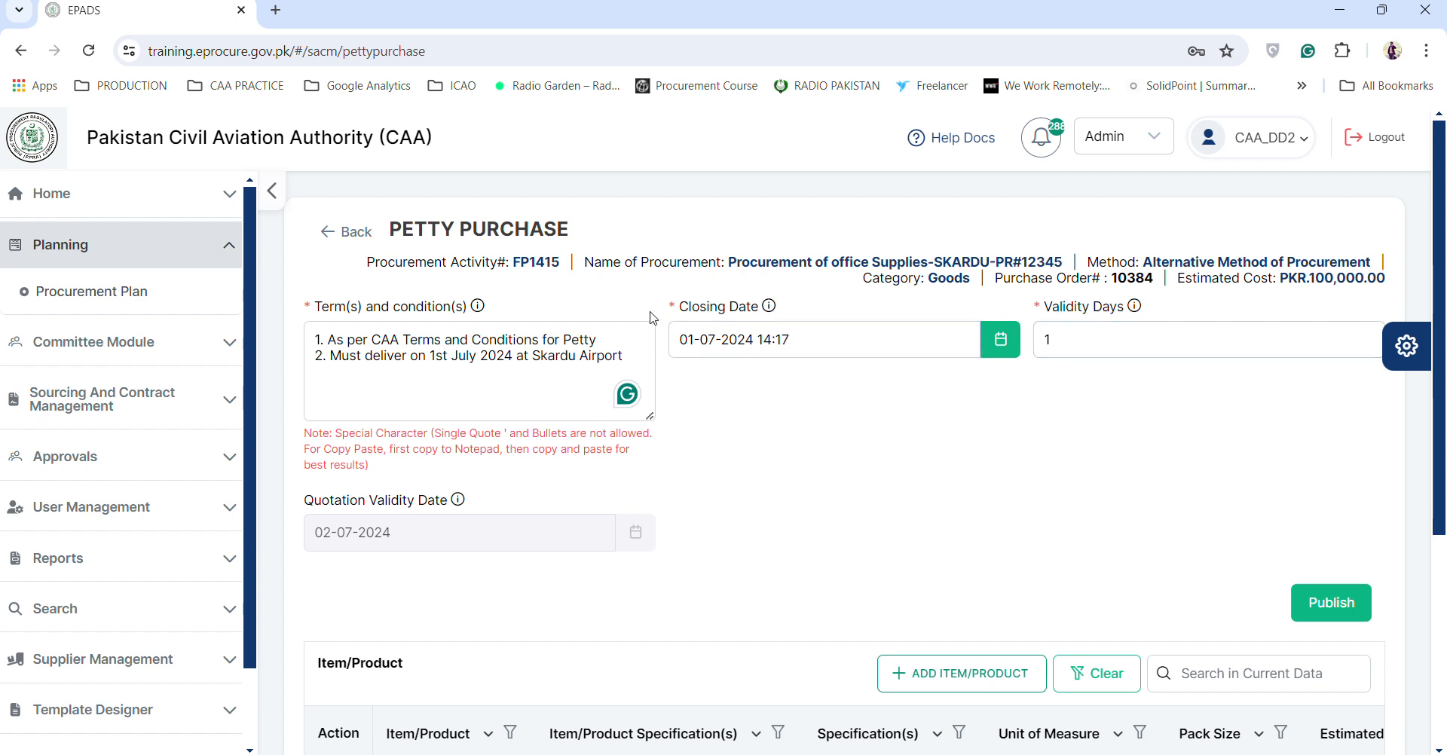
pyautogui.moveTo(810, 354); pyautogui.dragTo(772, 347)
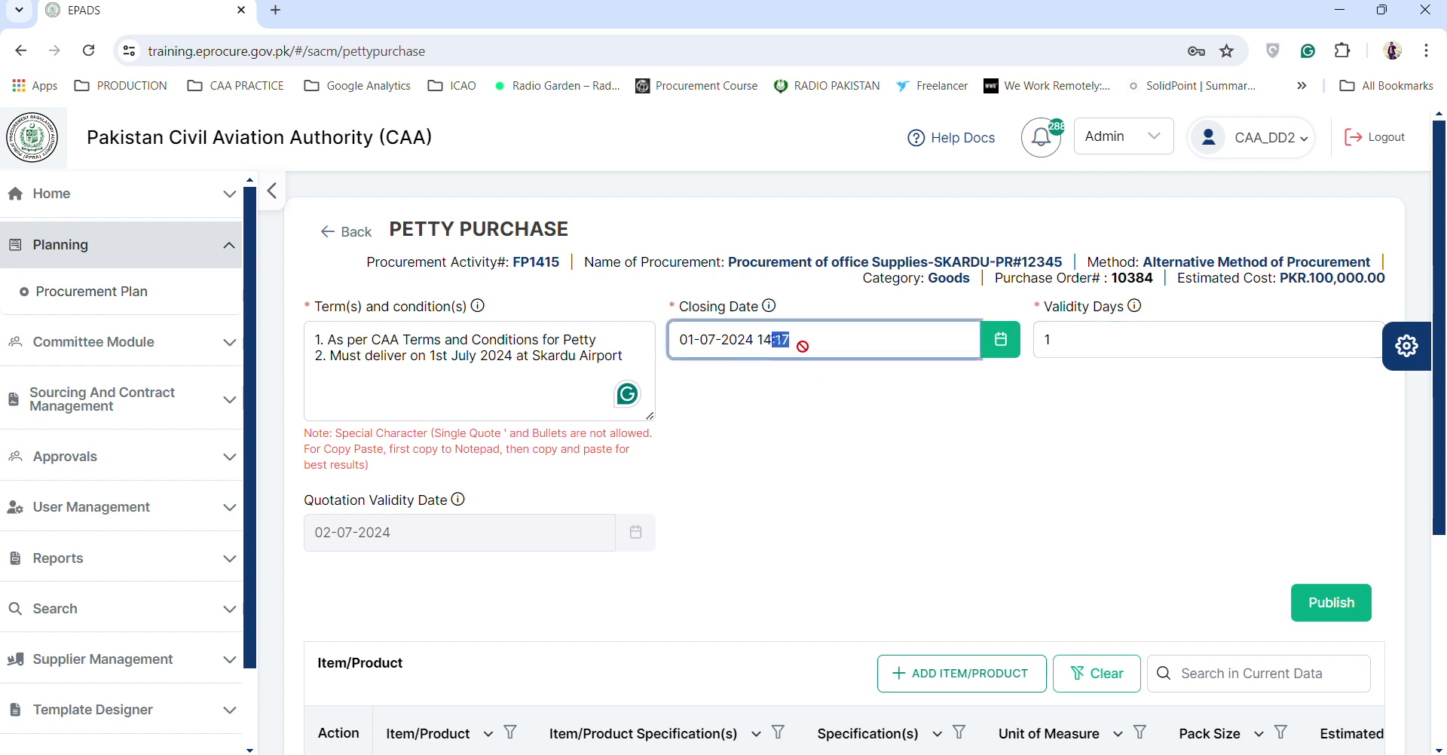
# - Start a new item for the petty purchase, choosing Toner as the product and Photocopier as its product specification
pyautogui.scroll(-2, 774, 423)
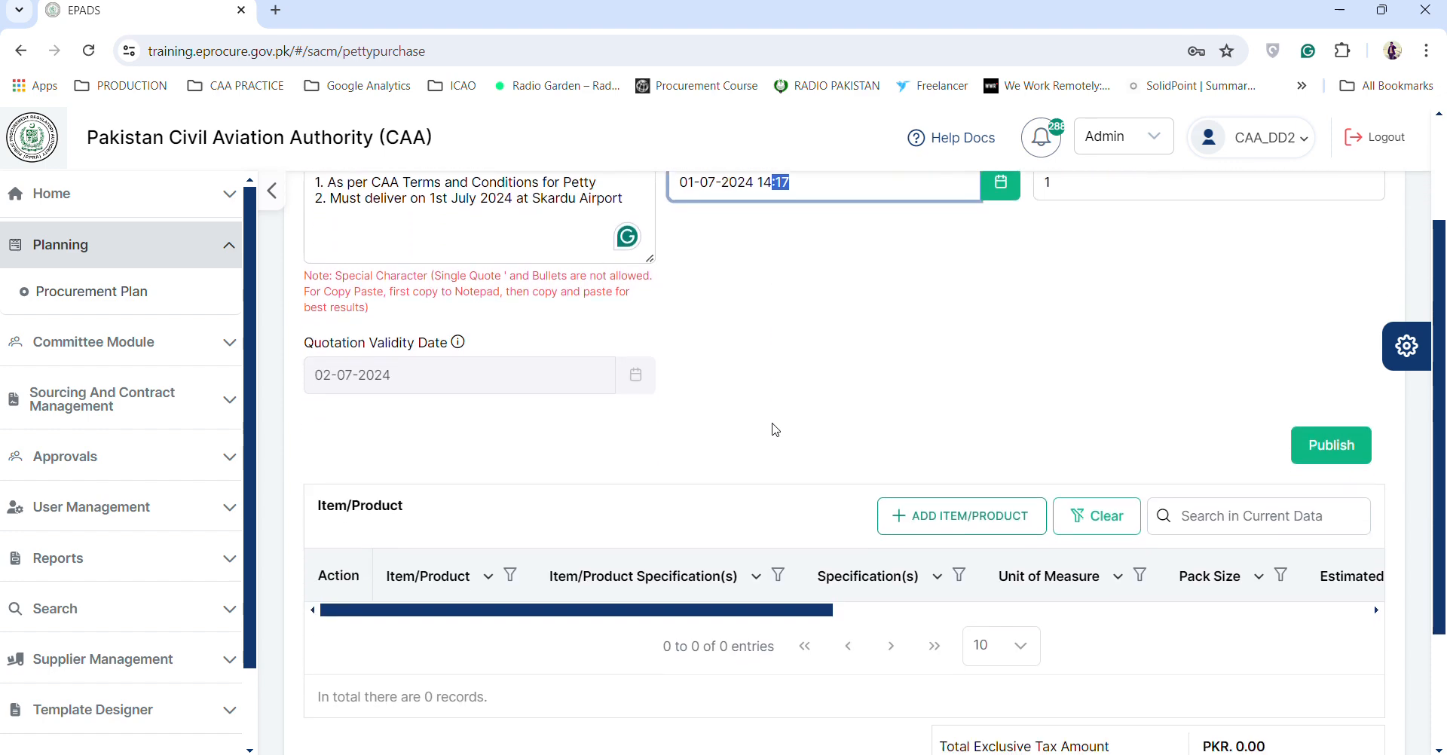
pyautogui.click(977, 518)
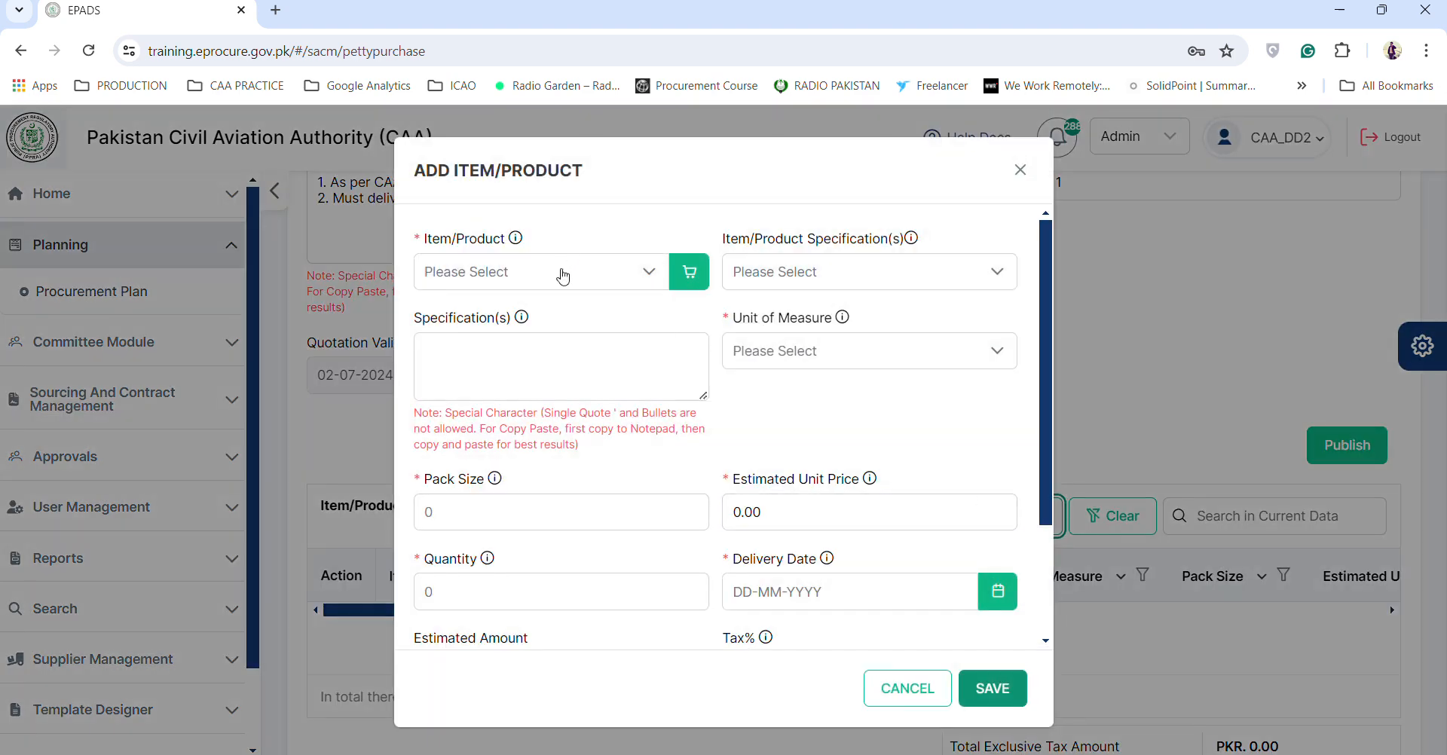
pyautogui.click(563, 274)
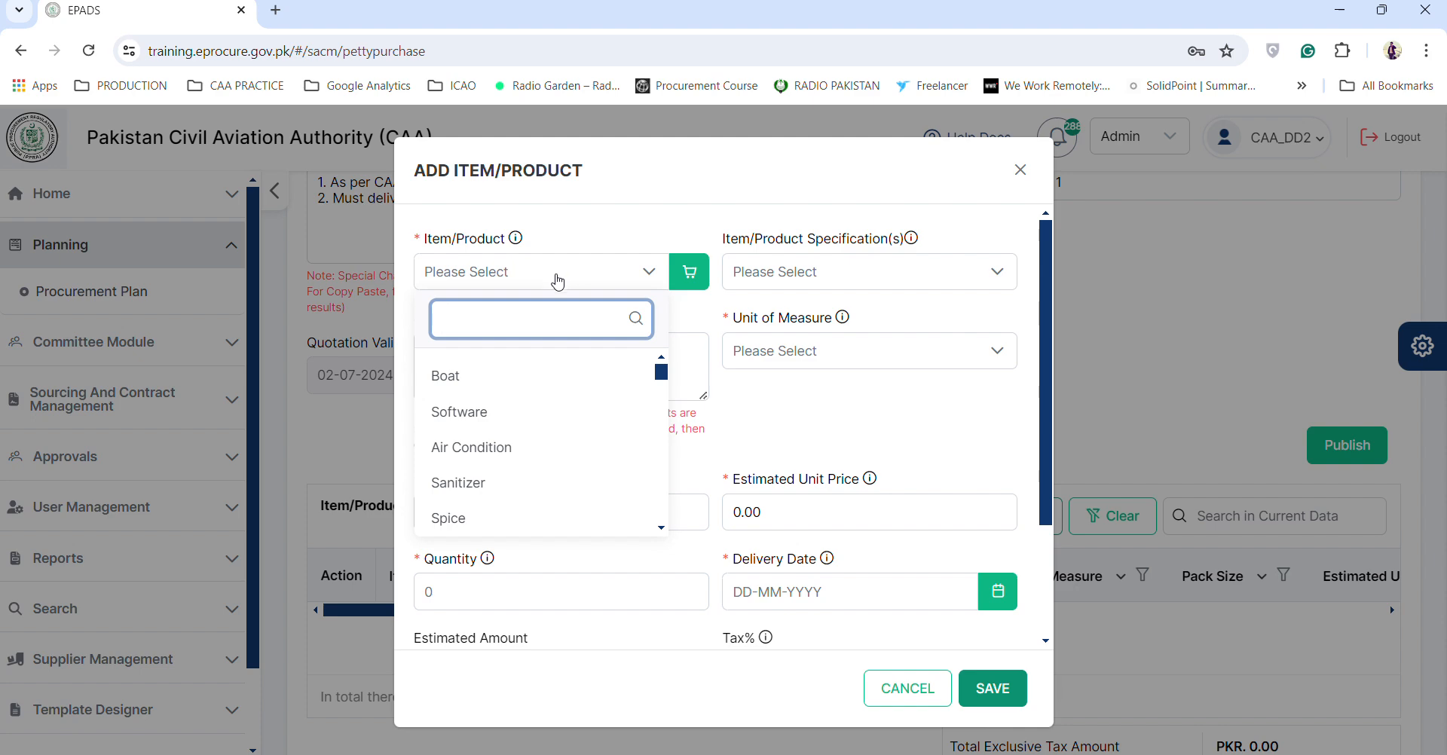
pyautogui.write('Tone')
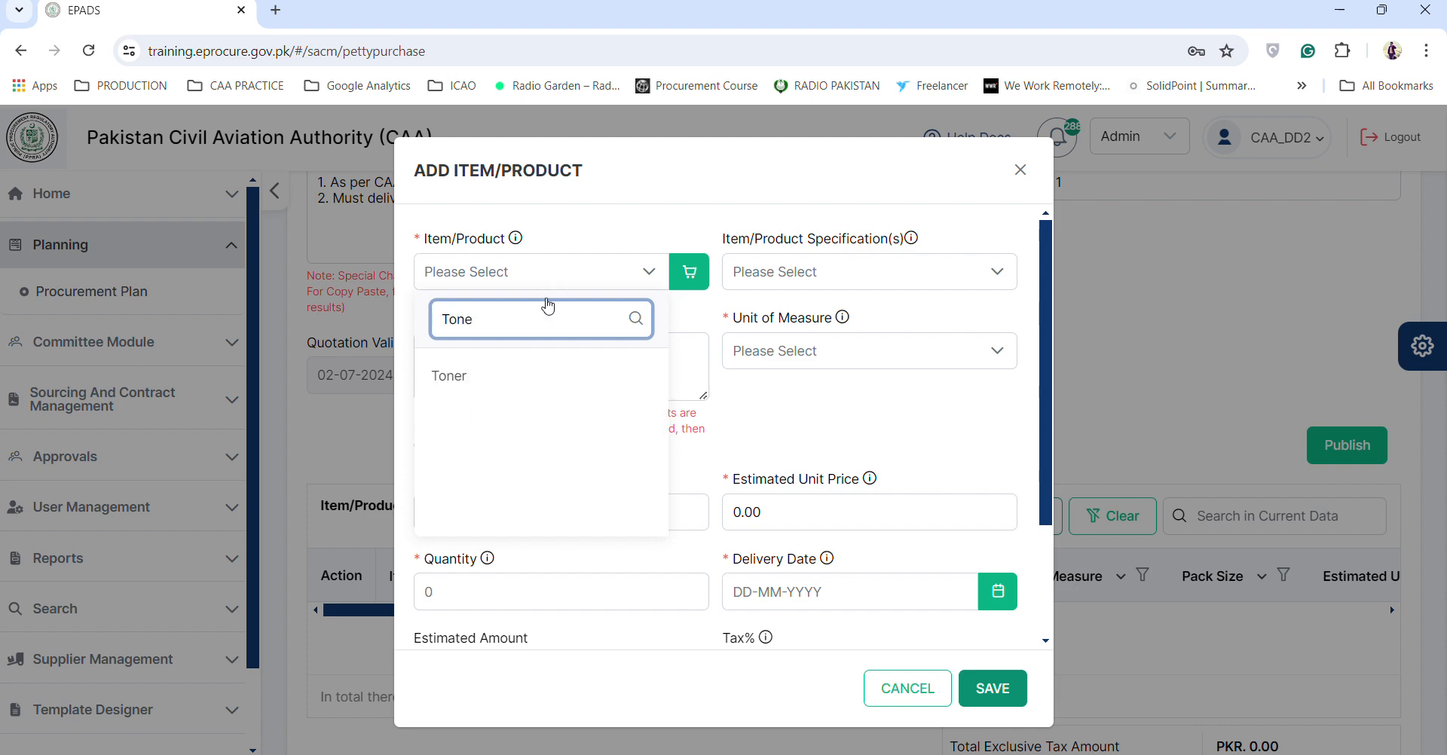
pyautogui.click(514, 386)
pyautogui.click(980, 280)
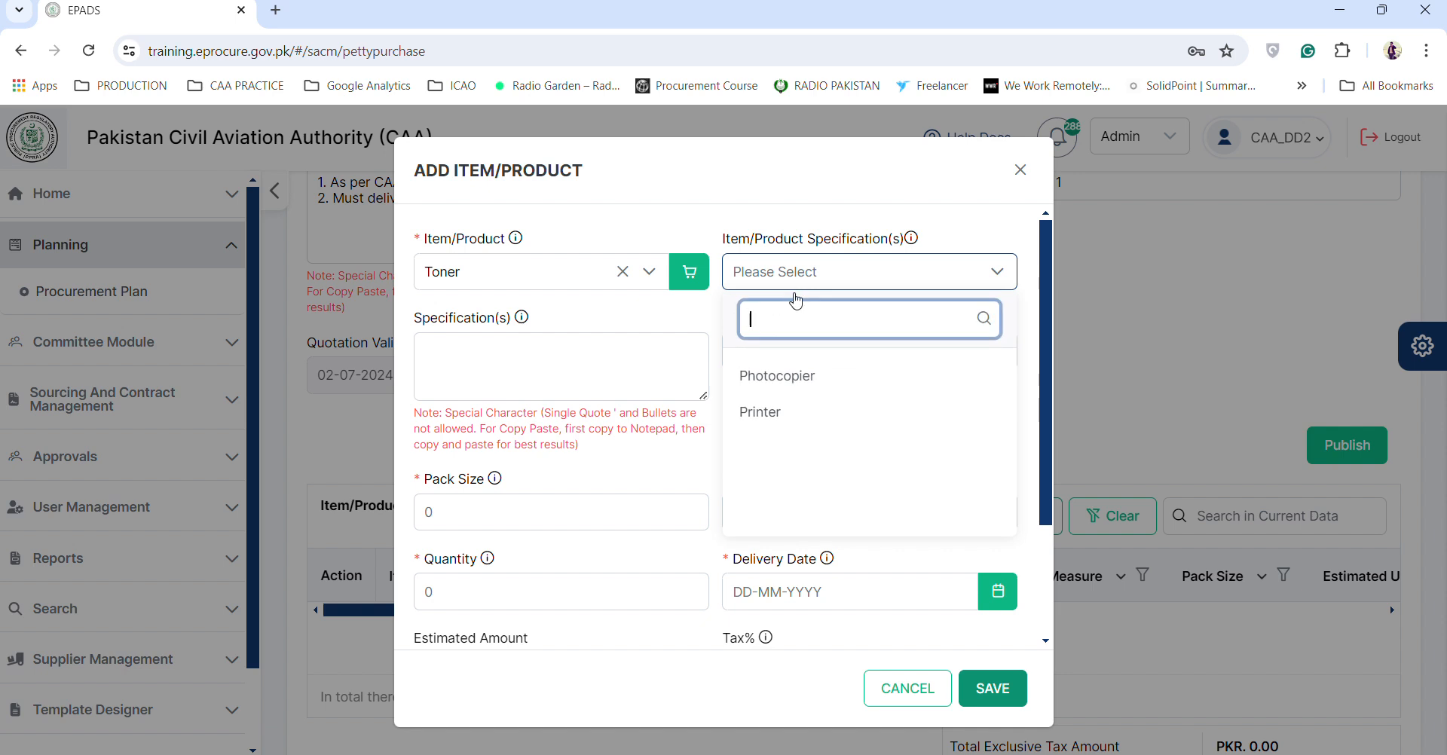
pyautogui.click(773, 386)
# - Enter "M102 Original" in the specifications text of the photocopier toner item
pyautogui.click(554, 363)
pyautogui.write('B1')
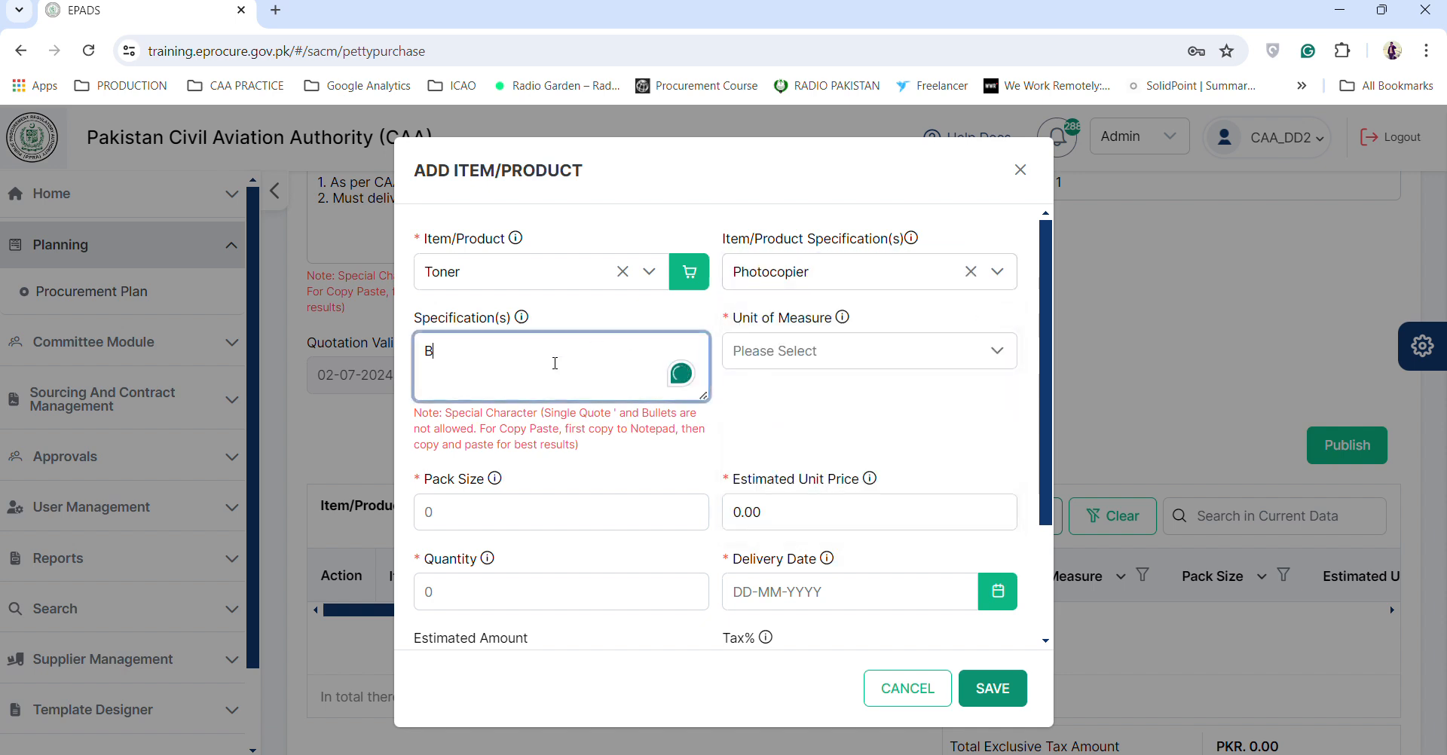
pyautogui.press('BackSpace')
pyautogui.press('BackSpace')
pyautogui.write('M102')
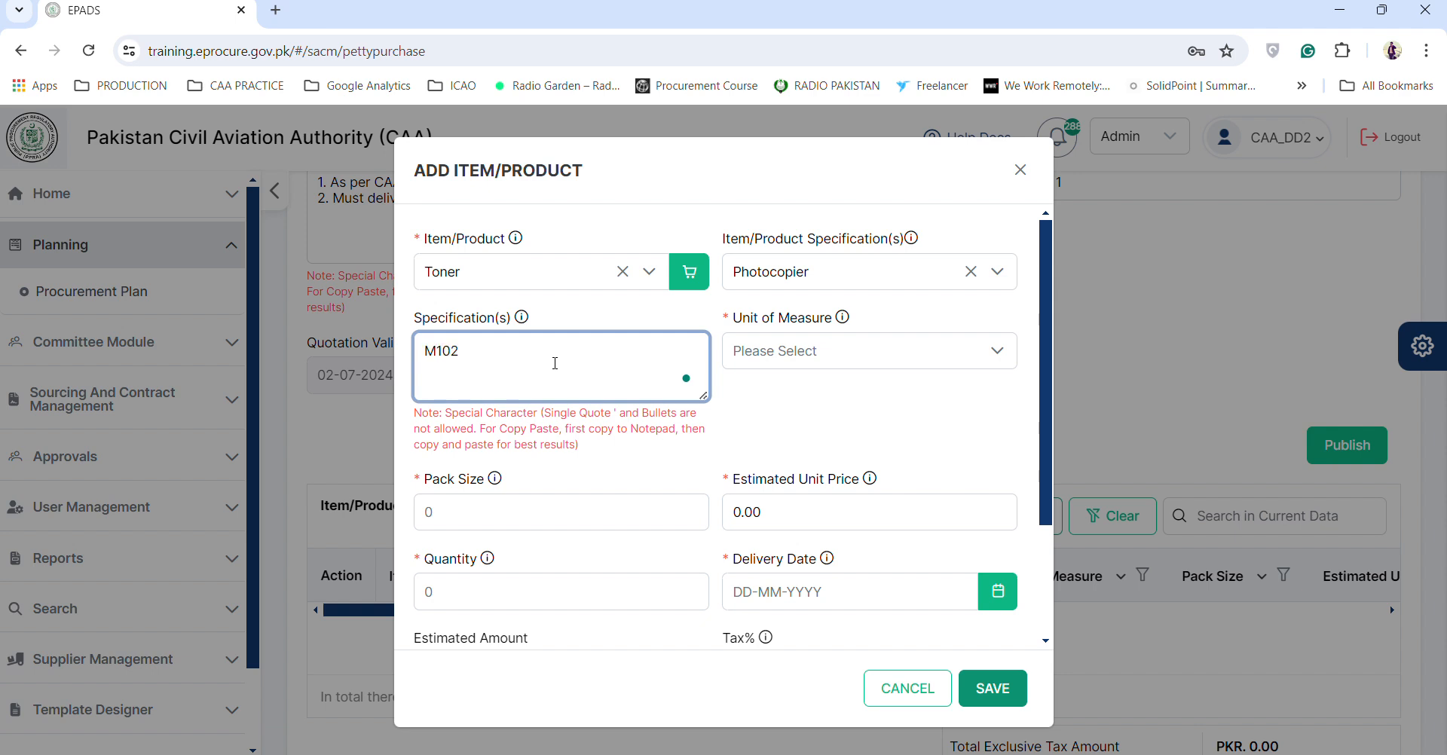
pyautogui.write(' Original')
# - Set the photocopier toner's unit of measure to EACH, pack size to 1 and estimated unit price to 25,000
pyautogui.click(737, 349)
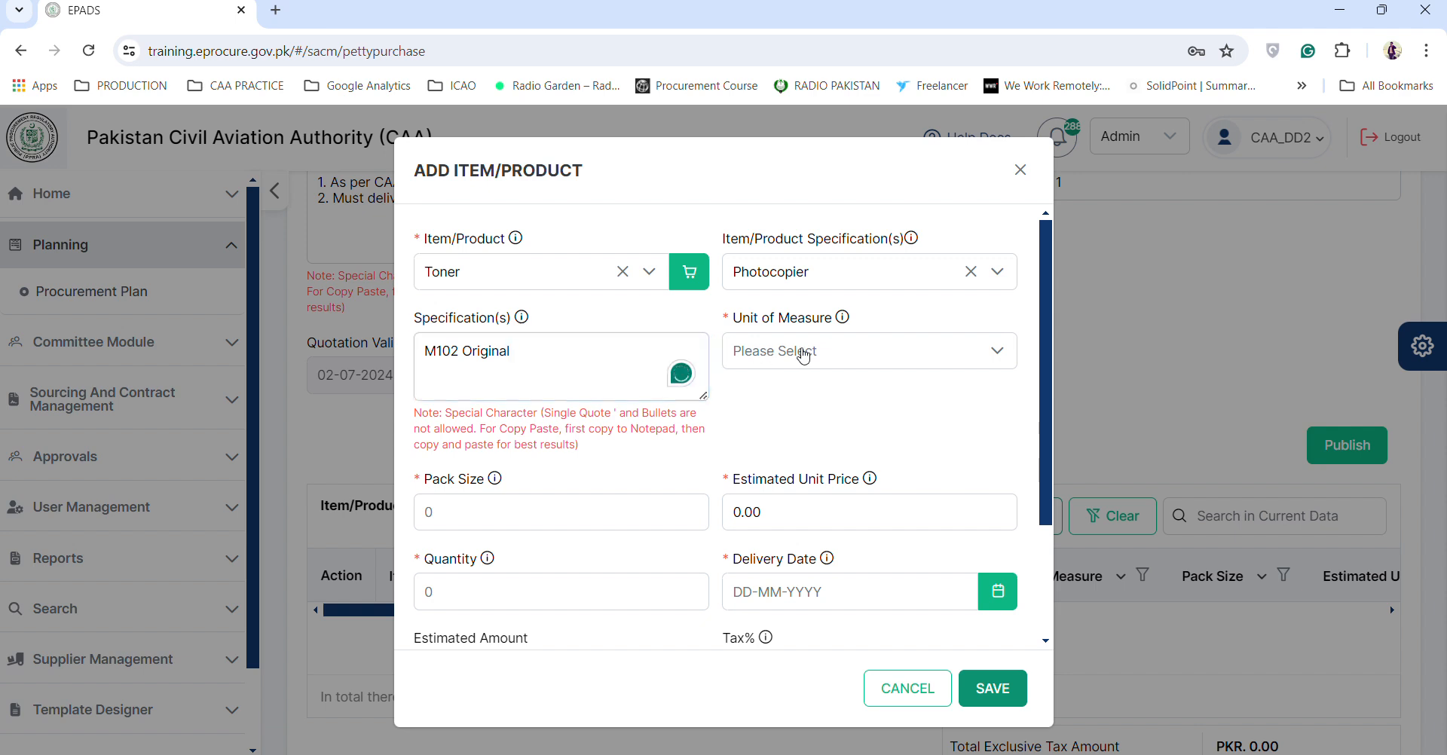
pyautogui.click(754, 452)
pyautogui.click(603, 500)
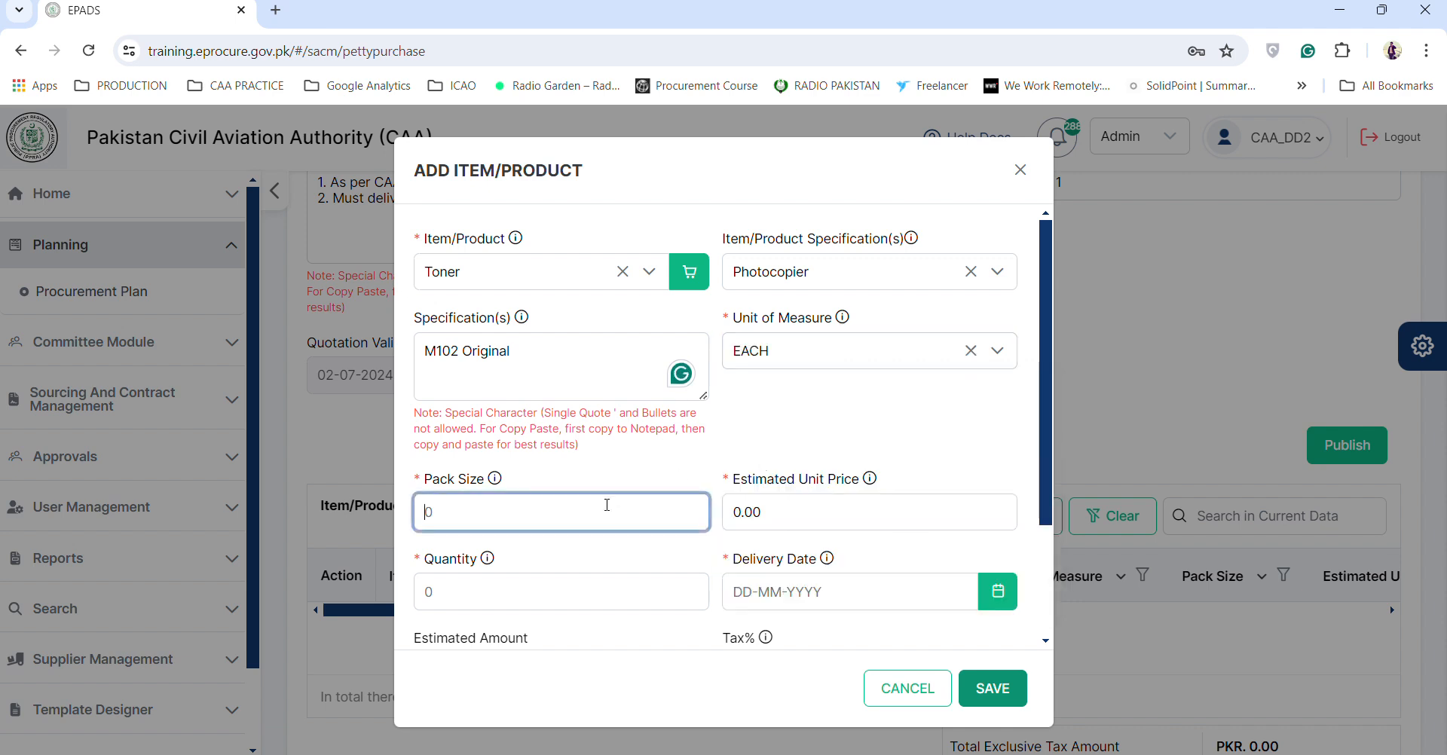
pyautogui.write('1')
pyautogui.click(756, 512)
pyautogui.press('BackSpace')
pyautogui.press('BackSpace')
pyautogui.press('BackSpace')
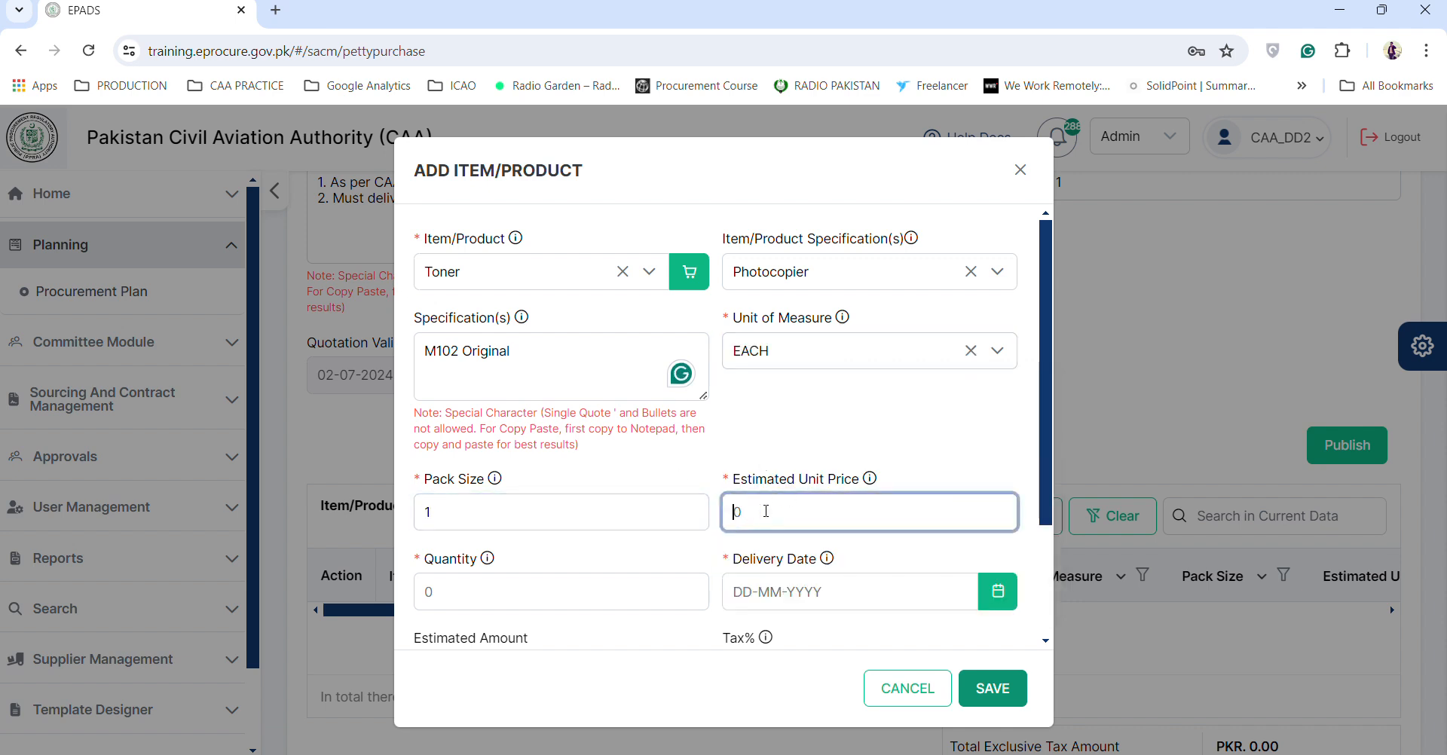
pyautogui.write('25,000')
# - Set the photocopier toner's quantity to 2 and change its estimated unit price to 20,000
pyautogui.click(485, 506)
pyautogui.click(447, 599)
pyautogui.write('1')
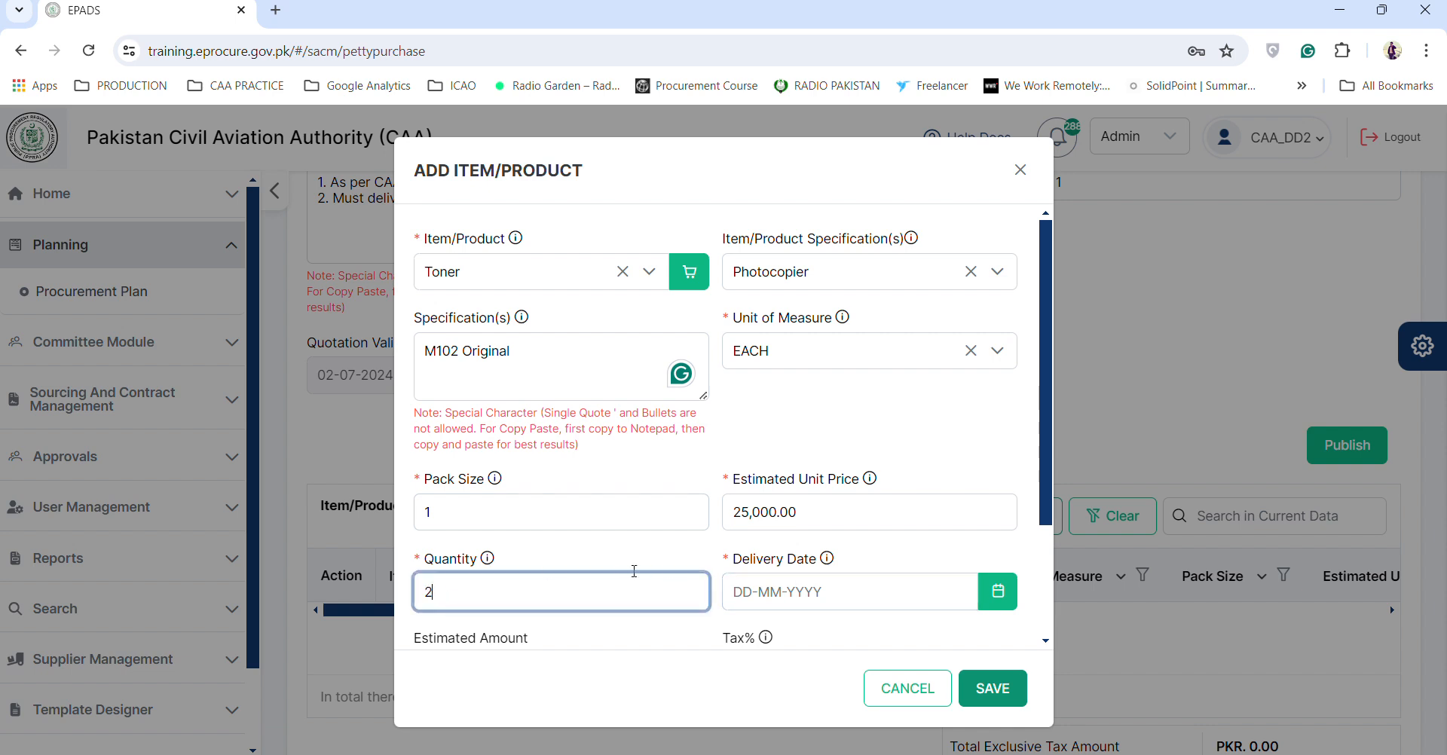
pyautogui.click(752, 512)
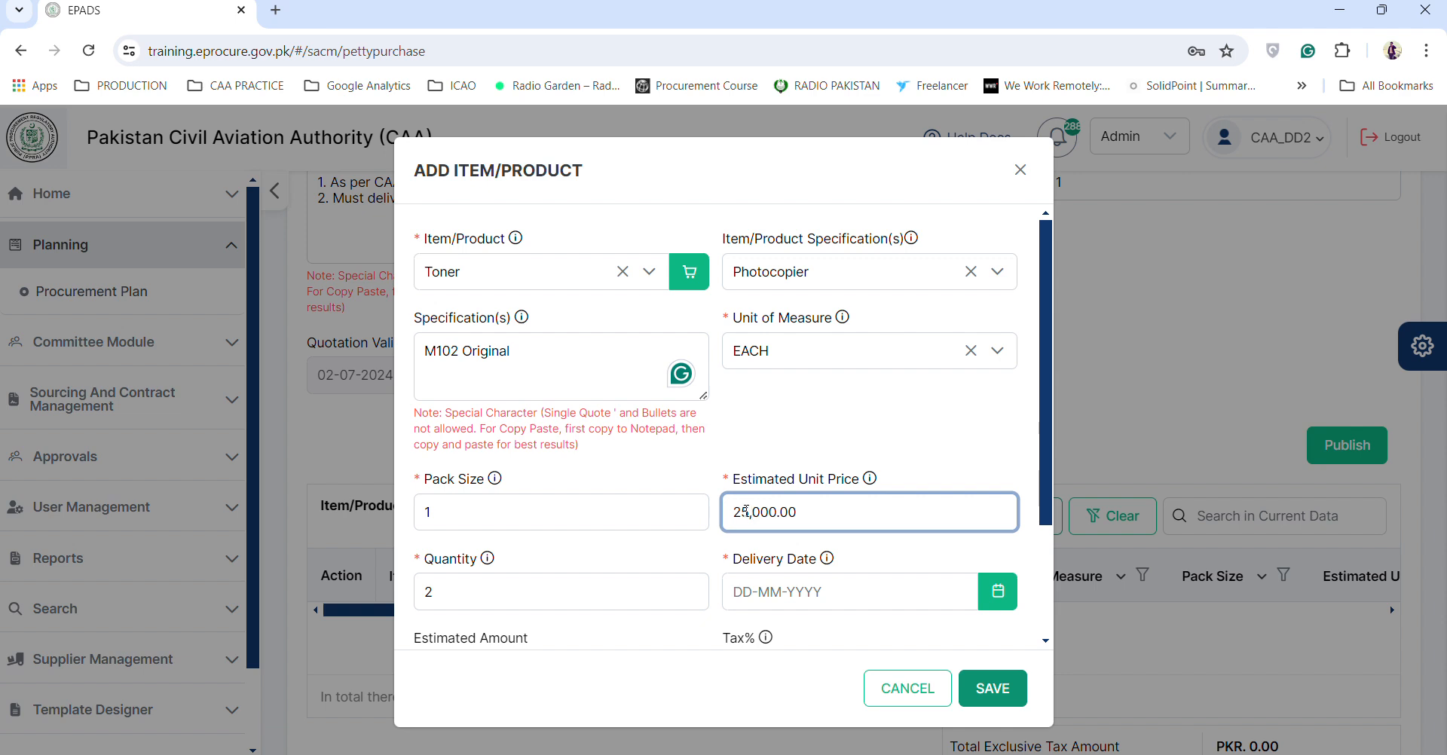
pyautogui.press('BackSpace')
pyautogui.write('0')
# - Enter 01-07-2024 as the delivery date of the photocopier toner item
pyautogui.scroll(-1, 704, 513)
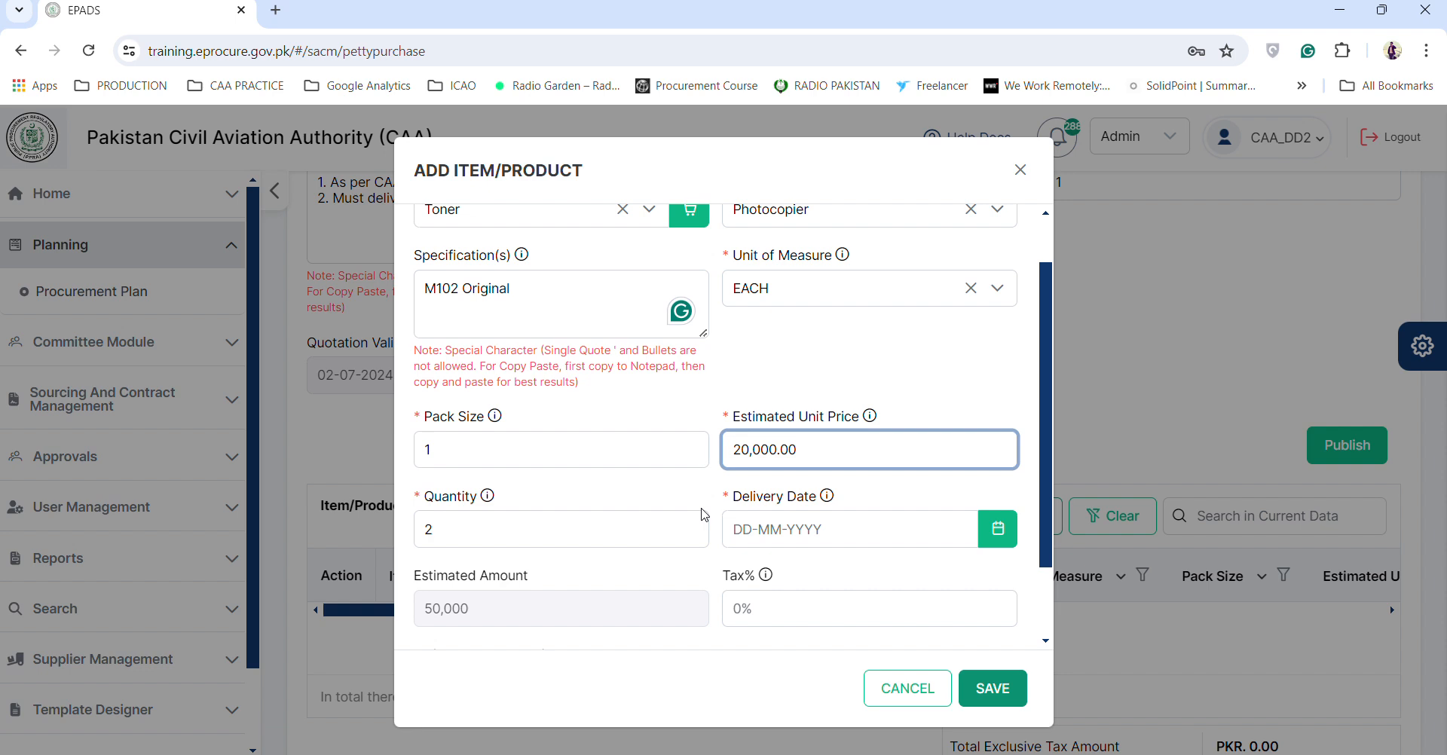
pyautogui.scroll(-1, 704, 515)
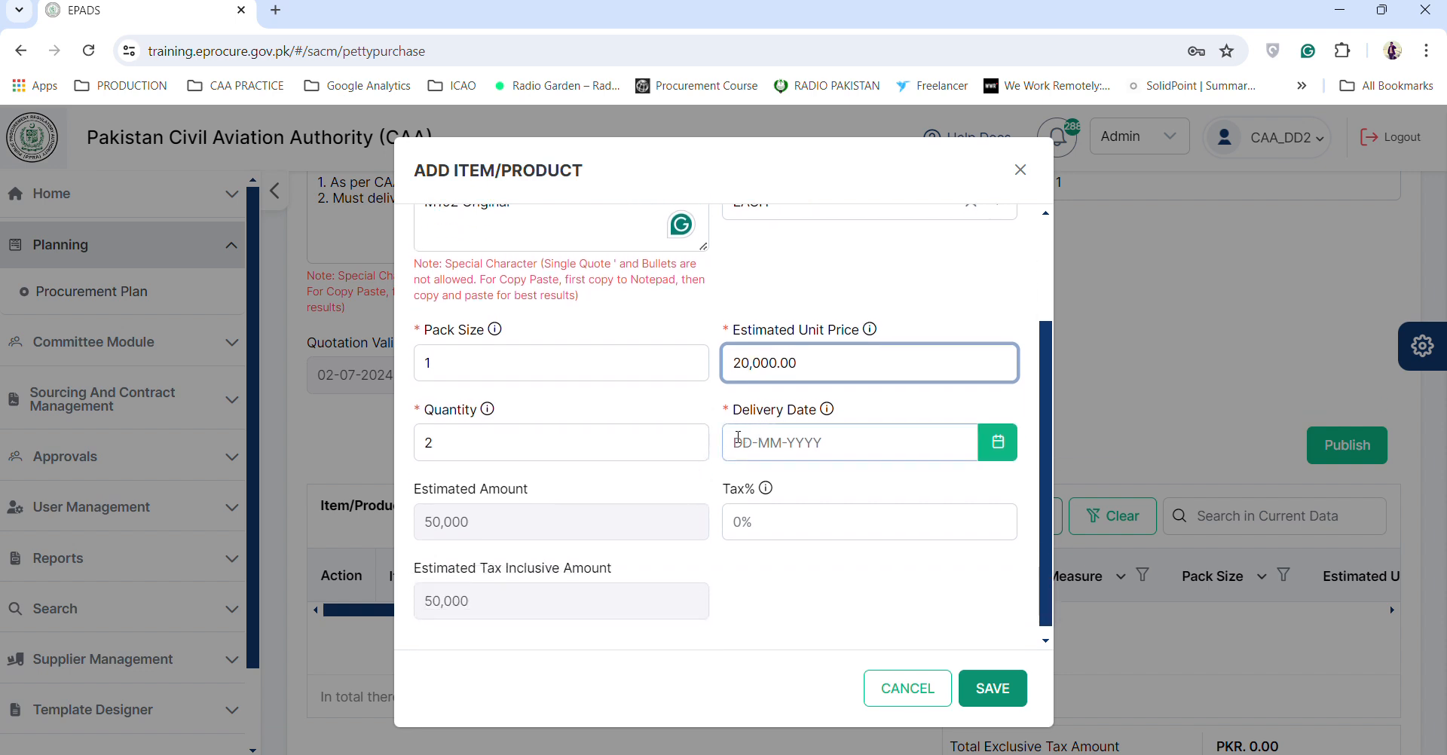
pyautogui.click(737, 442)
pyautogui.write('01-070')
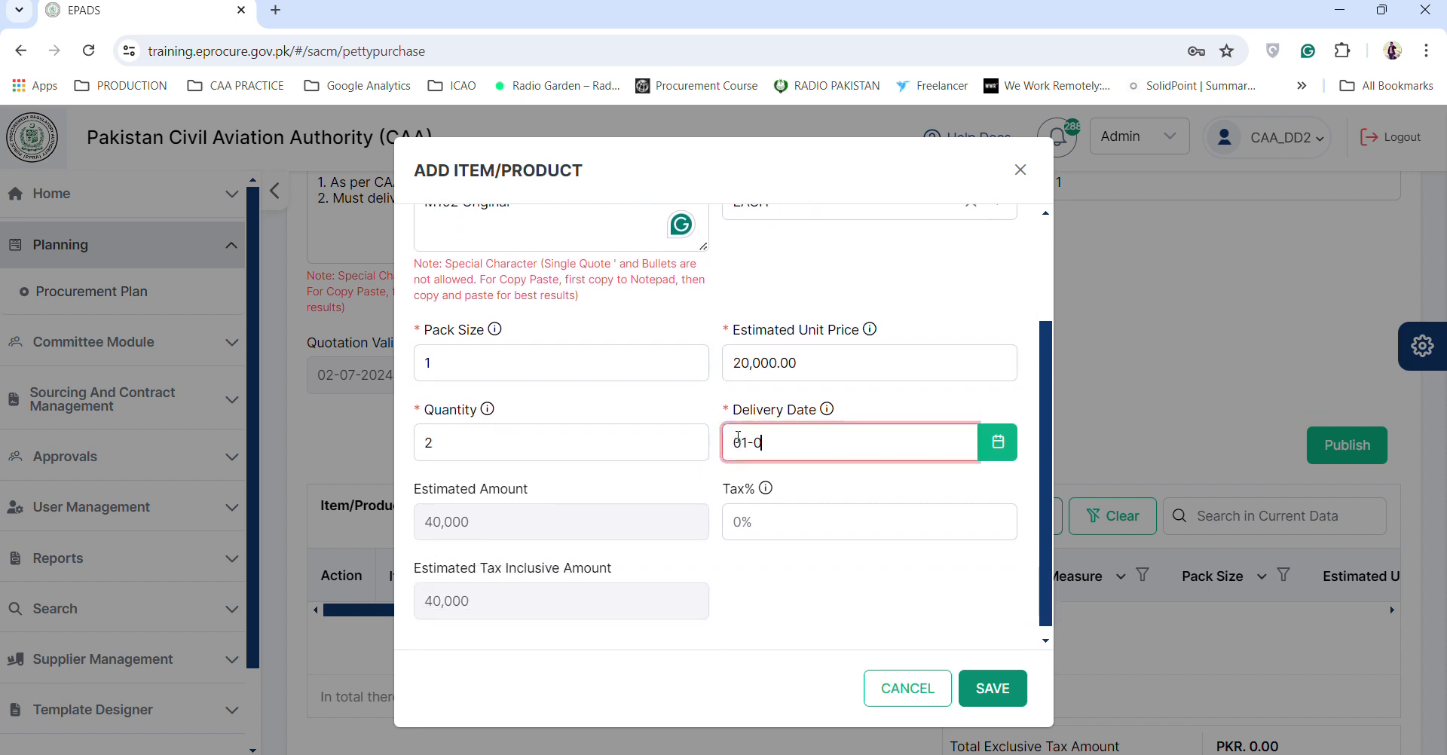
pyautogui.press('BackSpace')
pyautogui.write('-0')
pyautogui.press('BackSpace')
pyautogui.press('BackSpace')
pyautogui.write('7-2024')
pyautogui.click(611, 525)
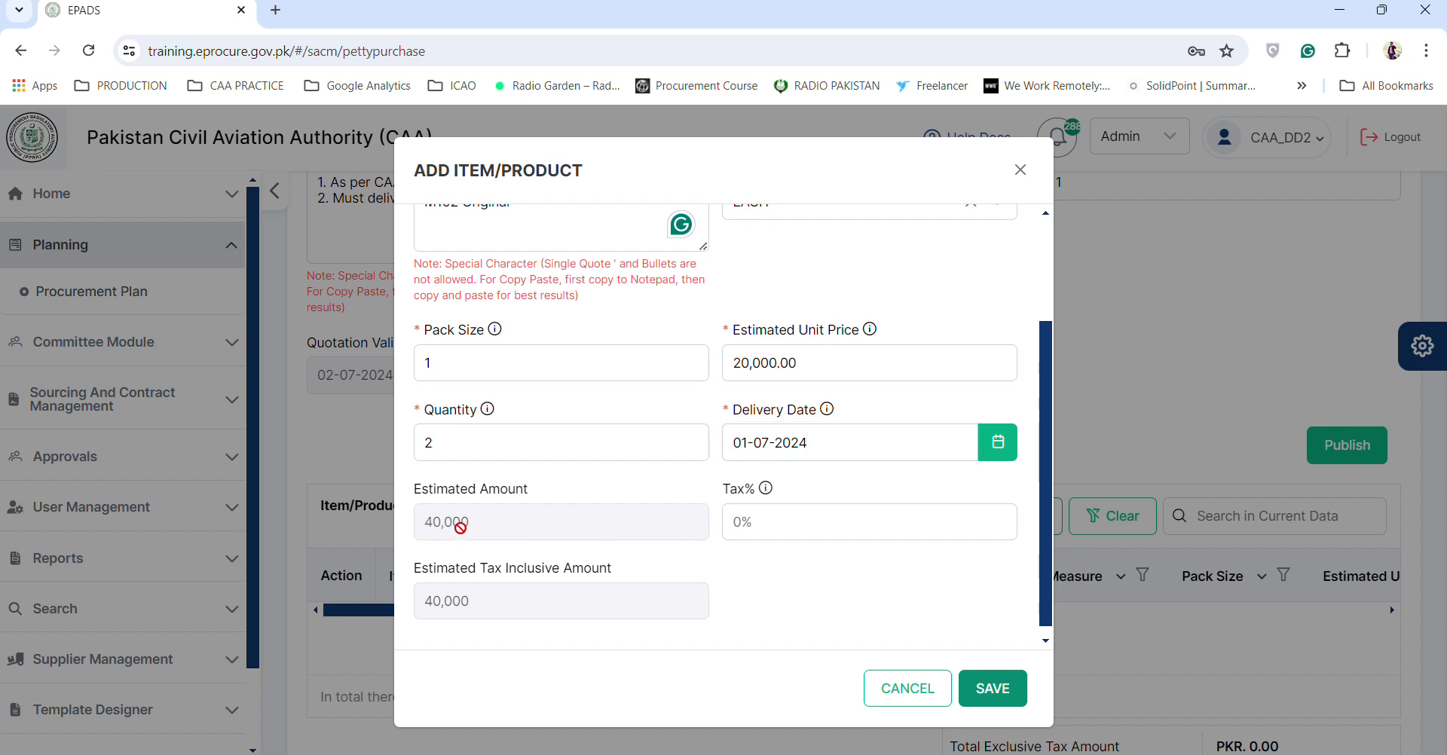
# - Try an 18% tax rate on the photocopier toner item
pyautogui.click(735, 518)
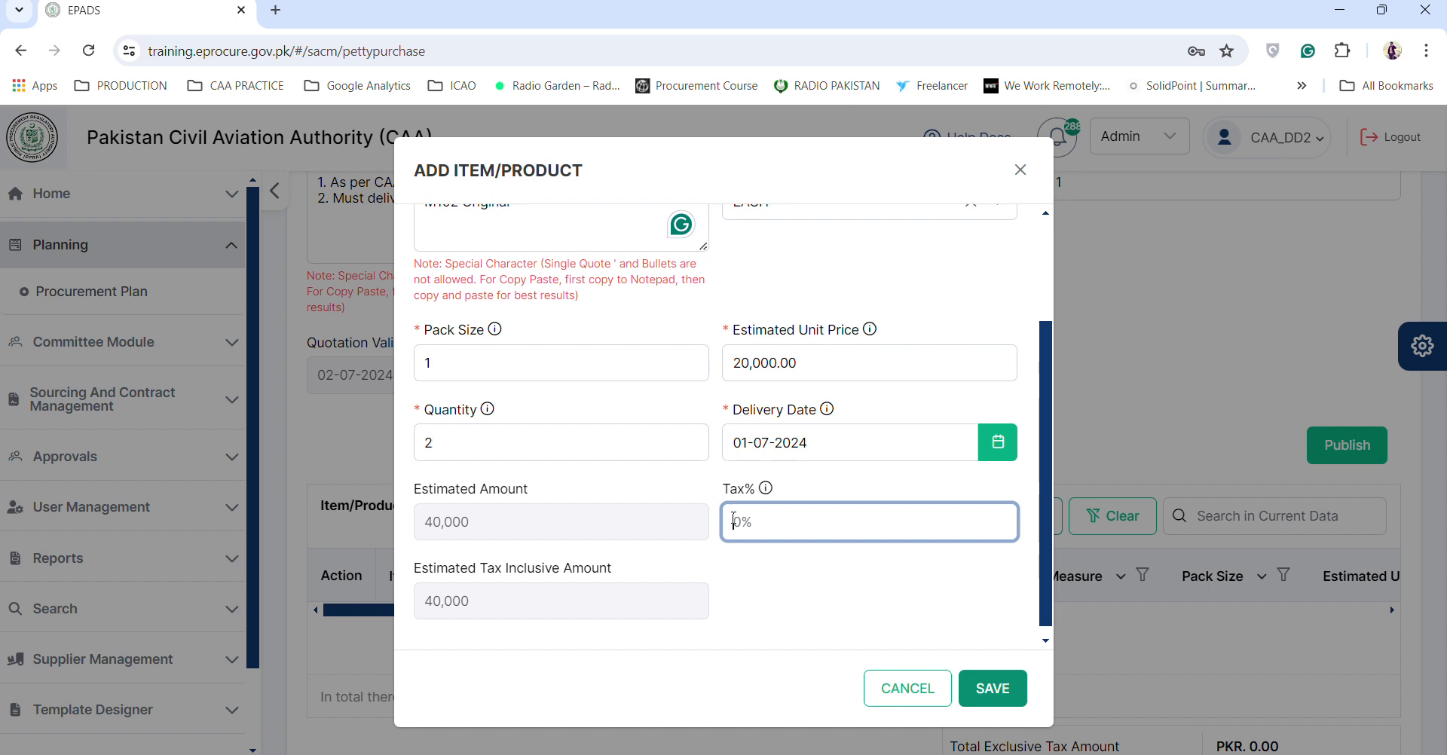
pyautogui.write('18')
pyautogui.press('Tab')
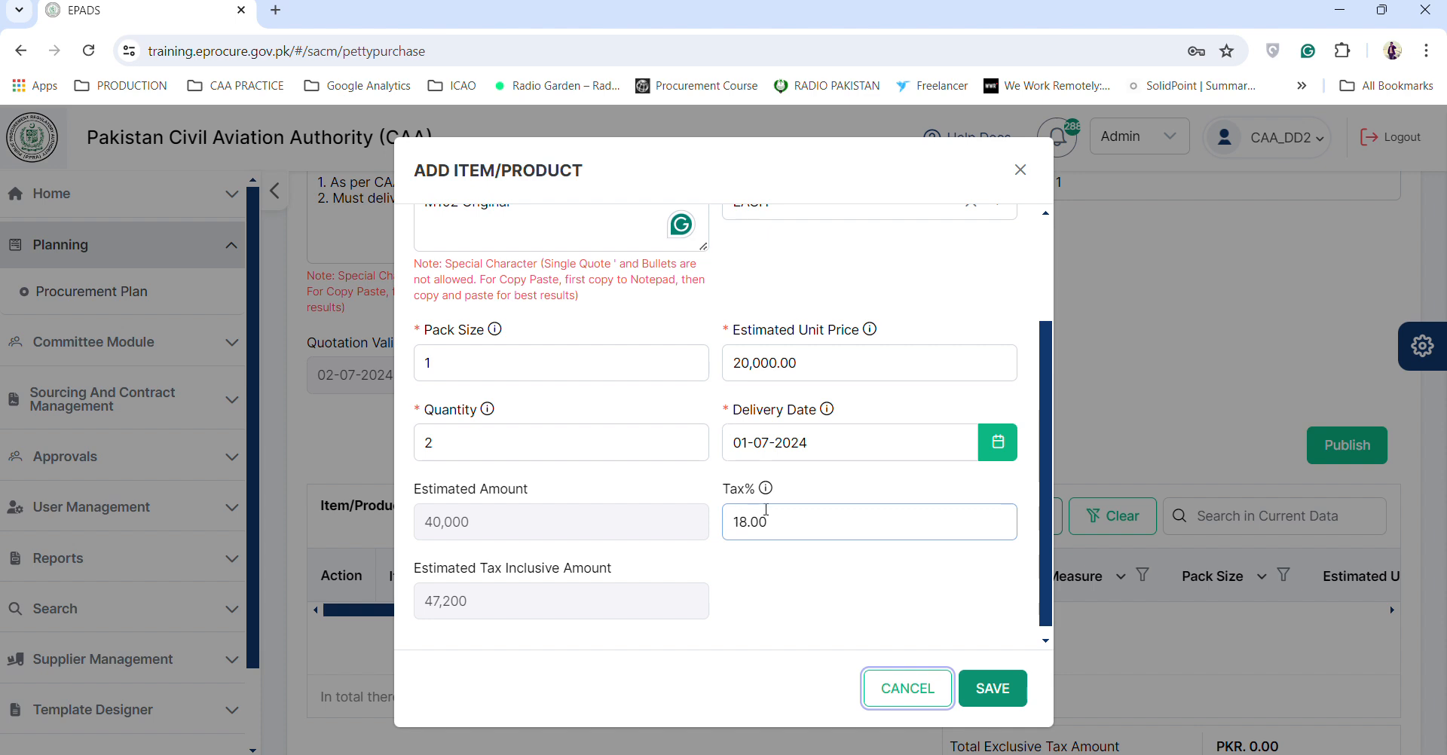
# - Reset the photocopier toner's tax to 0% and save the item to the petty purchase
pyautogui.click(746, 521)
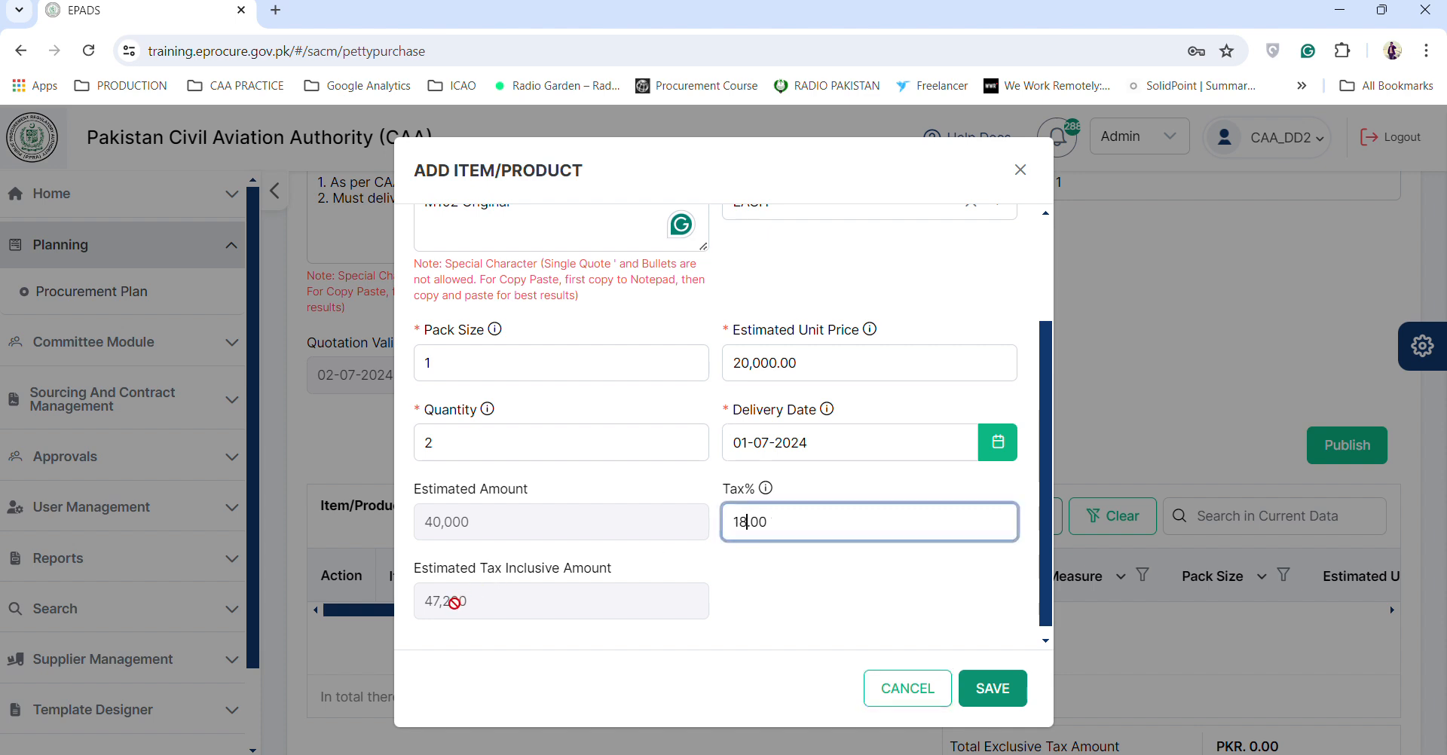
pyautogui.press('BackSpace')
pyautogui.press('BackSpace')
pyautogui.click(969, 685)
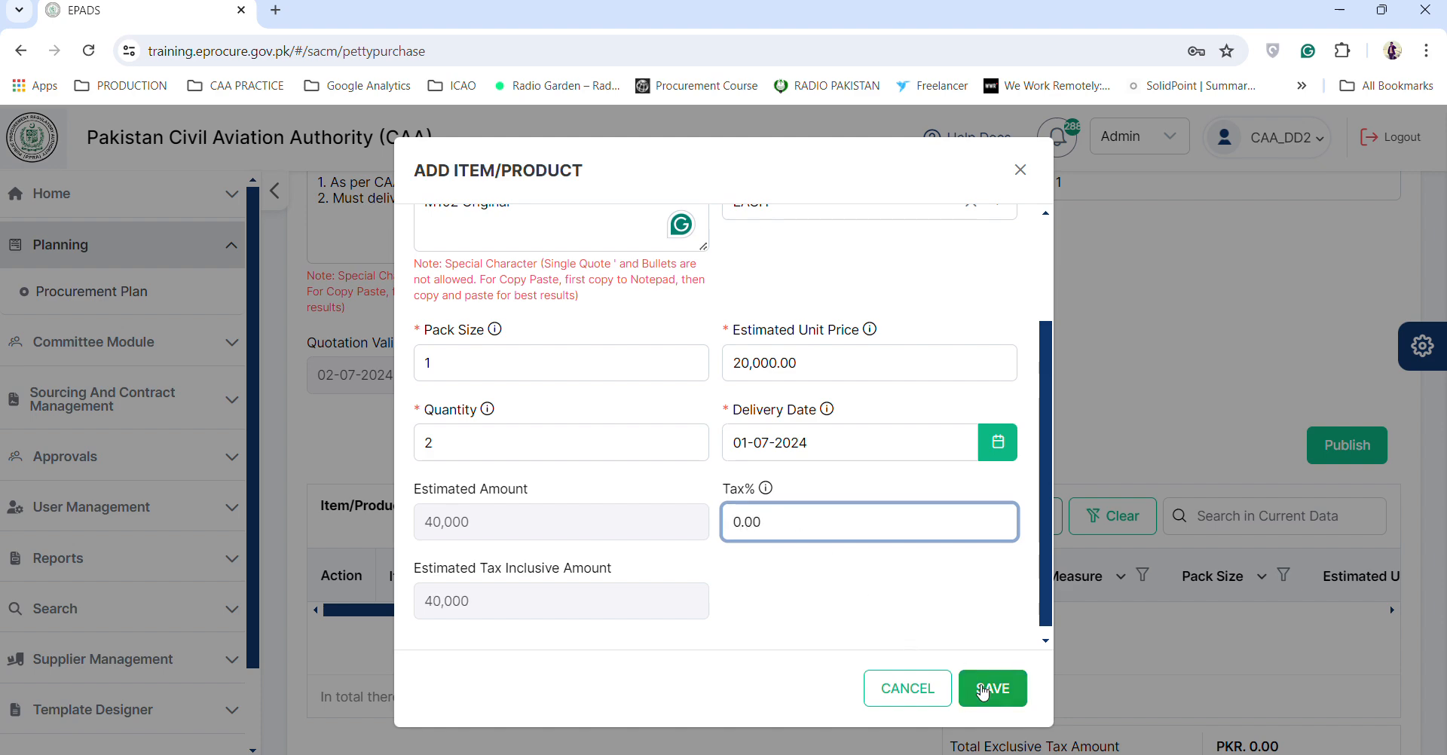
# - Start a second item for the petty purchase, choosing Toner as the product and Printer as its product specification
pyautogui.scroll(-2, 781, 543)
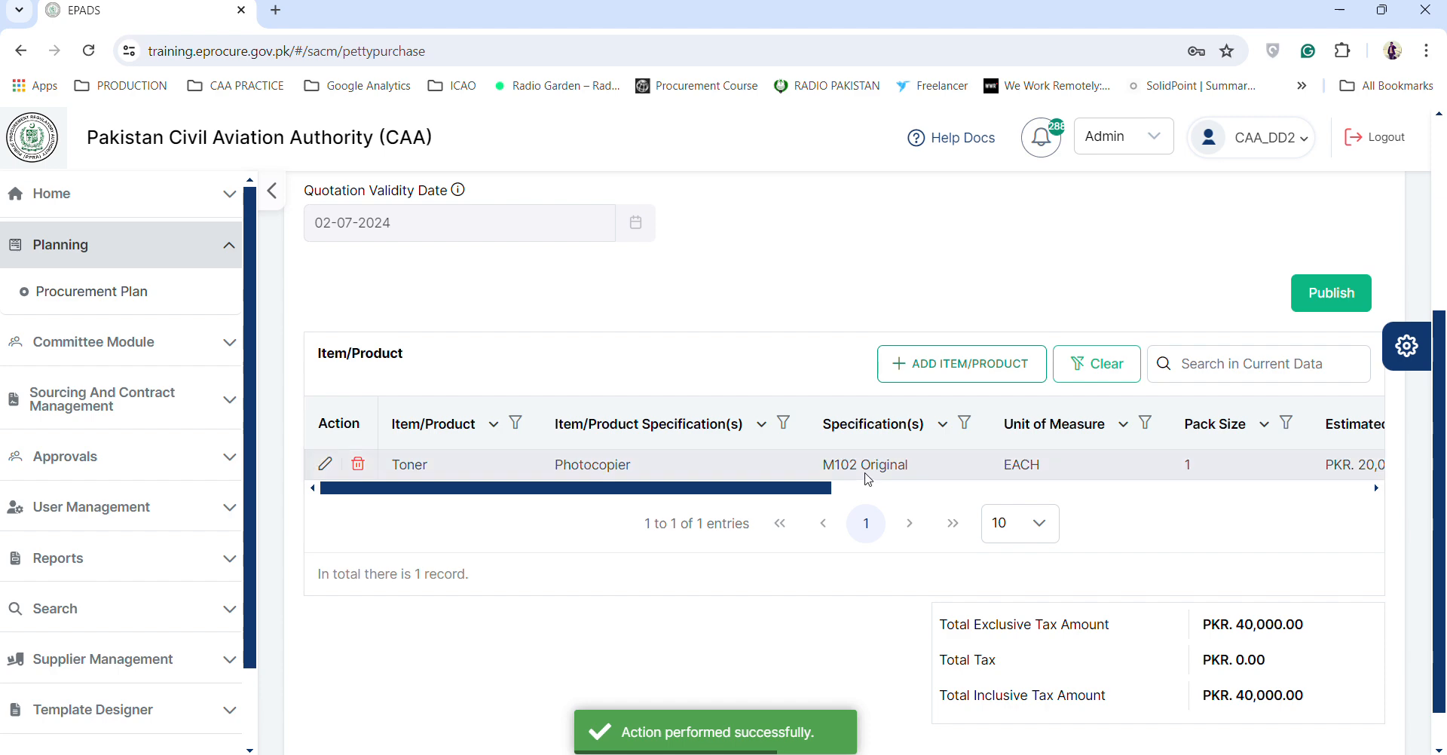
pyautogui.click(949, 368)
pyautogui.click(543, 285)
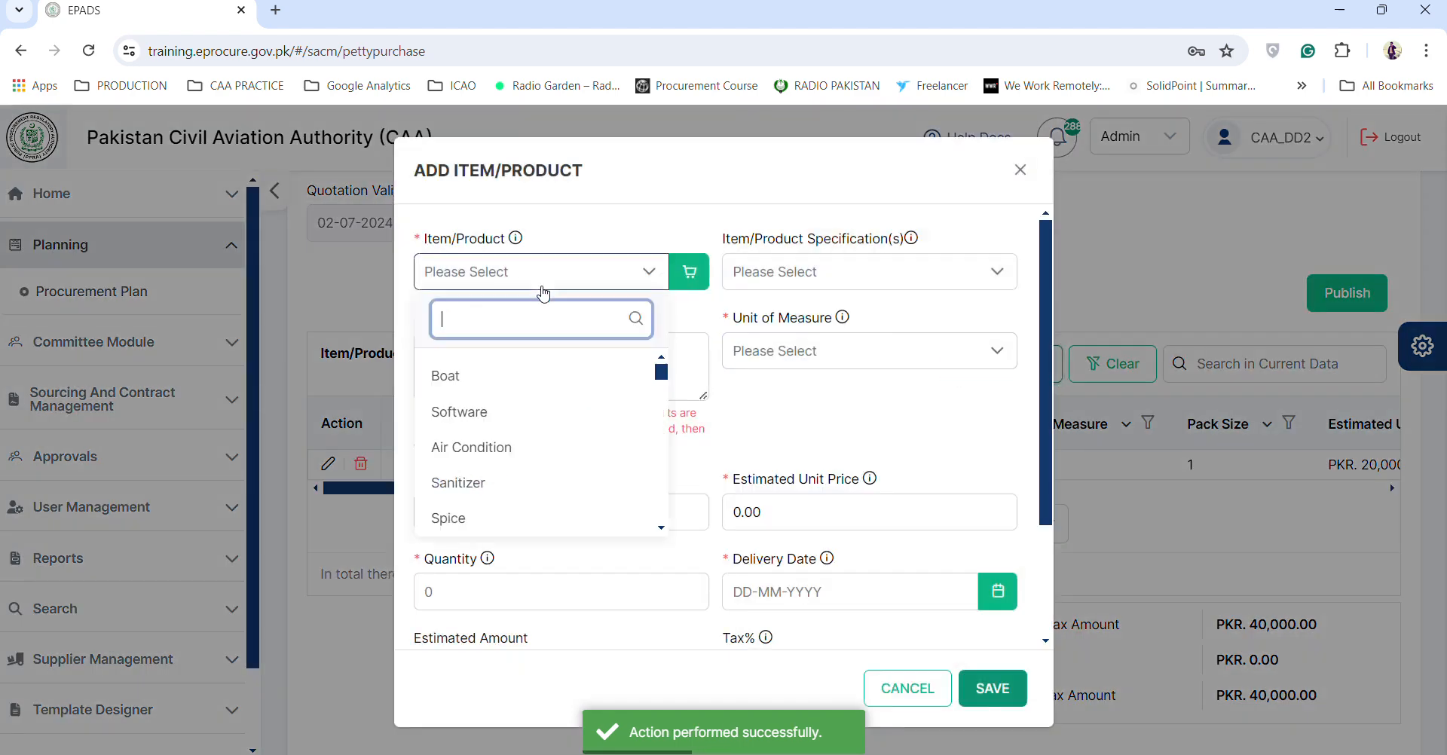
pyautogui.write('tone')
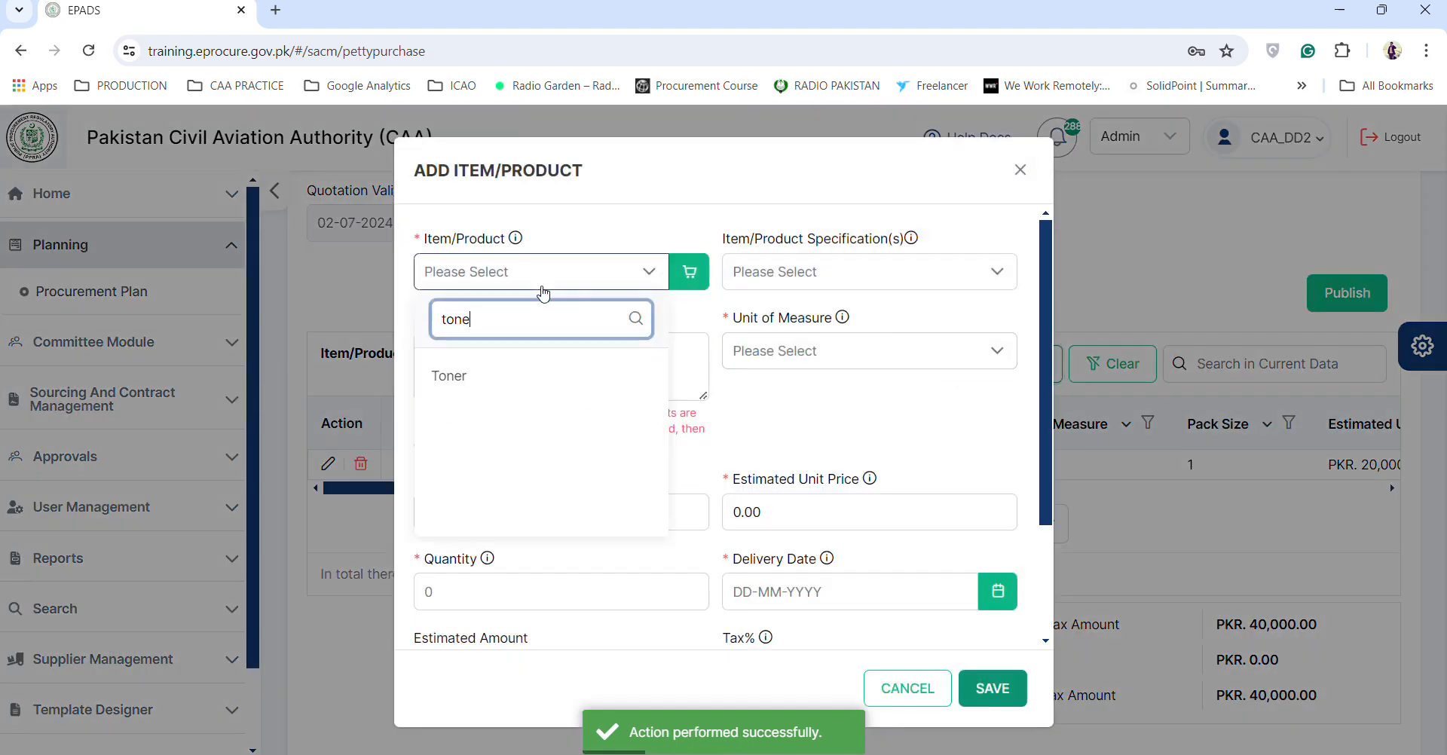
pyautogui.click(555, 405)
pyautogui.click(554, 273)
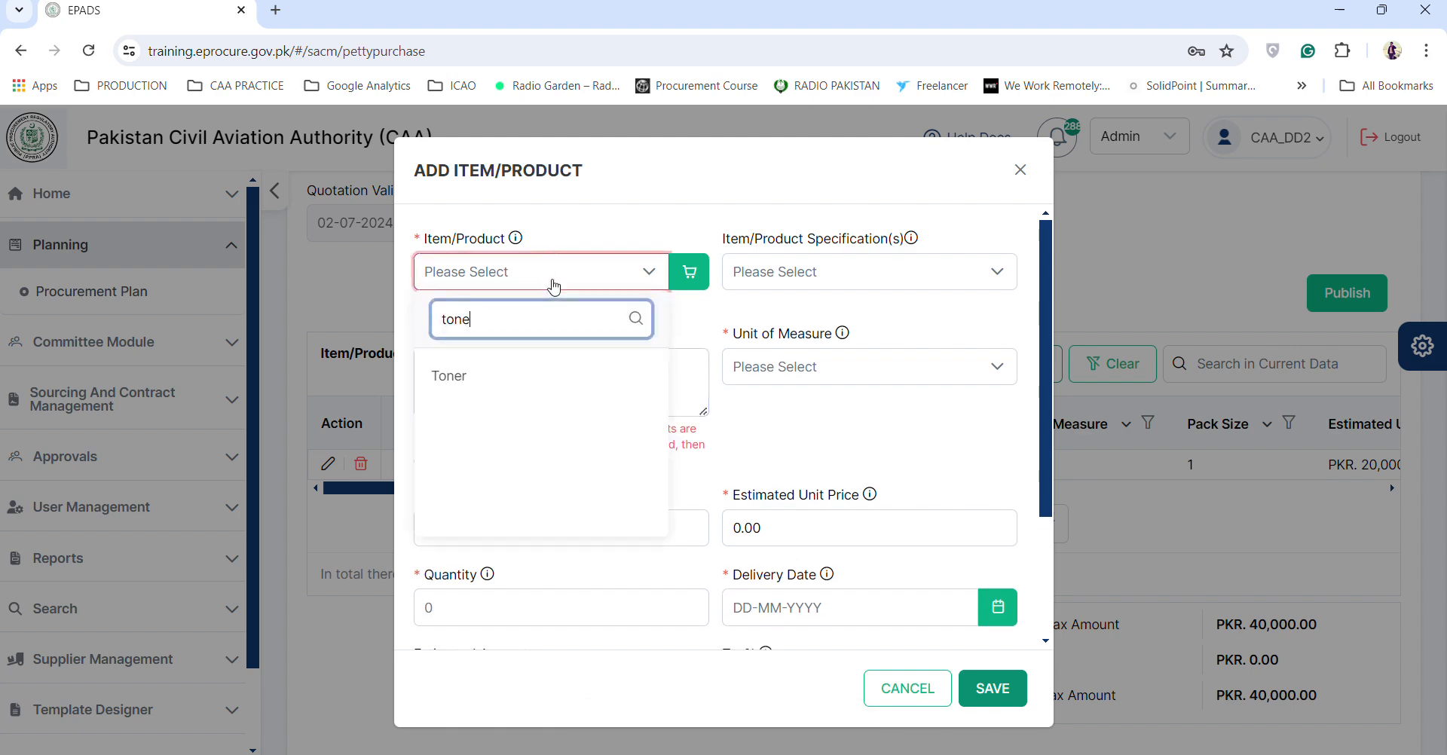
pyautogui.click(494, 379)
pyautogui.click(768, 290)
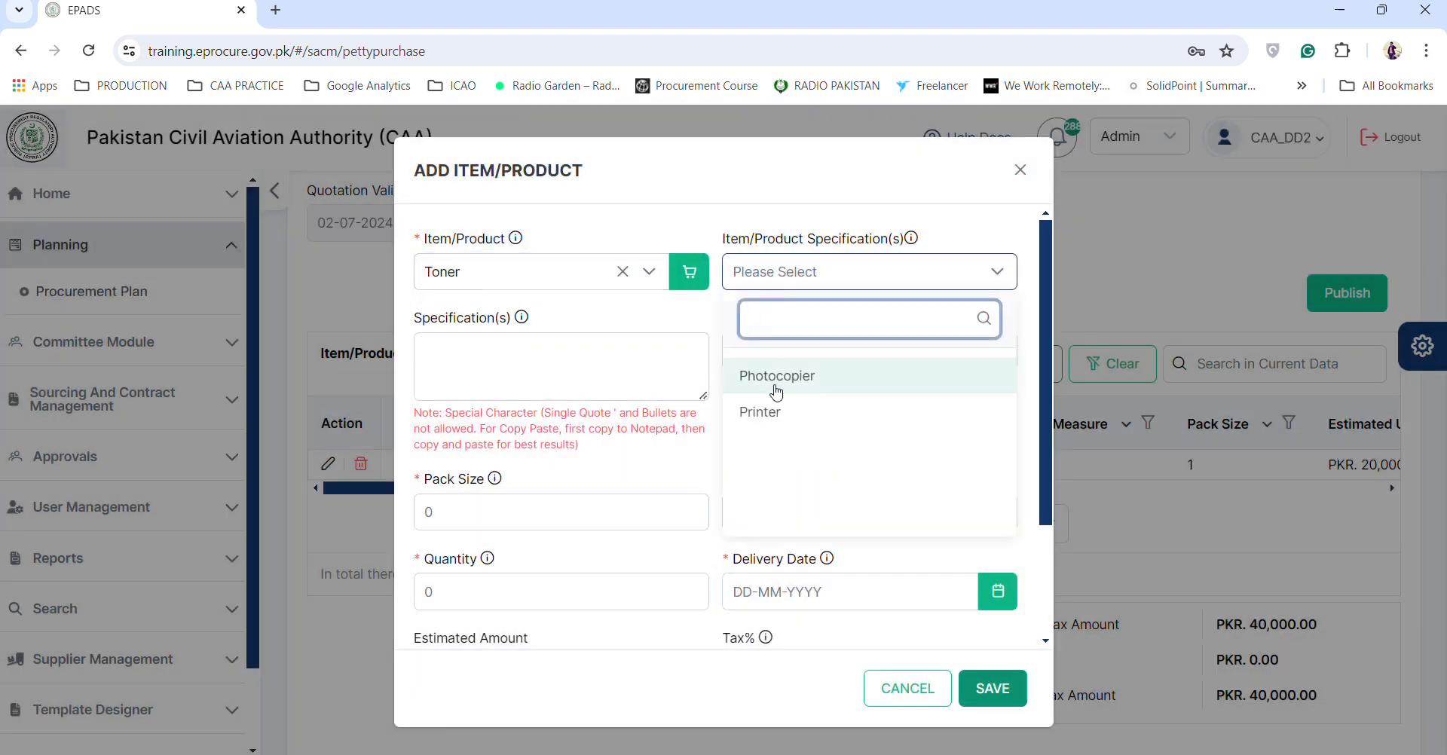
pyautogui.click(776, 403)
# - Enter "P1102" as the printer toner's specification text, with EACH as unit of measure and 1 as pack size
pyautogui.click(518, 337)
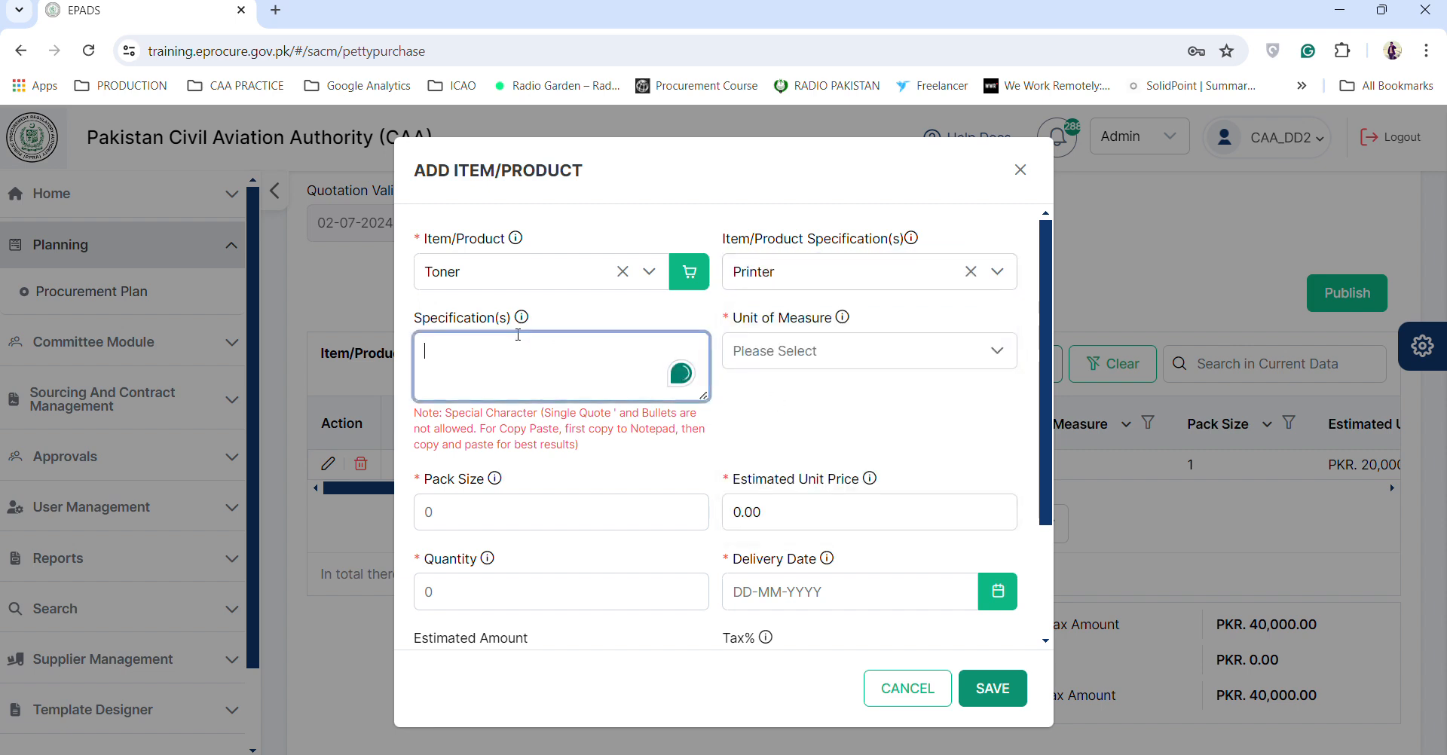
pyautogui.write('P1102')
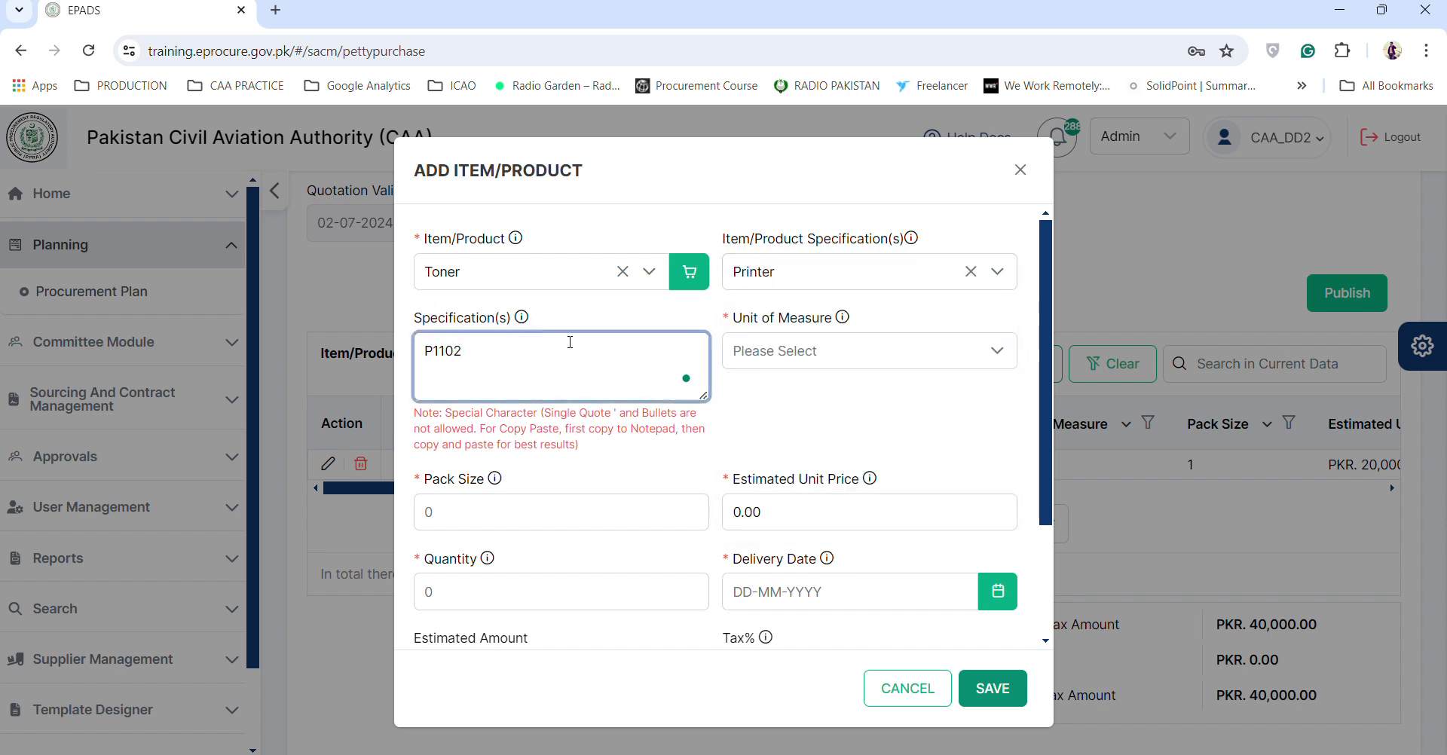
pyautogui.click(747, 351)
pyautogui.click(747, 454)
pyautogui.click(603, 512)
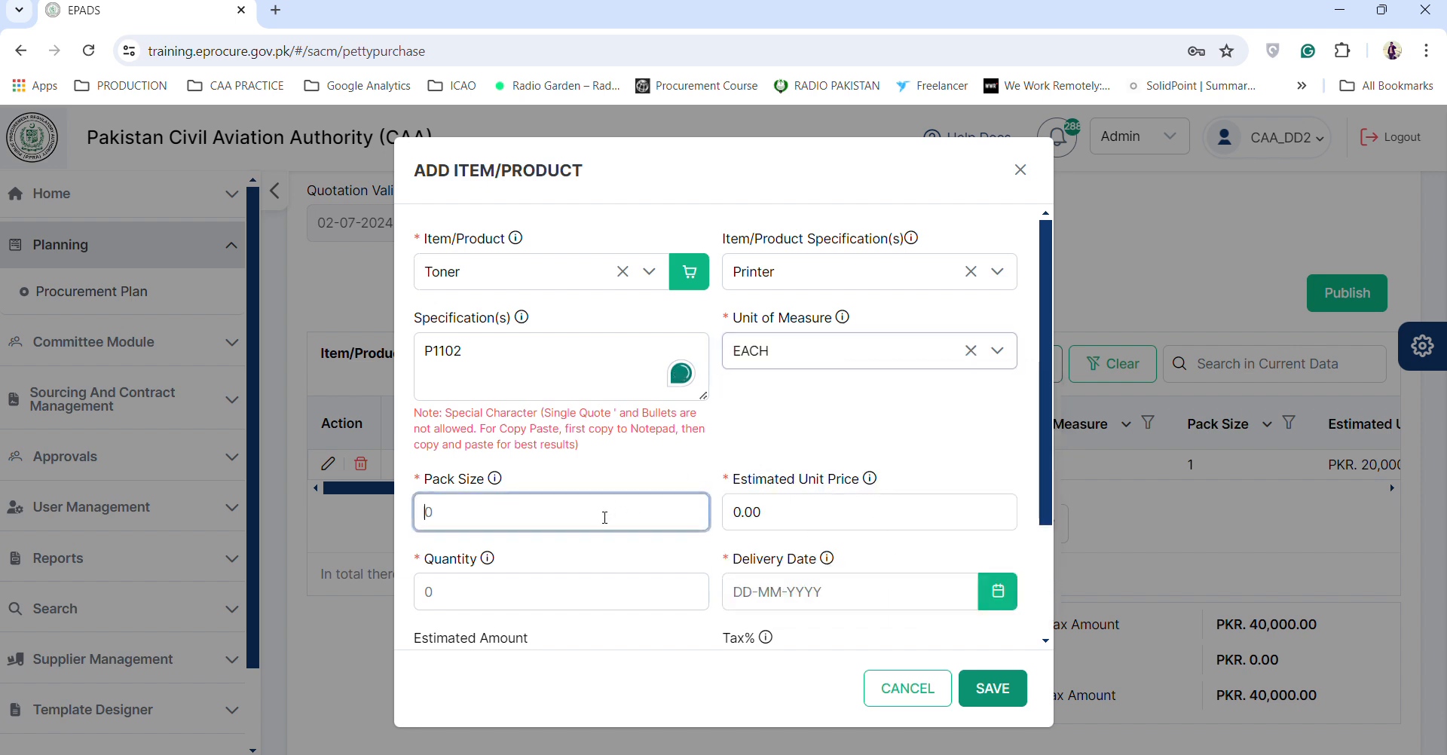
pyautogui.write('1')
# - Set the printer toner's estimated unit price to 25,000 and its quantity to 1
pyautogui.click(741, 514)
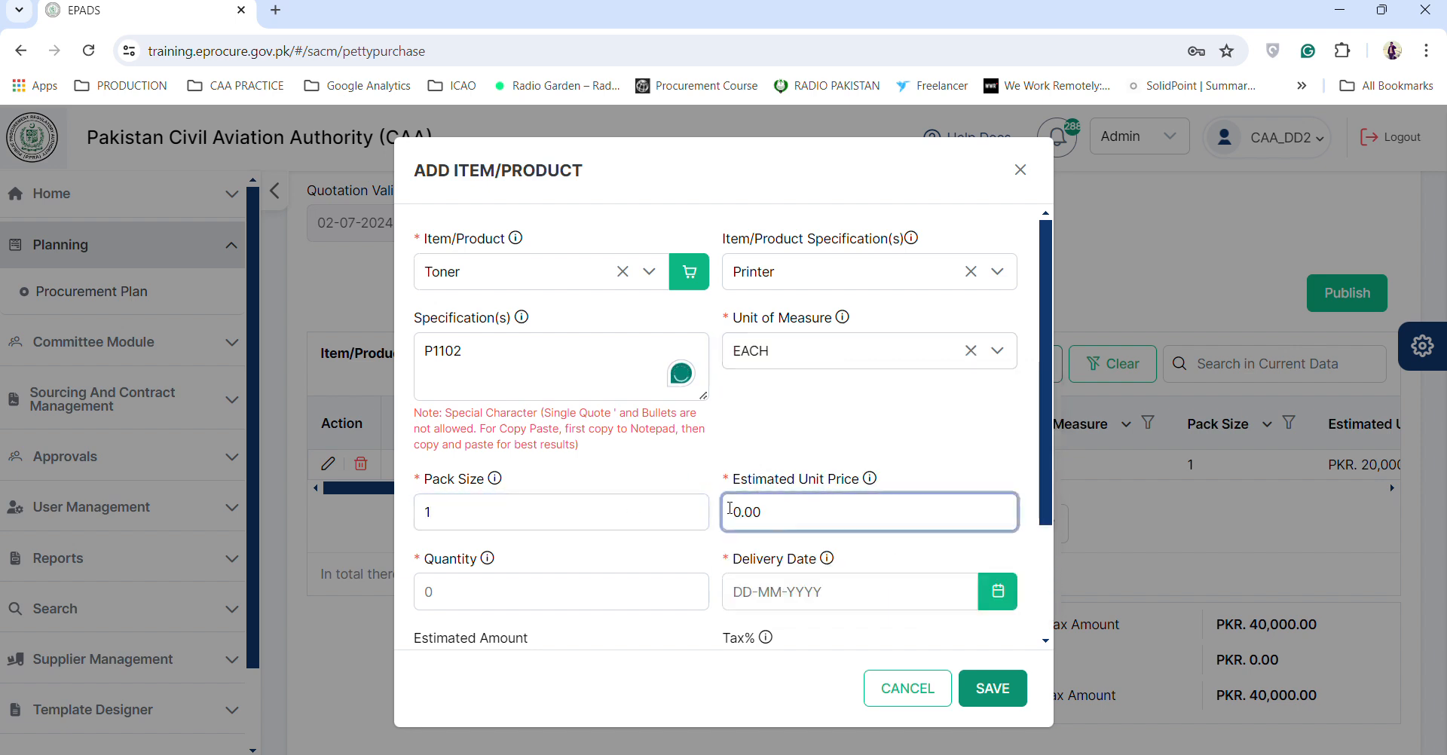
pyautogui.write('25000')
pyautogui.press('BackSpace')
pyautogui.click(619, 585)
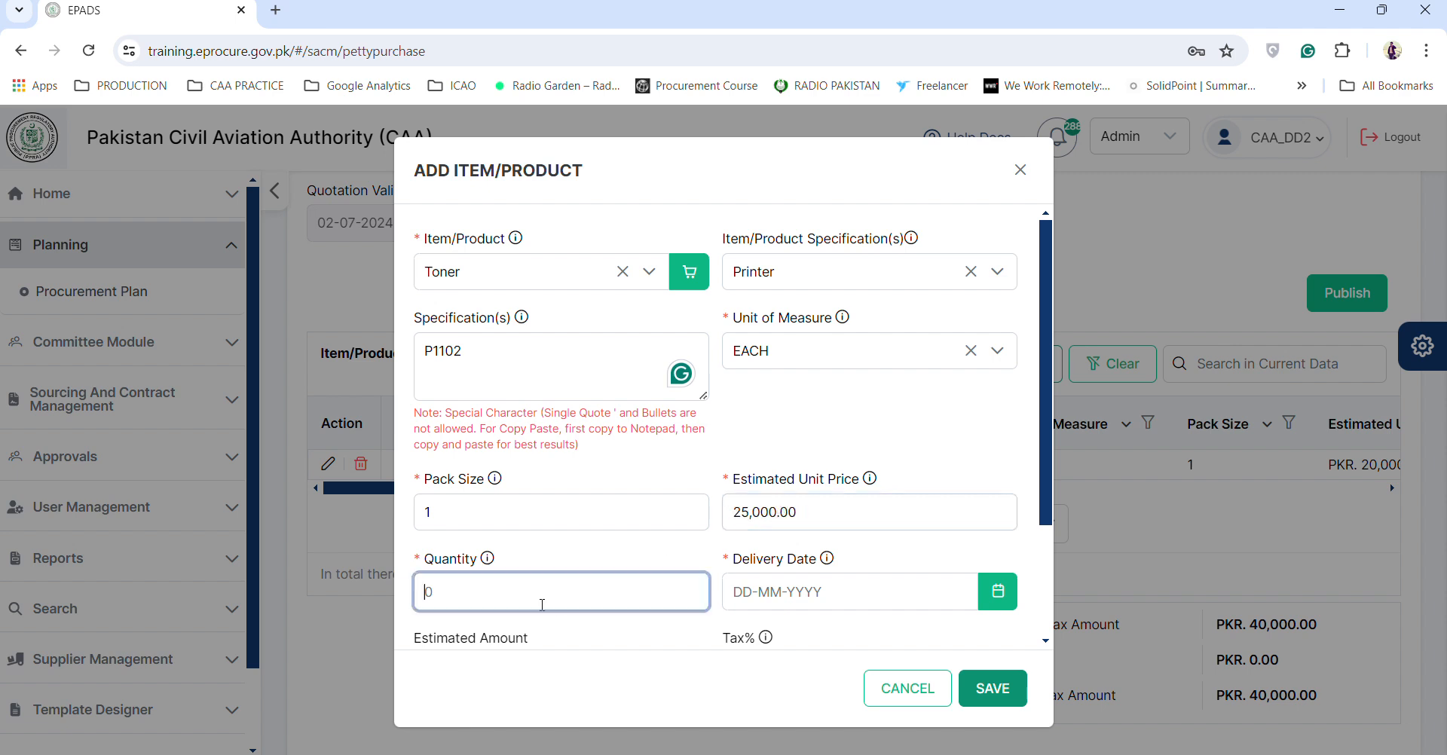
pyautogui.scroll(-1, 544, 610)
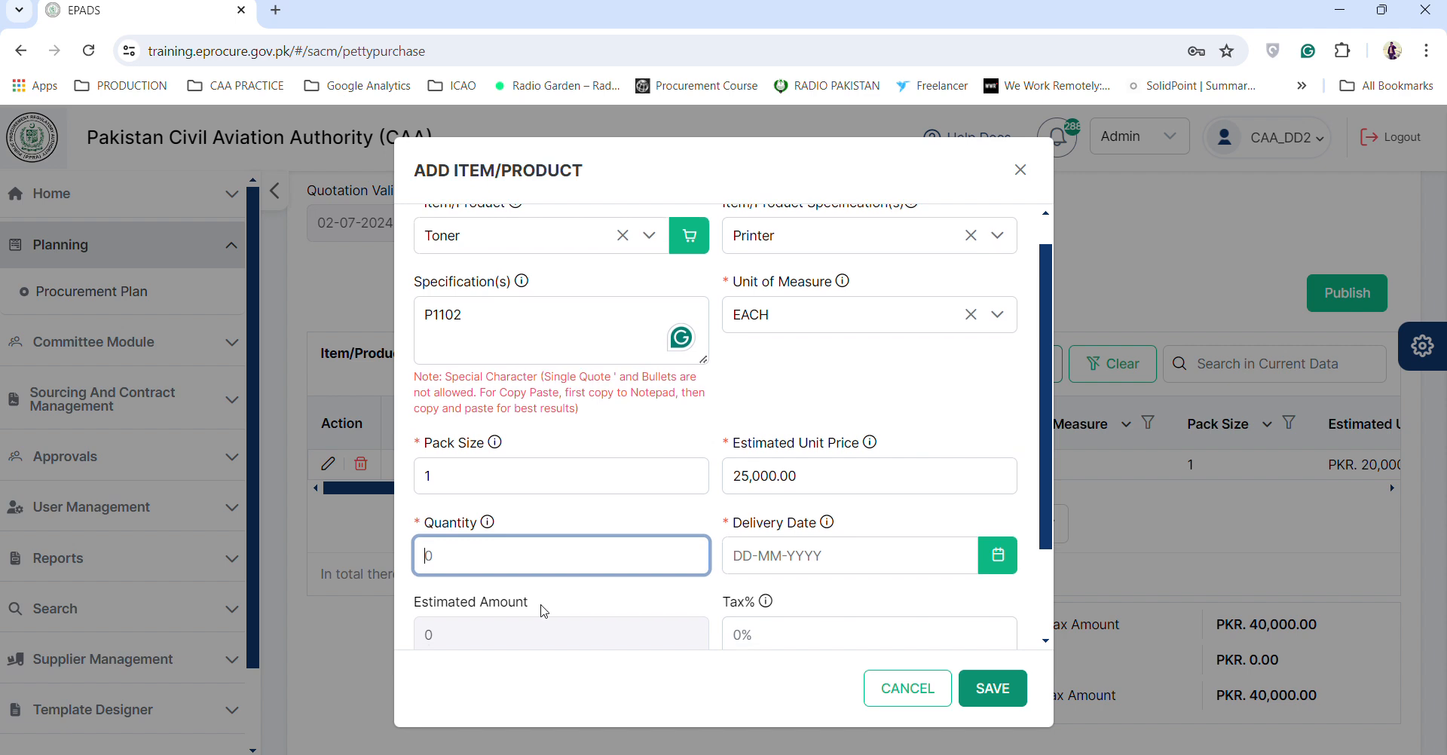
# - Enter 01-07-2024 as the printer toner's delivery date and save the item without a tax rate
pyautogui.click(737, 557)
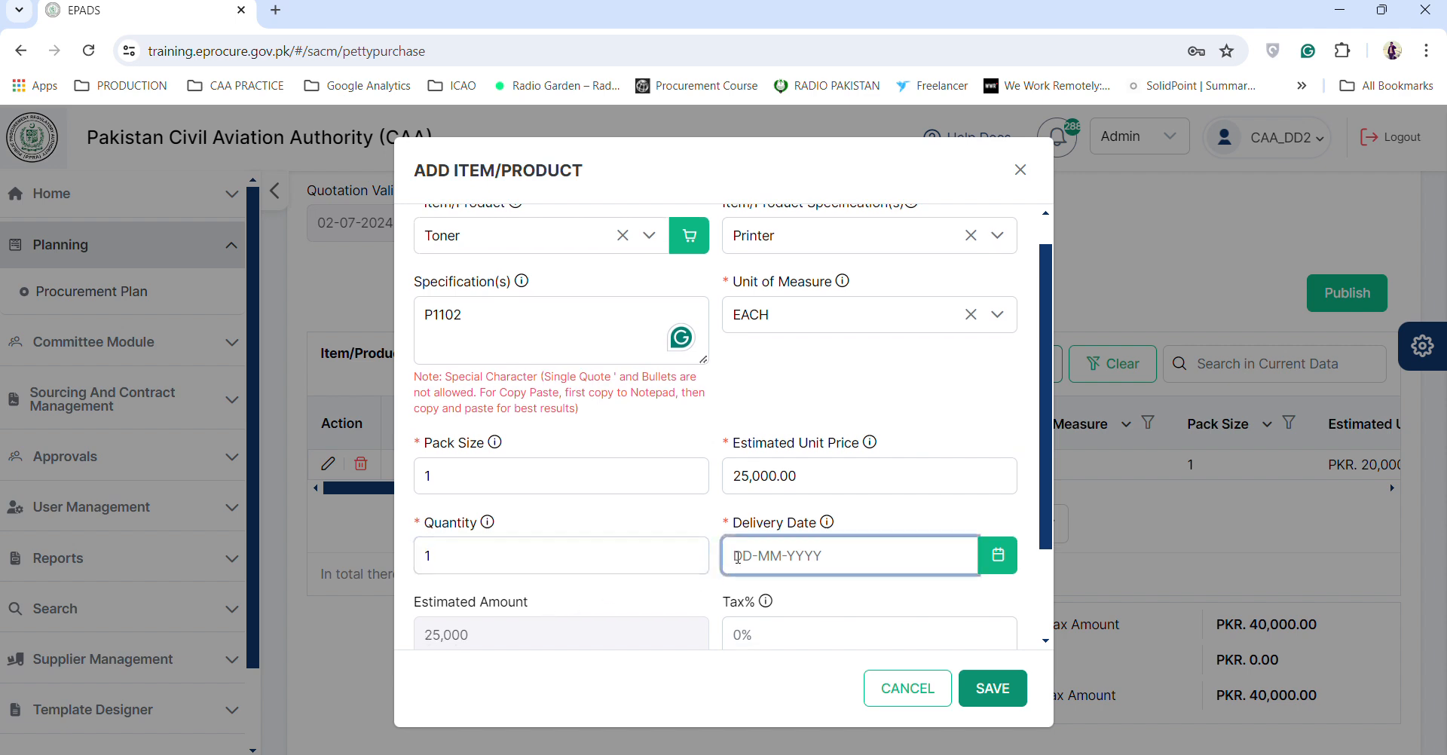
pyautogui.write('01-07-2024')
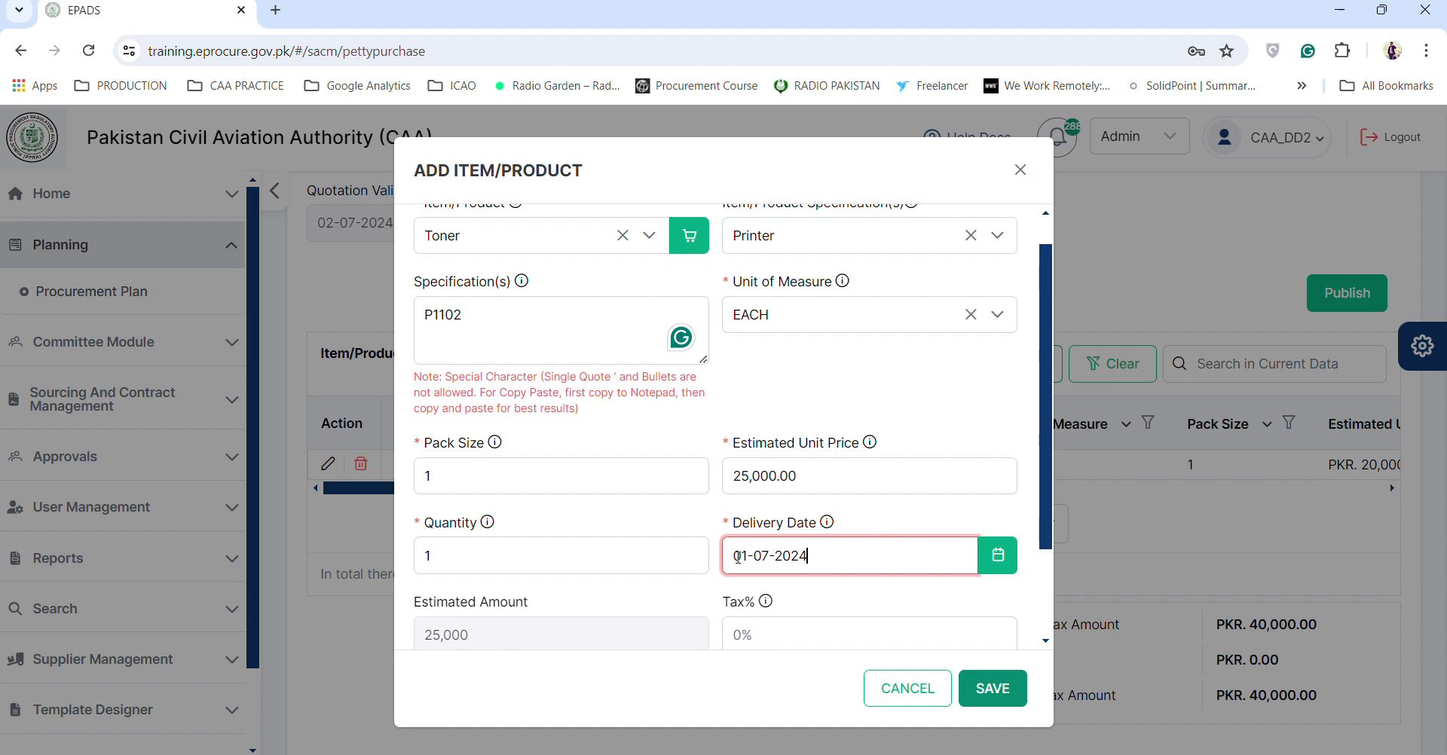
pyautogui.scroll(-2, 736, 562)
pyautogui.click(730, 522)
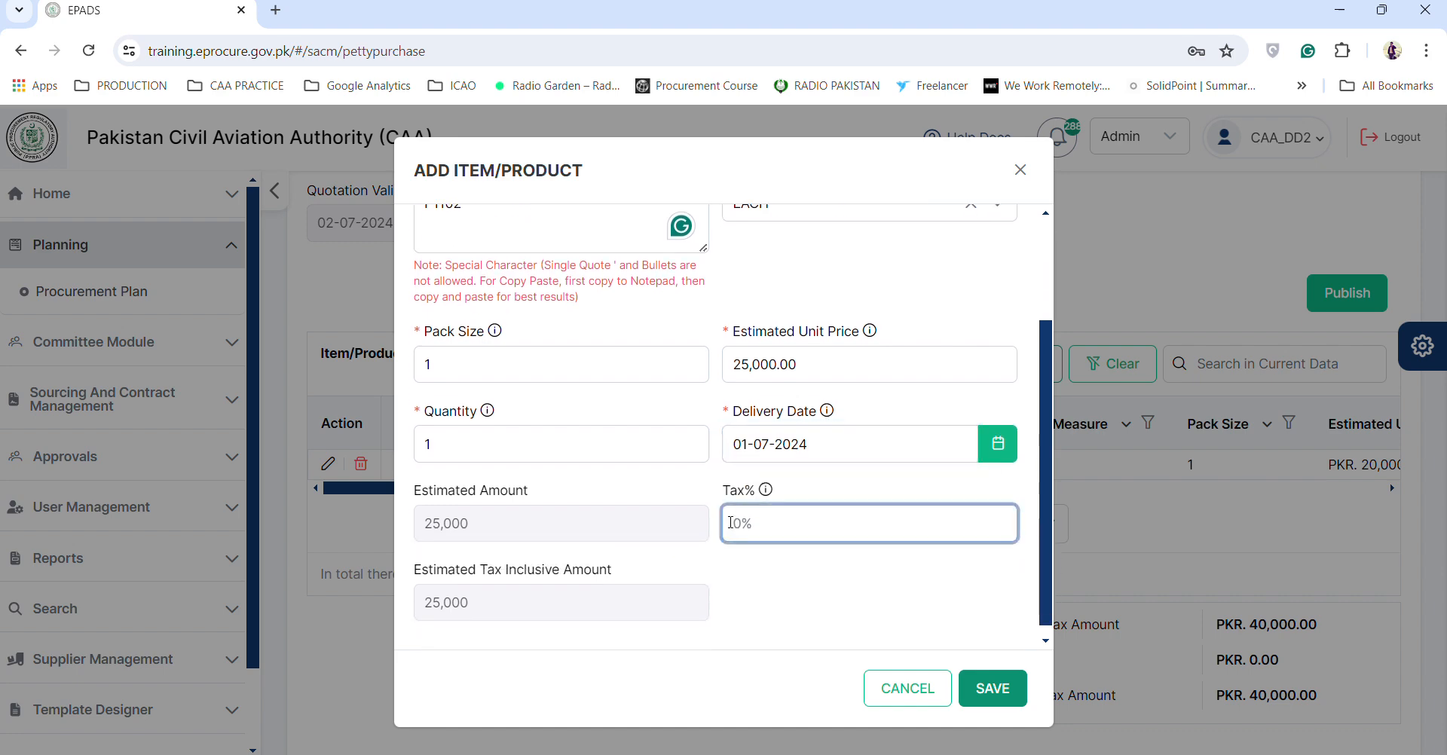
pyautogui.scroll(-1, 730, 522)
pyautogui.click(966, 693)
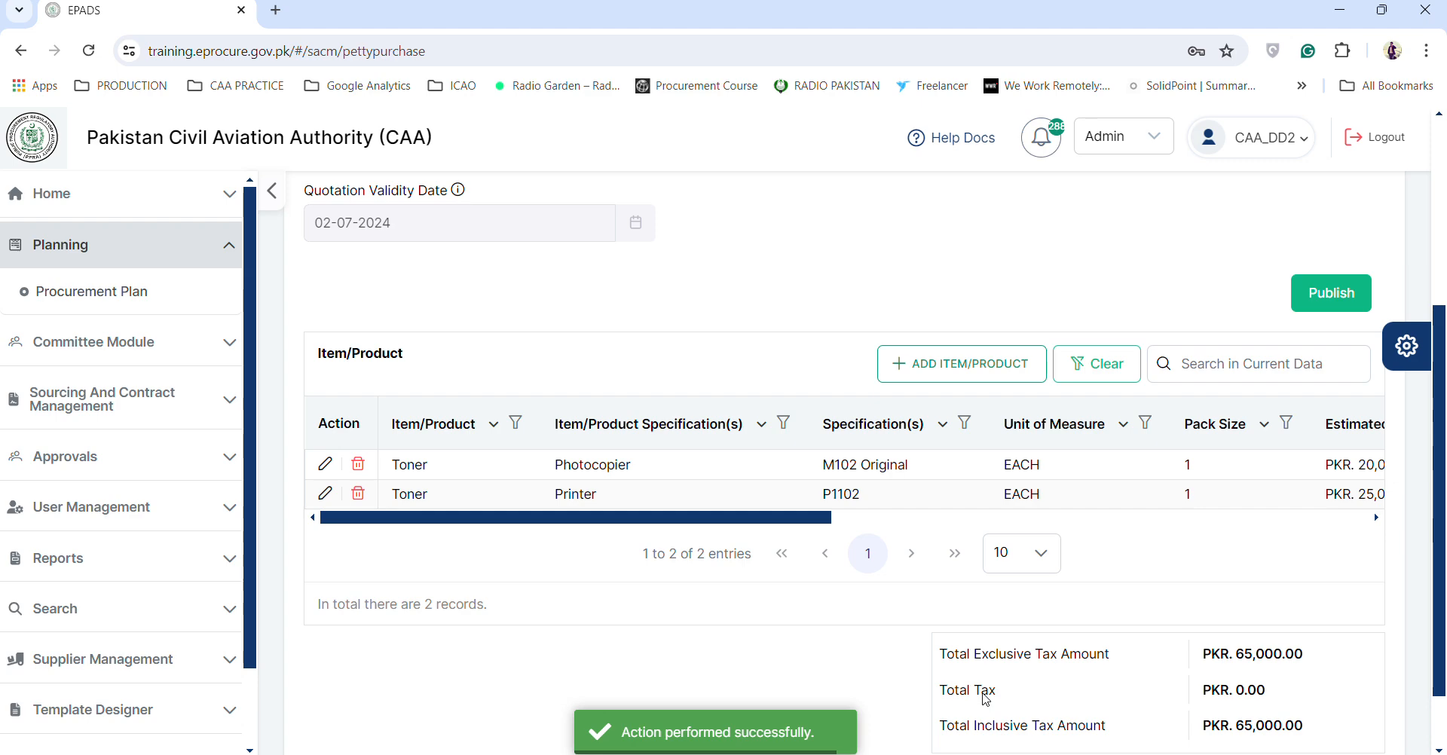
# - Start a third item for the petty purchase and open its product choices
pyautogui.scroll(-1, 957, 605)
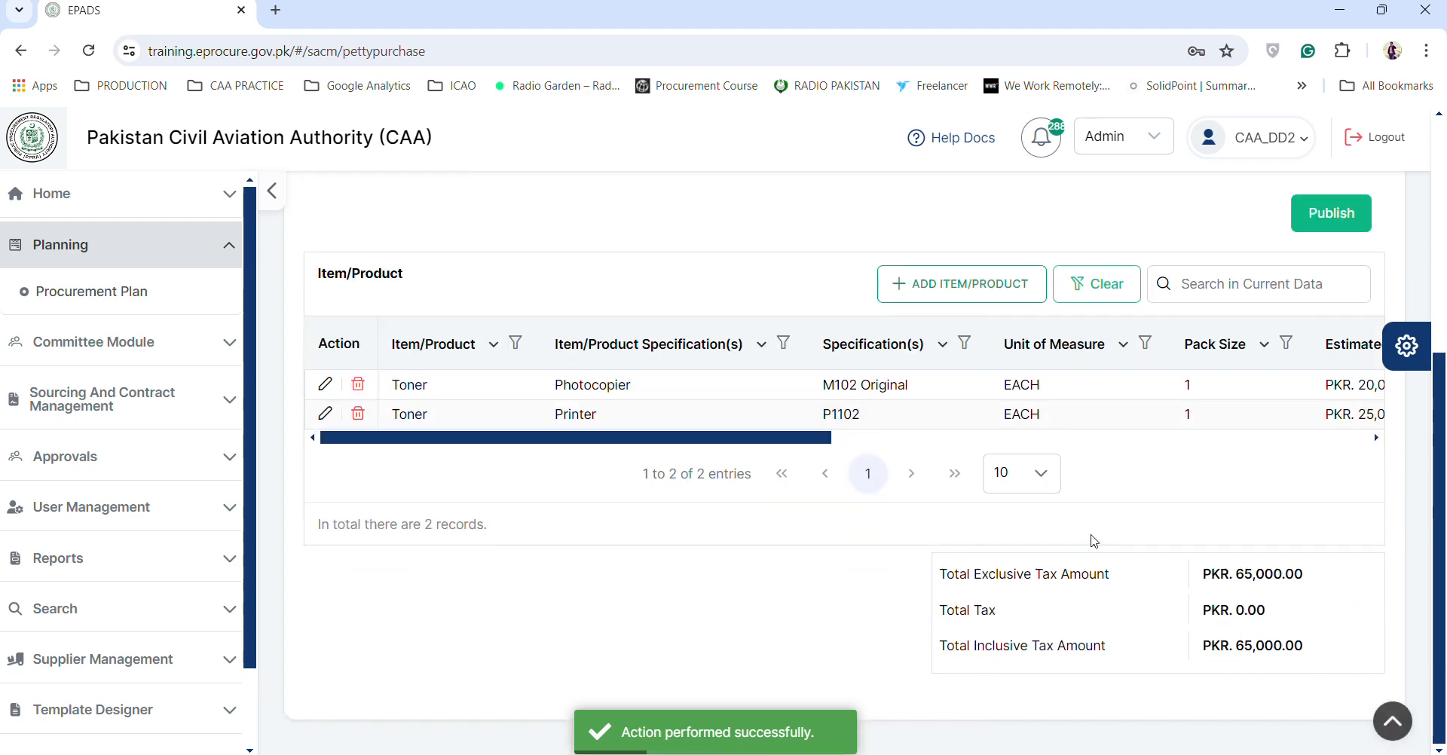
pyautogui.click(952, 288)
pyautogui.click(609, 288)
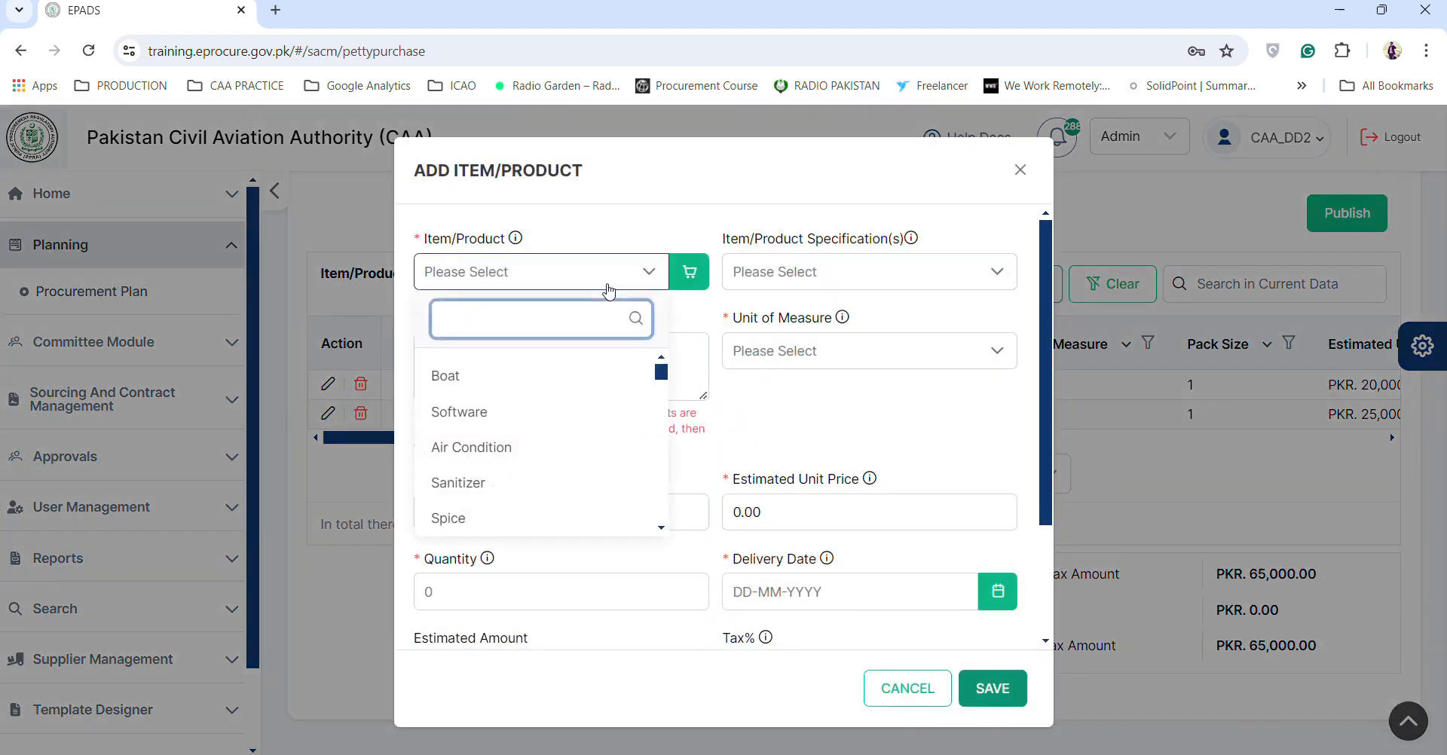
pyautogui.write('SCA')
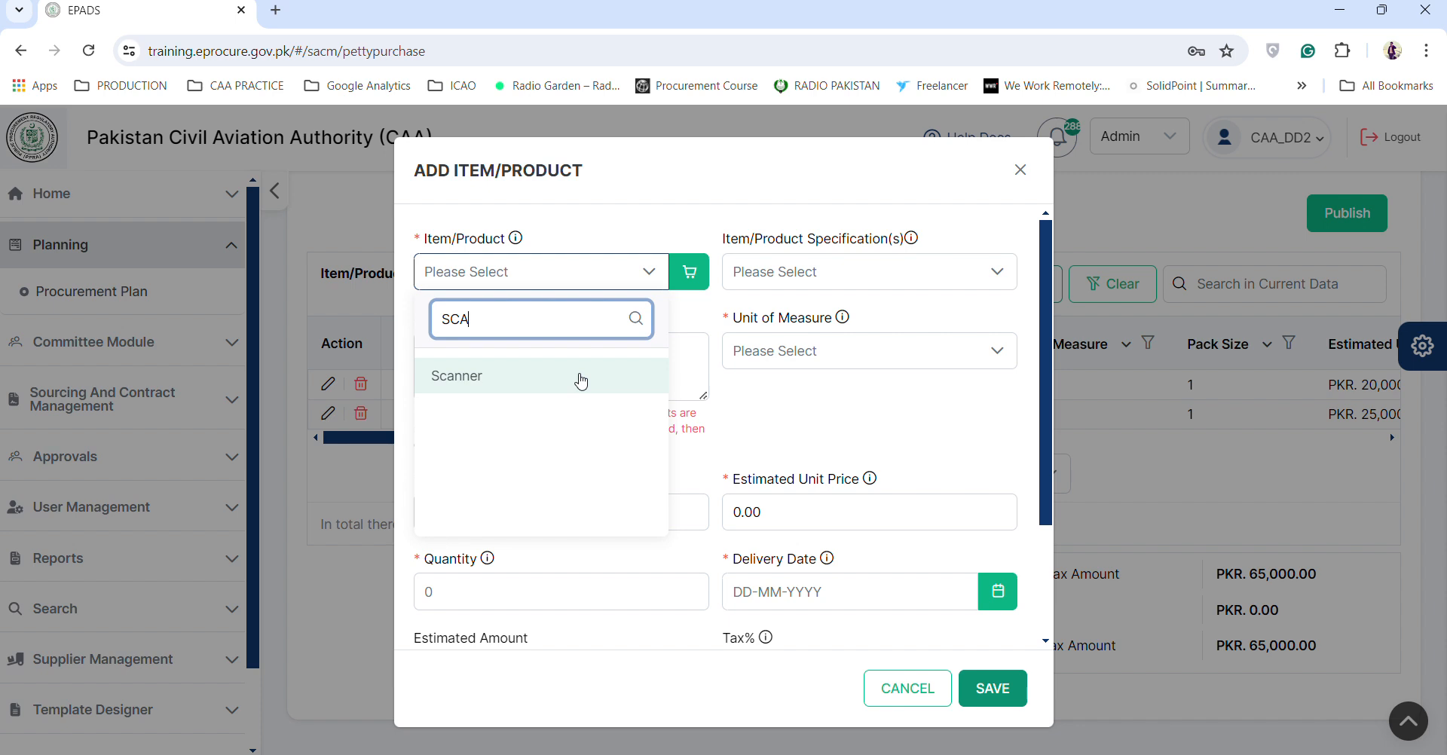
pyautogui.press('BackSpace')
pyautogui.press('BackSpace')
pyautogui.press('BackSpace')
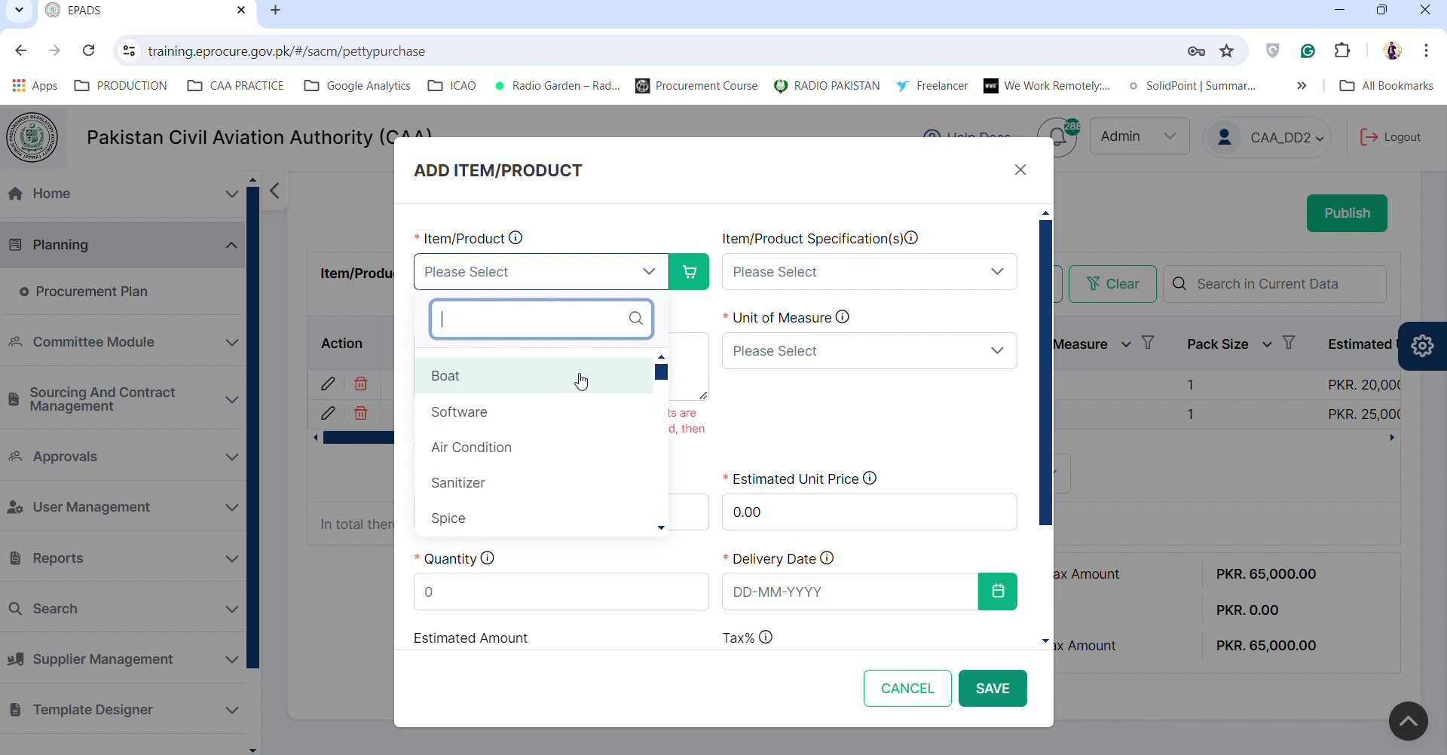
# - Find and choose "other" as the third item's product, and select "other" as its product specification too
pyautogui.write('OTHER')
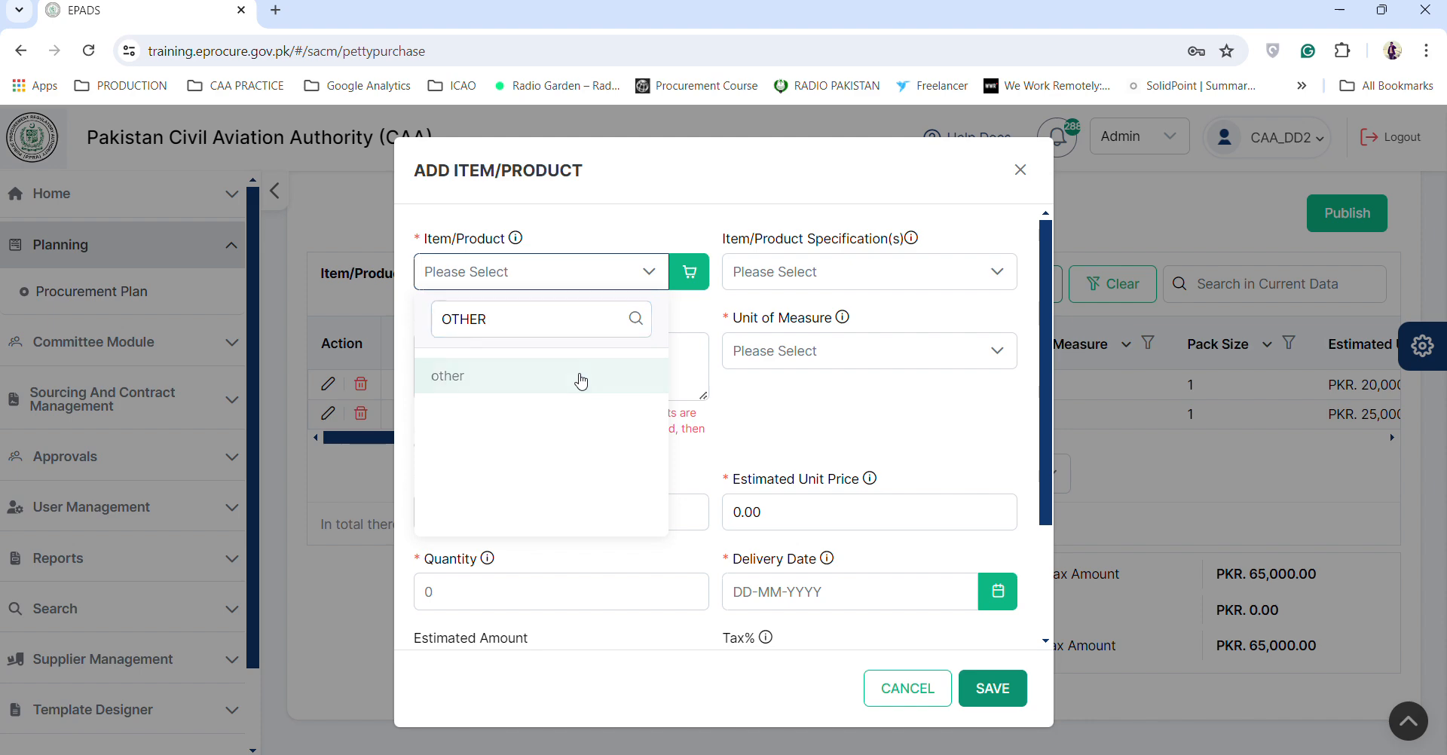
pyautogui.click(581, 381)
pyautogui.click(809, 277)
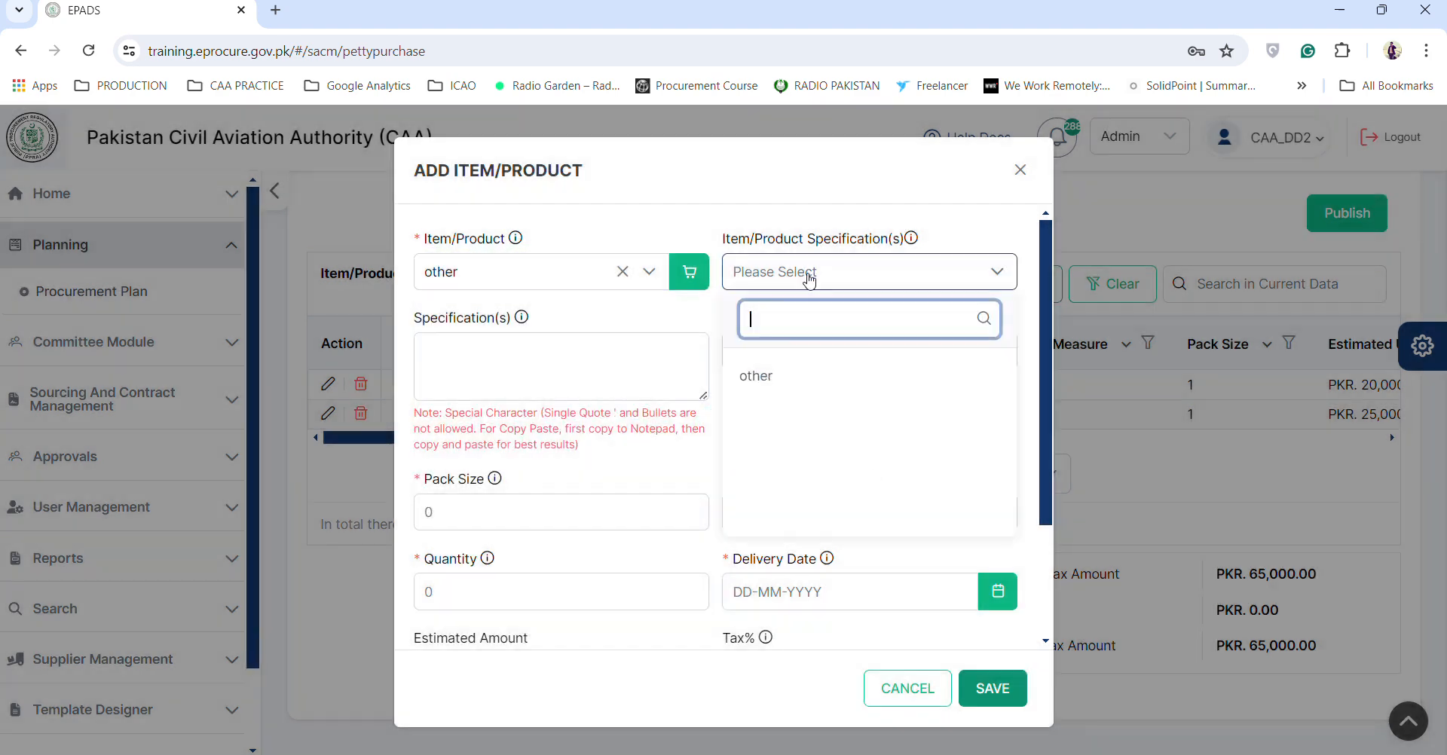
pyautogui.click(783, 377)
# - Enter "SCANNER 1022" as the third item's specification text, with EACH as unit of measure and 1 as pack size
pyautogui.click(632, 375)
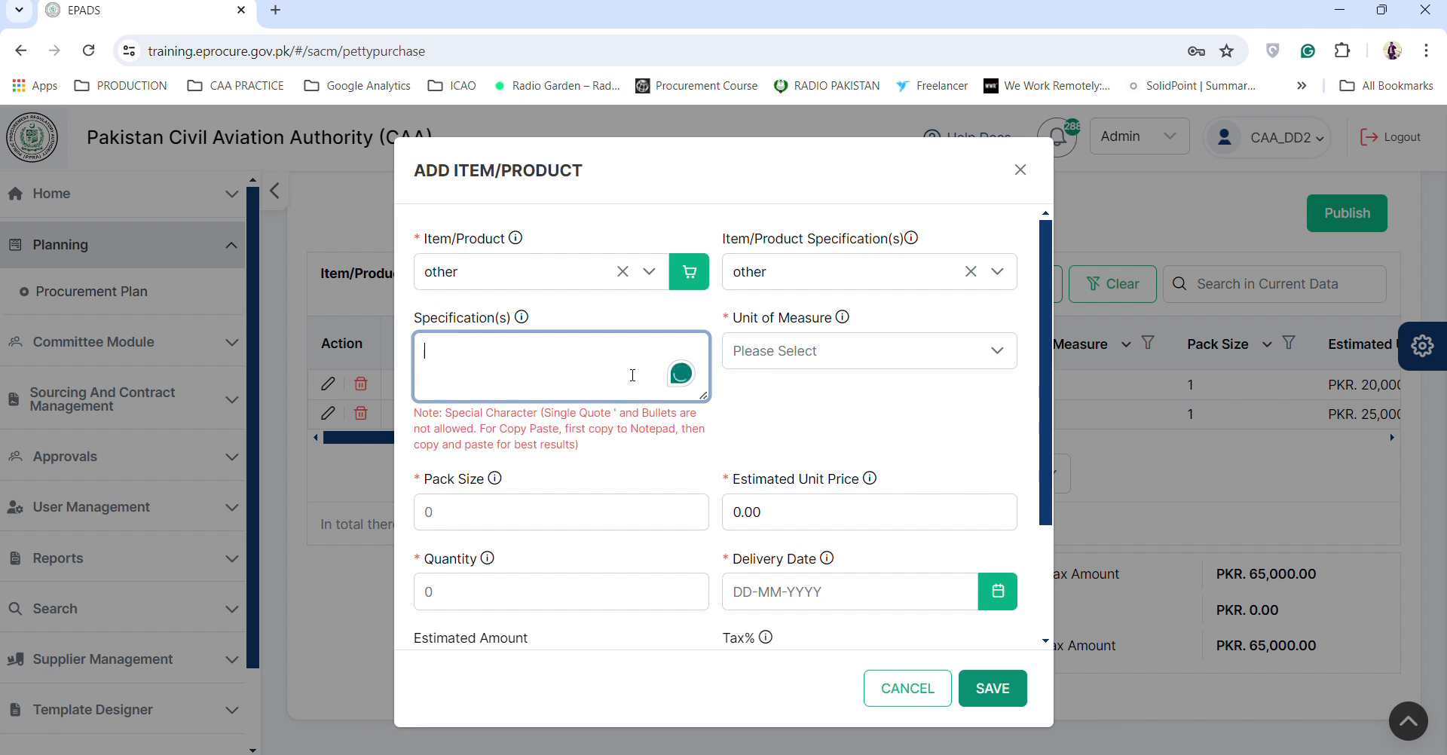
pyautogui.write('sCANNER 1022')
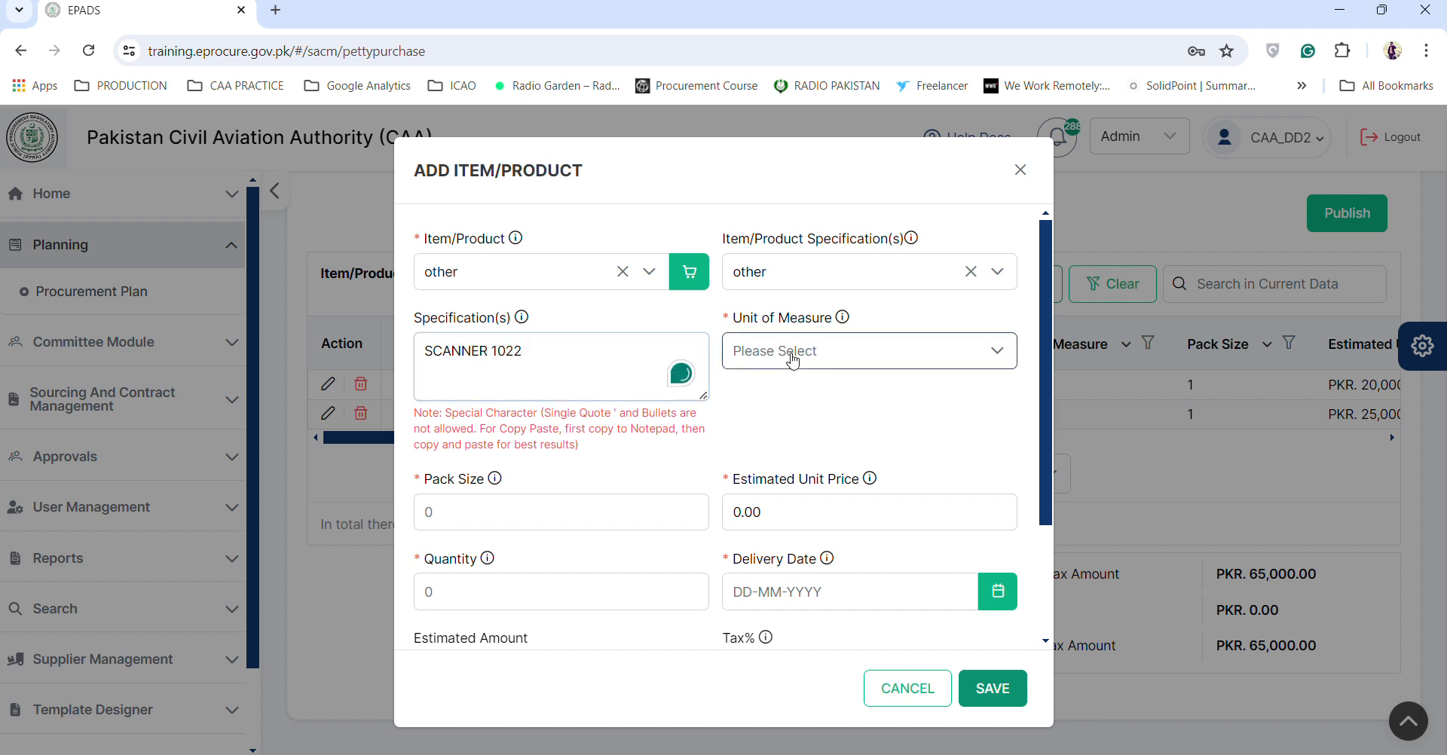
pyautogui.click(792, 357)
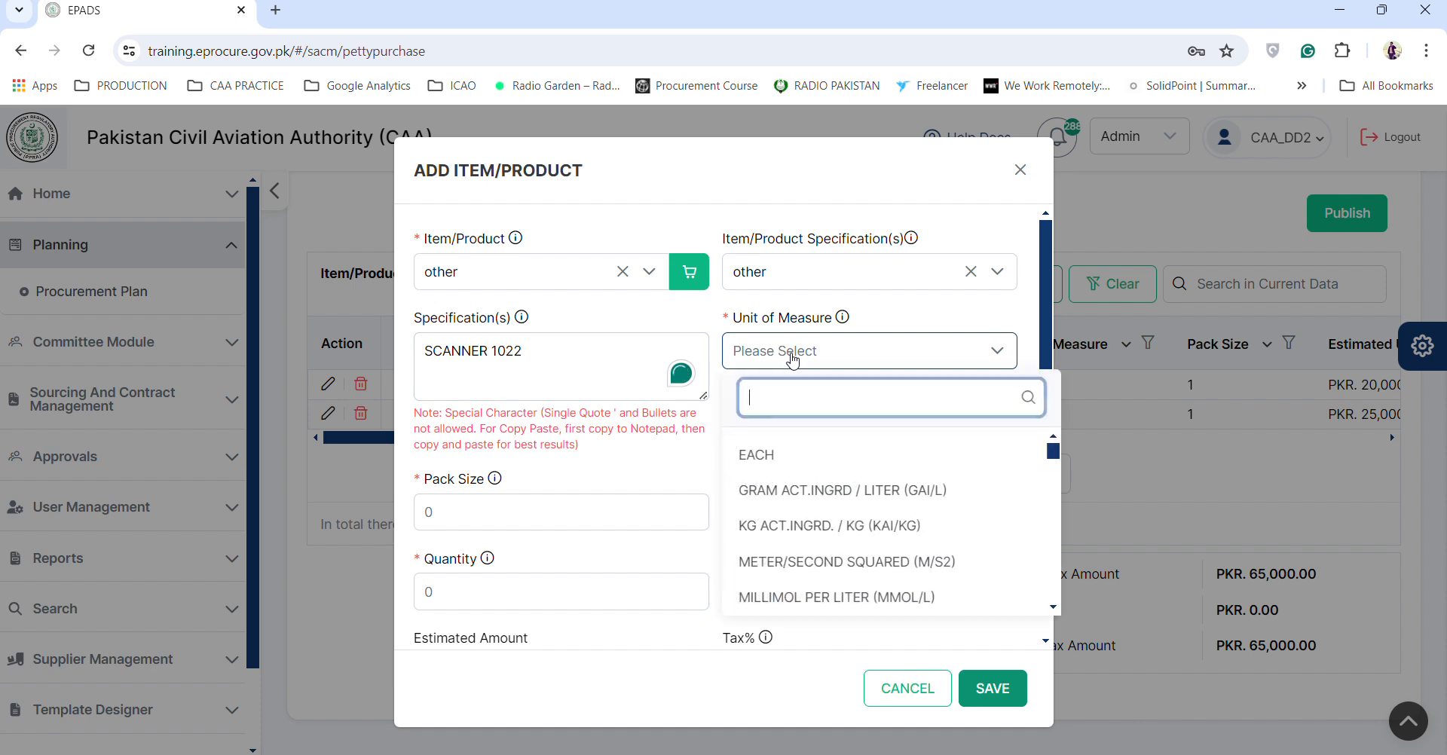
pyautogui.click(774, 455)
pyautogui.click(614, 520)
pyautogui.write('1')
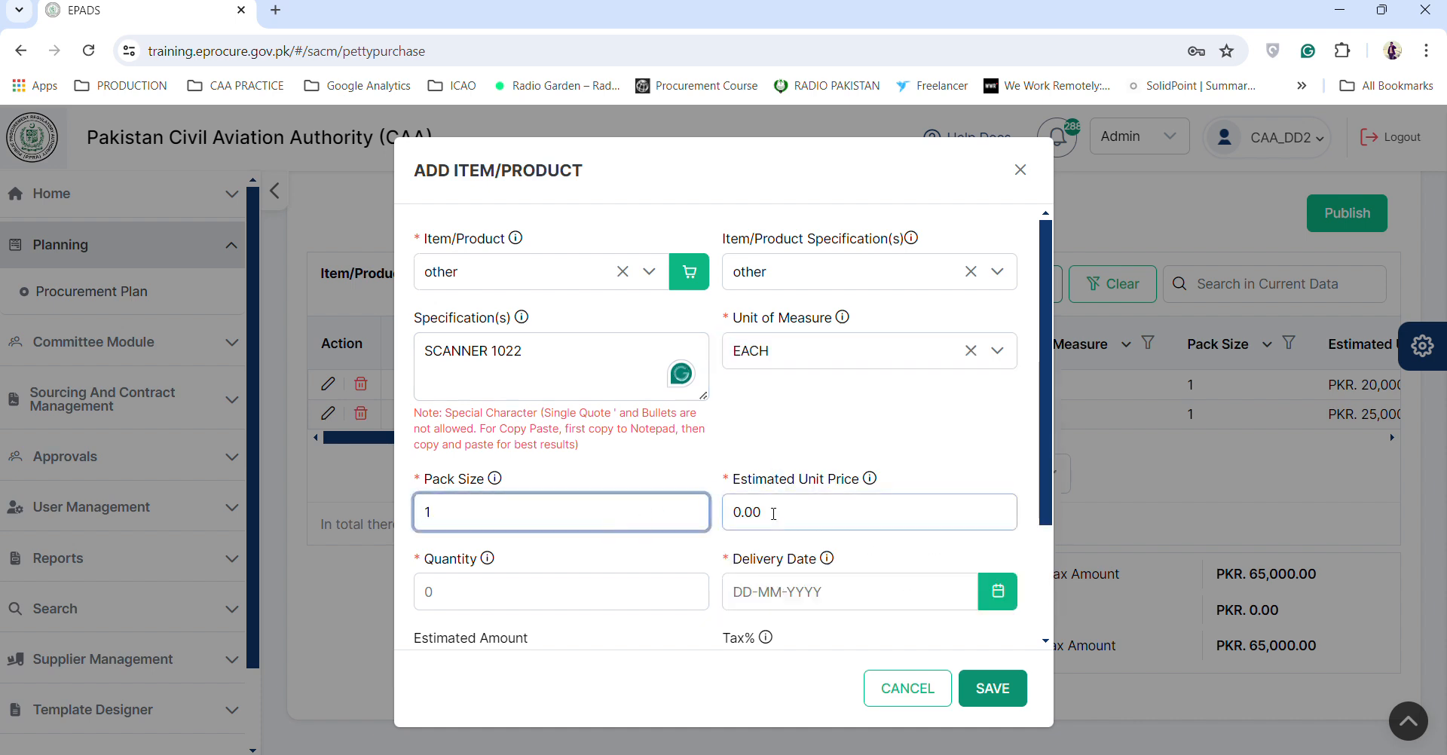
# - Set the scanner item's estimated unit price to 30,000 and its quantity to 1
pyautogui.click(738, 514)
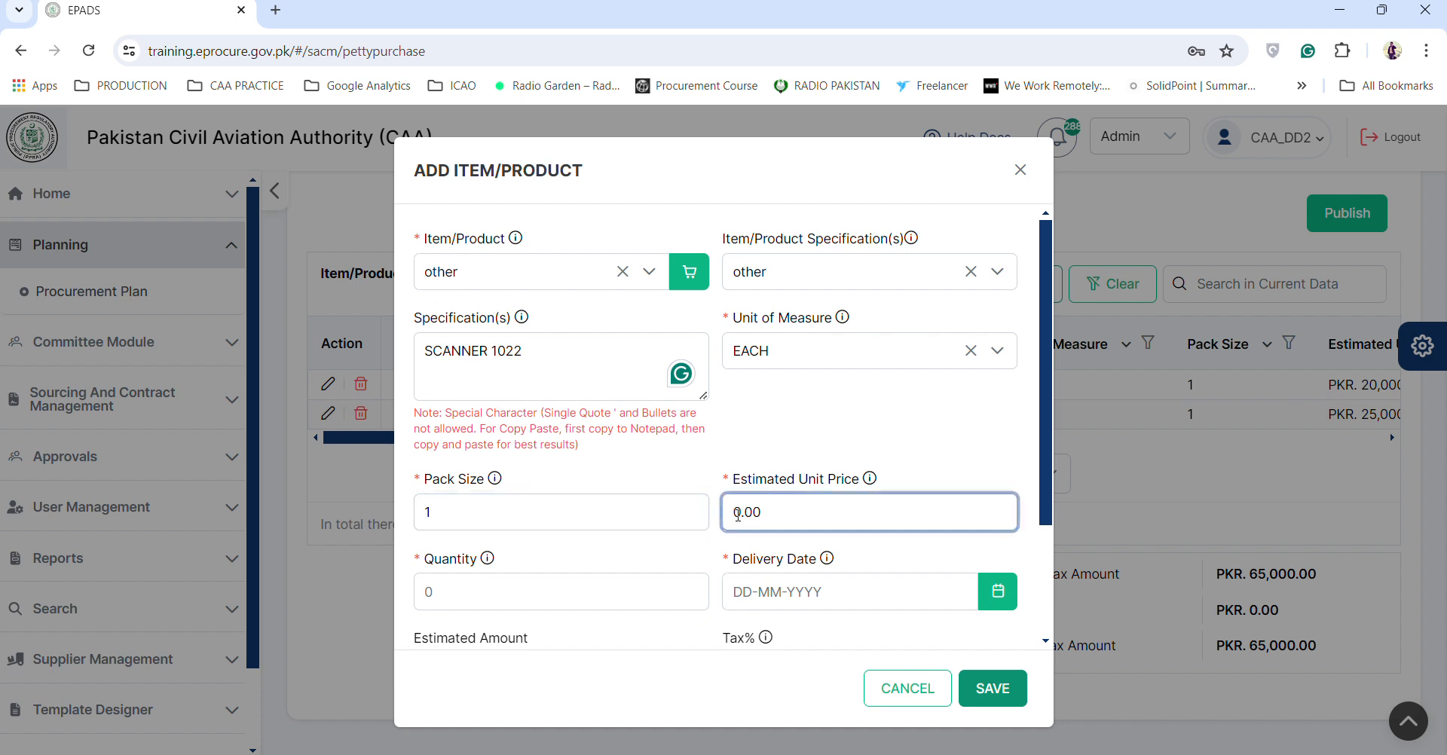
pyautogui.write('30000')
pyautogui.click(566, 584)
pyautogui.write('1')
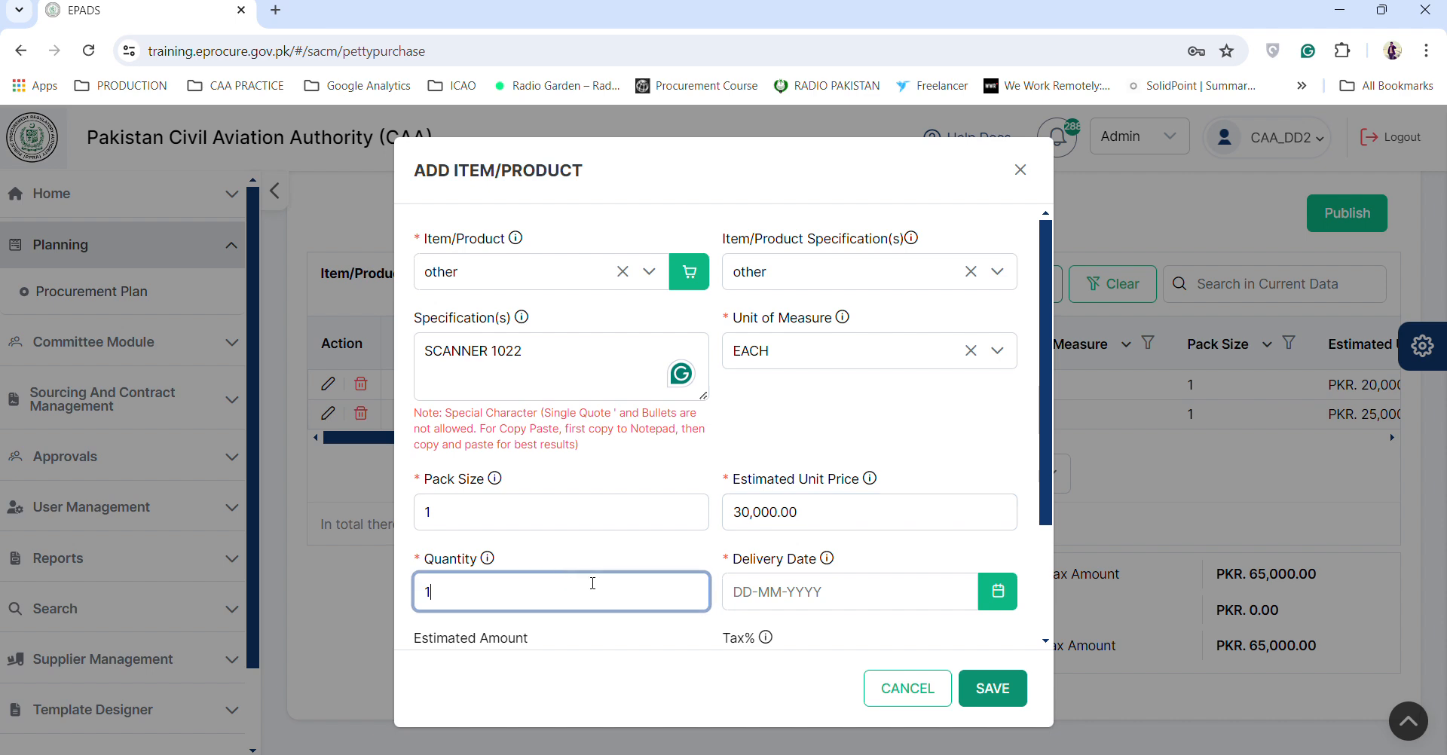
# - Enter 01-07-2024 as the scanner item's delivery date and save the item without a tax rate
pyautogui.click(756, 592)
pyautogui.write('01-07-2024')
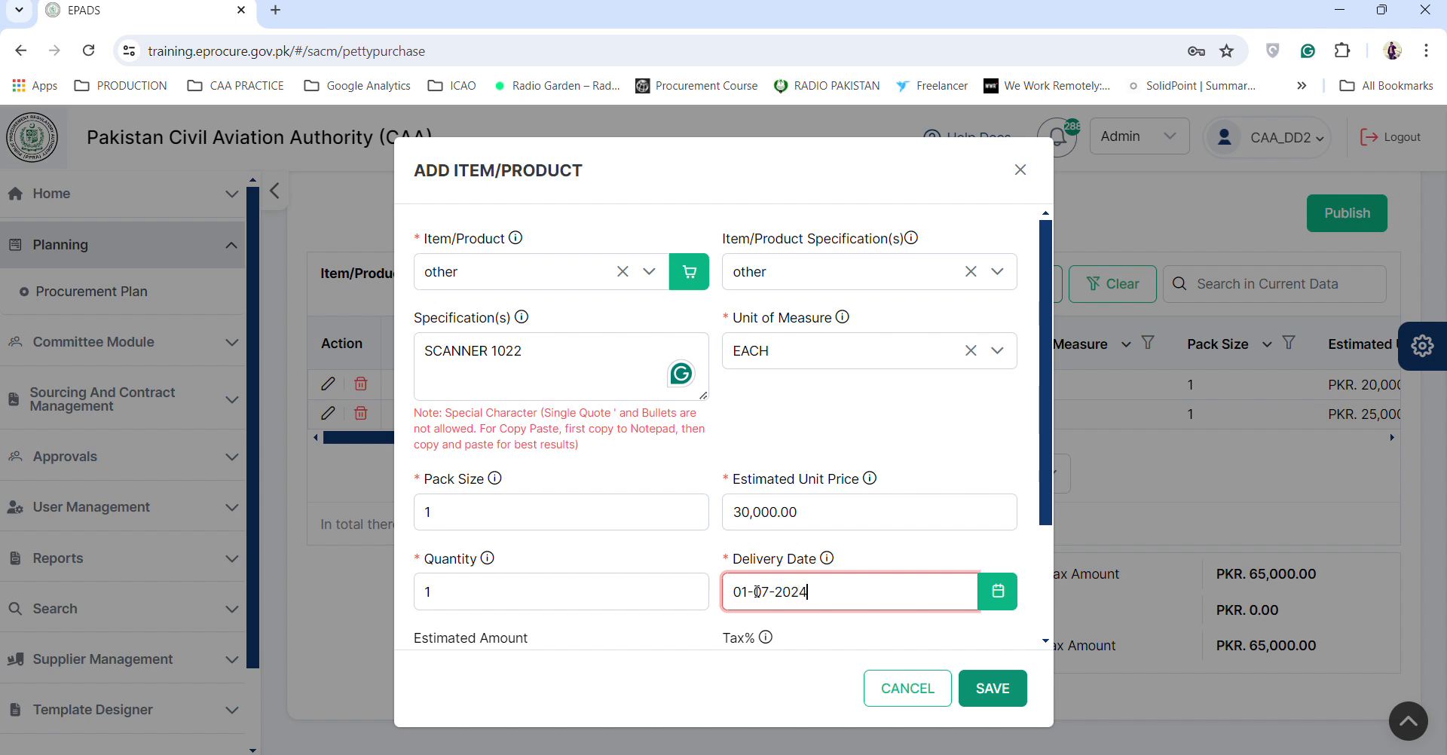
pyautogui.scroll(-2, 637, 513)
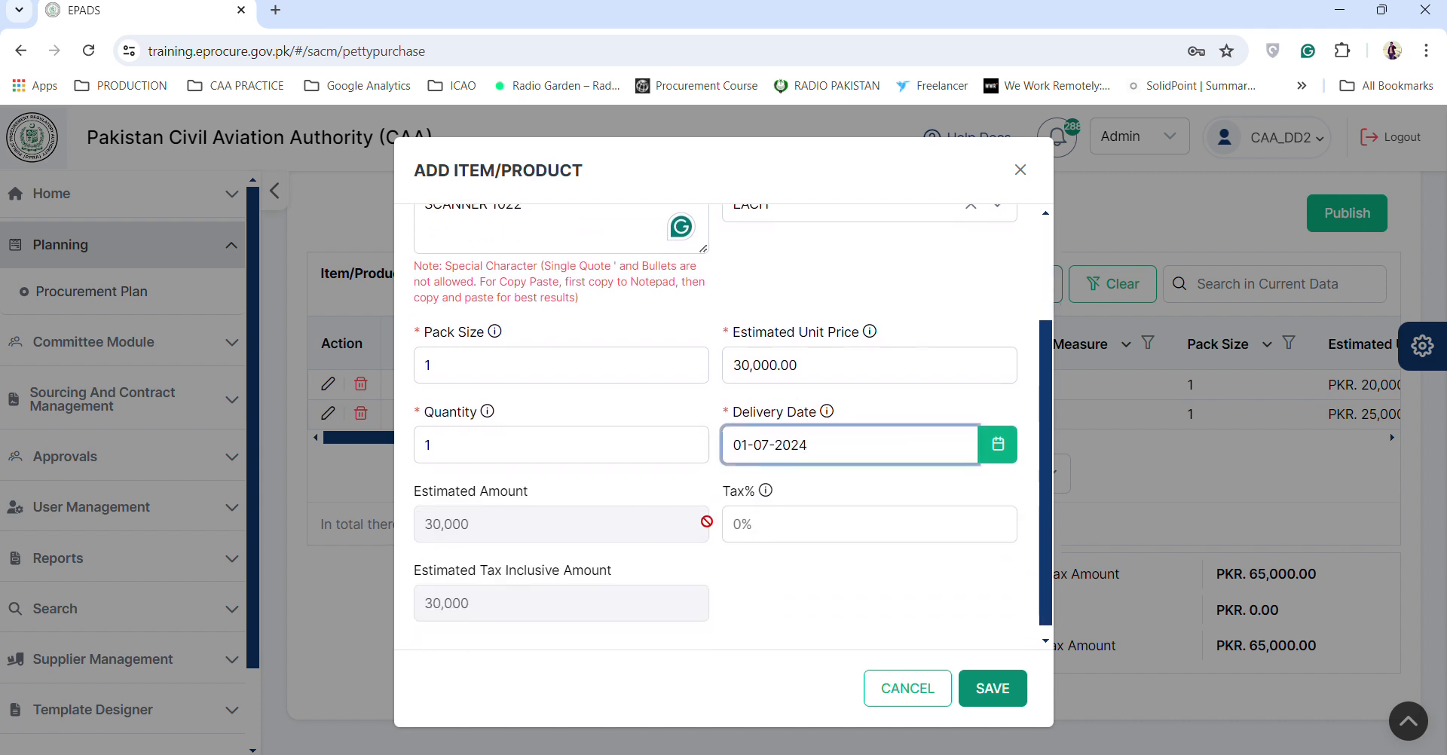
pyautogui.click(761, 525)
pyautogui.click(992, 685)
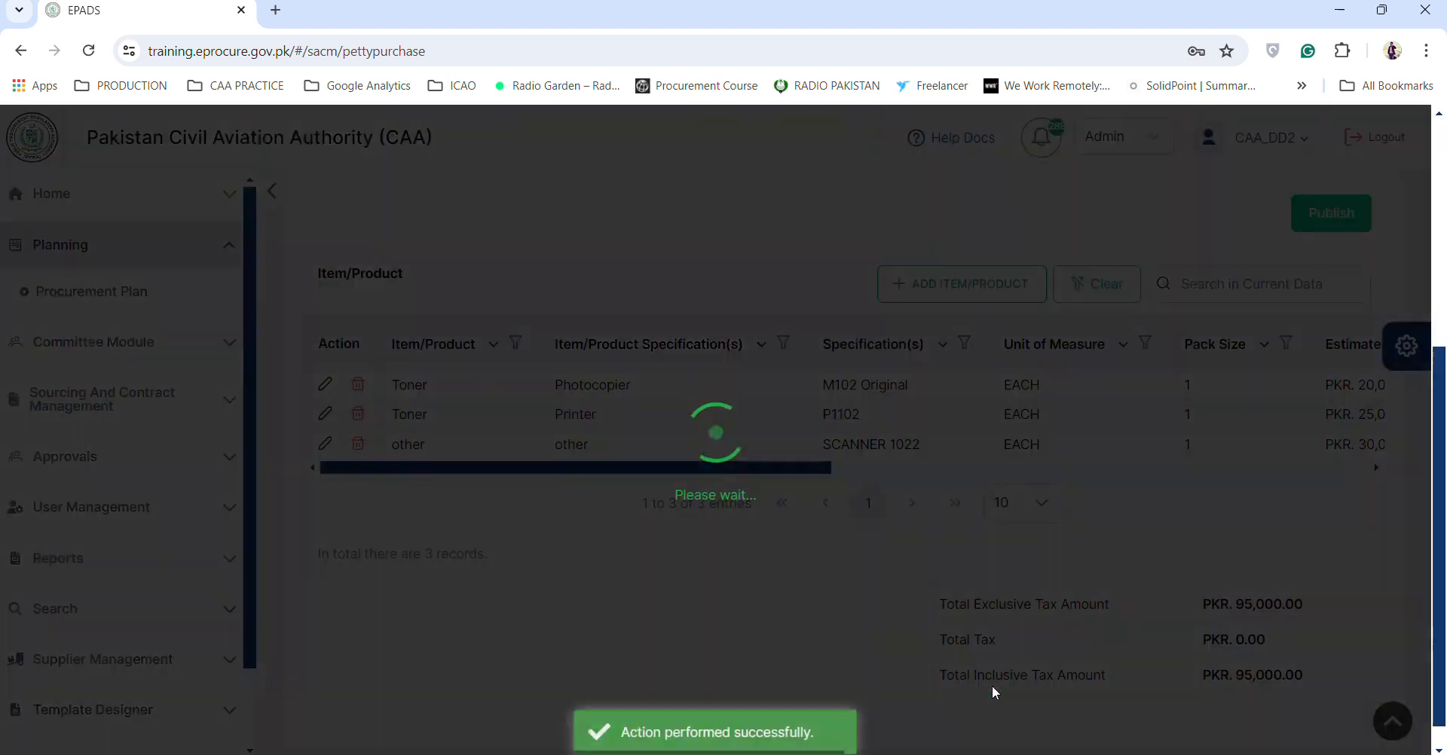
pyautogui.scroll(-1, 869, 492)
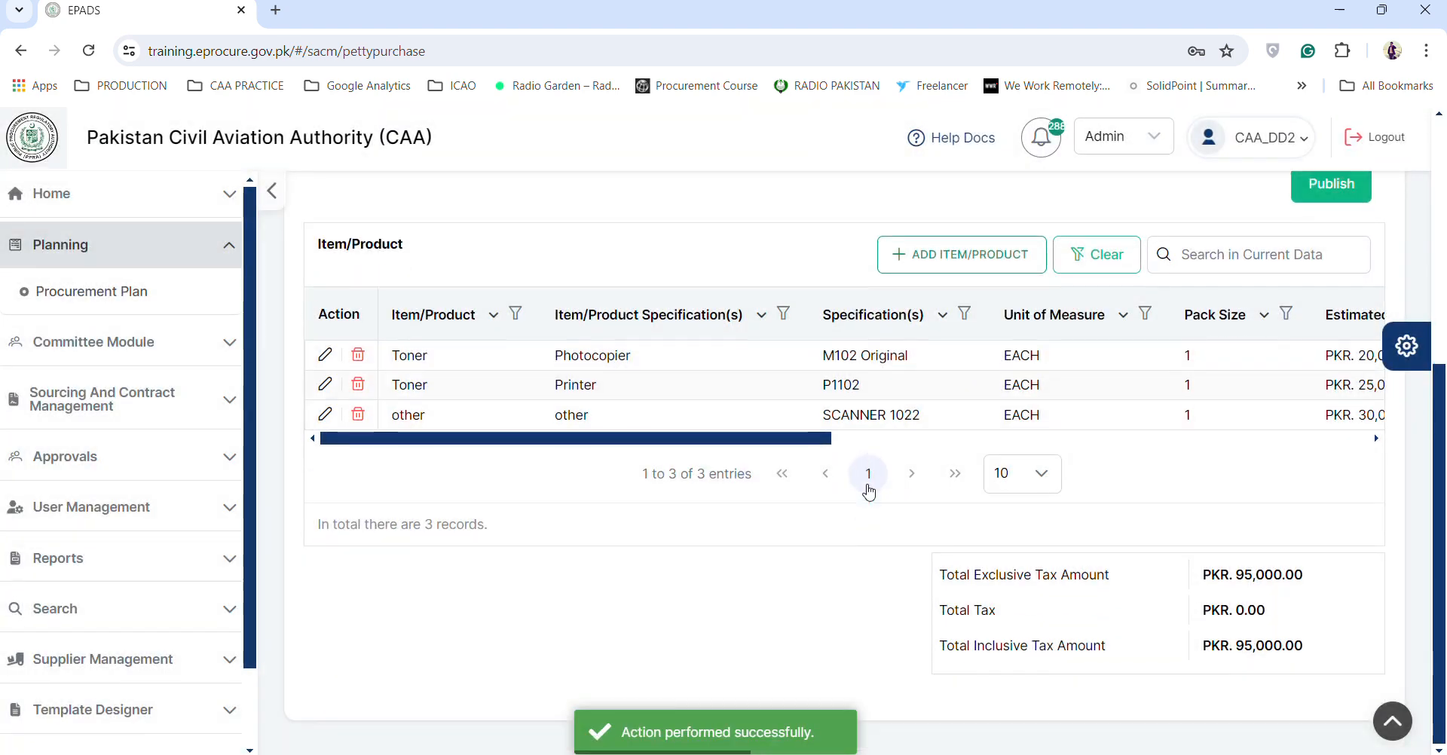
# - Edit the printer toner item, setting its estimated unit price to 50,000 with no tax rate, and save it
pyautogui.click(324, 386)
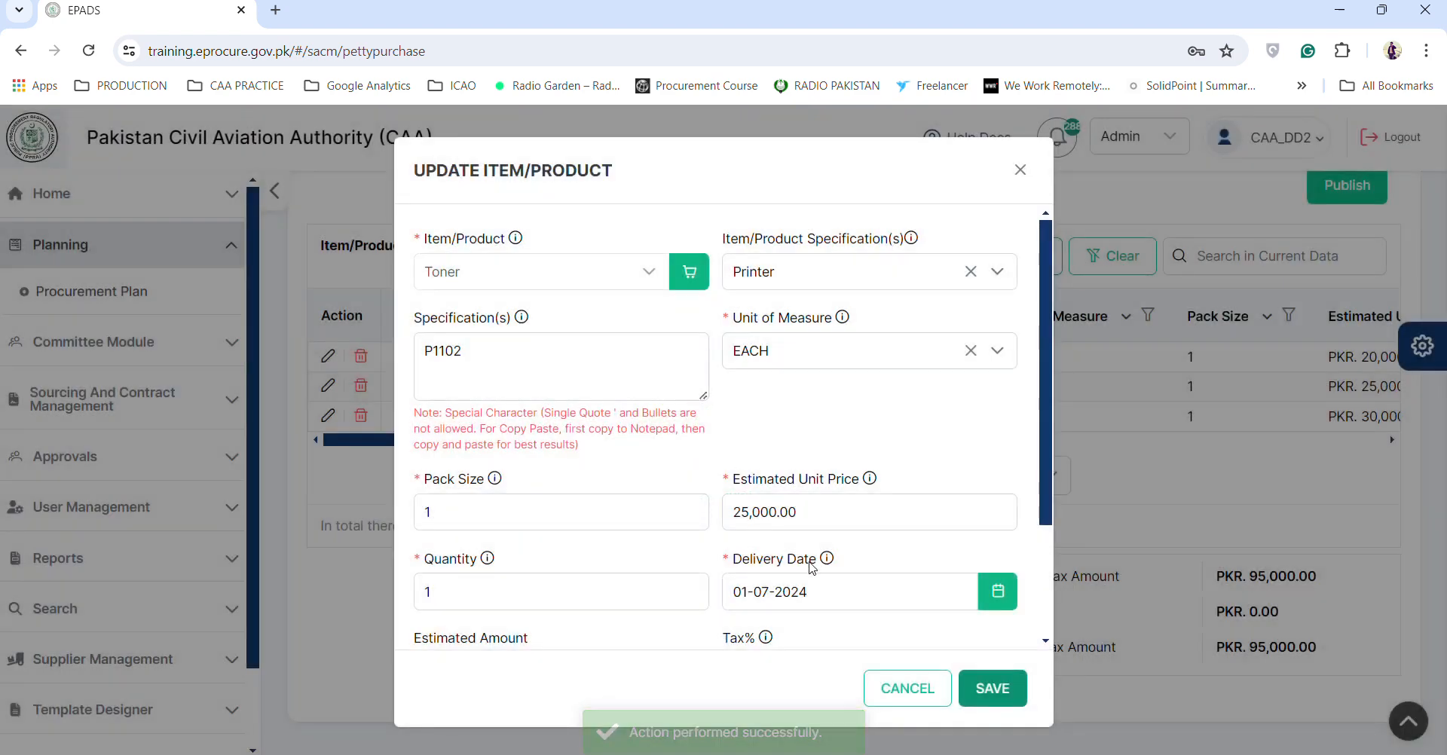
pyautogui.scroll(-2, 812, 569)
pyautogui.click(750, 568)
pyautogui.press('BackSpace')
pyautogui.press('BackSpace')
pyautogui.press('BackSpace')
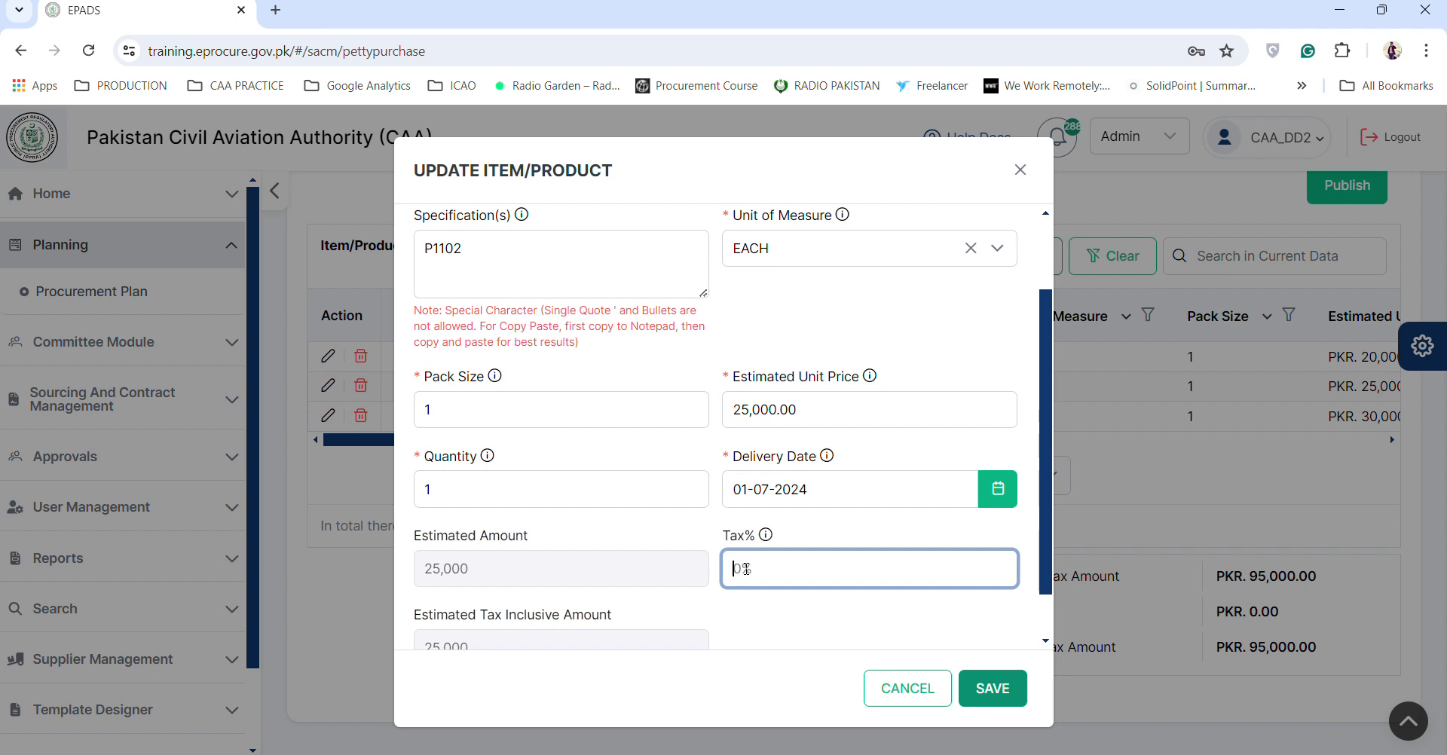
pyautogui.click(748, 409)
pyautogui.press('BackSpace')
pyautogui.press('BackSpace')
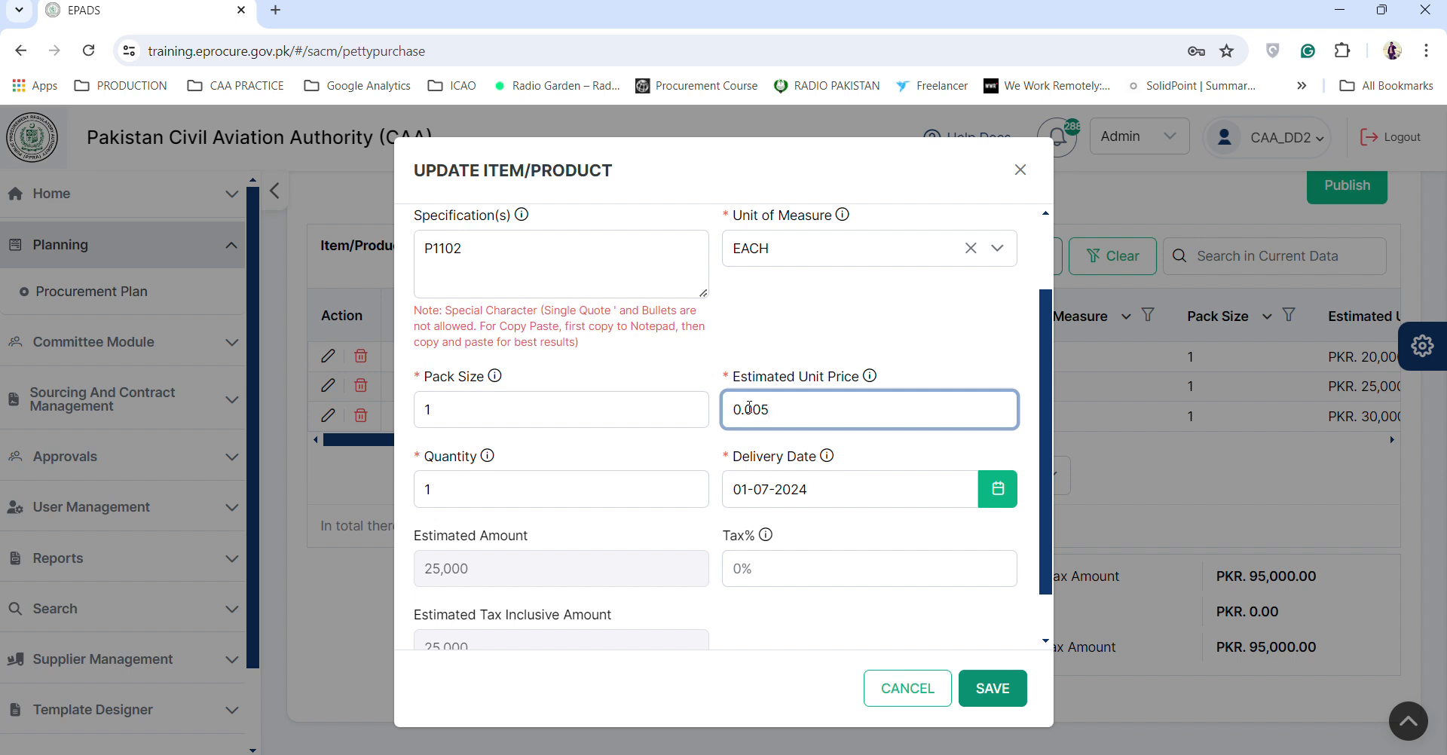
pyautogui.press('BackSpace')
pyautogui.press('BackSpace')
pyautogui.press('BackSpace')
pyautogui.press('BackSpace')
pyautogui.write('50,000')
pyautogui.click(1013, 688)
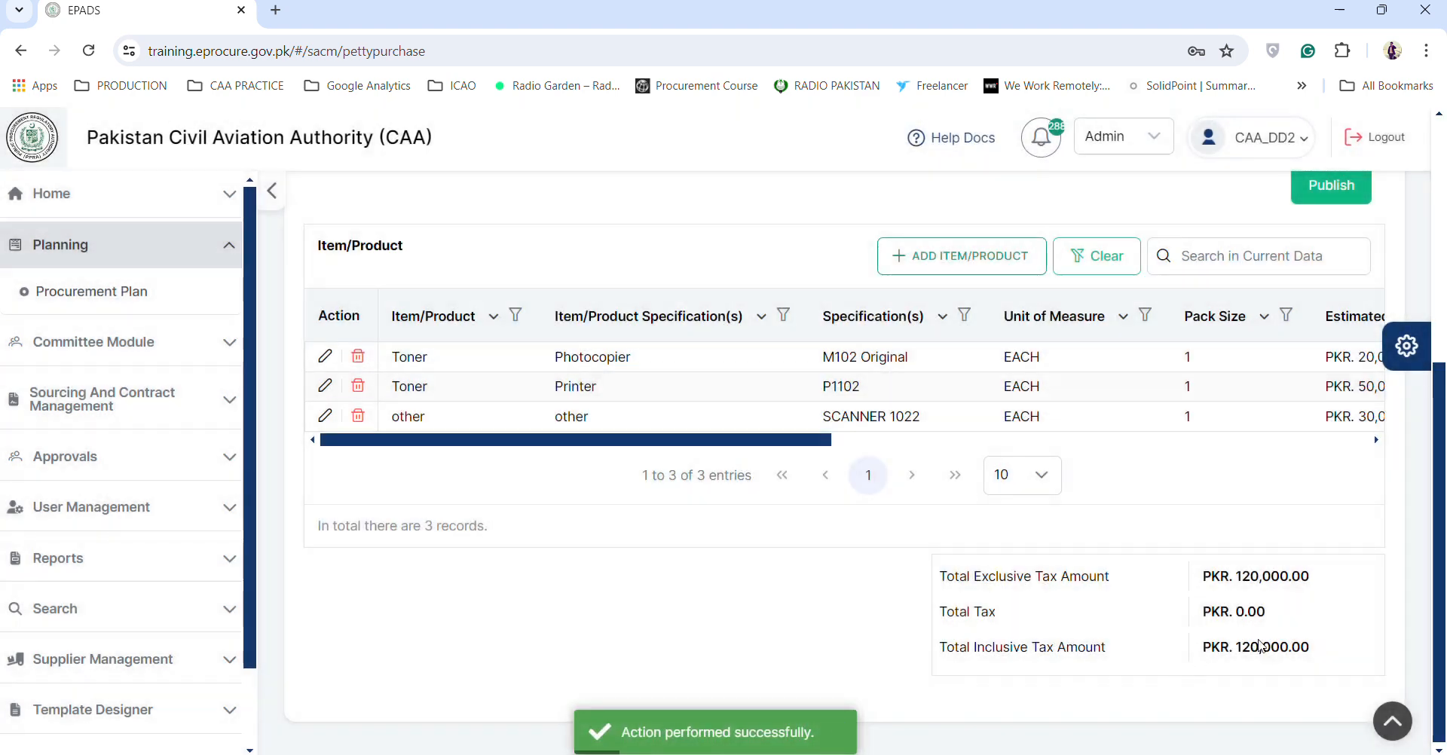
# - Compare the estimated cost in the petty purchase header with the total amounts below the item list
pyautogui.scroll(2, 1228, 617)
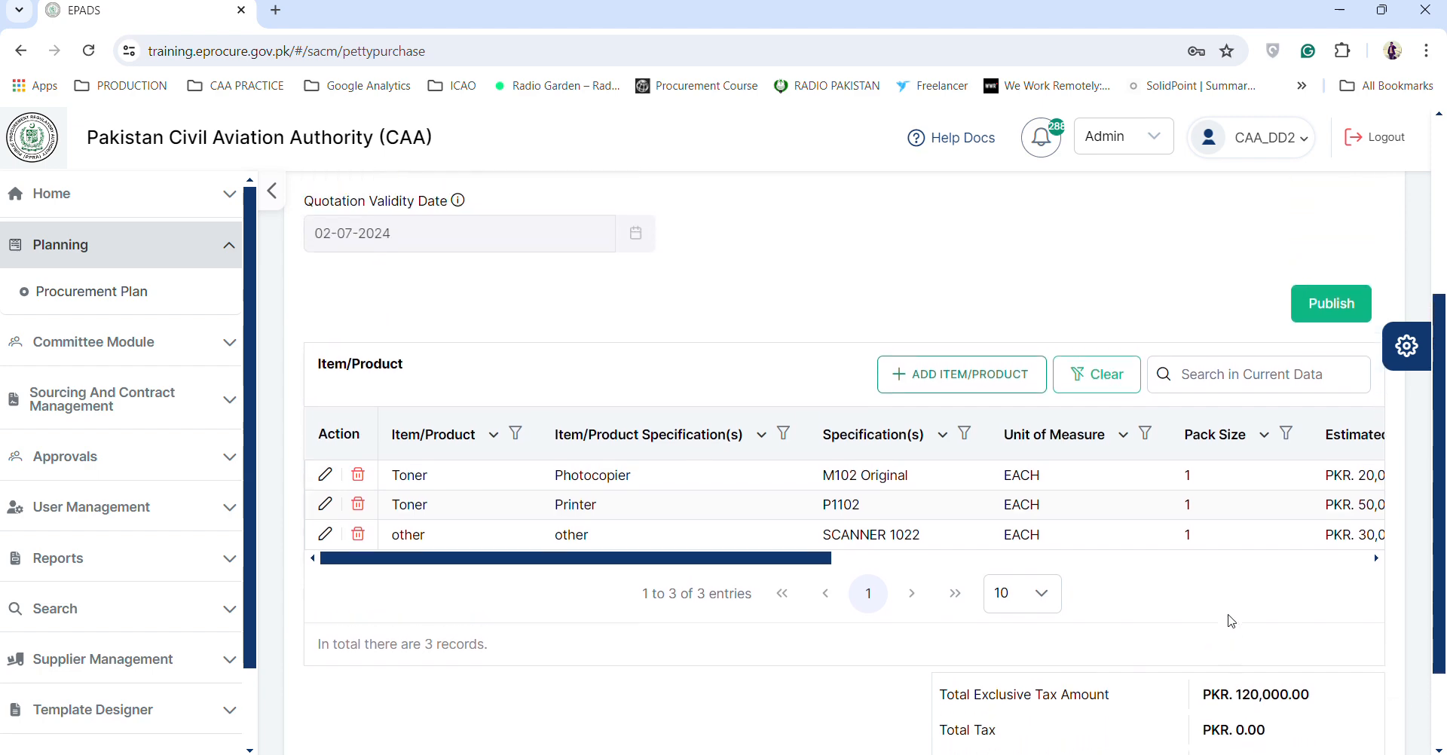
pyautogui.scroll(3, 1231, 620)
pyautogui.scroll(-4, 1231, 620)
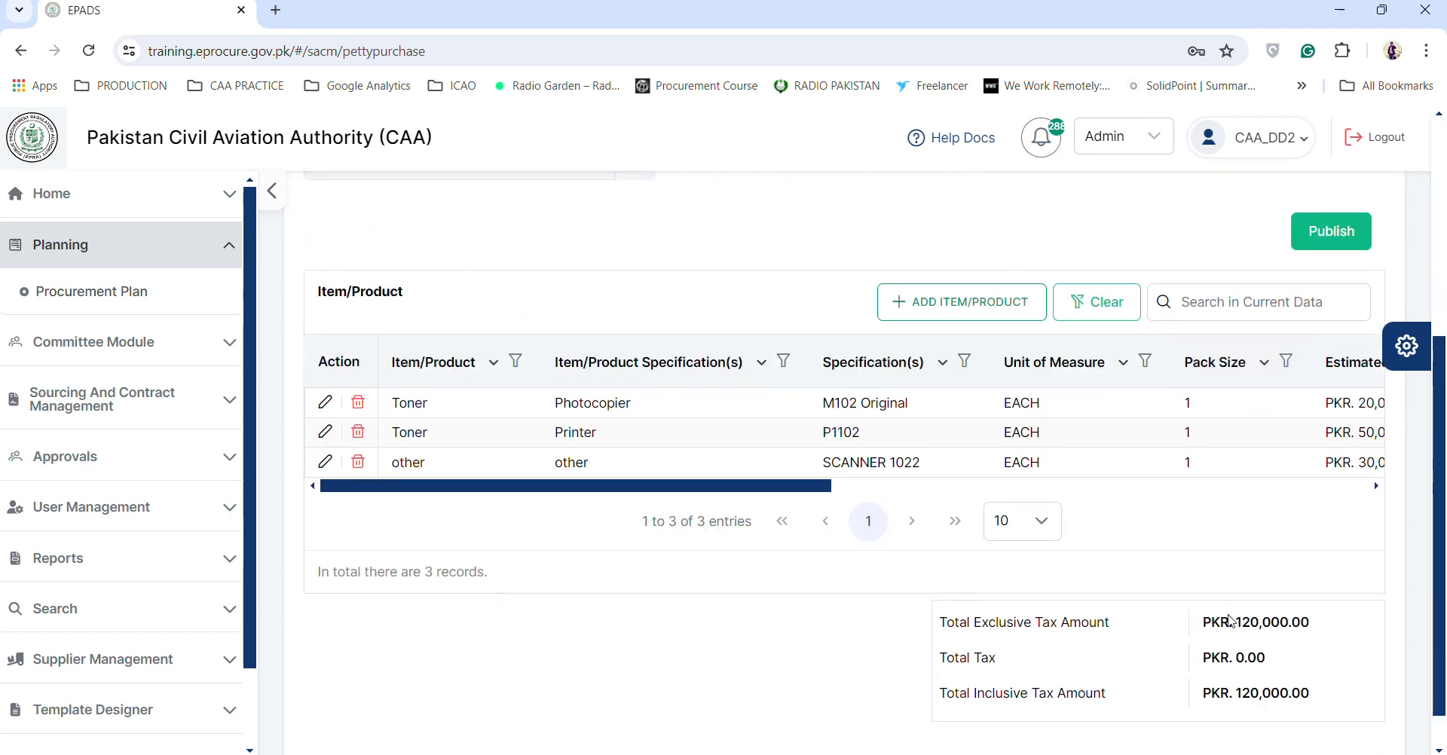
pyautogui.scroll(-1, 1228, 620)
pyautogui.scroll(6, 1221, 614)
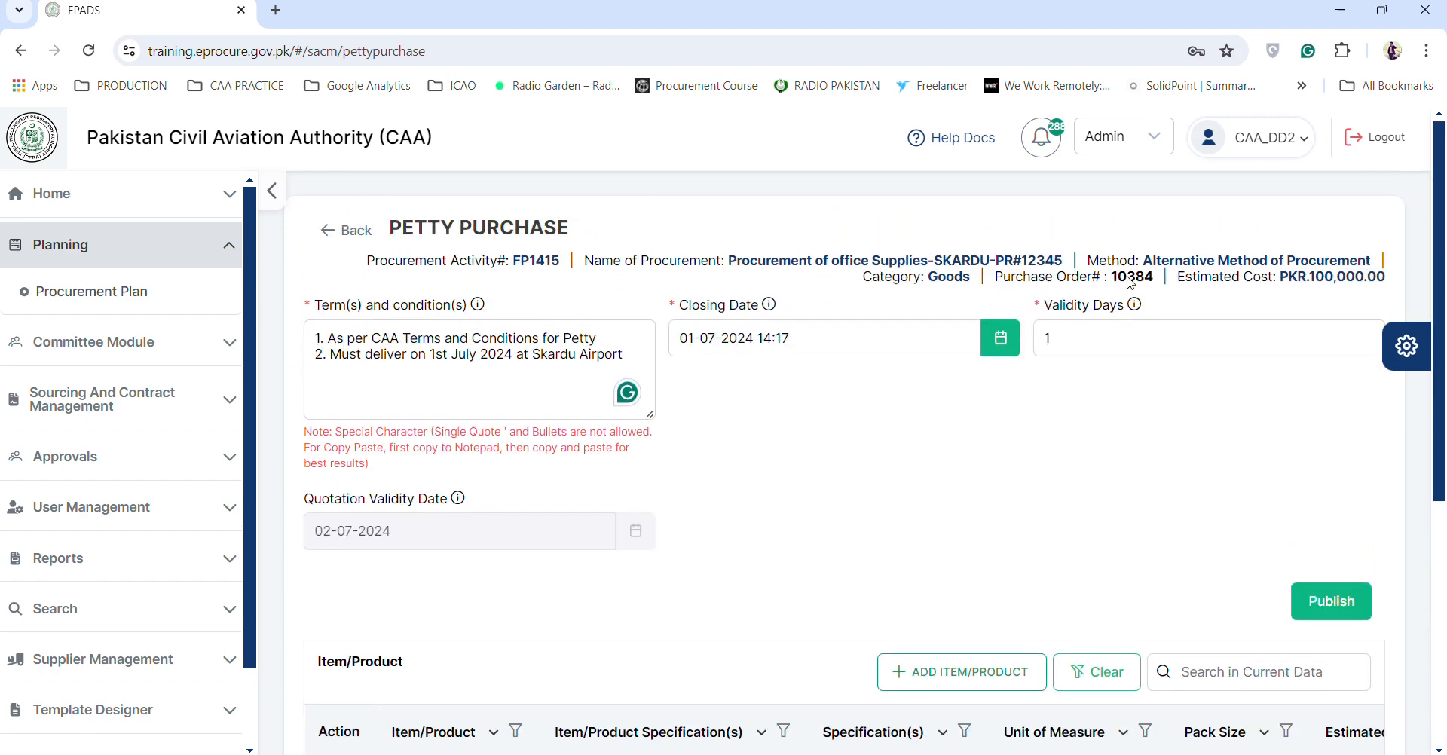
pyautogui.scroll(-5, 529, 351)
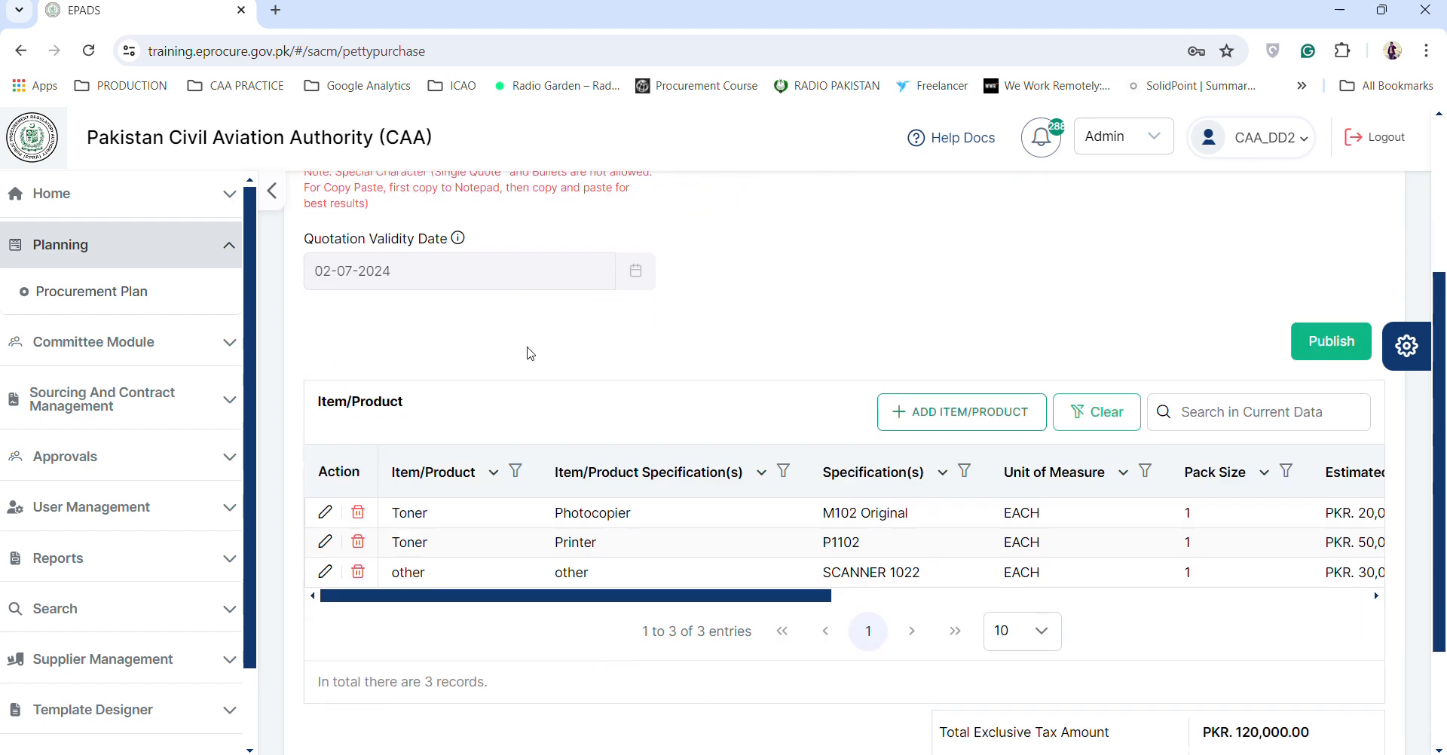
pyautogui.scroll(-1, 771, 419)
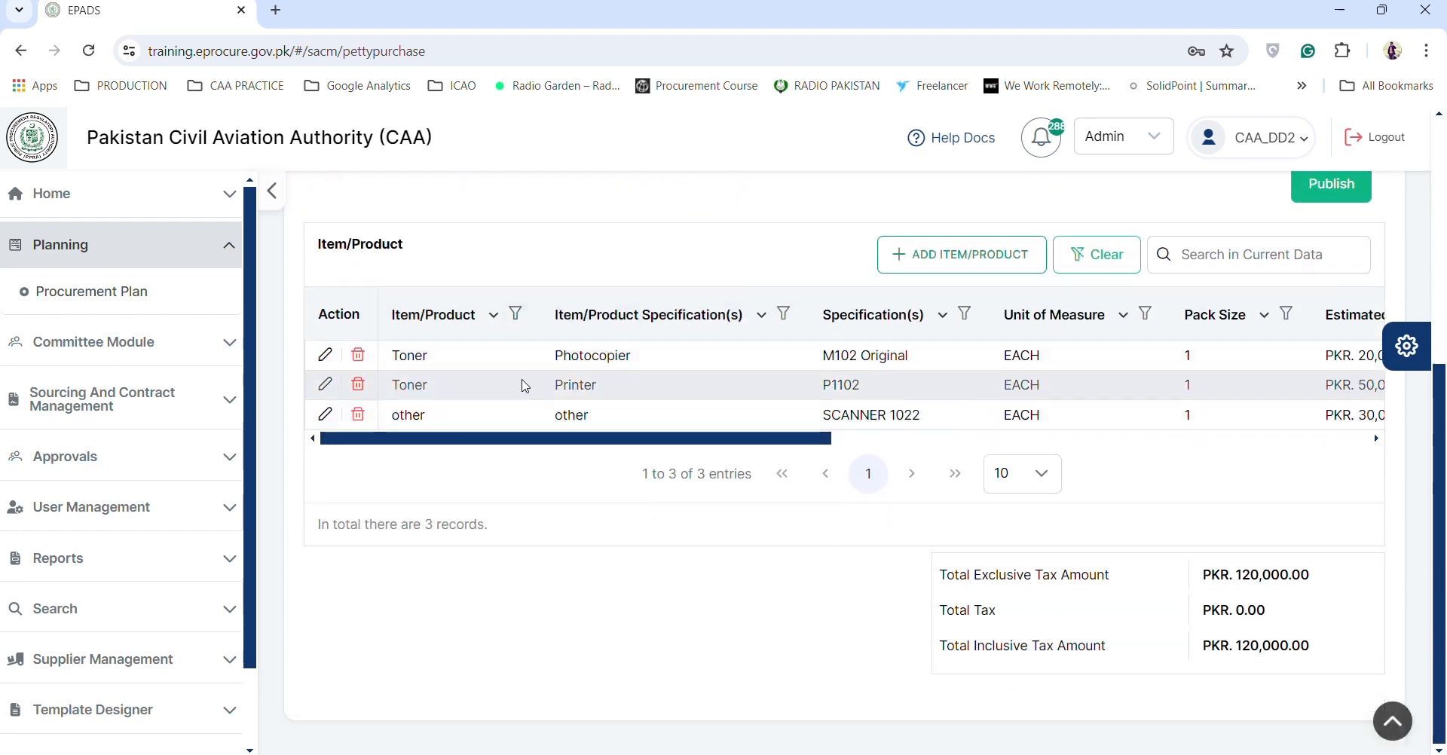
pyautogui.scroll(1, 520, 386)
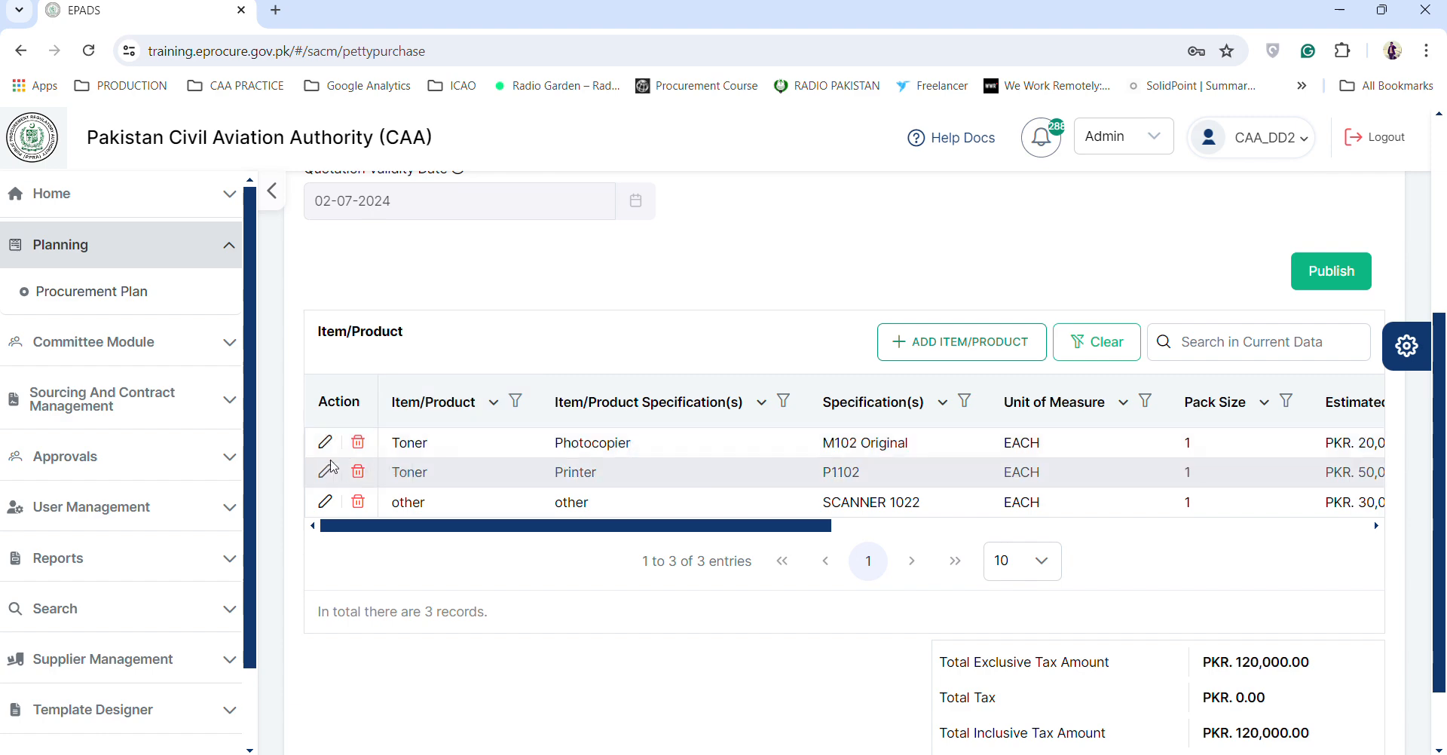
# - Try to save the photocopier toner item with an estimated unit price of 500,000
pyautogui.click(327, 443)
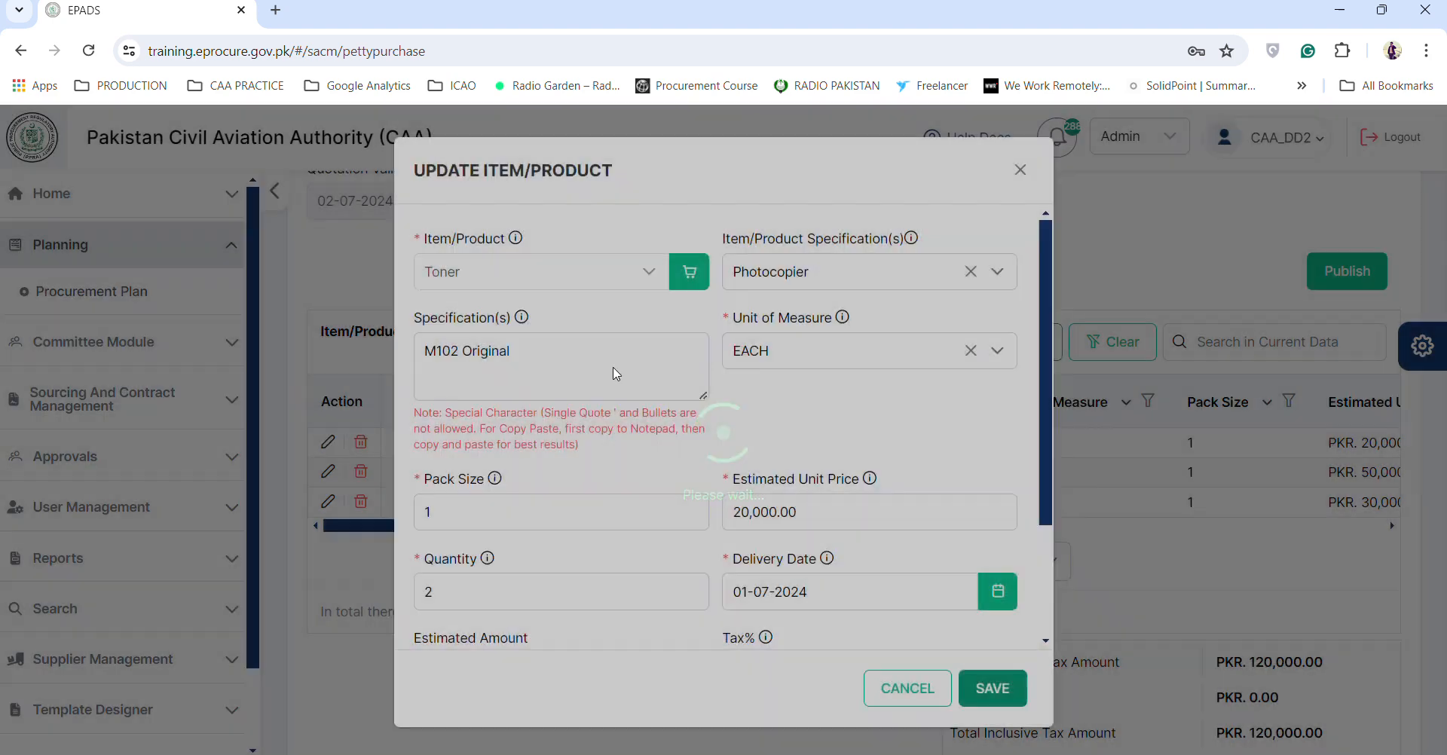
pyautogui.click(780, 497)
pyautogui.write('3')
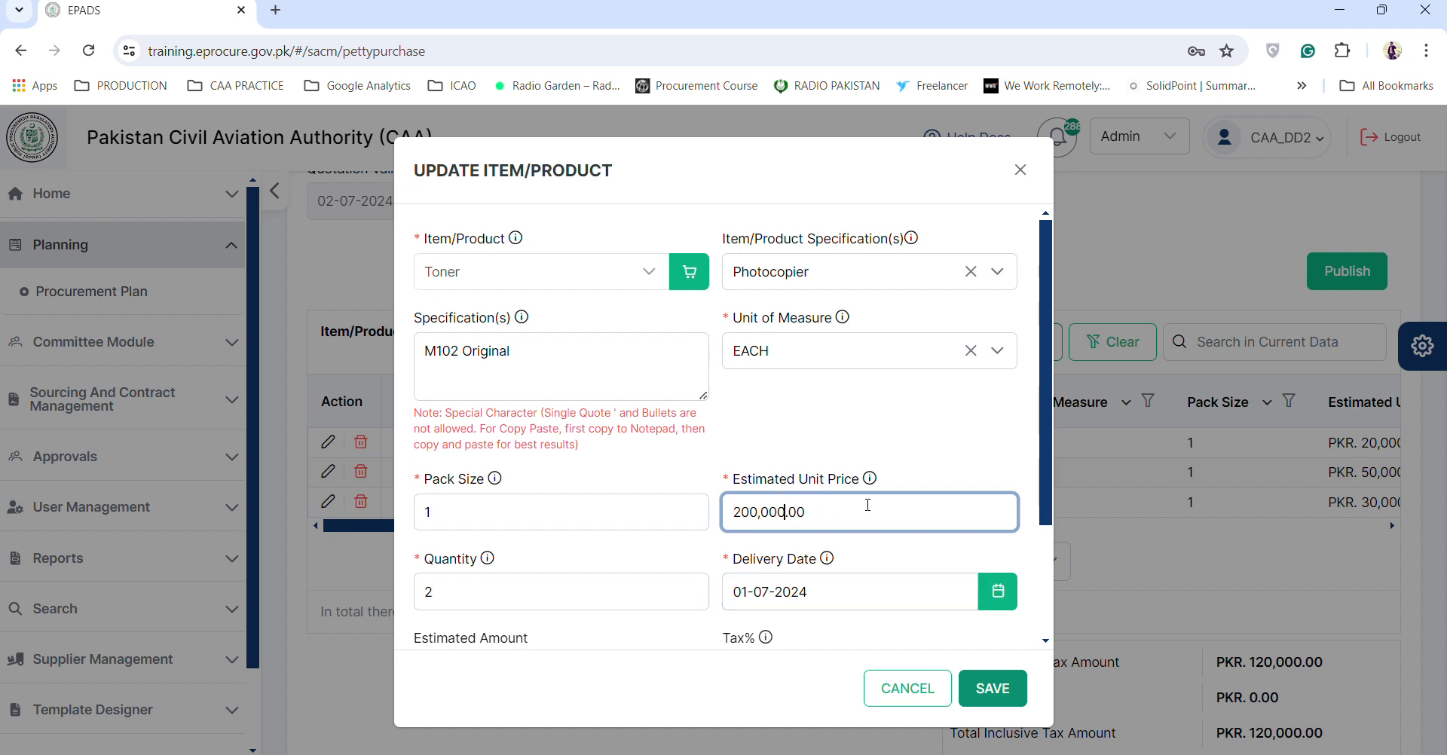
pyautogui.press('BackSpace')
pyautogui.press('BackSpace')
pyautogui.press('BackSpace')
pyautogui.press('BackSpace')
pyautogui.press('BackSpace')
pyautogui.press('BackSpace')
pyautogui.write('500000')
pyautogui.click(992, 687)
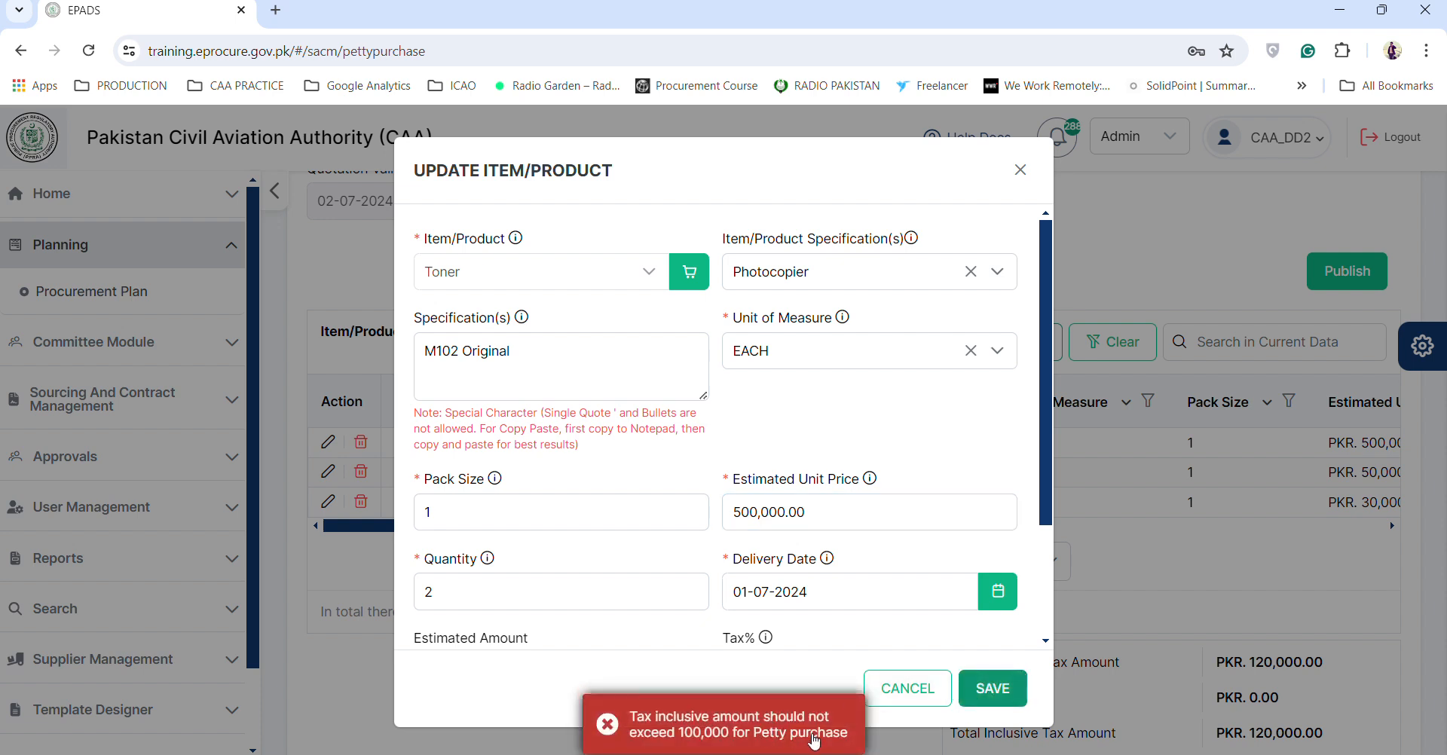
# - Set the photocopier toner's estimated unit price back to 20,000 and save the item
pyautogui.click(756, 505)
pyautogui.moveTo(756, 505); pyautogui.dragTo(720, 515)
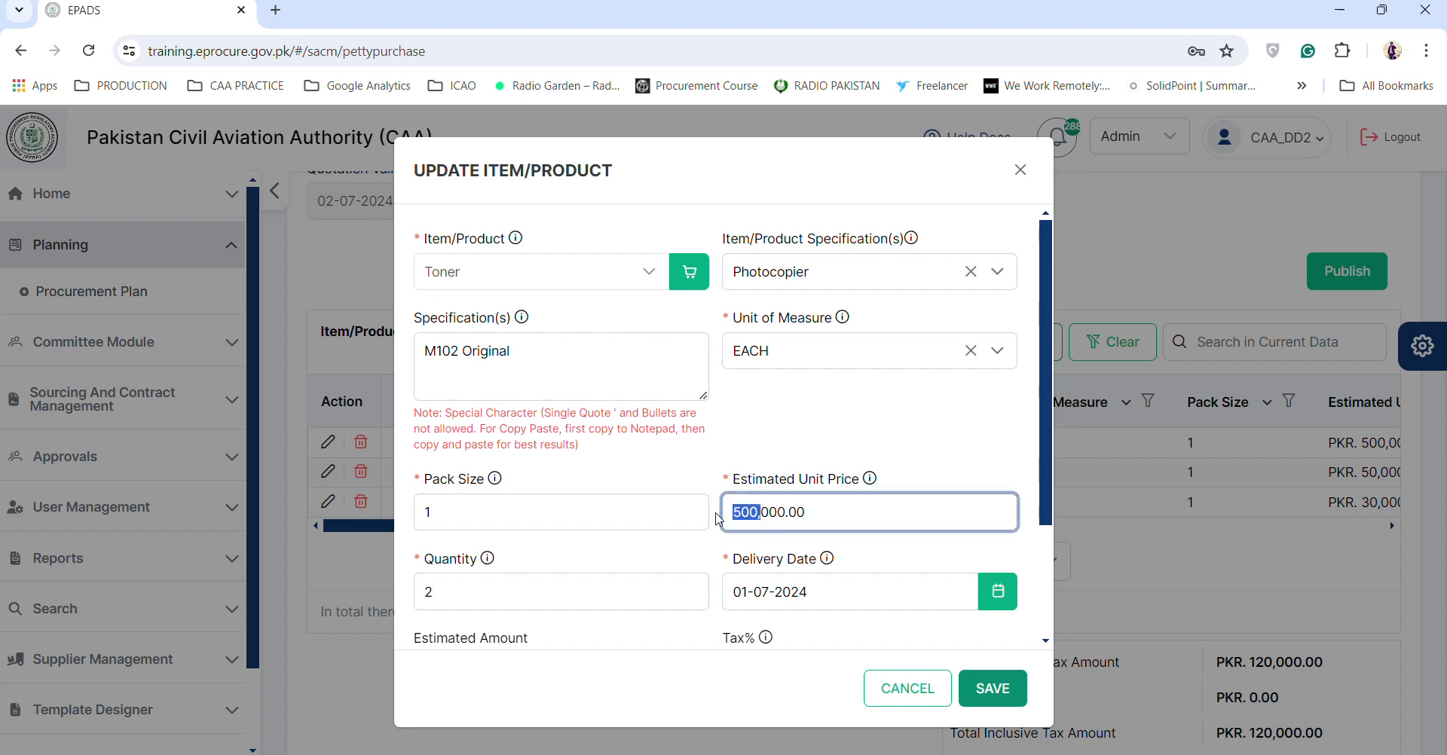
pyautogui.write('20')
pyautogui.click(992, 687)
# - Edit the scanner item, setting its estimated unit price to 15,000, and save it
pyautogui.scroll(-1, 860, 573)
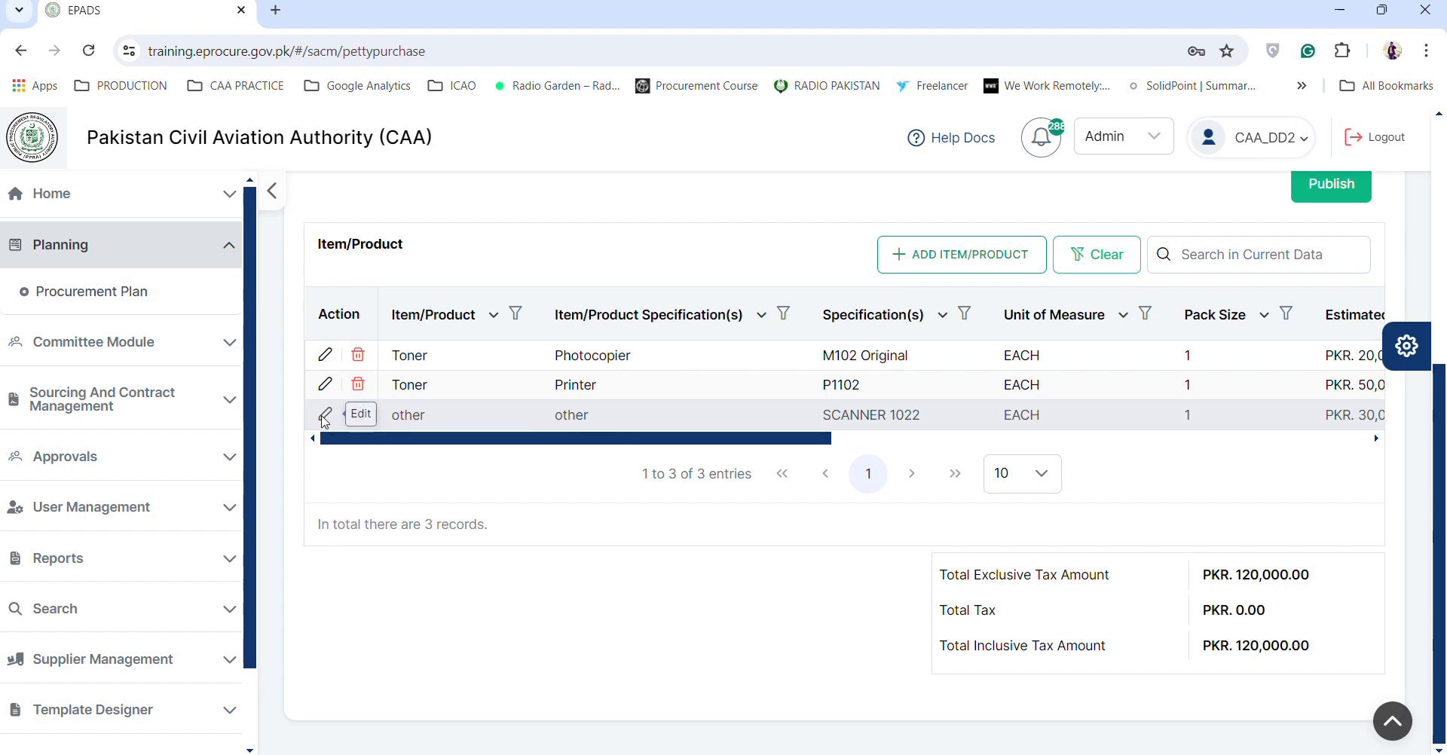
pyautogui.click(324, 415)
pyautogui.click(745, 513)
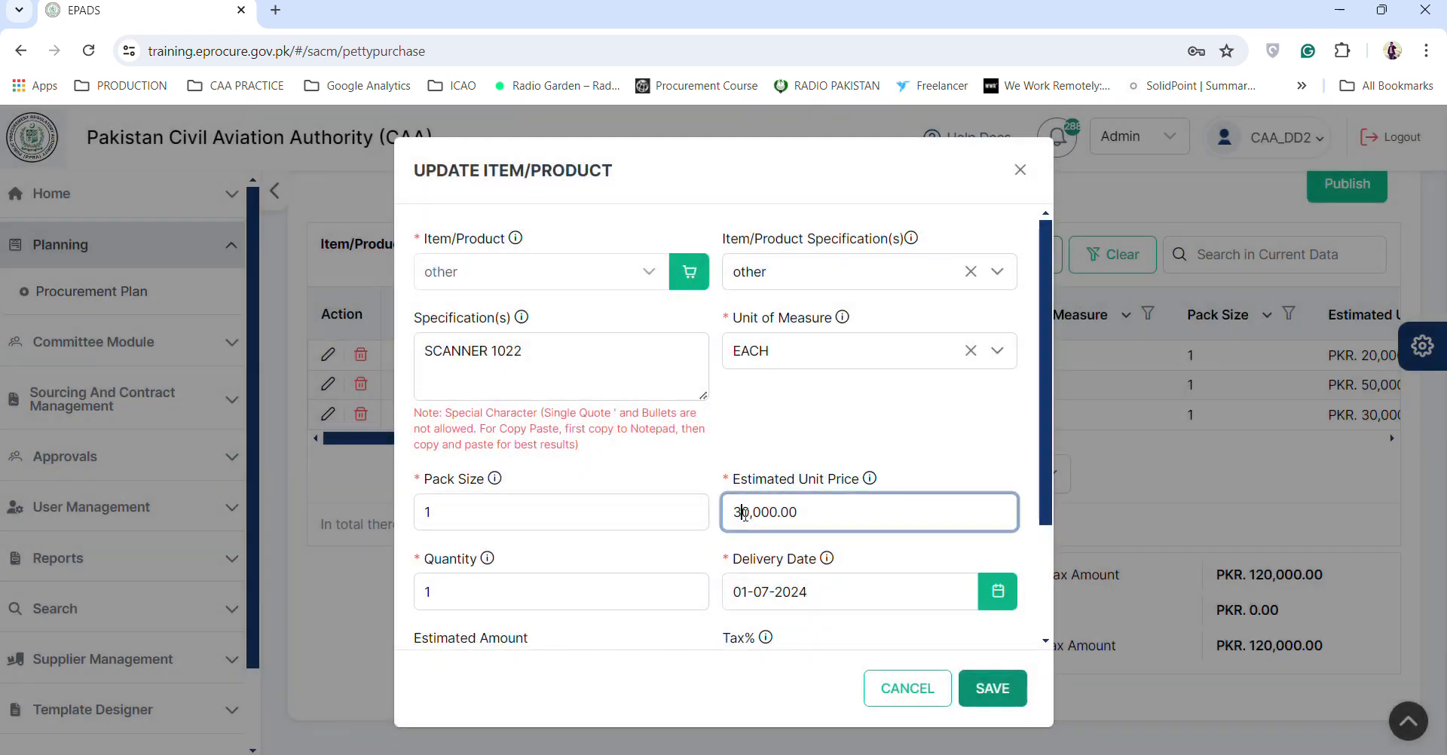
pyautogui.press('BackSpace')
pyautogui.press('Left')
pyautogui.press('Left')
pyautogui.press('Left')
pyautogui.write('15,000')
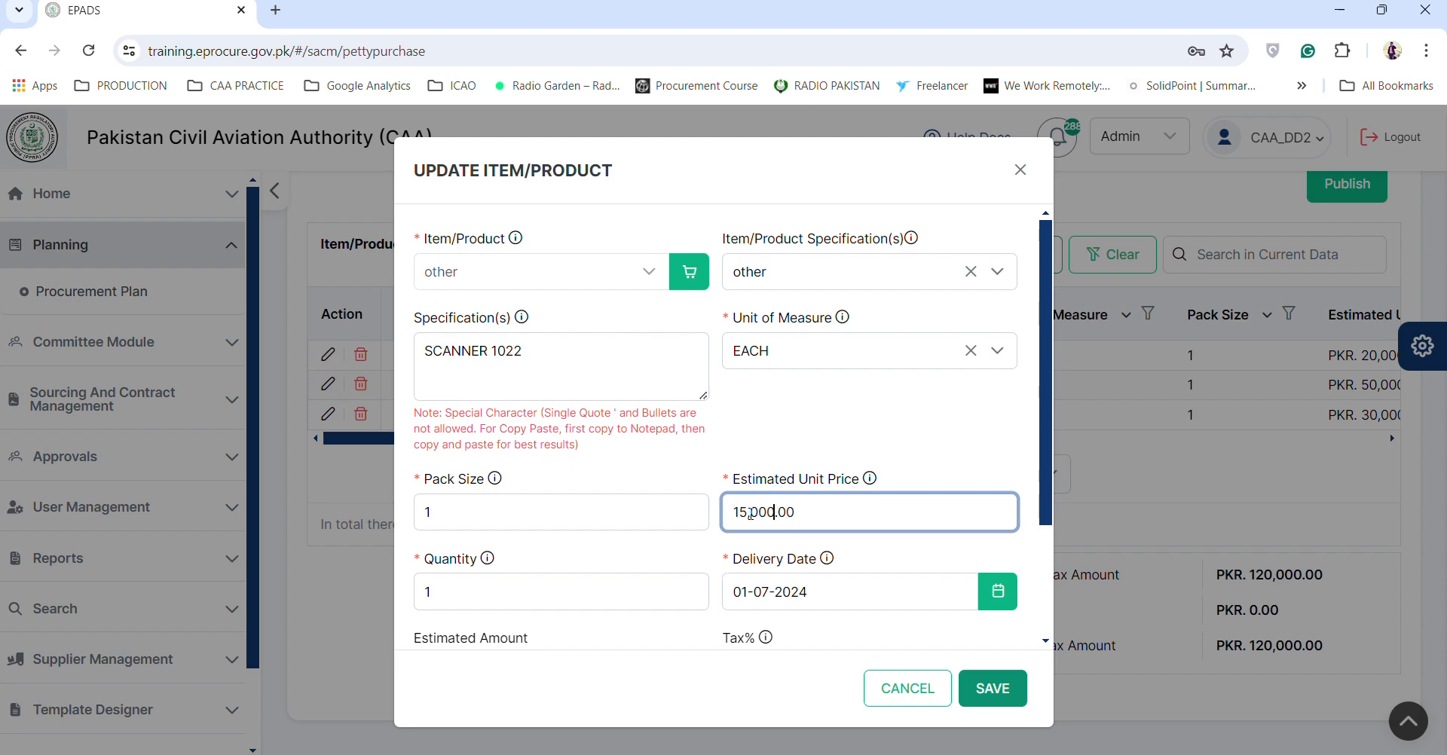
pyautogui.click(1003, 676)
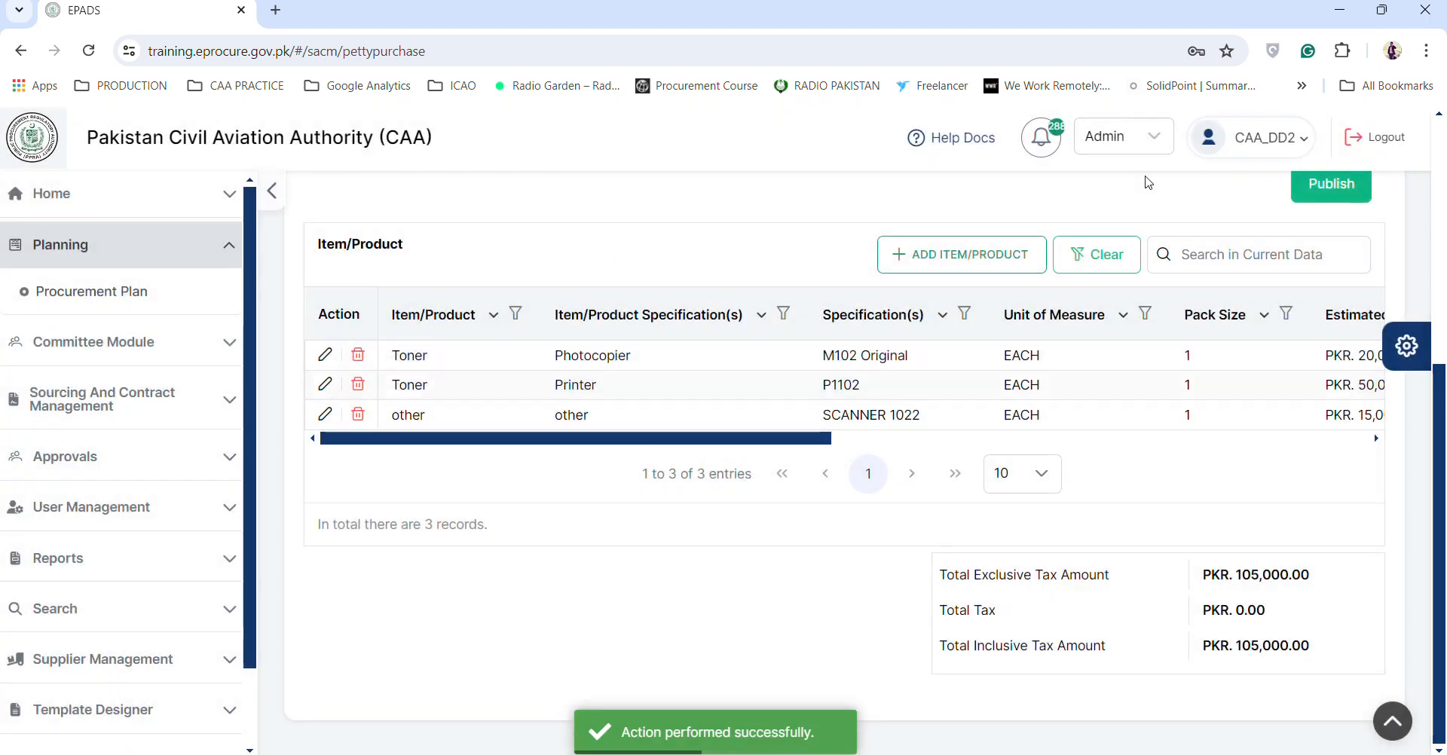
# - Edit the printer toner item, setting its estimated unit price to 45,000, and save it
pyautogui.click(325, 384)
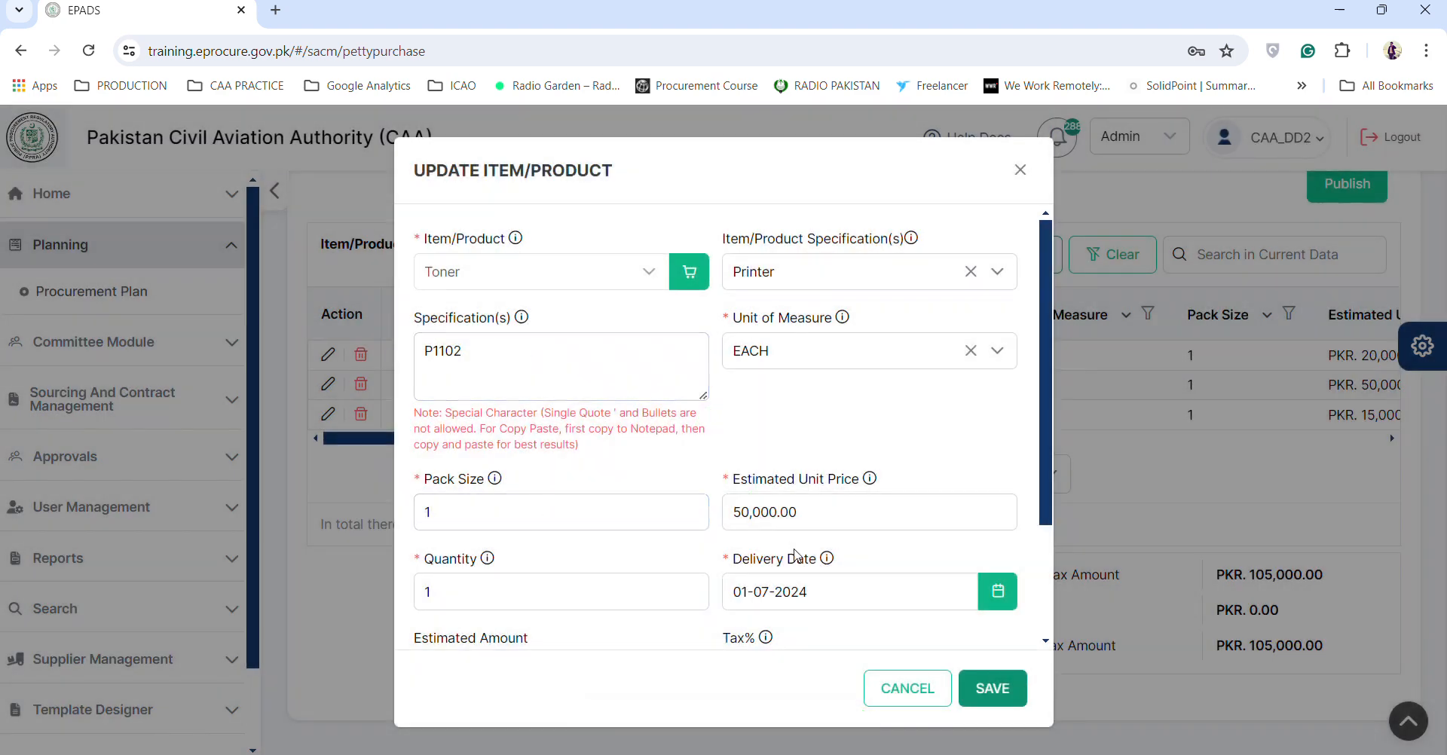
pyautogui.click(748, 506)
pyautogui.press('BackSpace')
pyautogui.press('BackSpace')
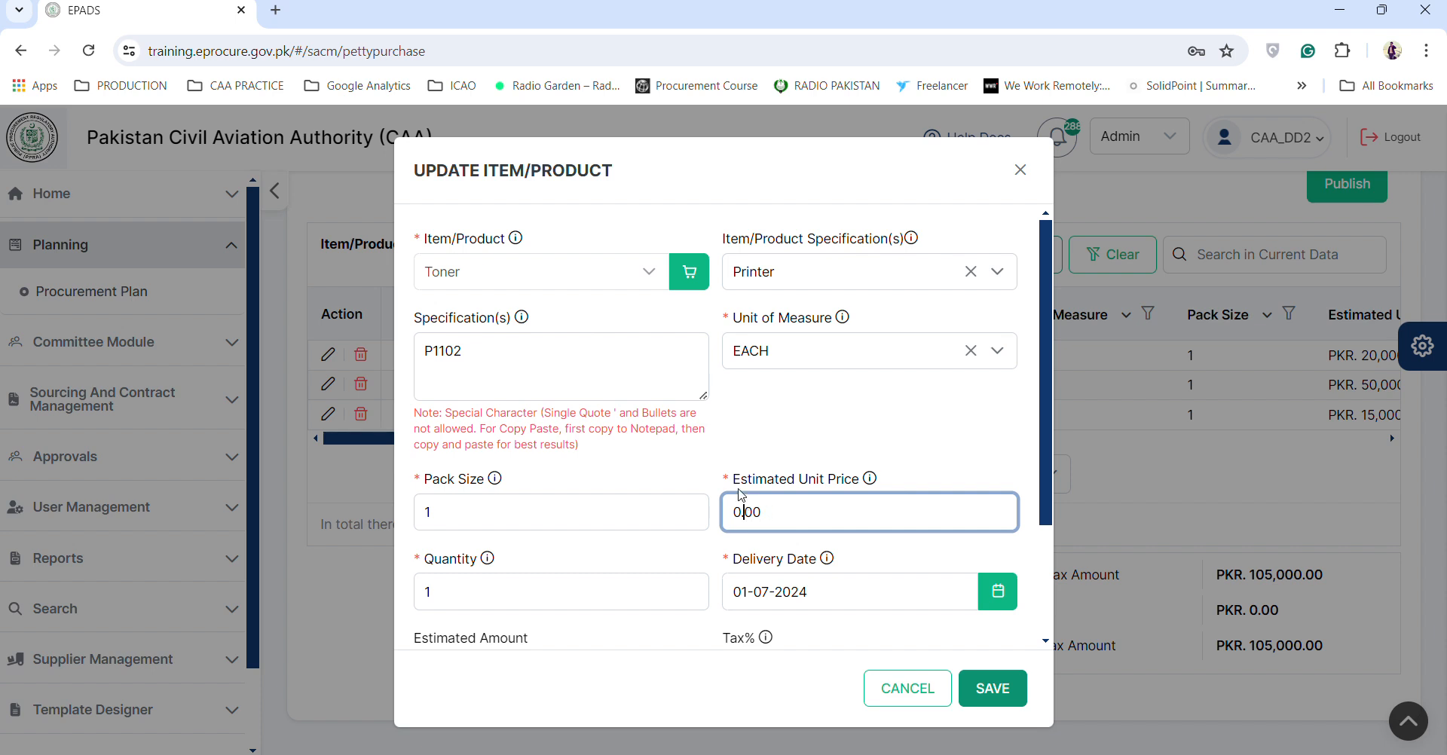
pyautogui.write('45000')
pyautogui.click(1002, 688)
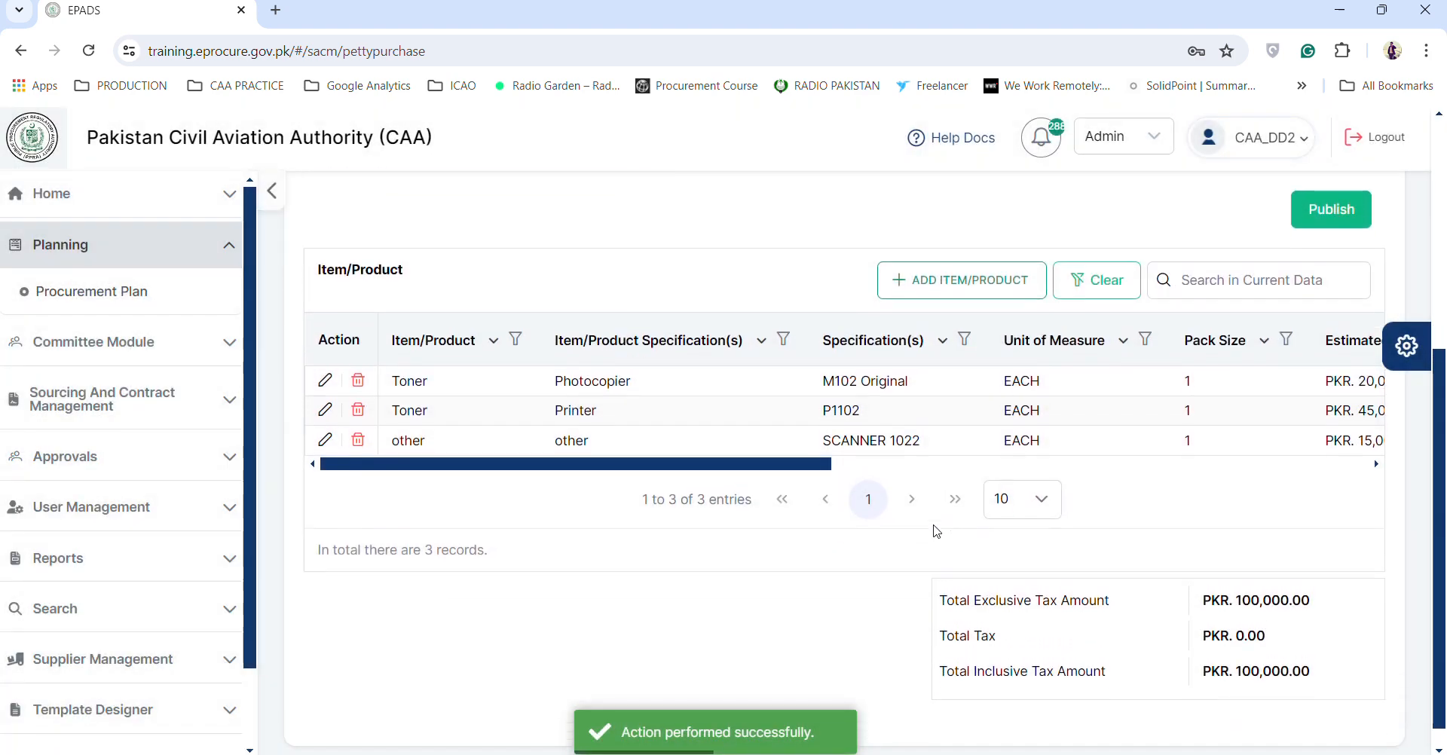
pyautogui.scroll(2, 1256, 594)
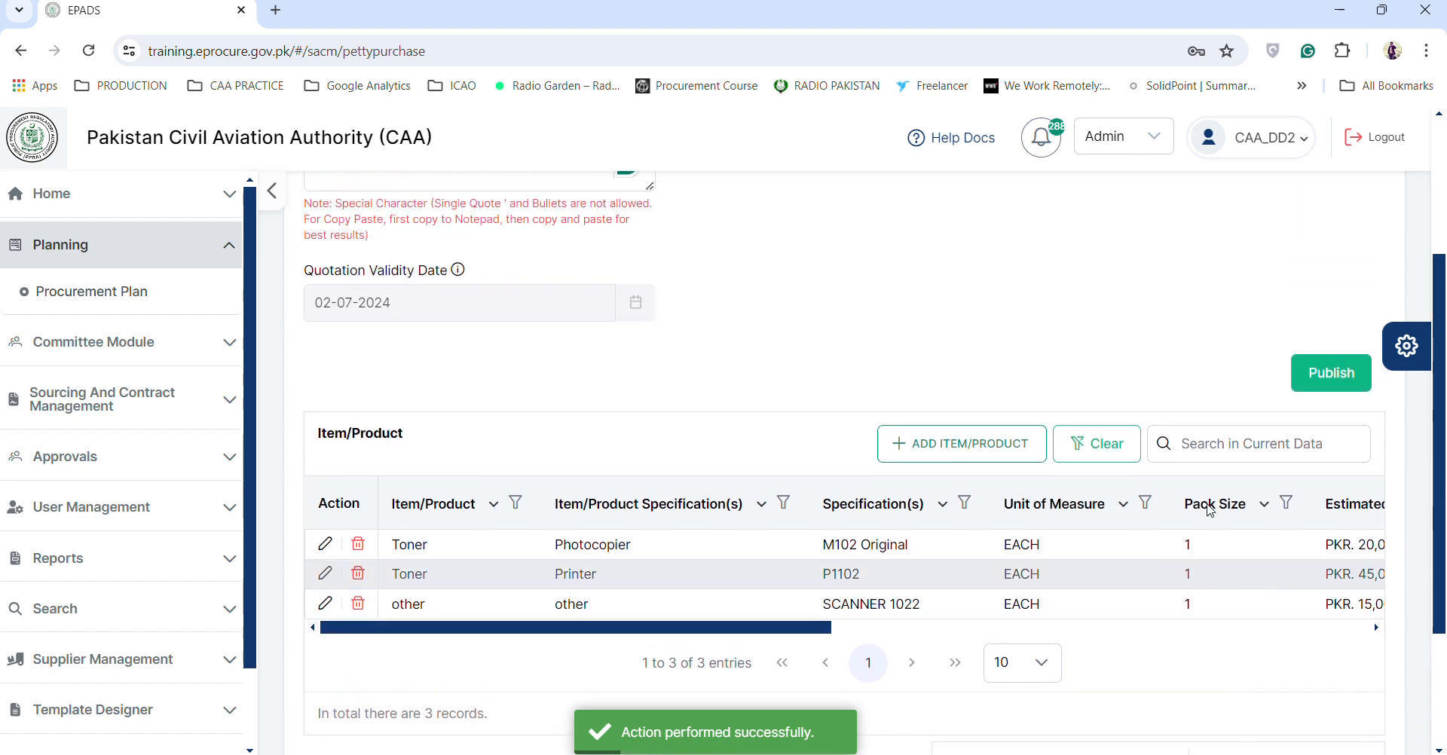
pyautogui.scroll(3, 1201, 323)
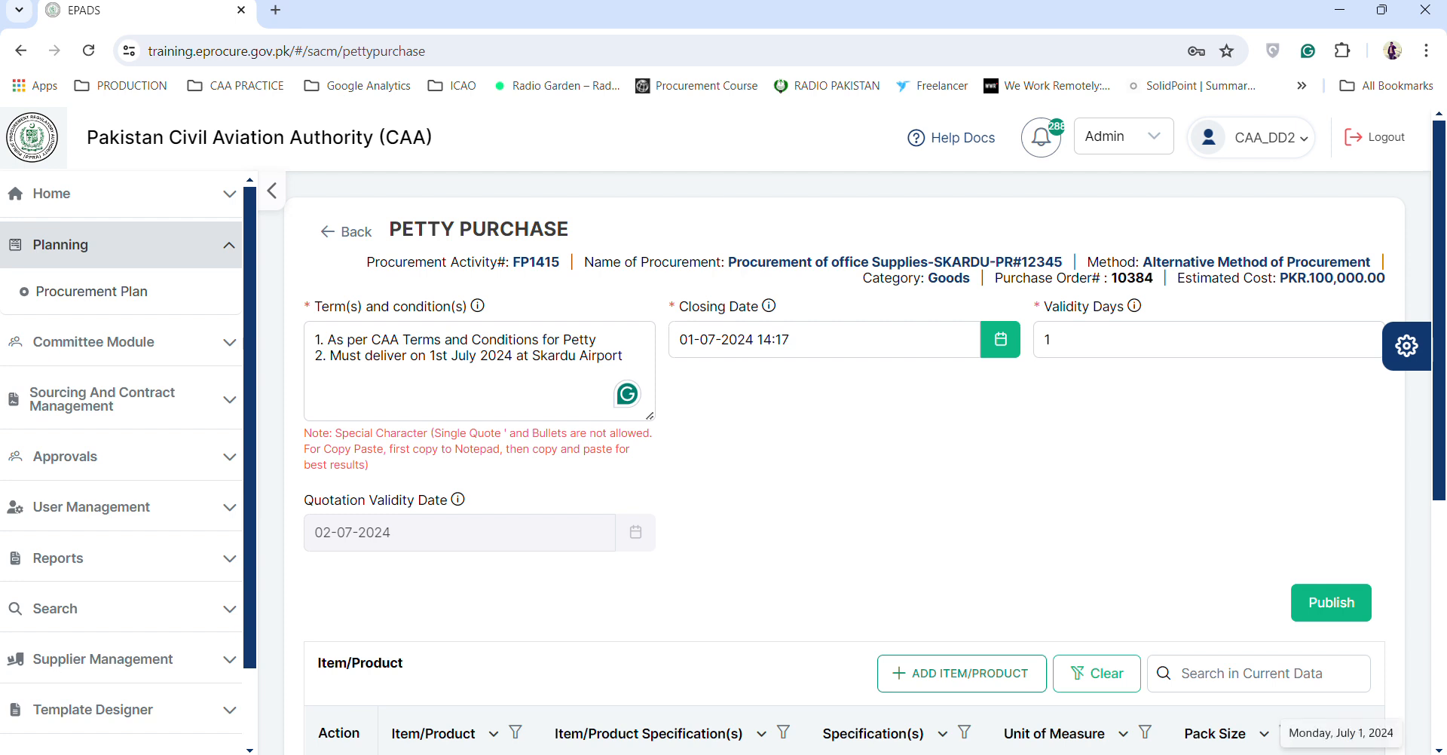
pyautogui.click(785, 336)
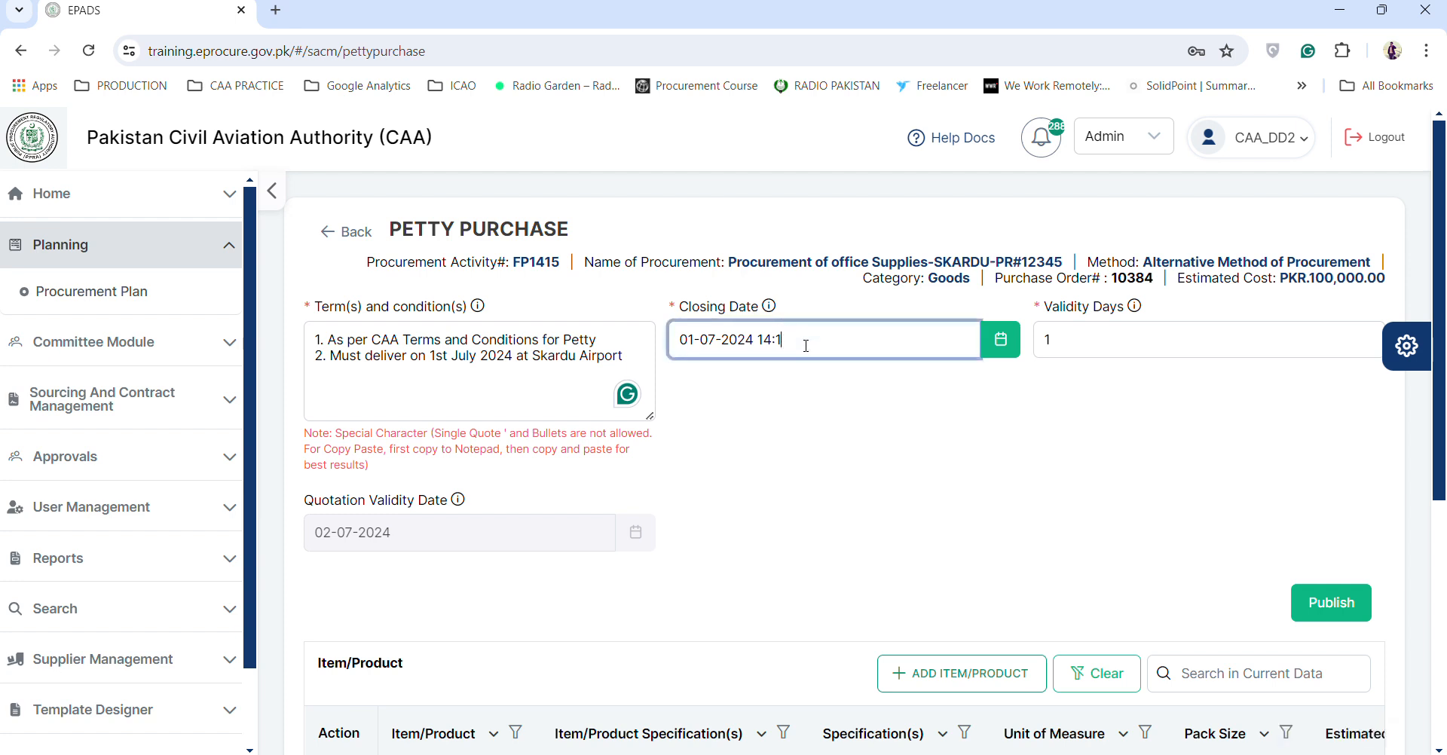
pyautogui.press('BackSpace')
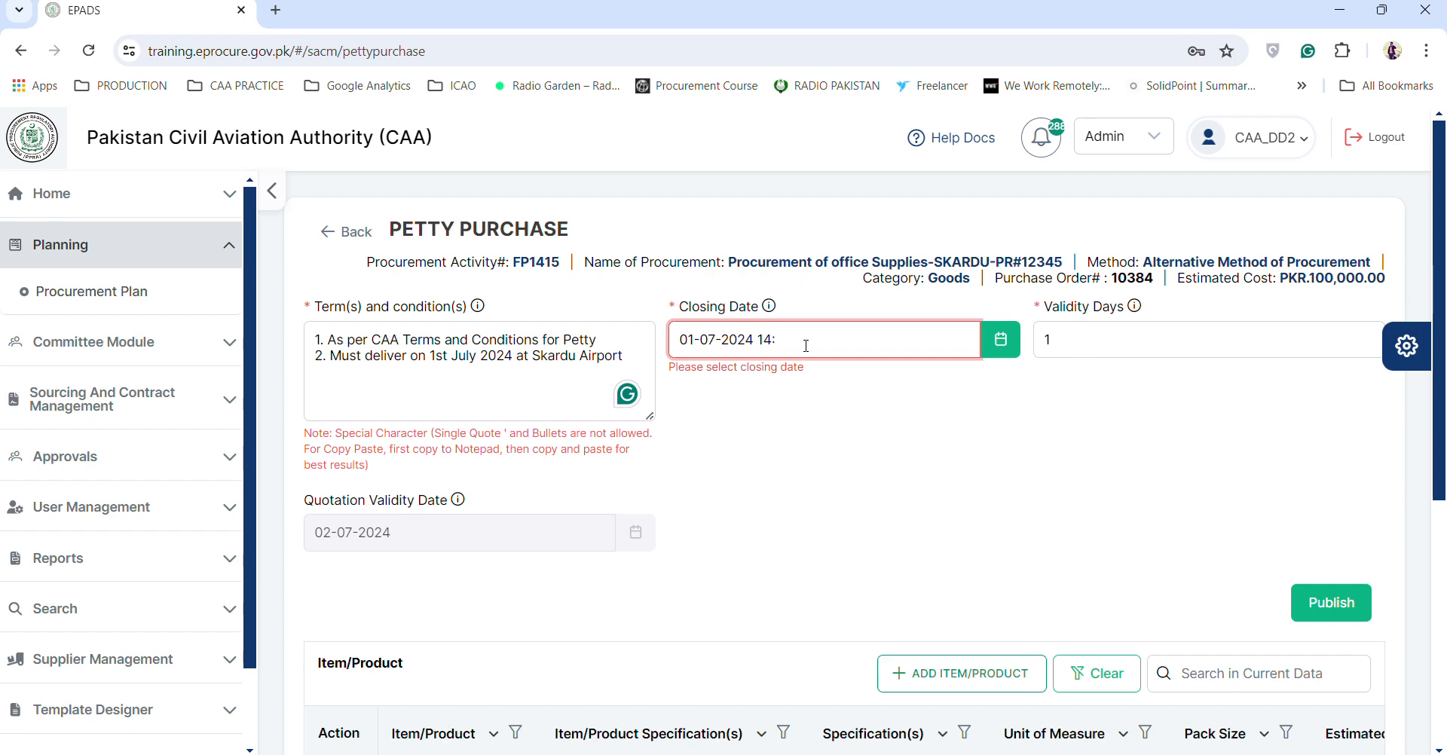
pyautogui.write('28')
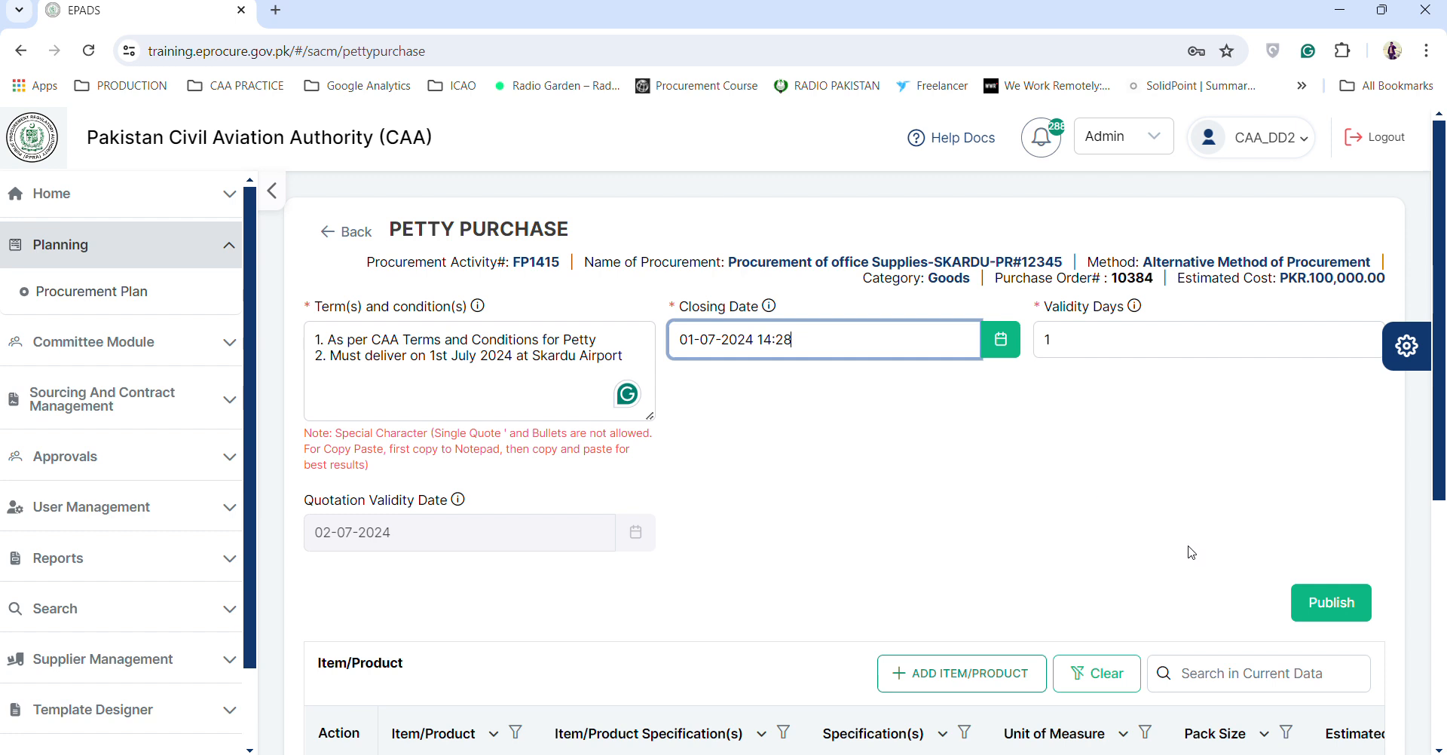
# - Publish the petty purchase and confirm the publication
pyautogui.click(1361, 603)
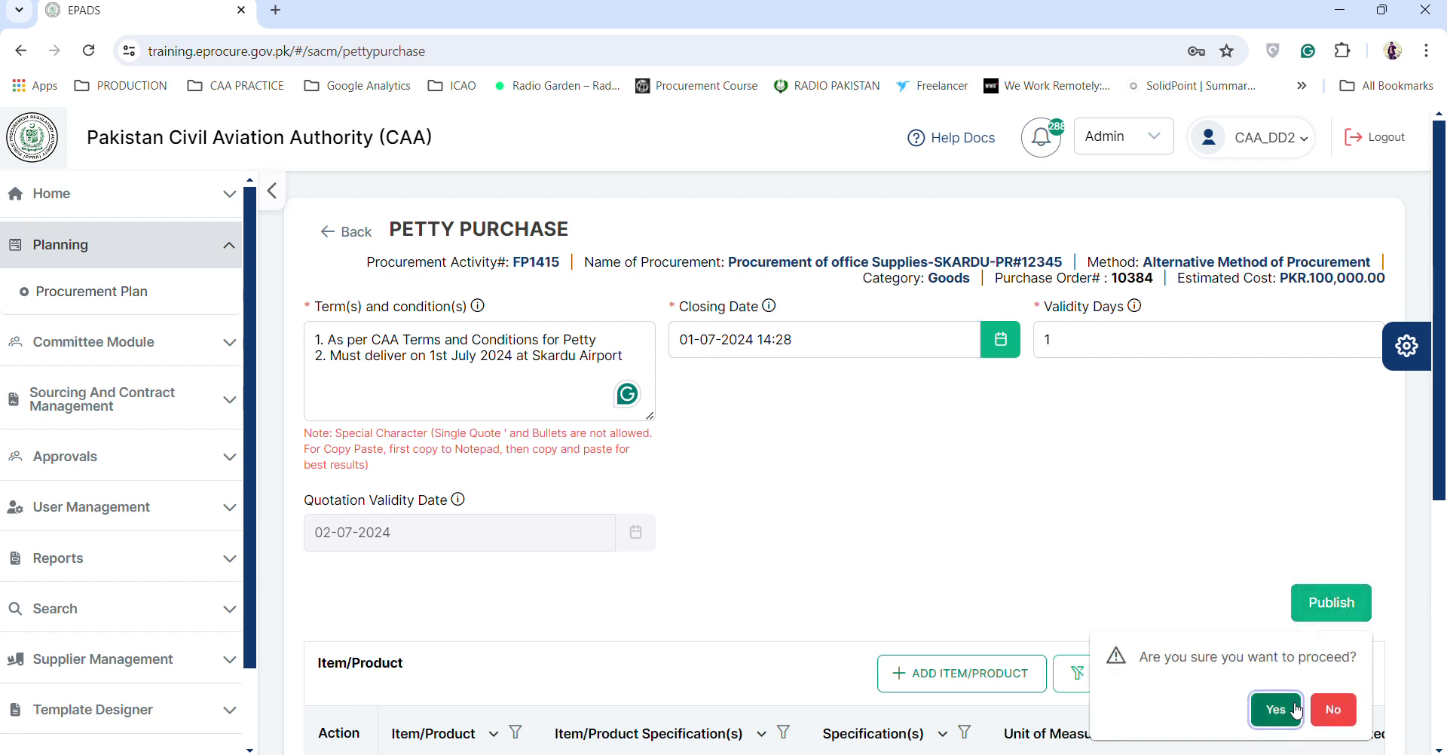
pyautogui.click(1281, 710)
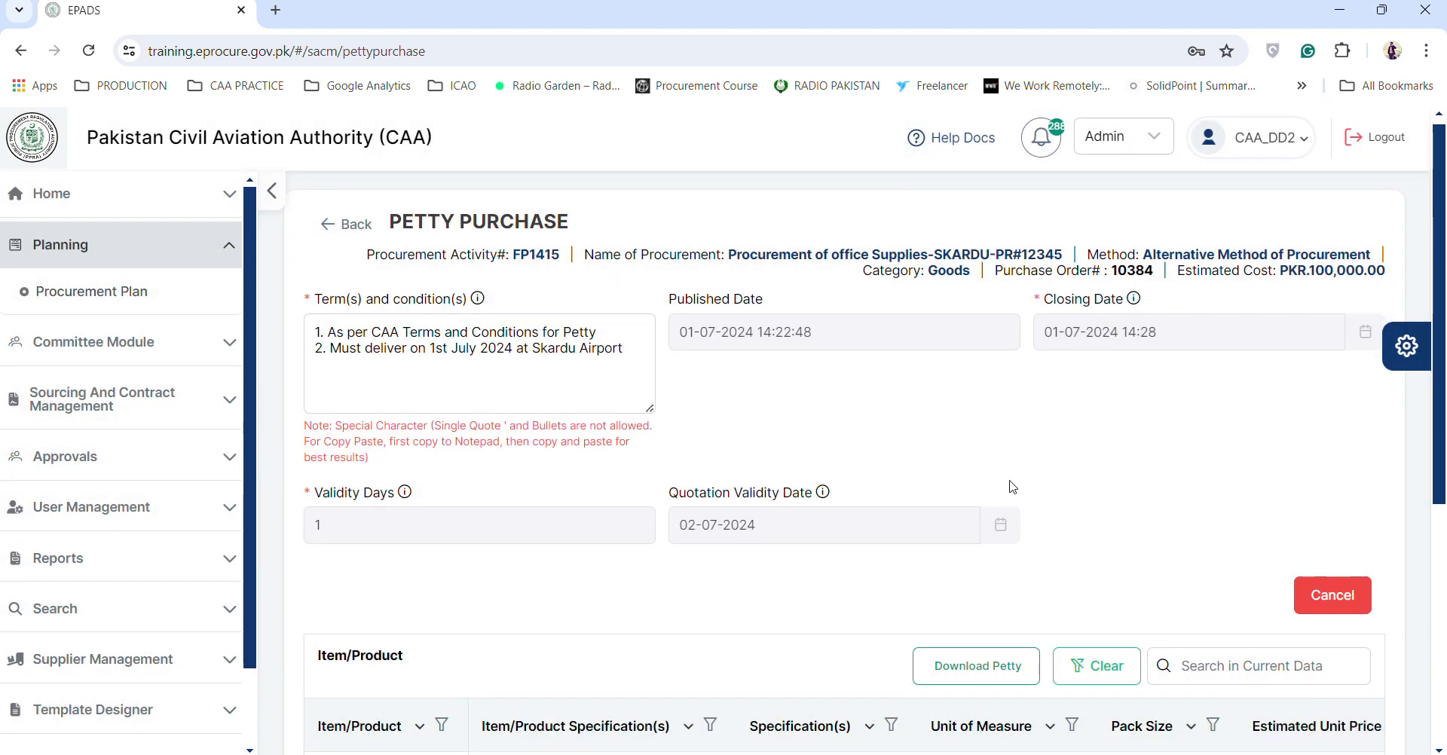
pyautogui.scroll(-2, 1017, 489)
pyautogui.scroll(2, 1002, 475)
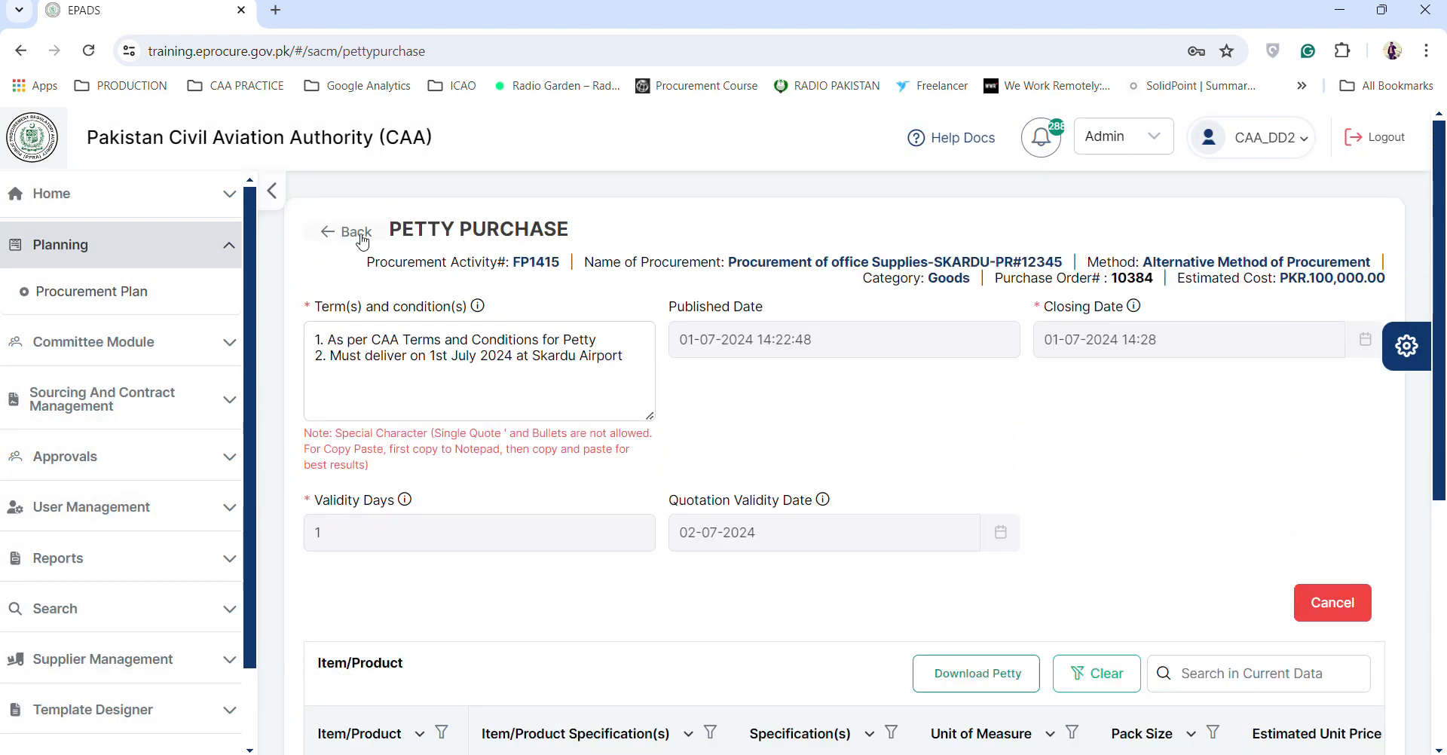
# - Return to the annual procurement plan, list all procurements and examine the Skardu office supplies record's status, method, cost and dates
pyautogui.click(355, 233)
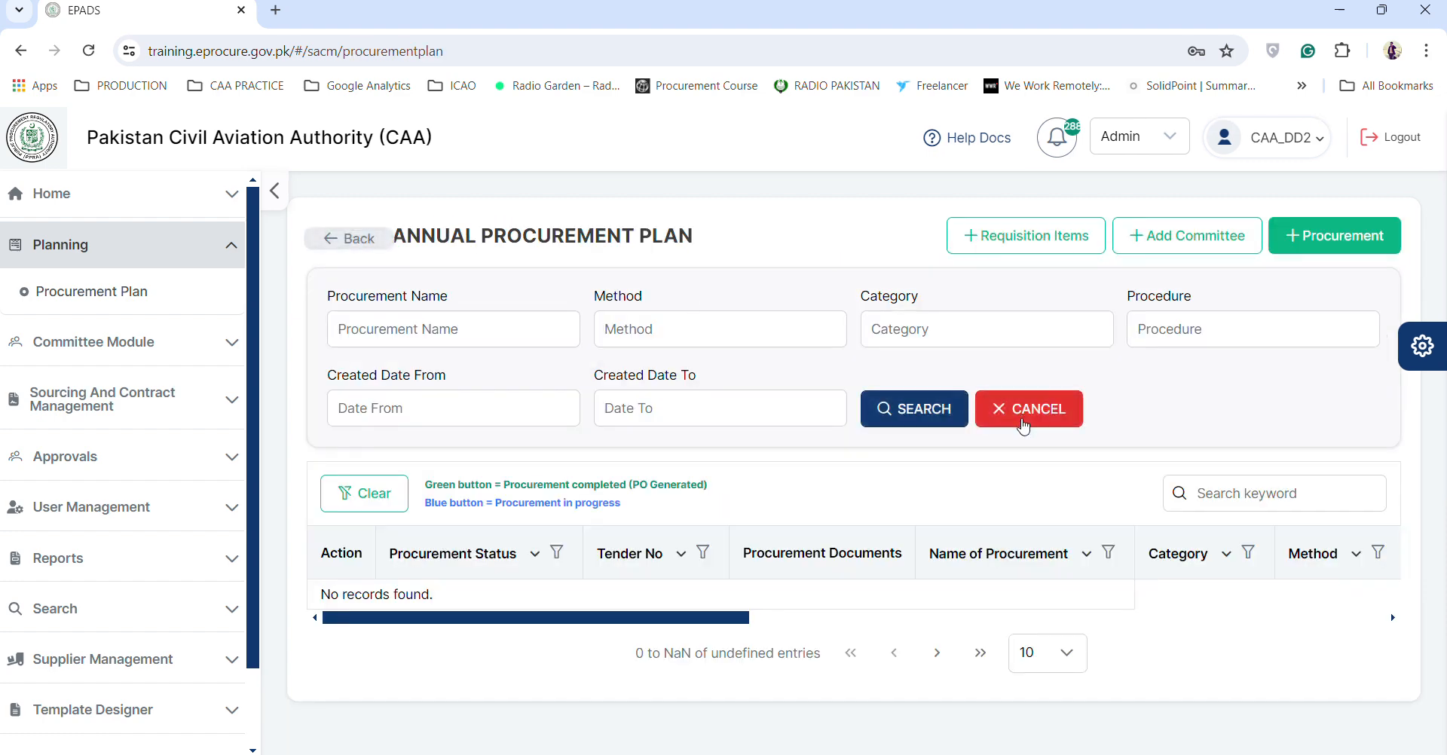
pyautogui.click(903, 408)
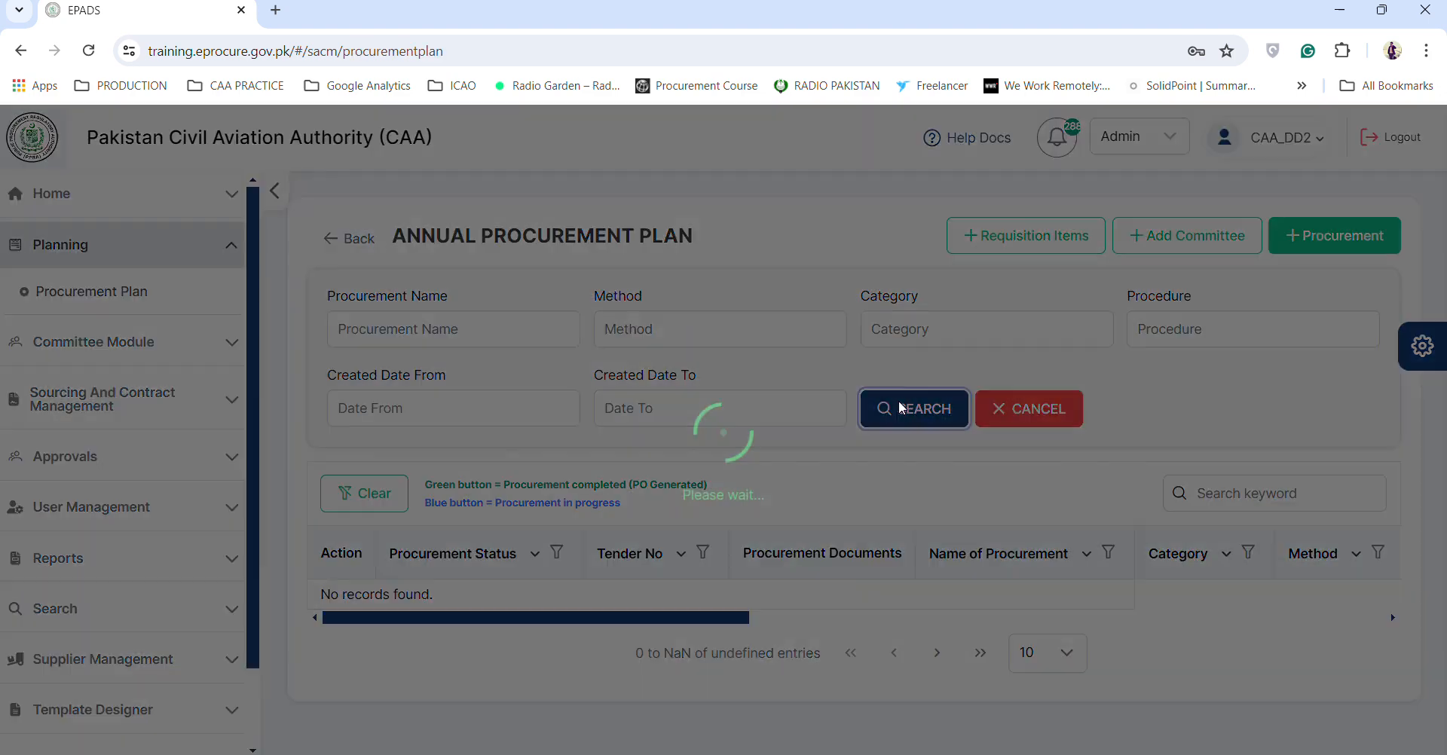
pyautogui.scroll(-2, 874, 450)
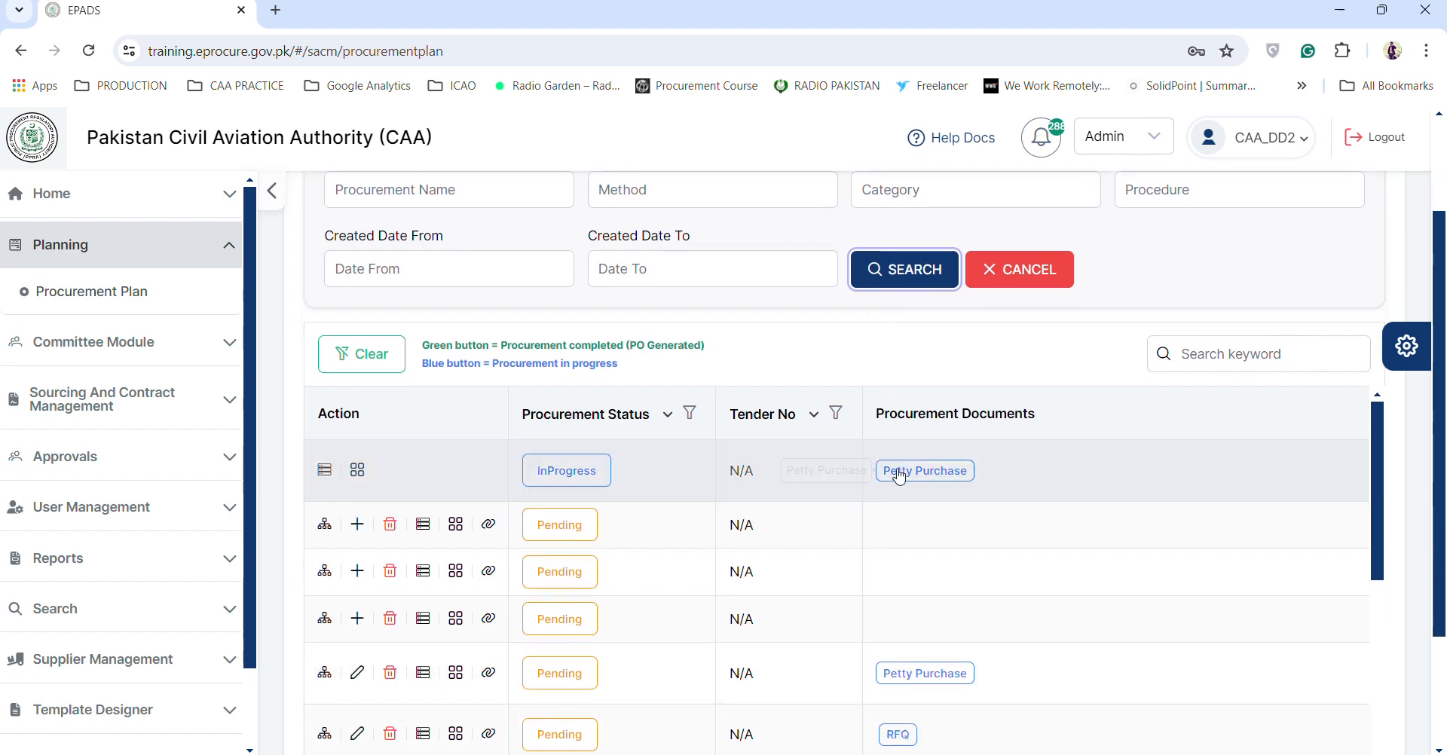
pyautogui.hscroll(1, 903, 480)
pyautogui.hscroll(8, 903, 480)
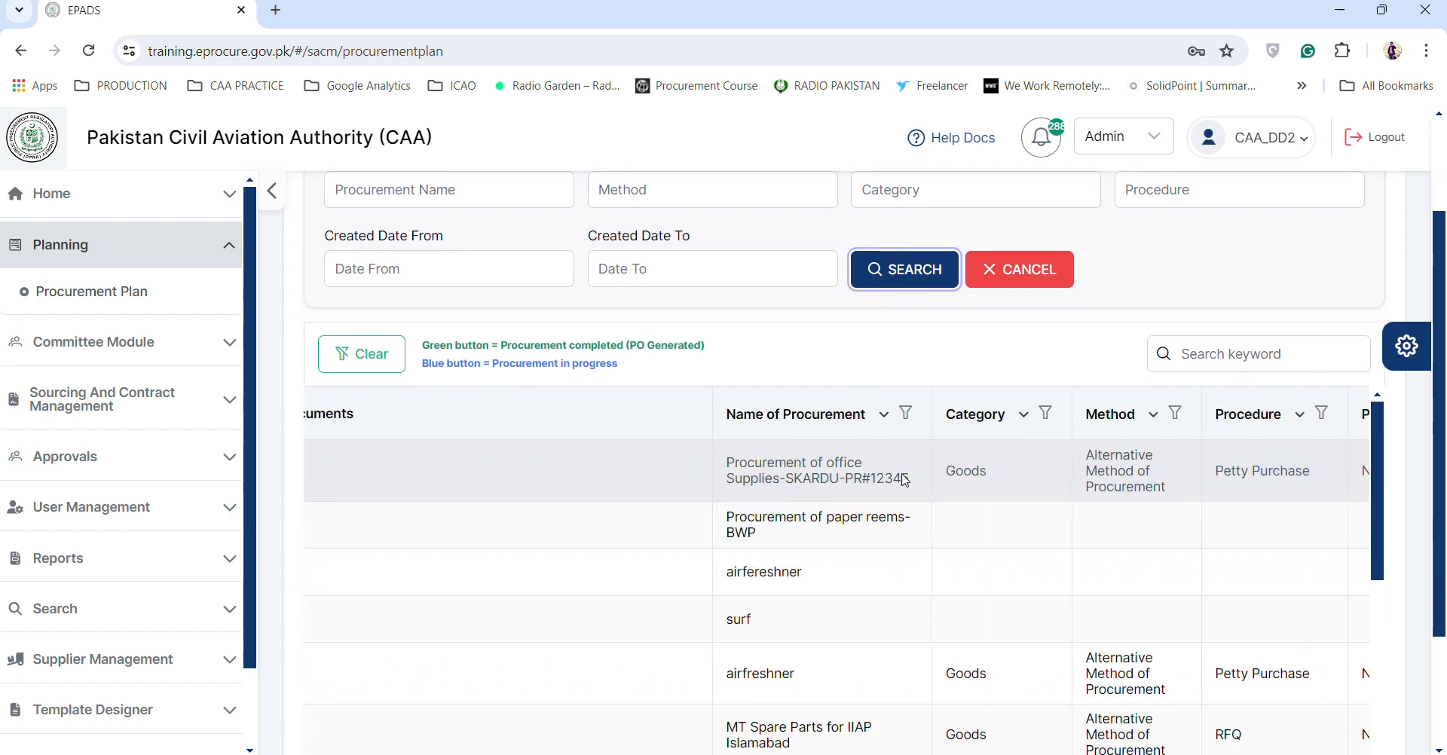
pyautogui.hscroll(4, 903, 481)
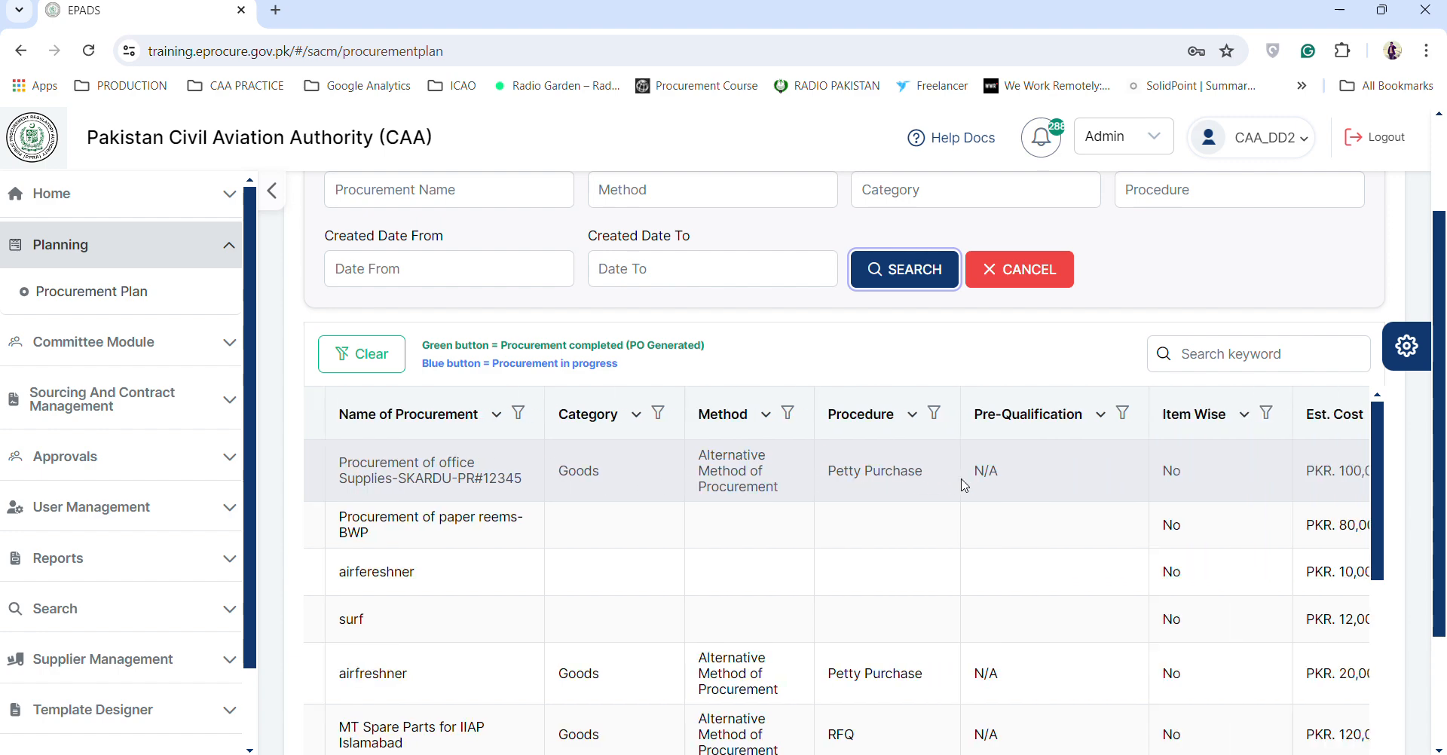
pyautogui.hscroll(8, 843, 477)
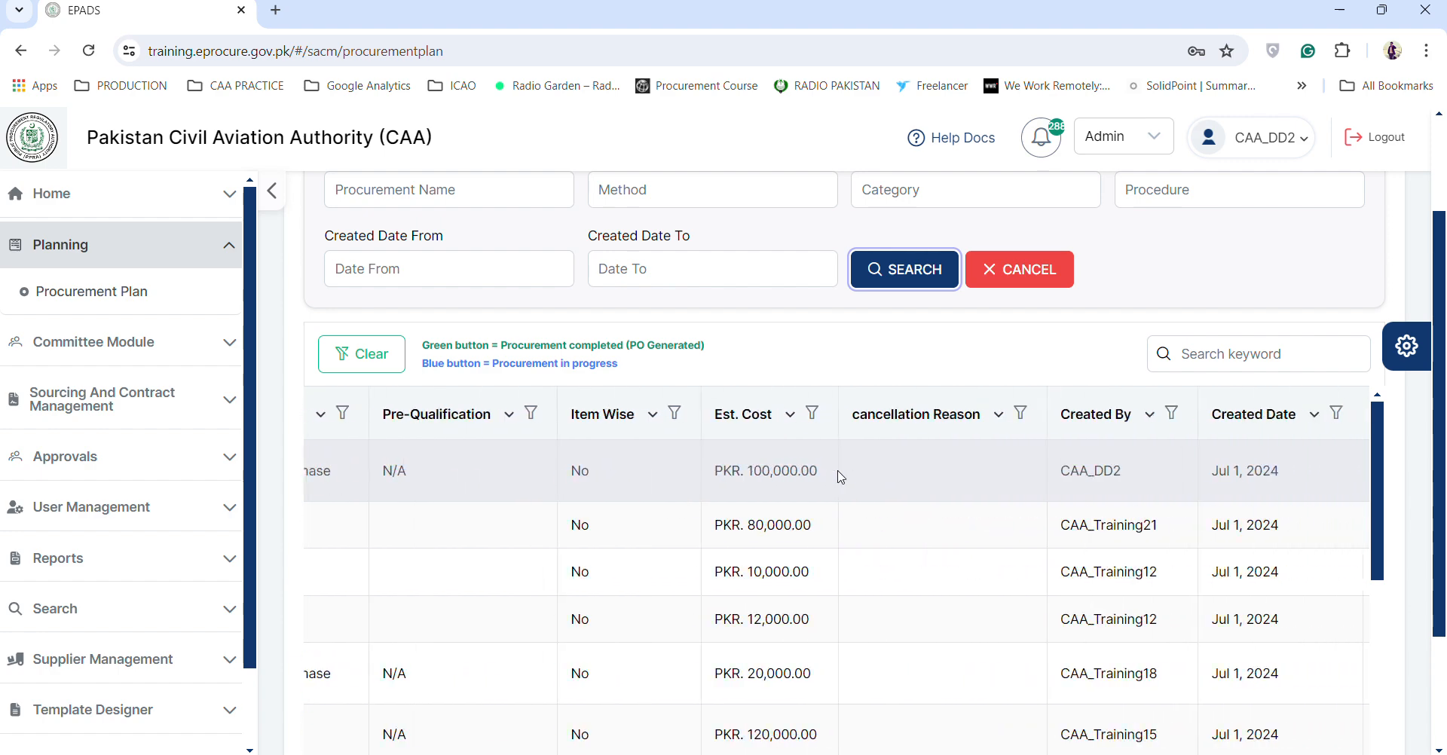
pyautogui.hscroll(3, 841, 476)
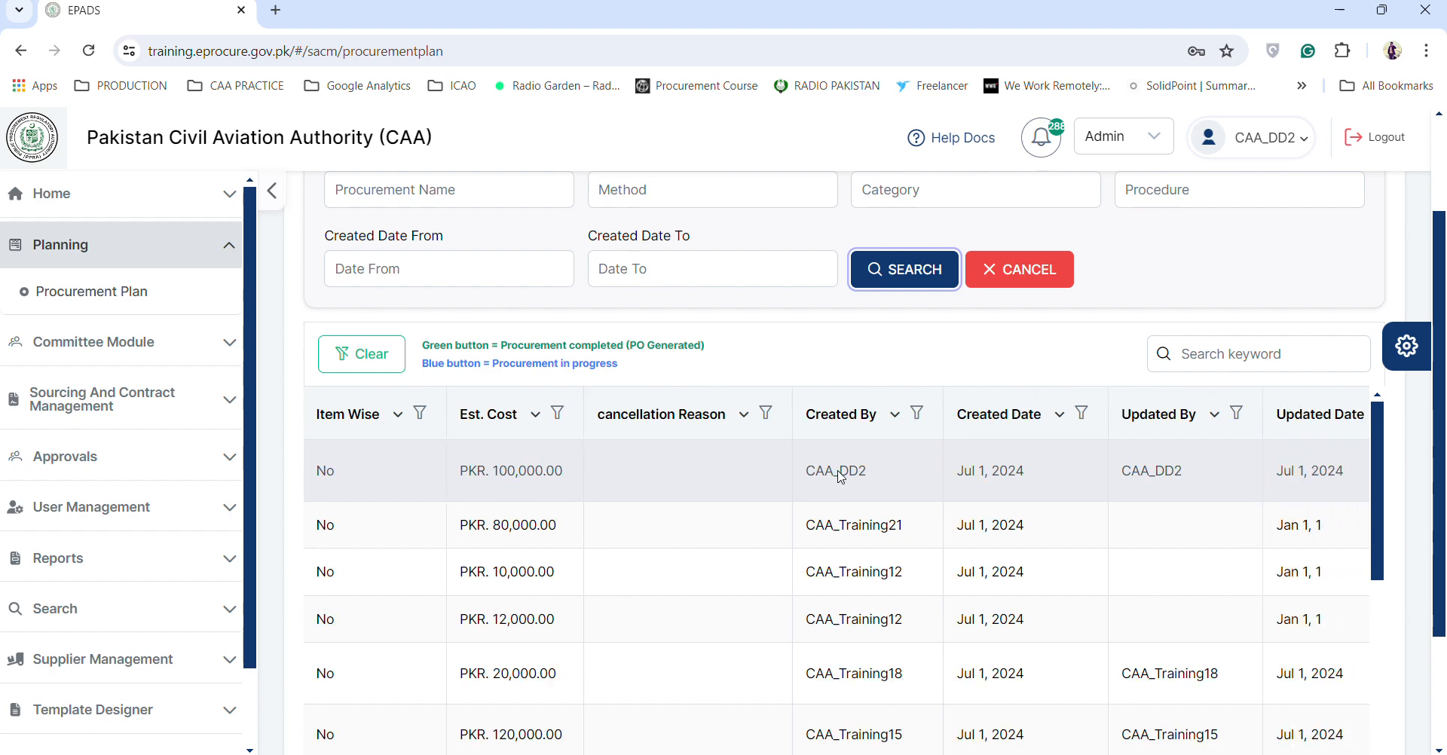
pyautogui.hscroll(8, 1039, 467)
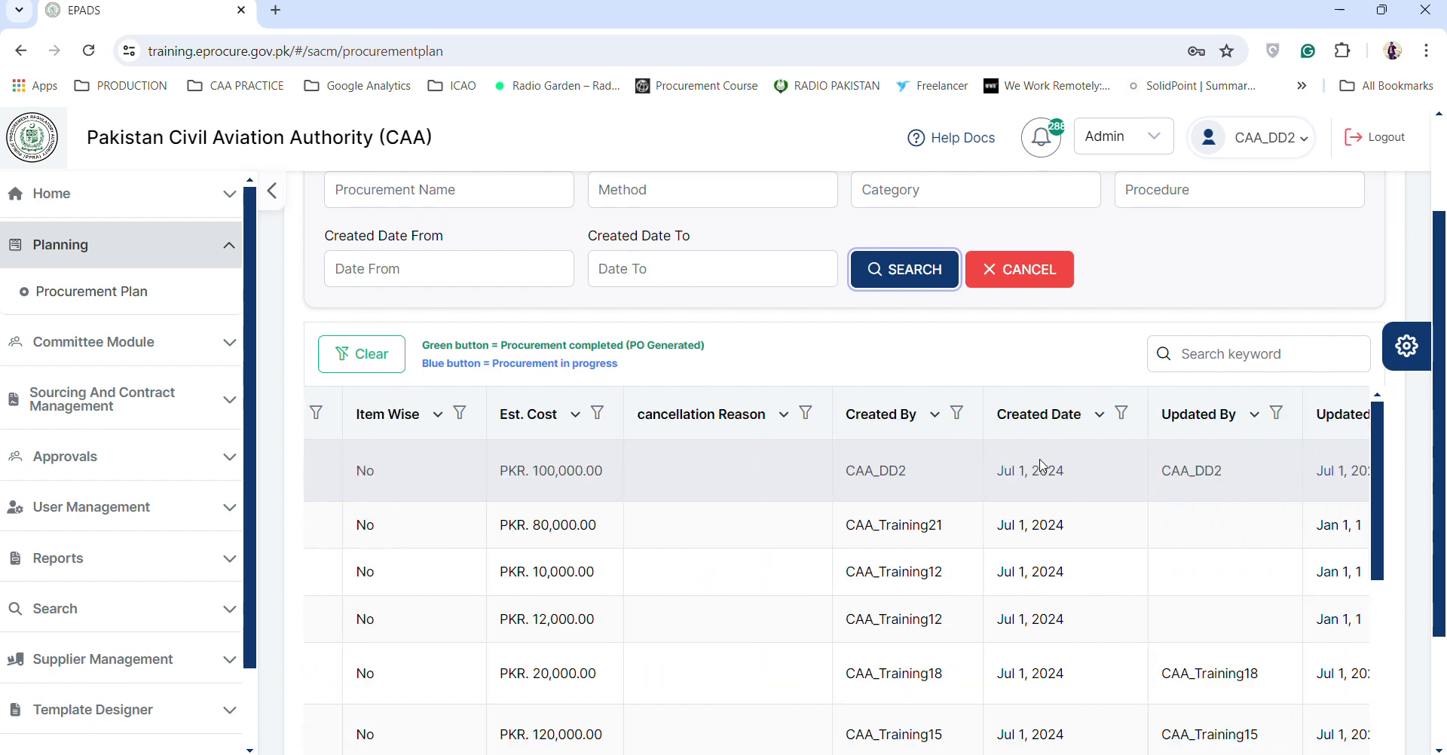
# - Log out and log in to the hkctraders supplier account with its saved password, dismissing the browser's password check offer
pyautogui.click(1338, 151)
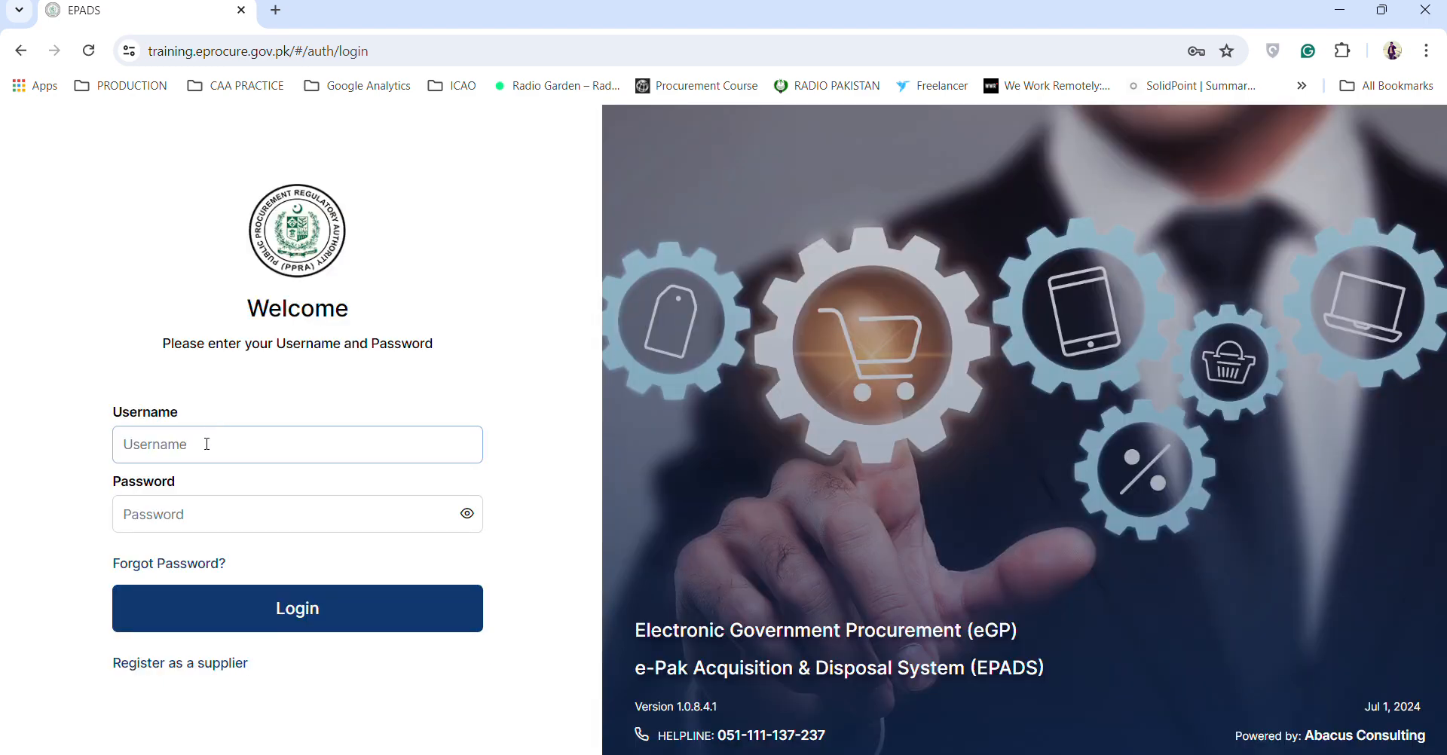
pyautogui.click(207, 444)
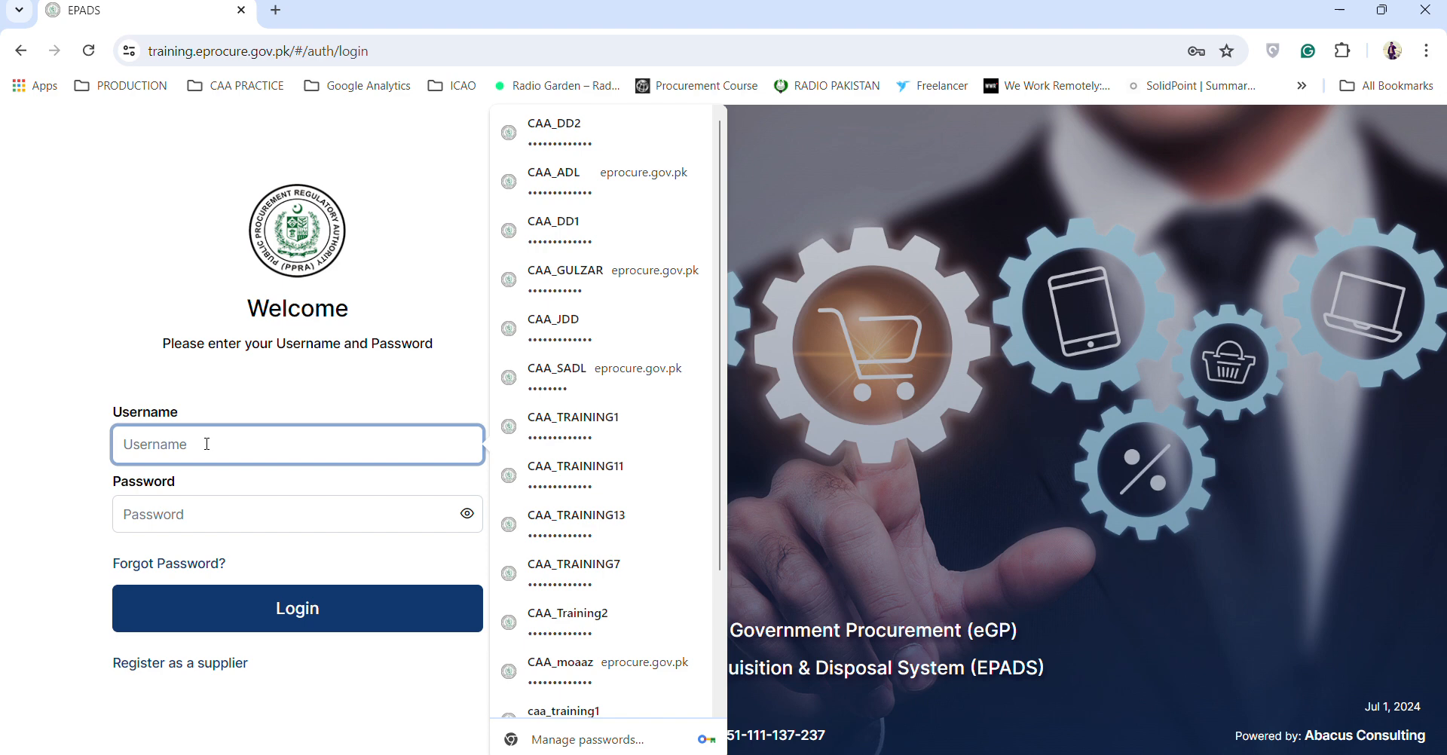
pyautogui.write('hkc')
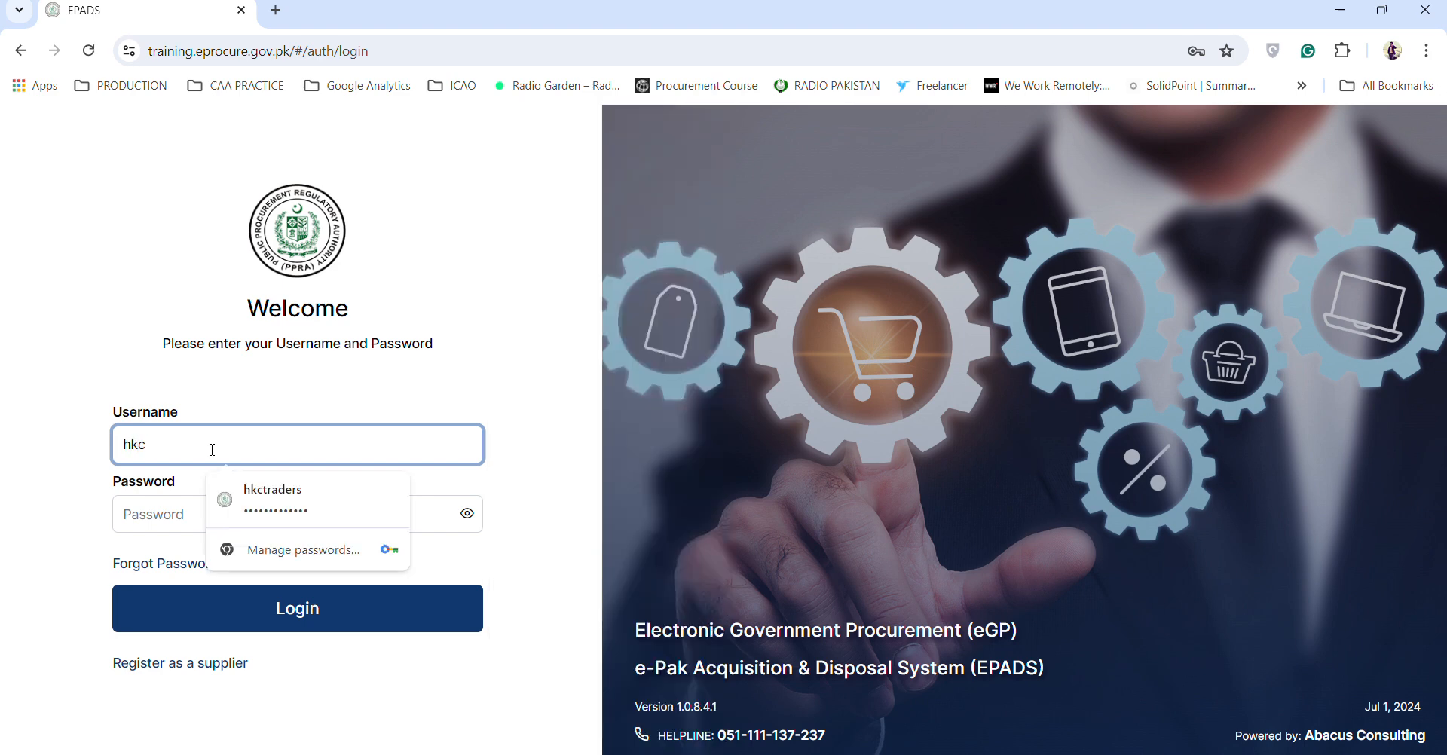
pyautogui.click(280, 513)
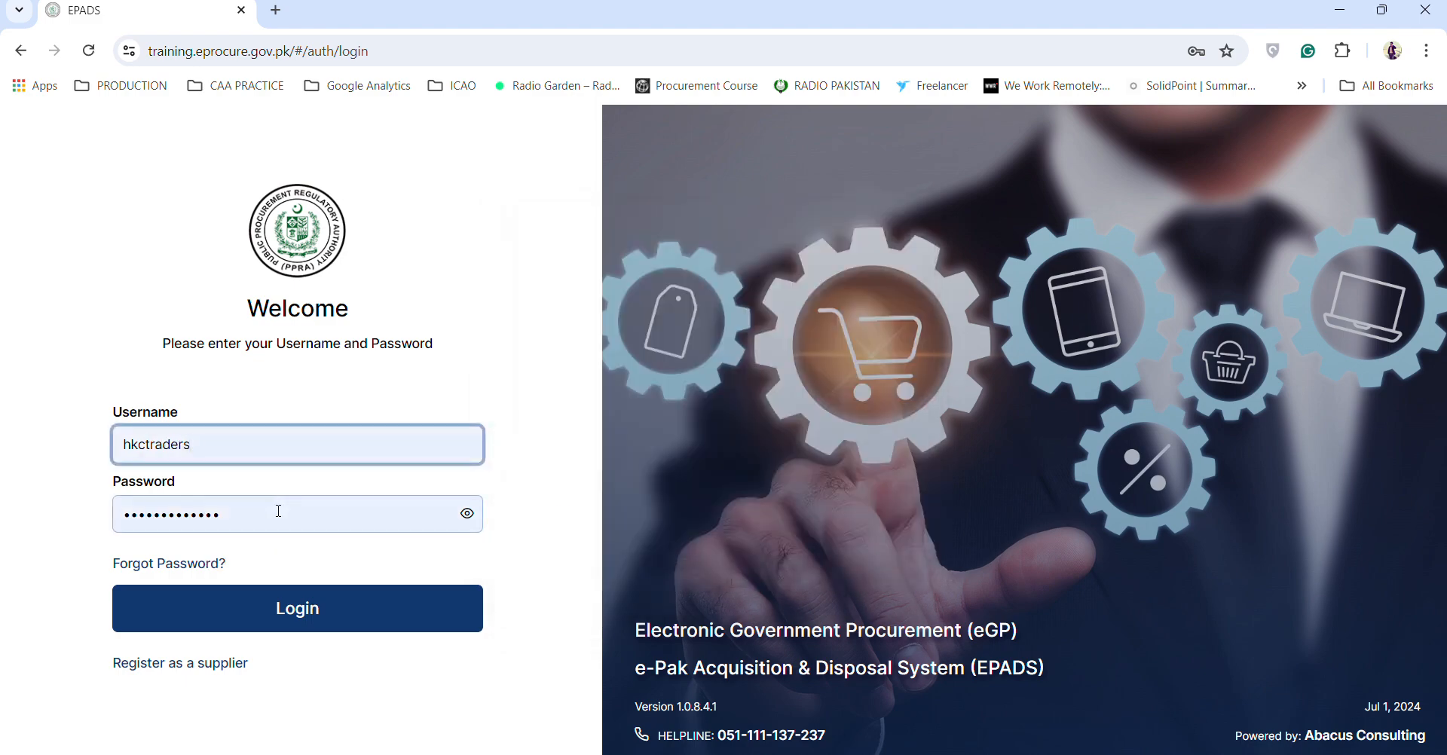
pyautogui.click(278, 607)
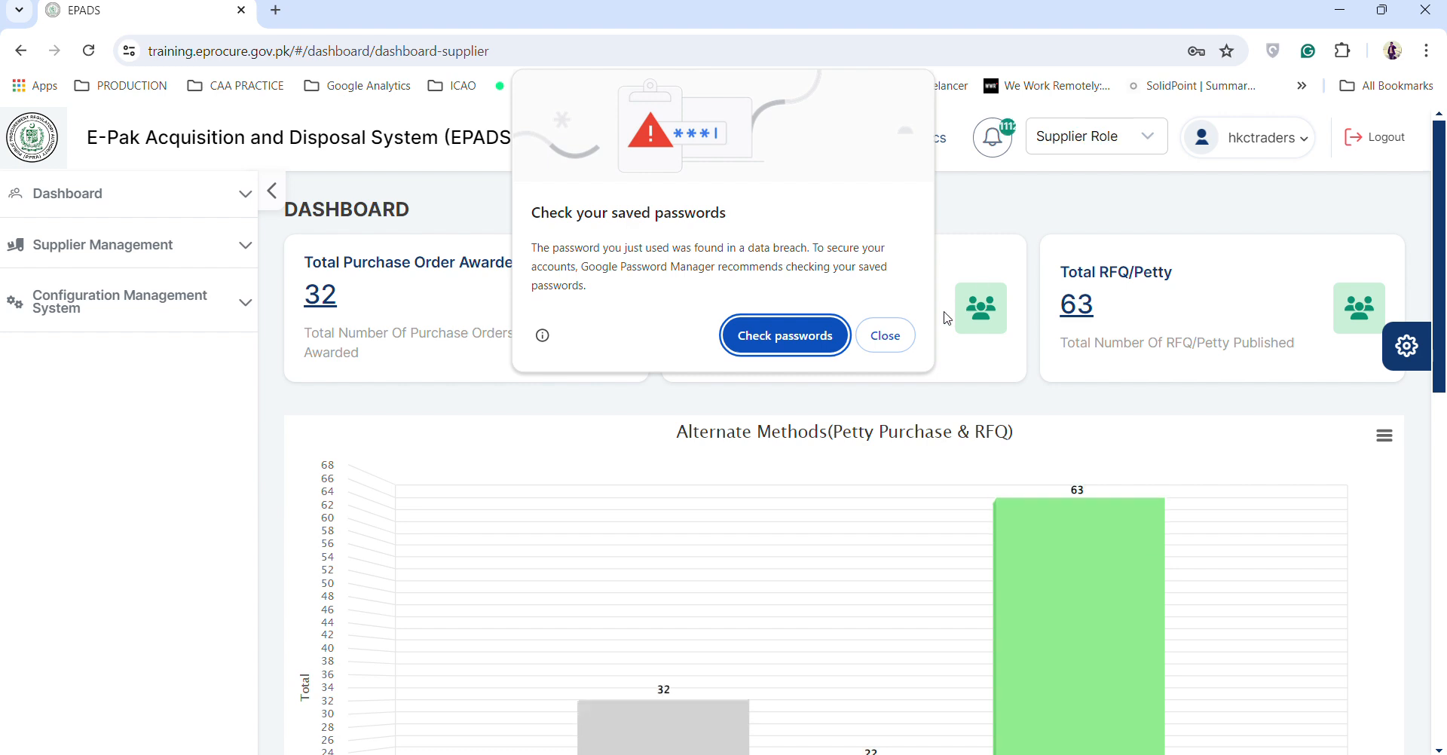
pyautogui.click(883, 331)
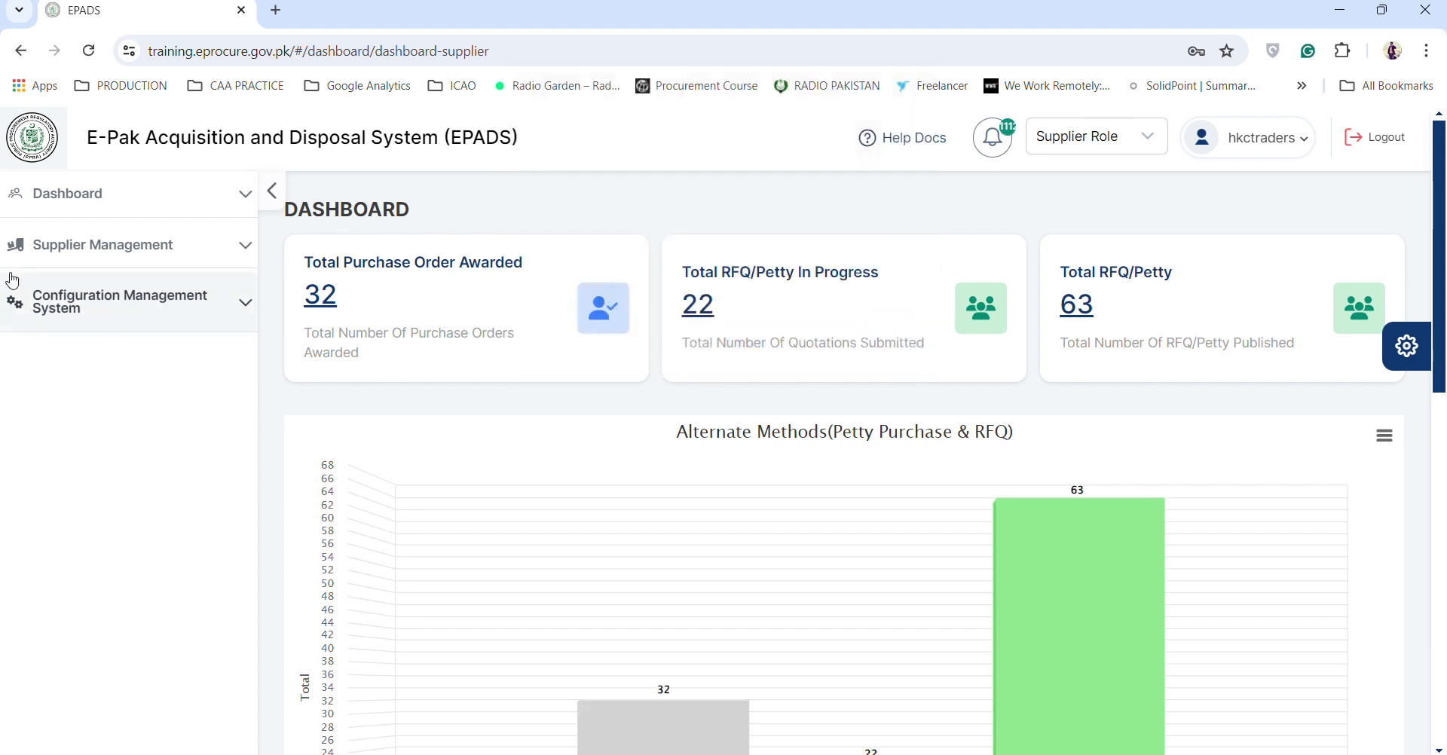
# - Open the supplier's Petty/RFQ tender list
pyautogui.click(85, 249)
pyautogui.click(67, 290)
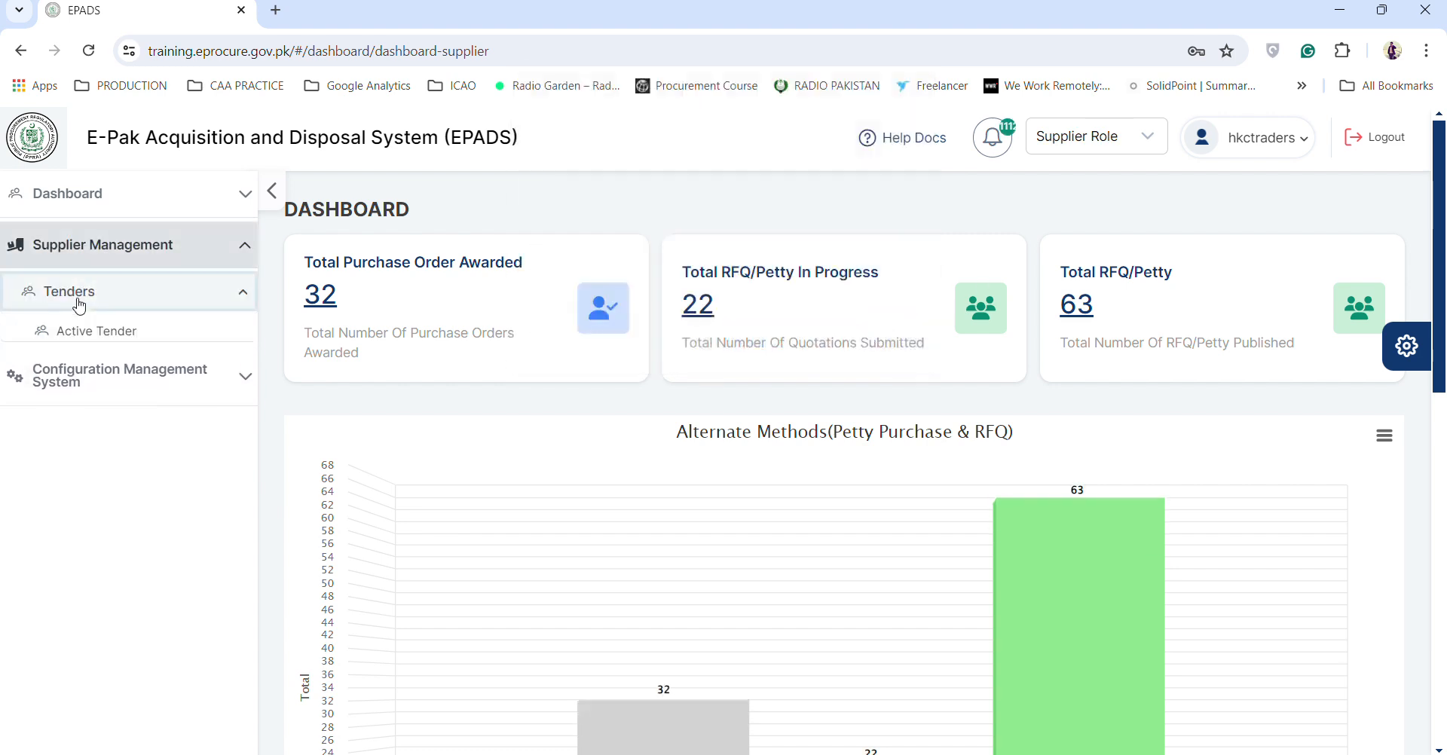
pyautogui.click(70, 375)
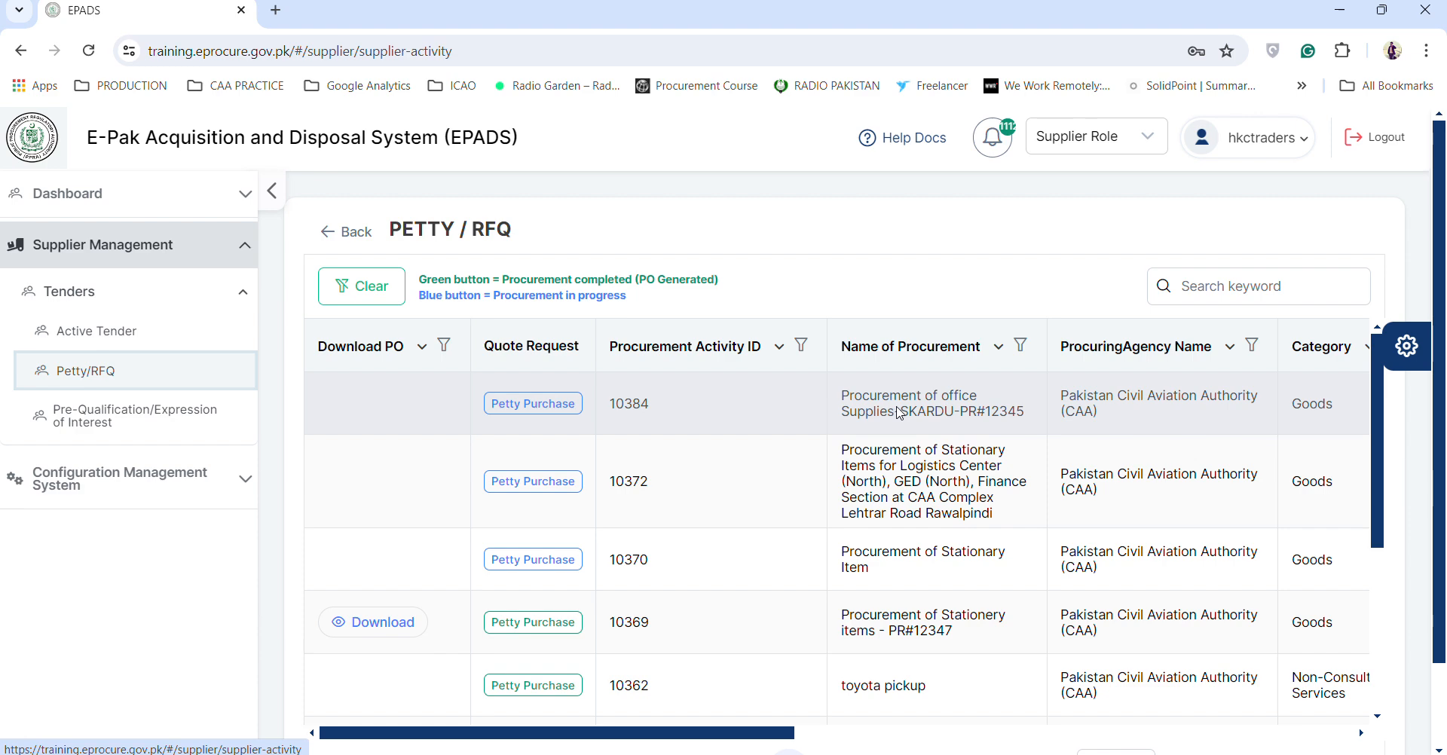
# - View the item details of the Skardu office supplies petty purchase and return to the Petty/RFQ list
pyautogui.click(524, 404)
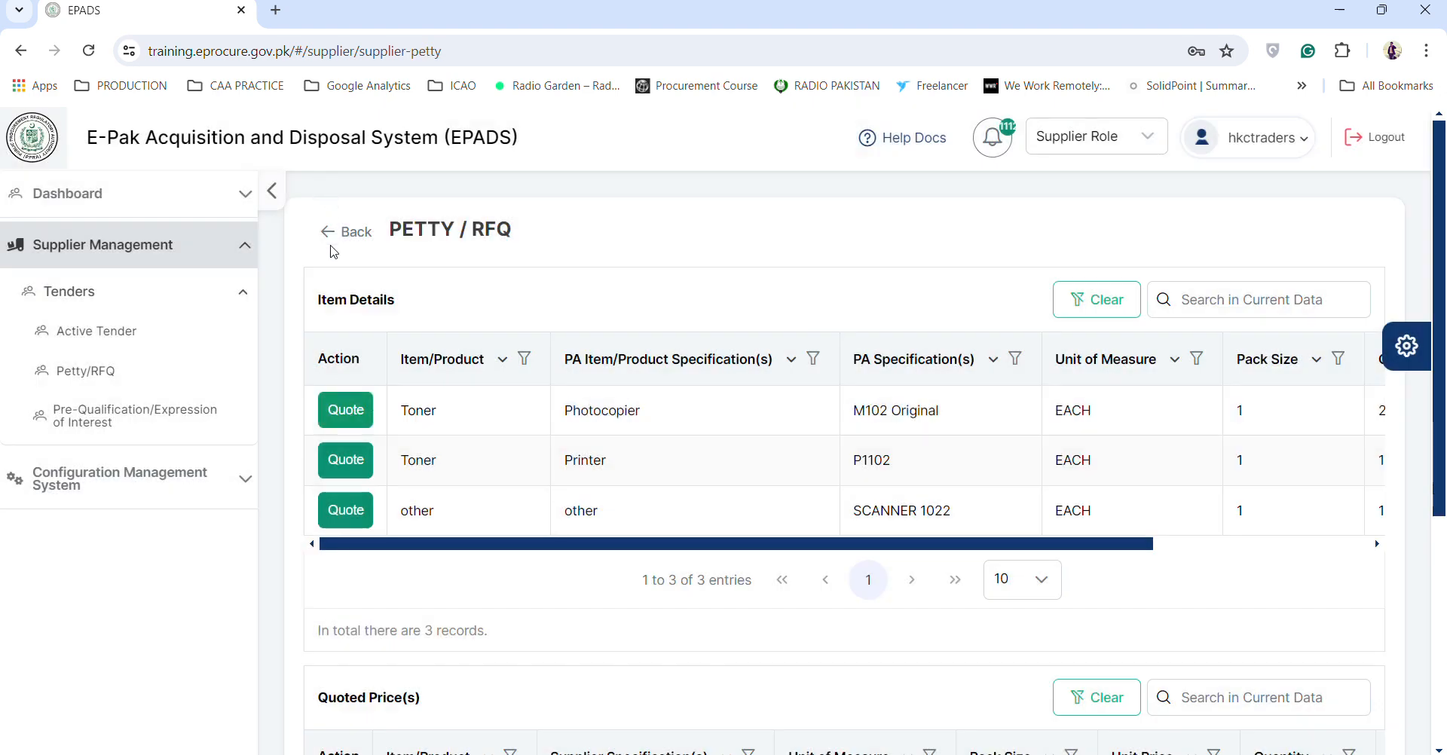
pyautogui.click(329, 234)
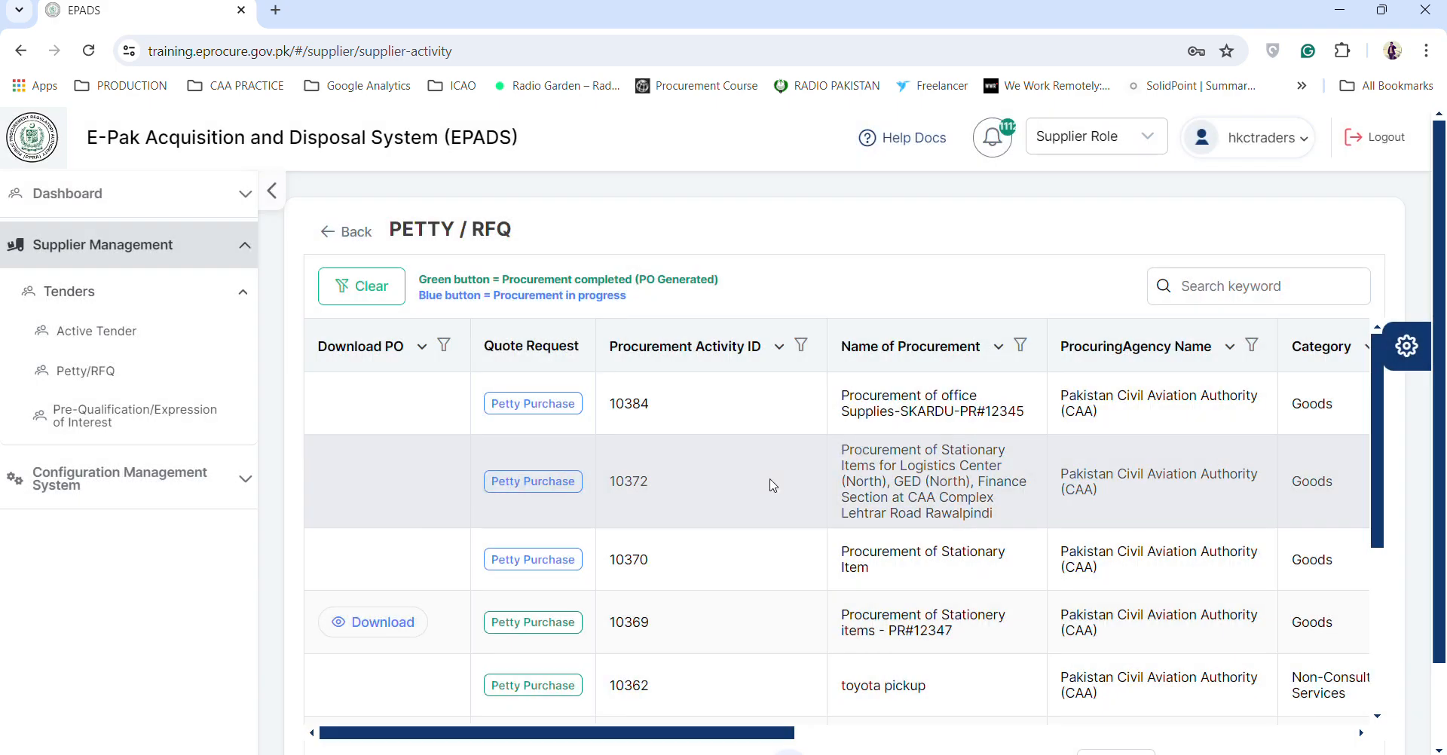
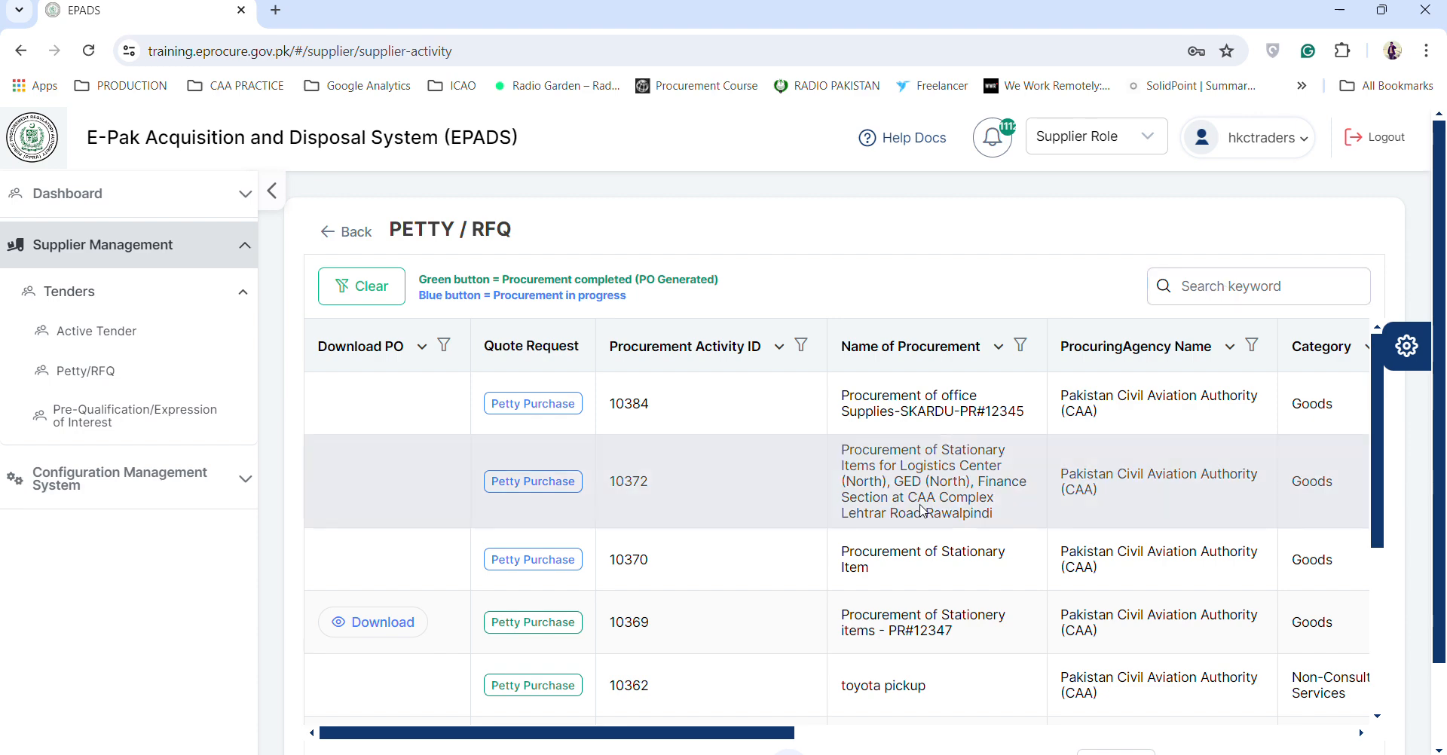
pyautogui.scroll(-3, 932, 490)
pyautogui.scroll(3, 932, 490)
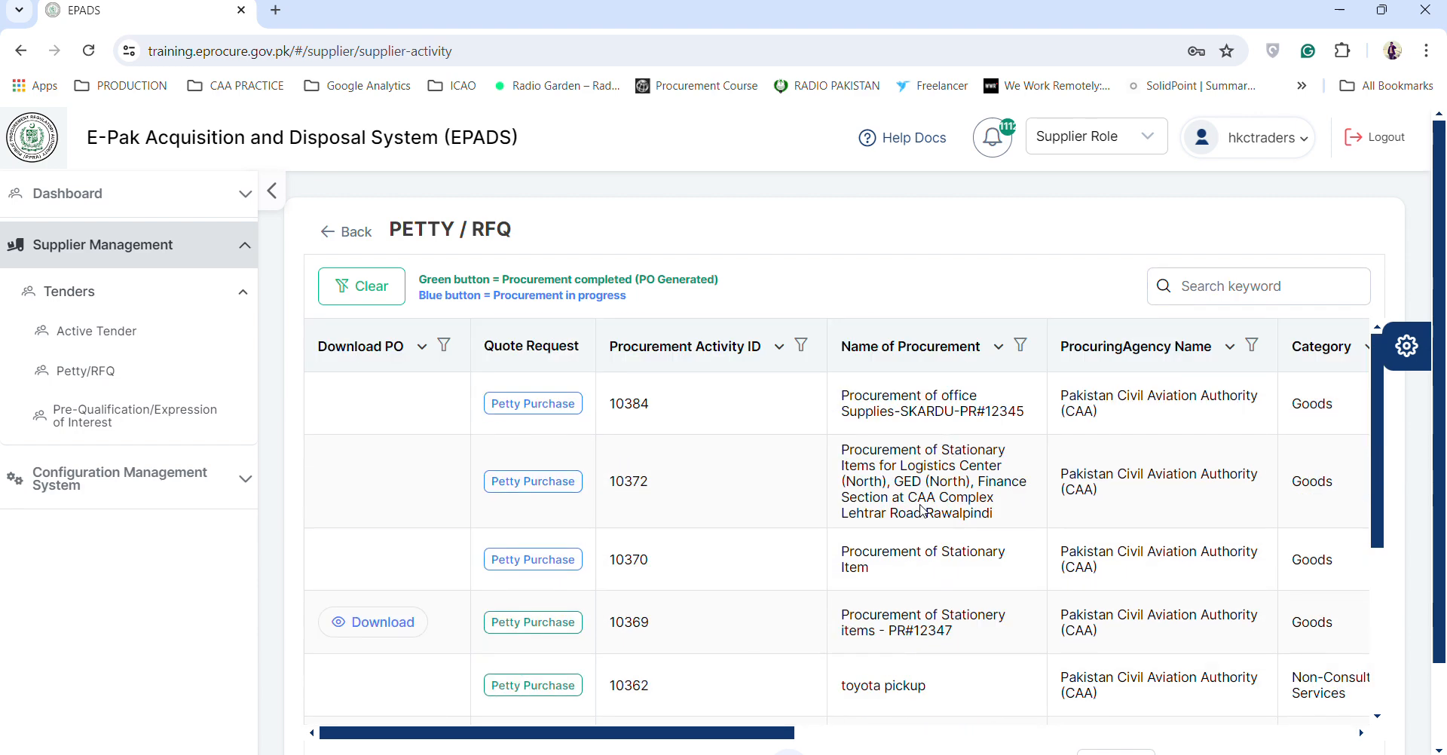
# - Search the Petty/RFQ list for 12345 and open the Skardu office supplies petty purchase
pyautogui.click(1278, 287)
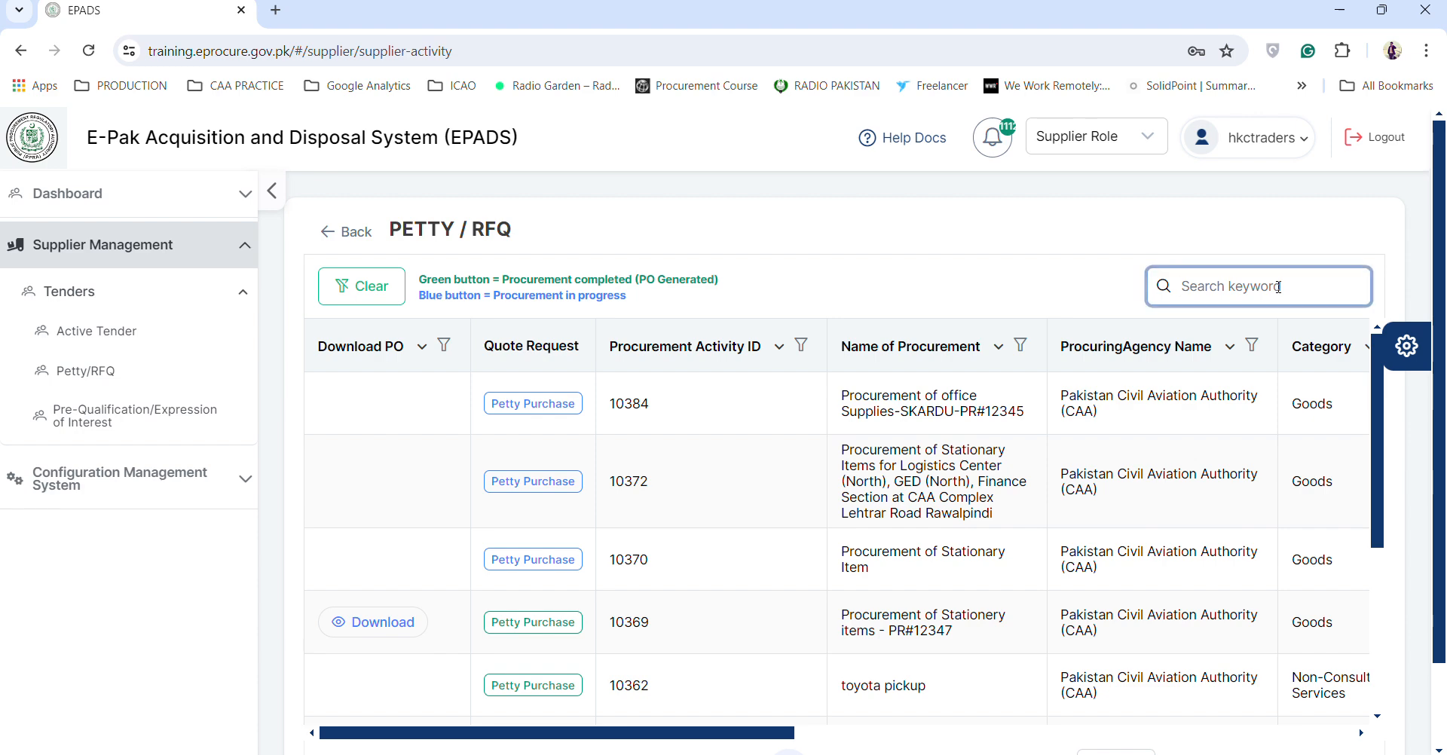
pyautogui.write('12345')
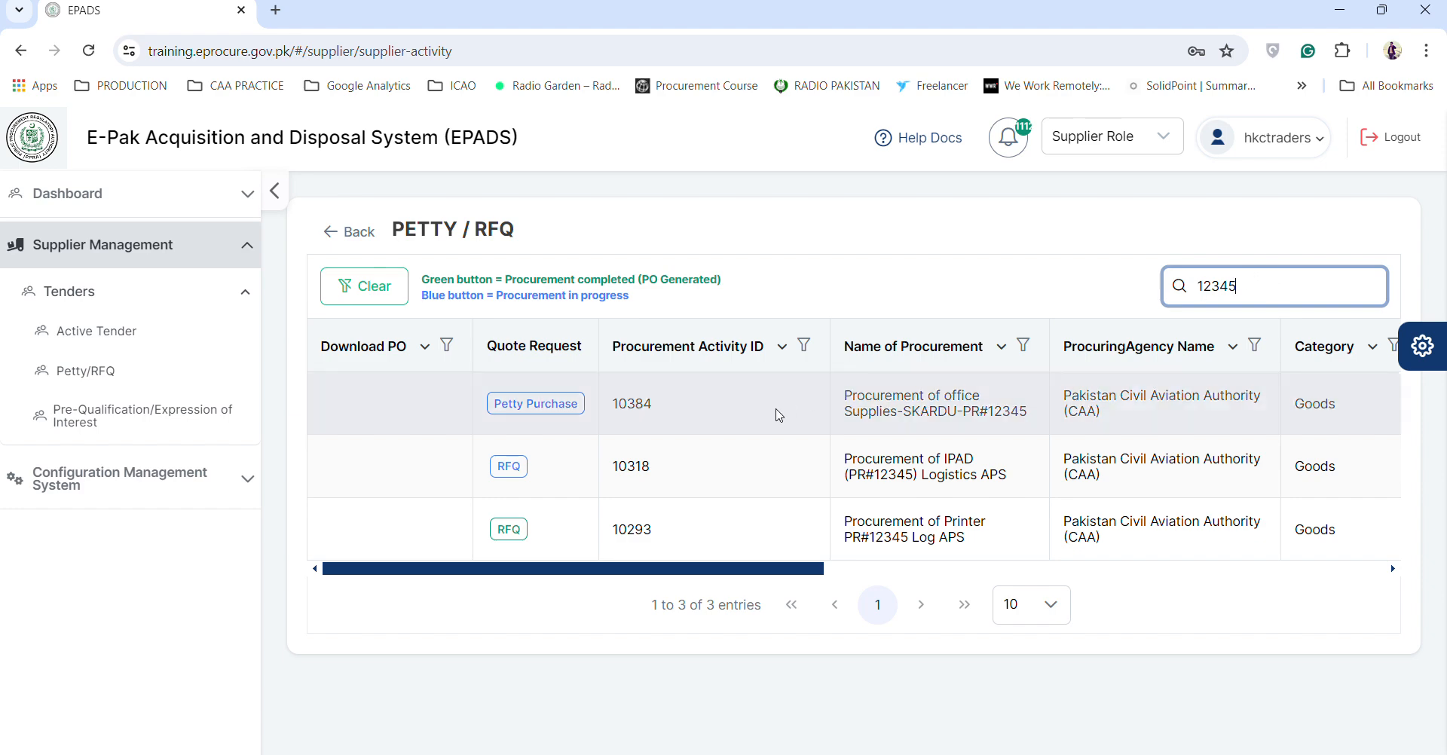
pyautogui.click(514, 412)
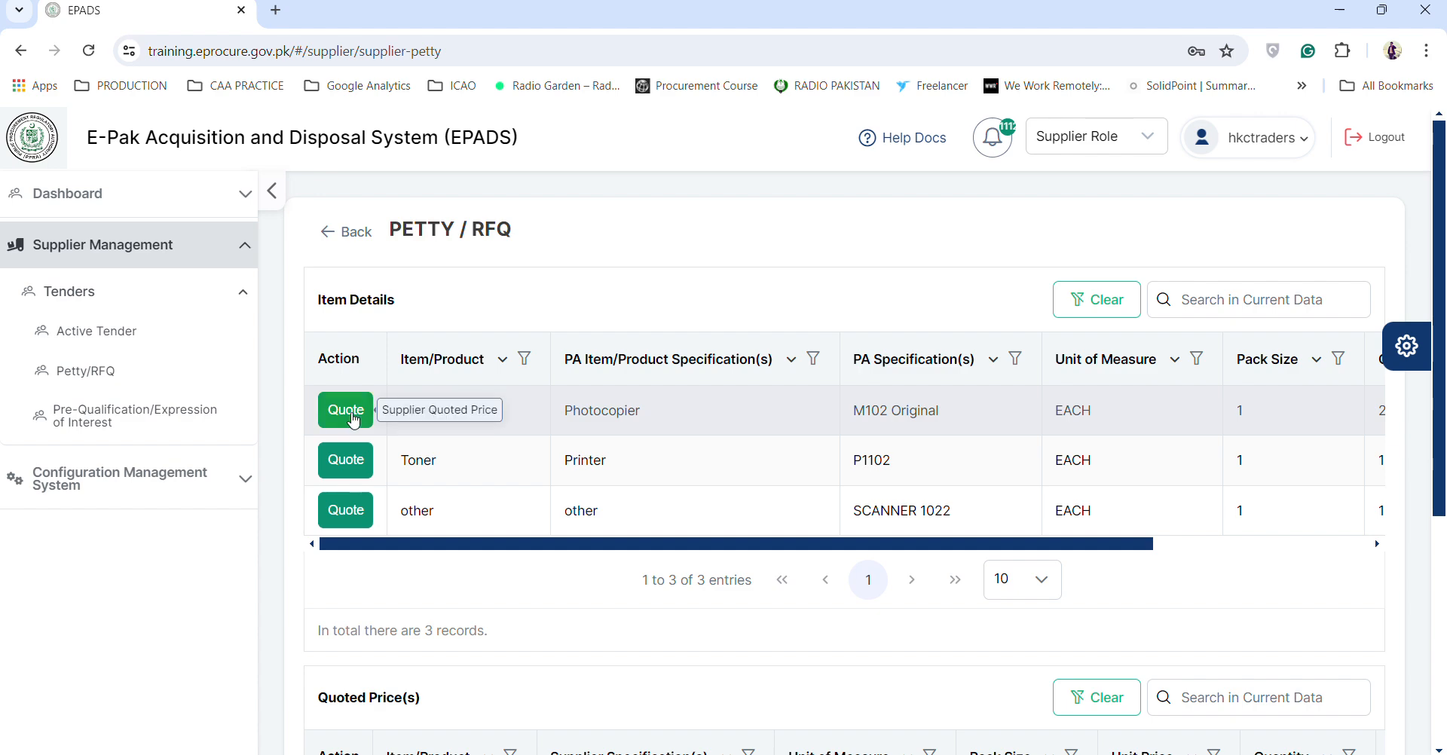
# - Start a quote for the M102 Original photocopier toner and set its unit price to 20,000
pyautogui.click(352, 418)
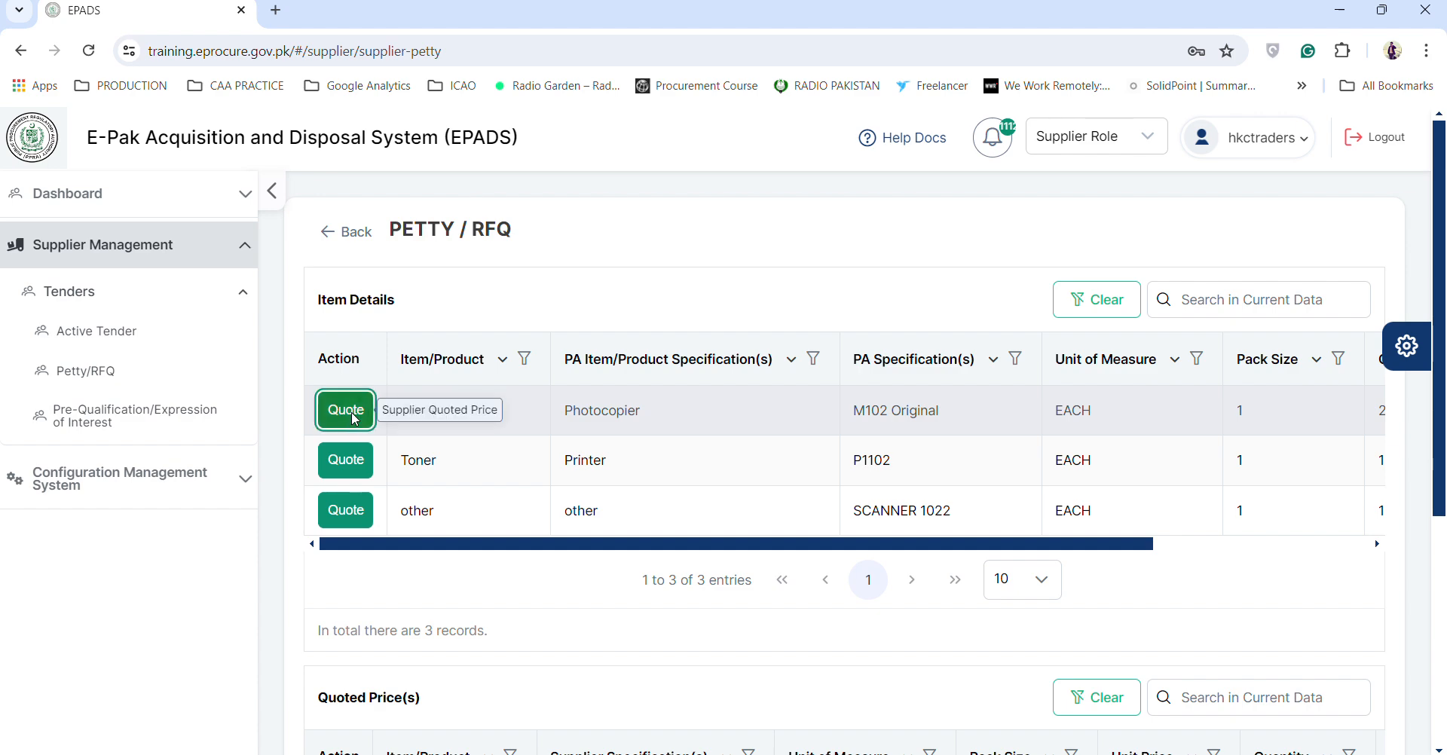
pyautogui.scroll(-4, 742, 381)
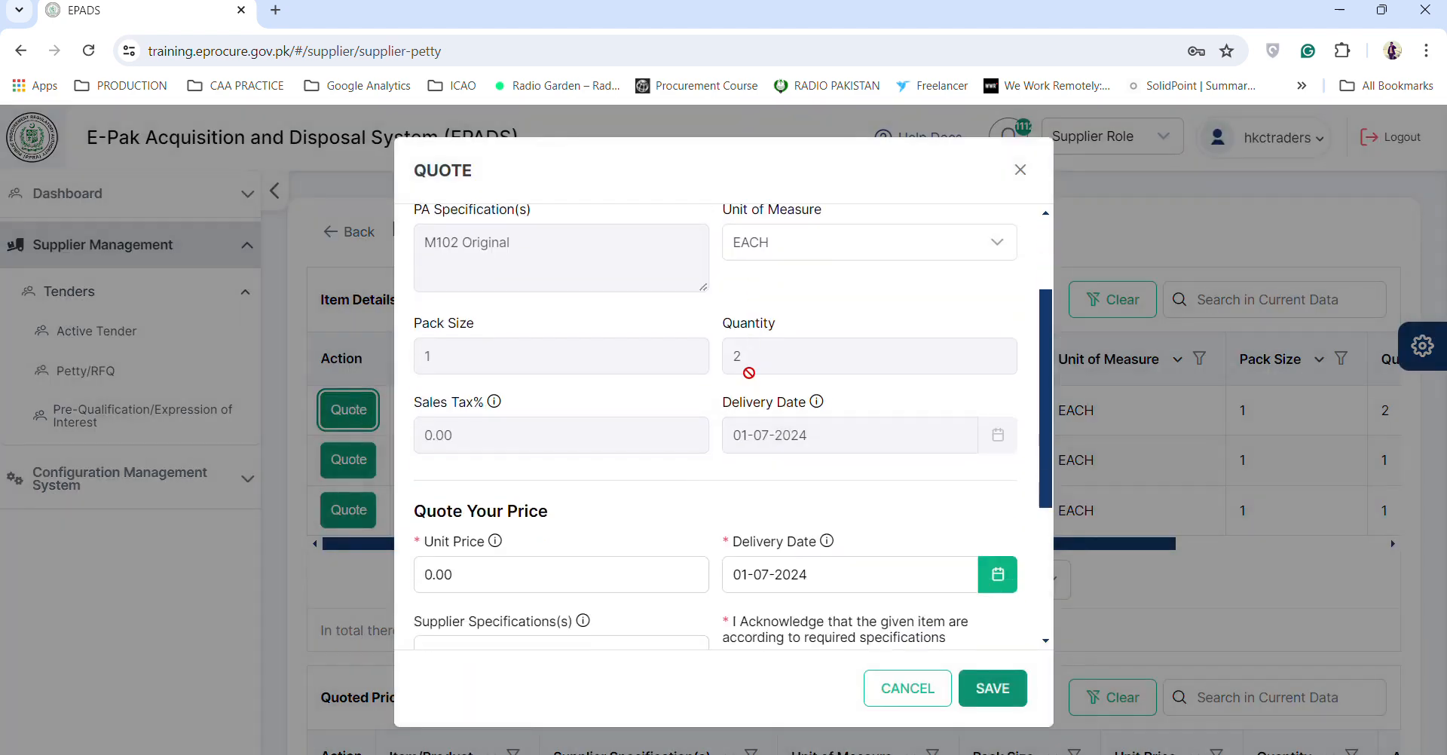
pyautogui.click(598, 382)
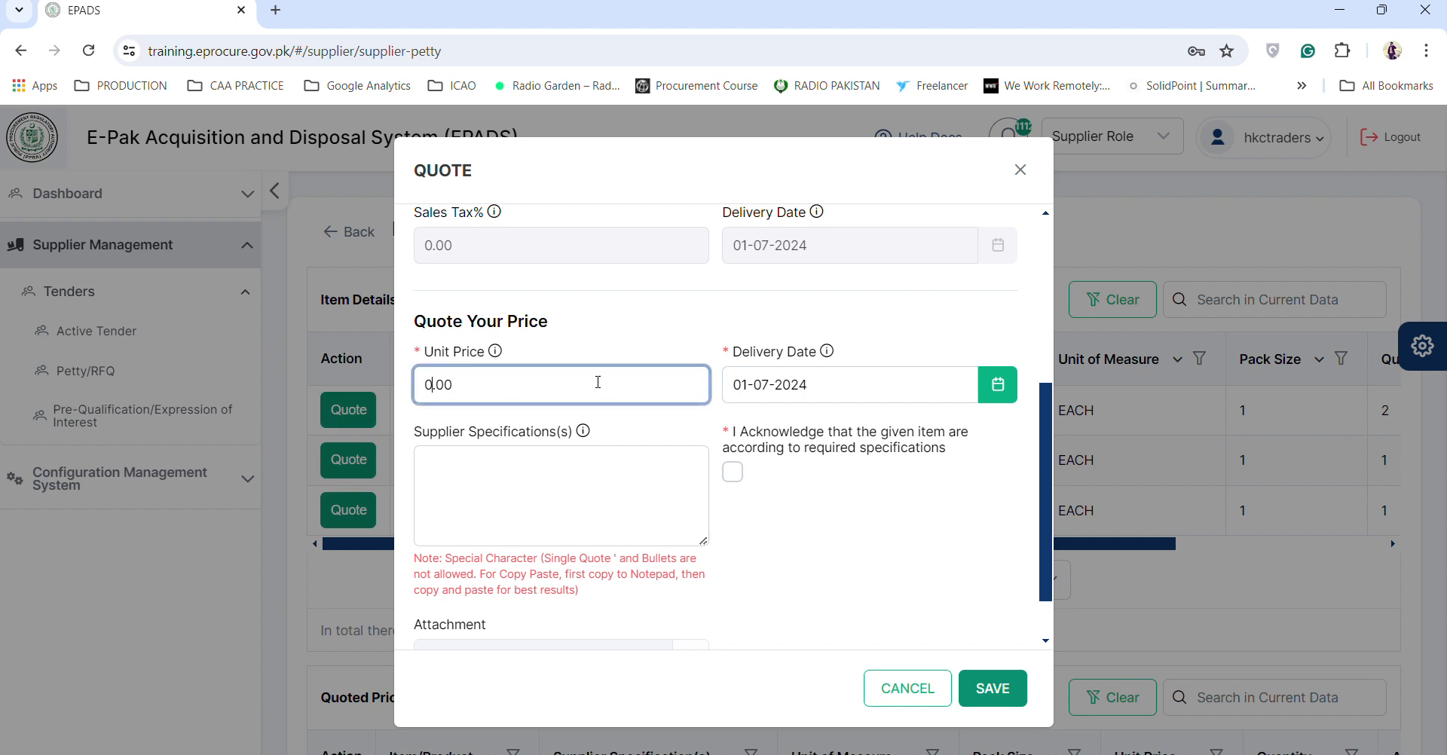
pyautogui.press('BackSpace')
pyautogui.write('4')
pyautogui.press('BackSpace')
pyautogui.write('20,000')
# - Enter the supplier specification "Original HP Toner p1102", acknowledge that the item meets the required specifications, and save the quote
pyautogui.click(606, 458)
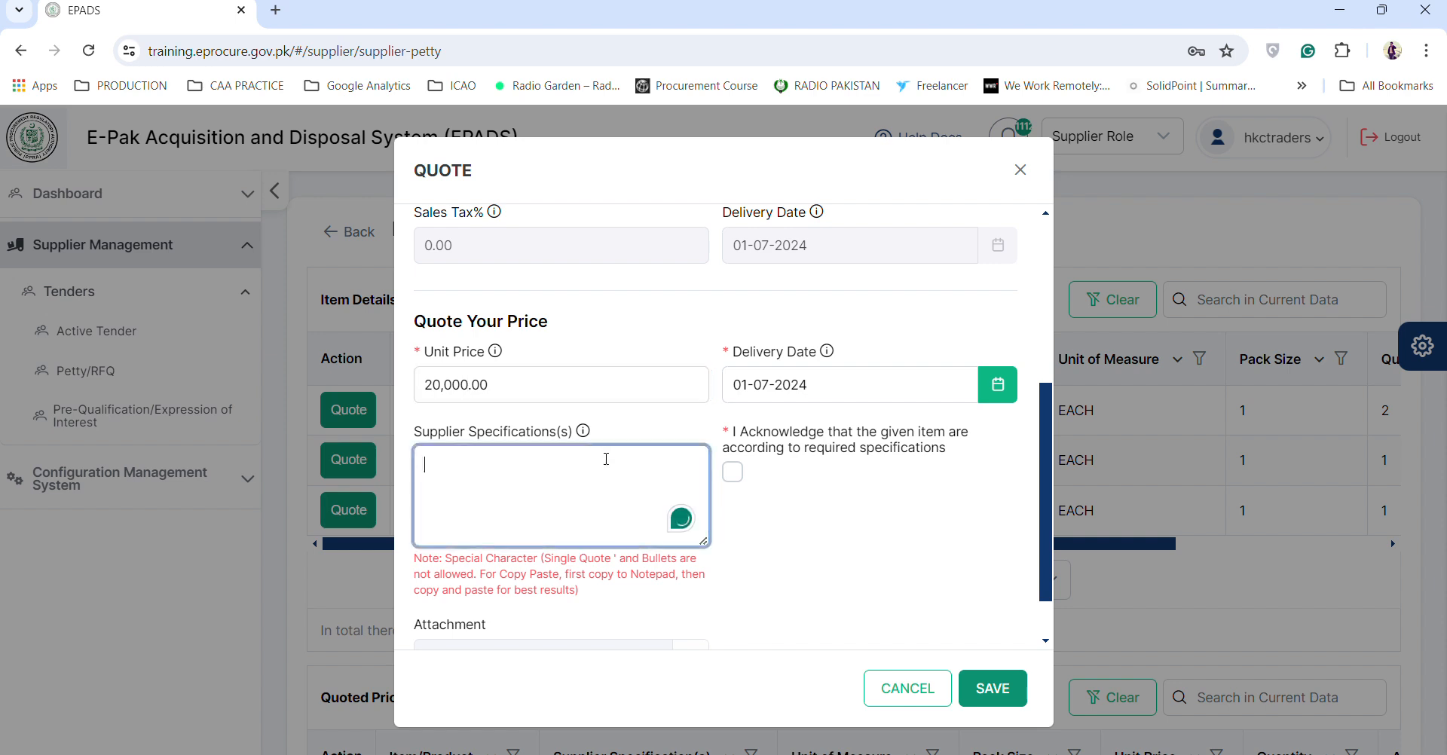
pyautogui.write('Original HP Toner p1102')
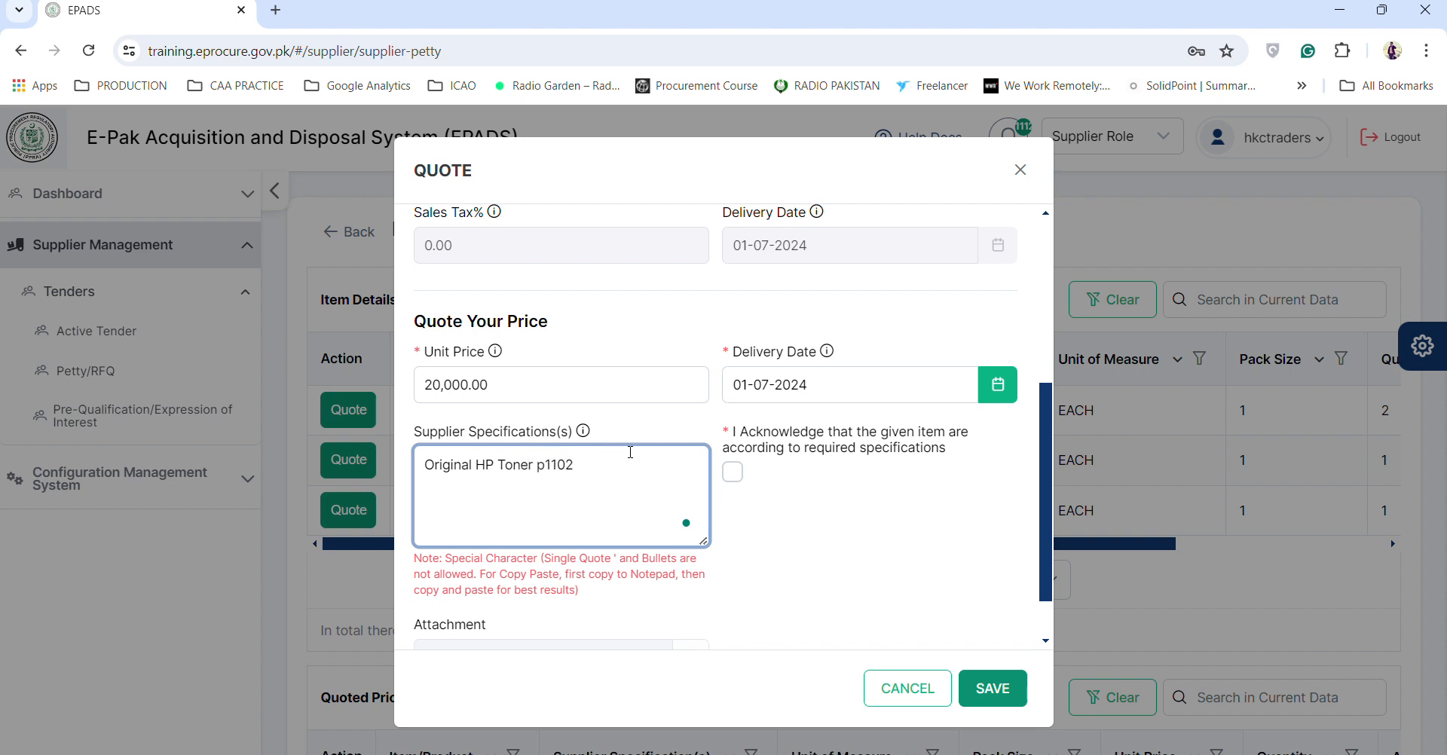
pyautogui.click(732, 472)
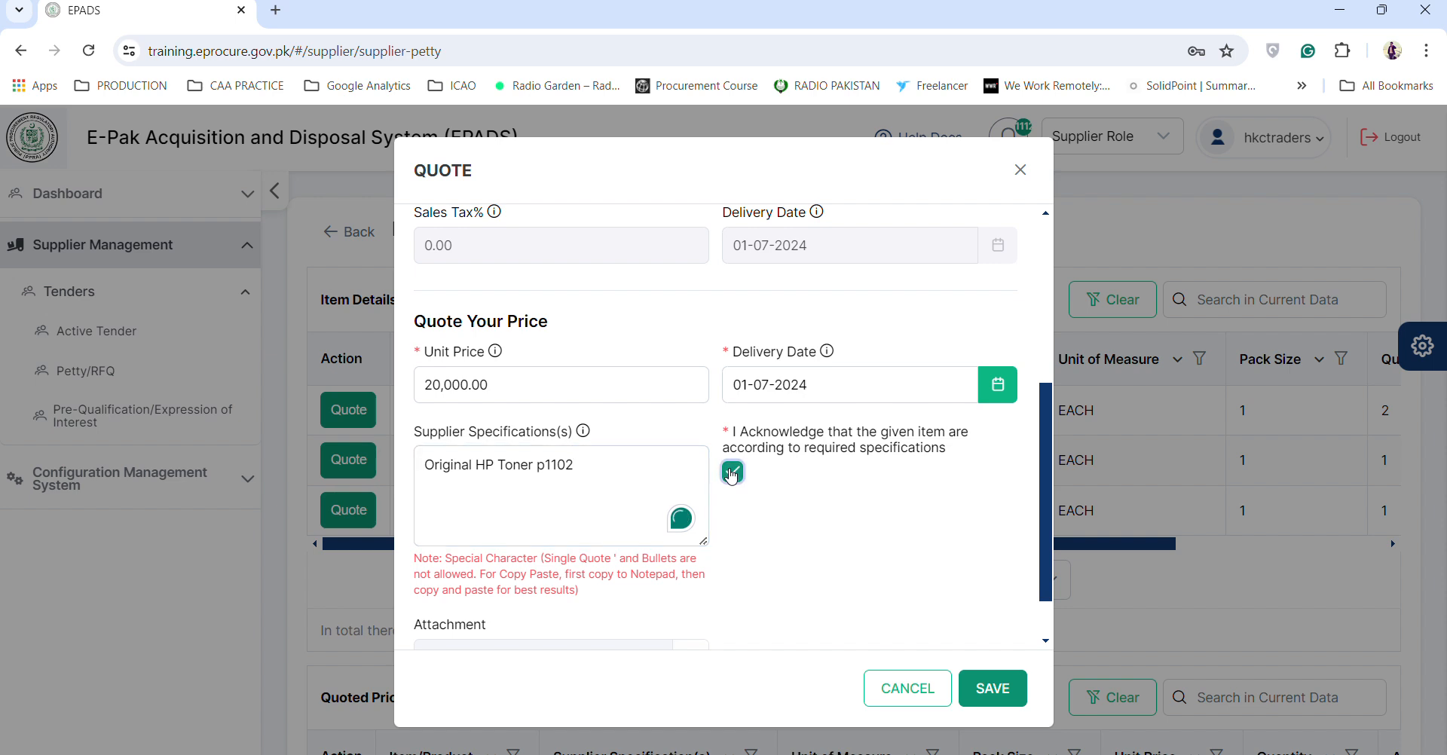
pyautogui.scroll(-1, 701, 535)
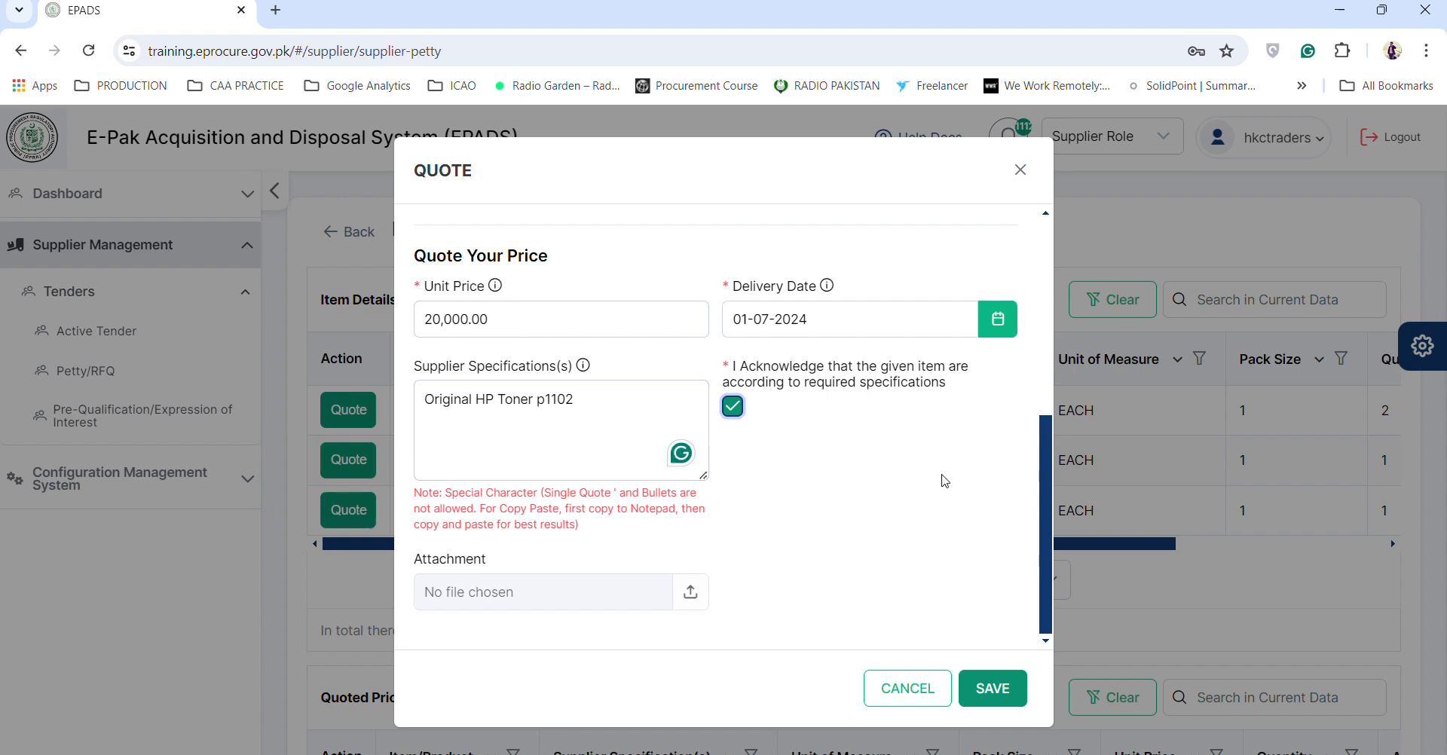
pyautogui.click(995, 688)
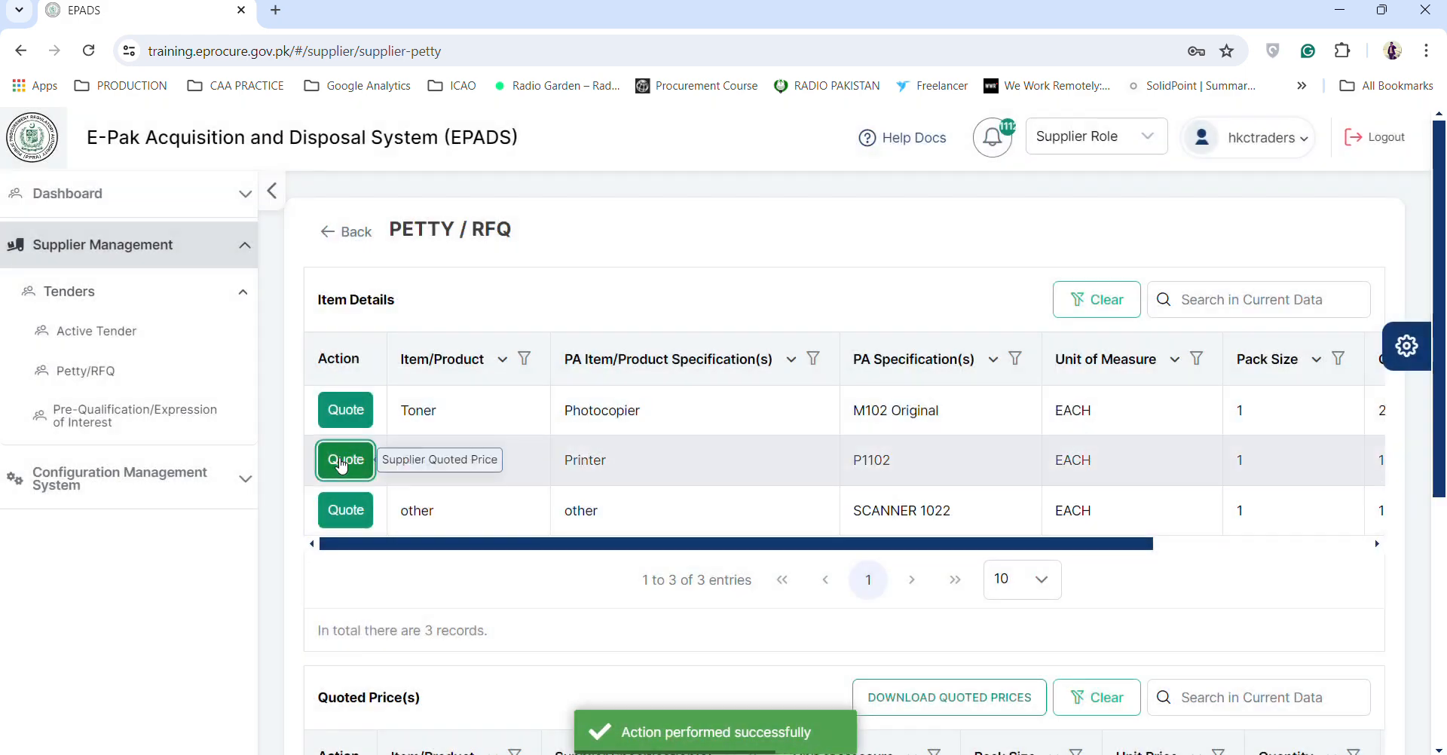
# - Save a quote for the P1102 printer toner with unit price 20,000, supplier specification P1022 and the specification acknowledgement ticked
pyautogui.click(336, 460)
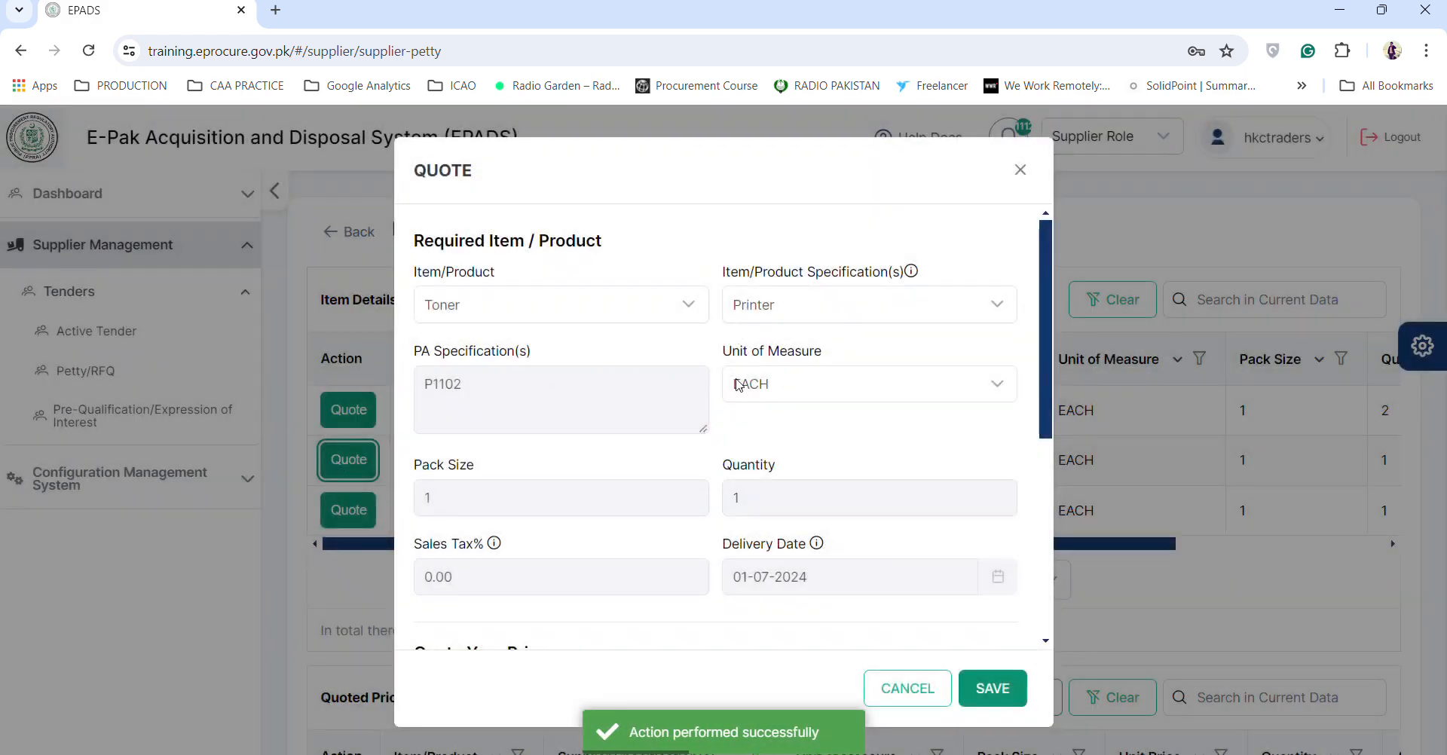
pyautogui.scroll(-2, 491, 539)
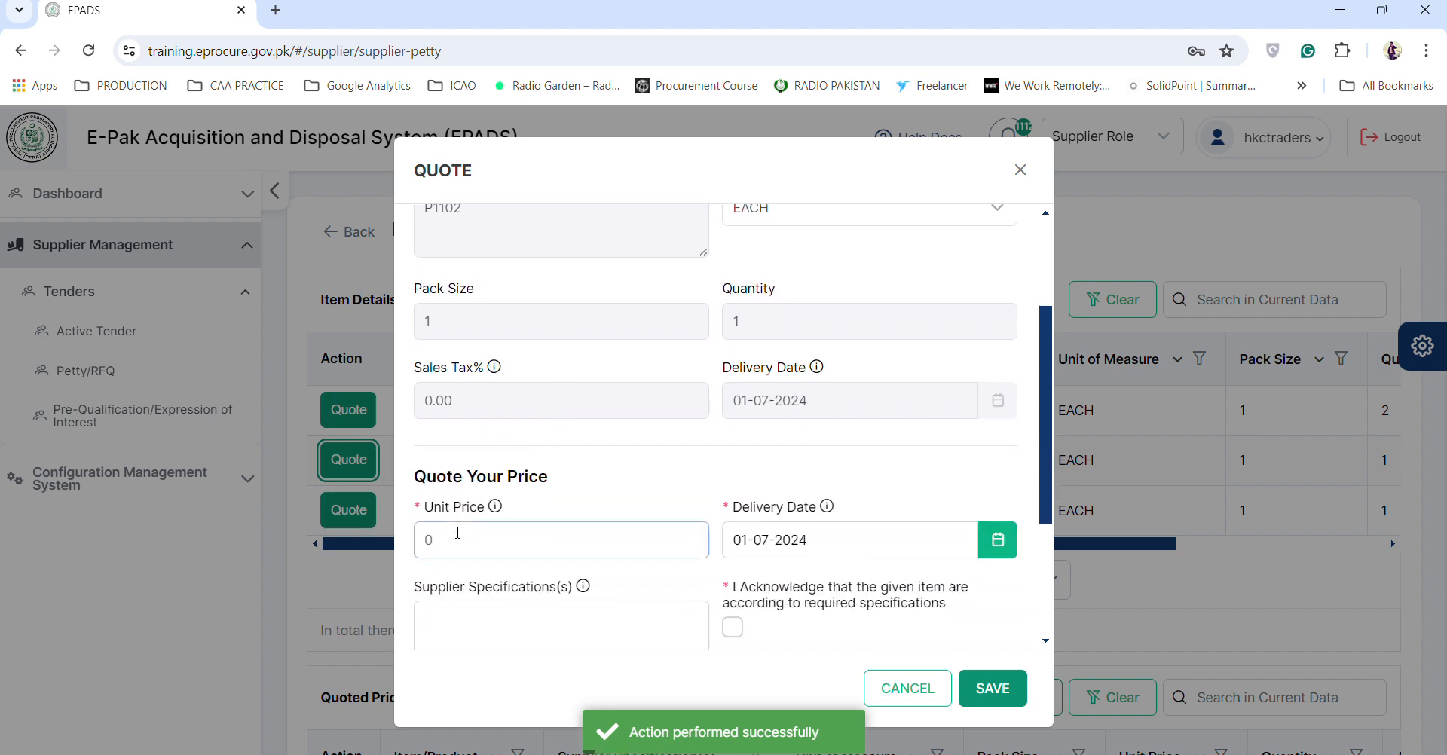
pyautogui.click(457, 533)
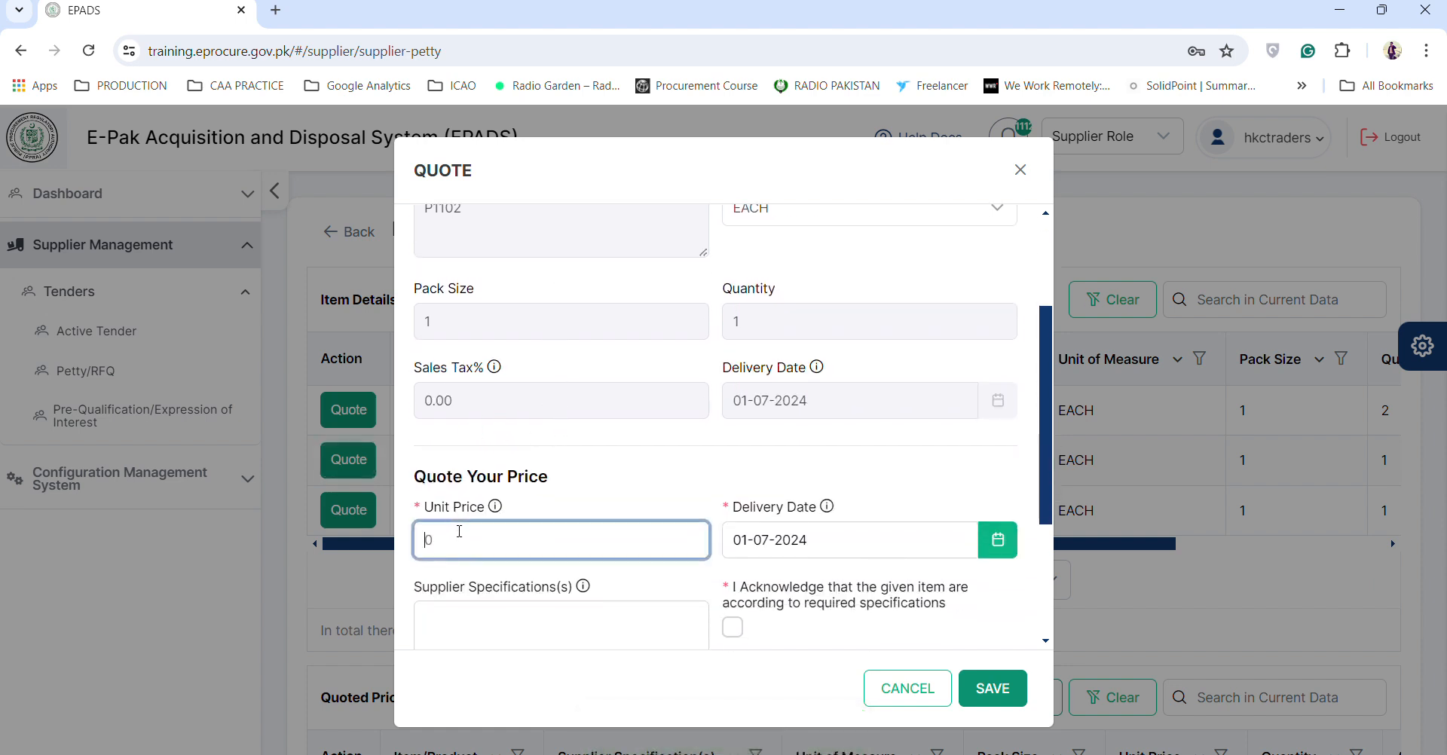
pyautogui.write('20,000.00')
pyautogui.click(603, 644)
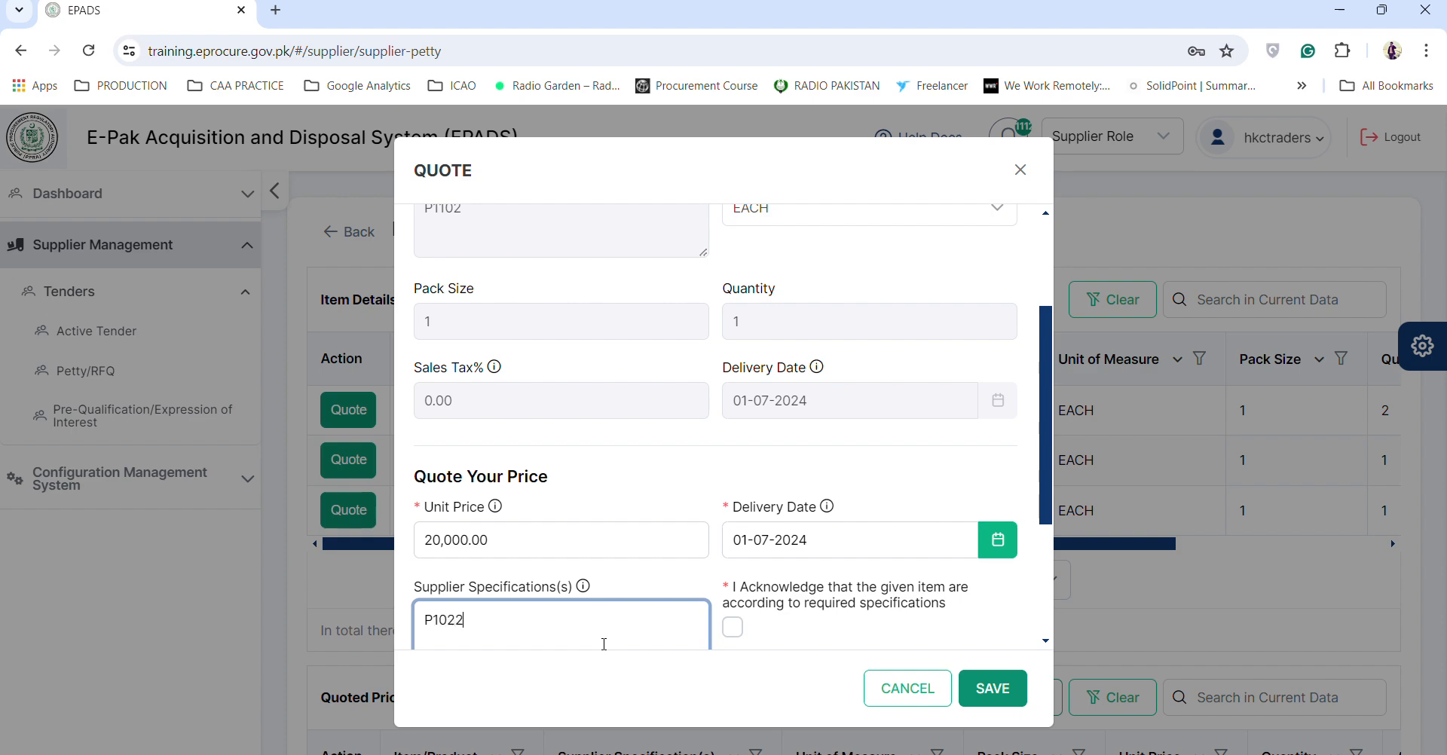
pyautogui.click(732, 628)
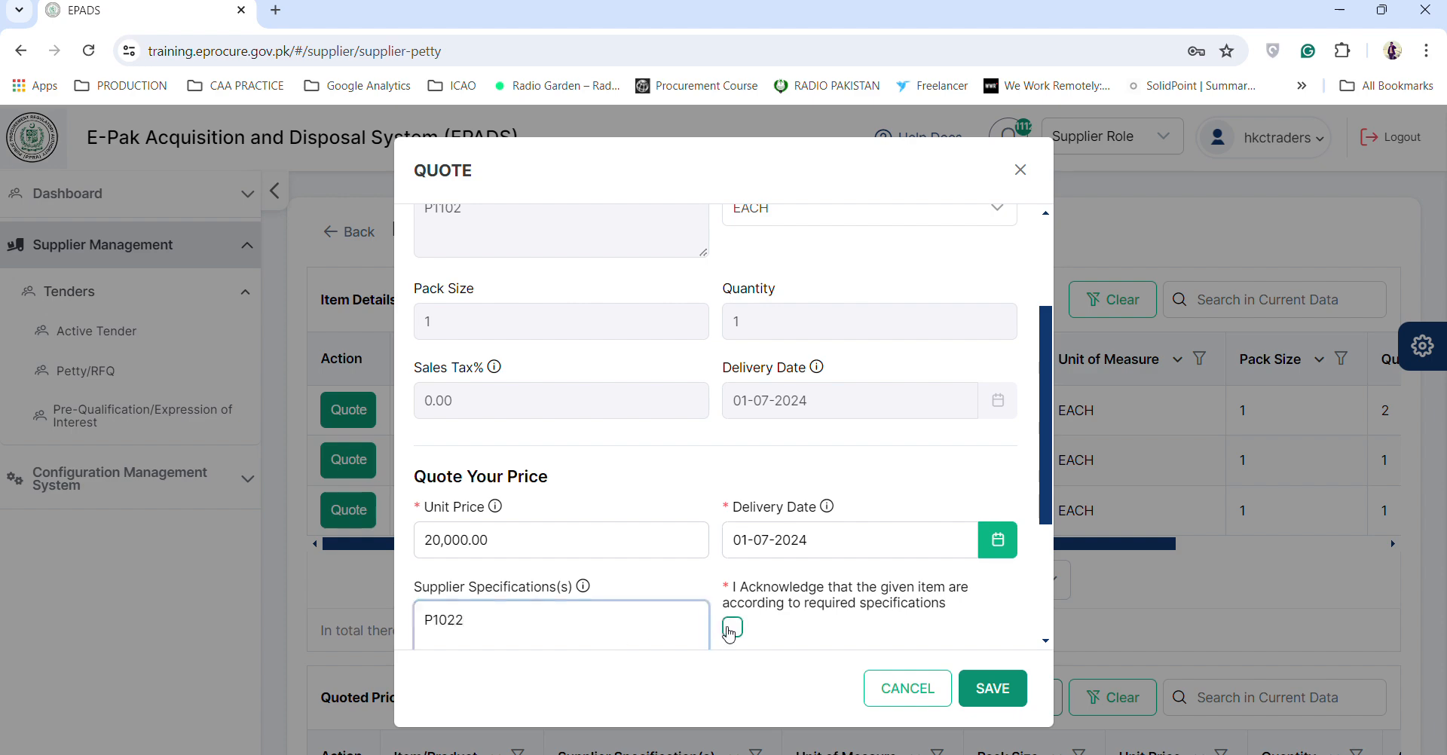
pyautogui.scroll(-3, 731, 630)
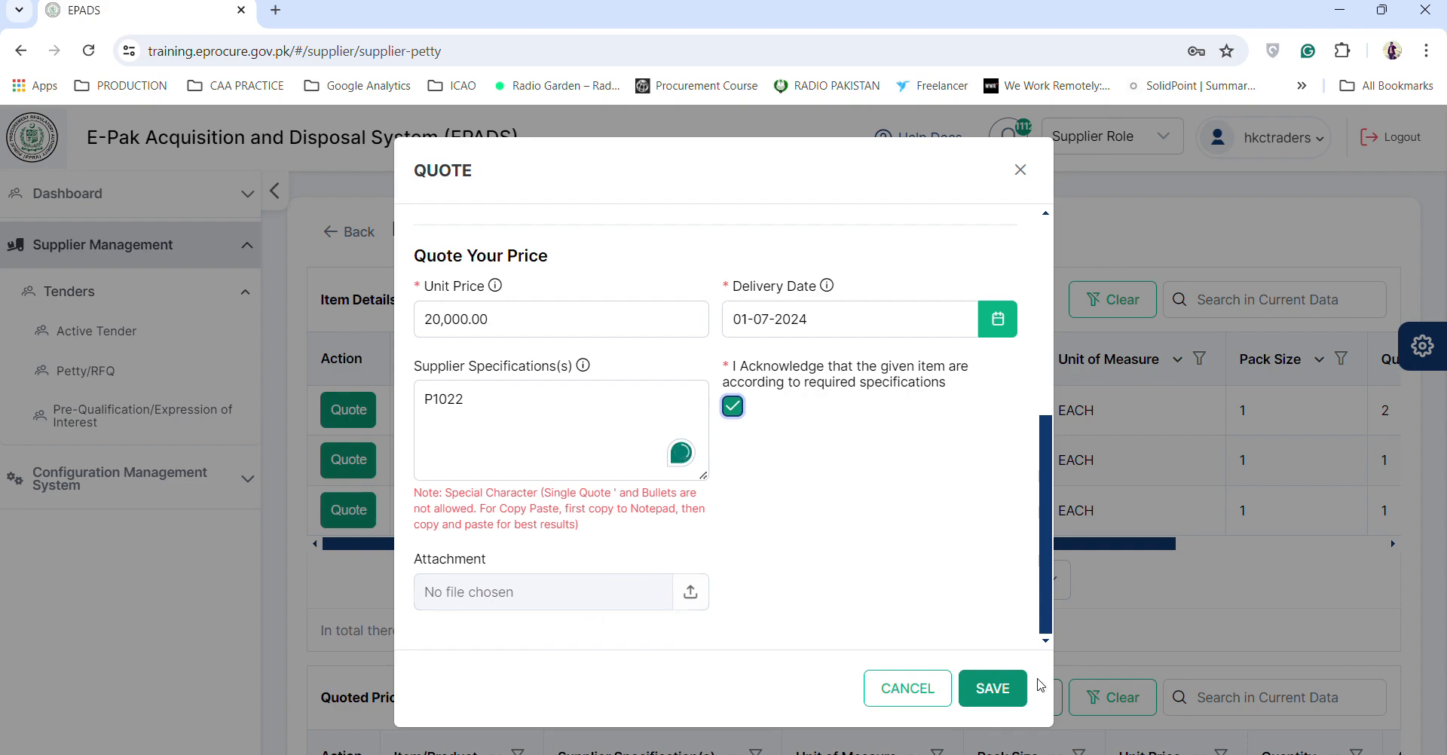
pyautogui.click(995, 688)
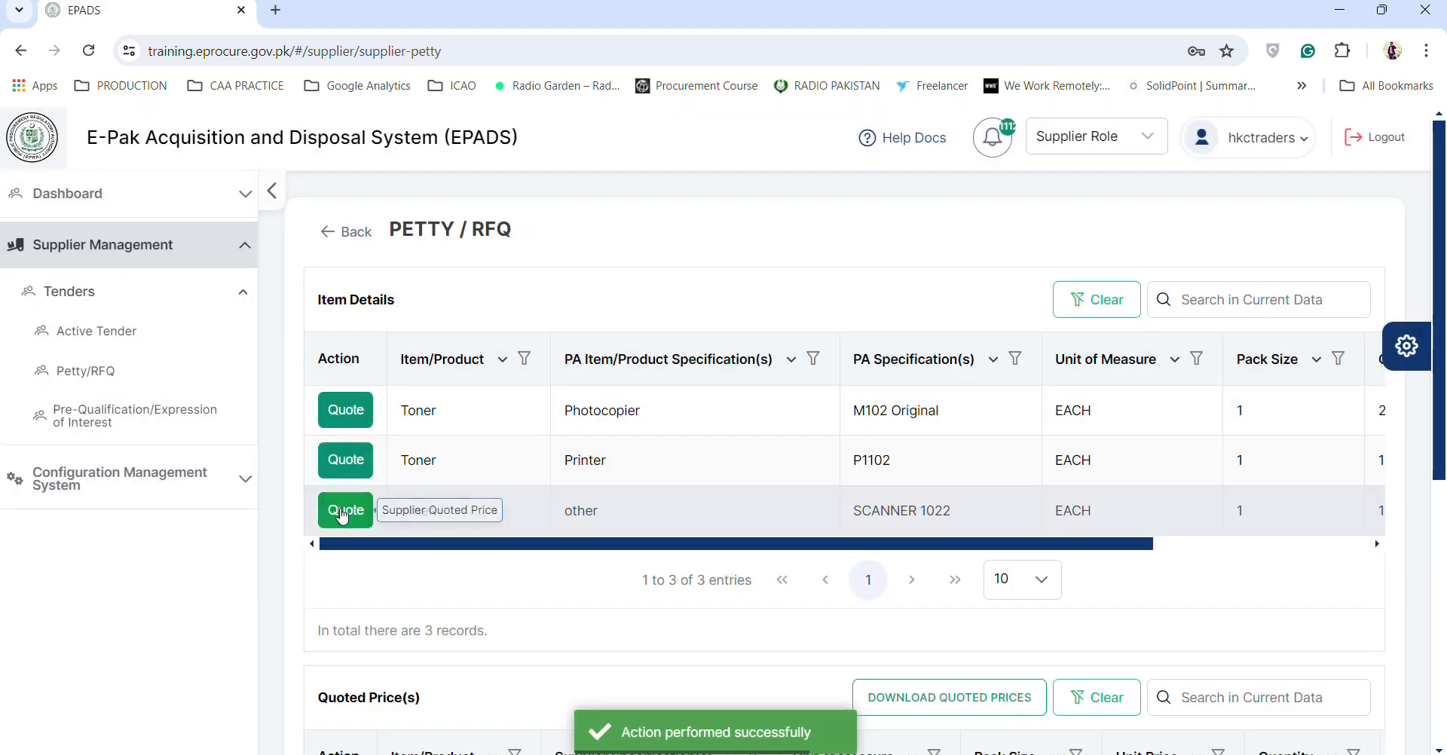
# - Save a quote for the SCANNER 1022 item with unit price 15,000, supplier specification "Scanner jet" and the specification acknowledgement ticked
pyautogui.click(341, 515)
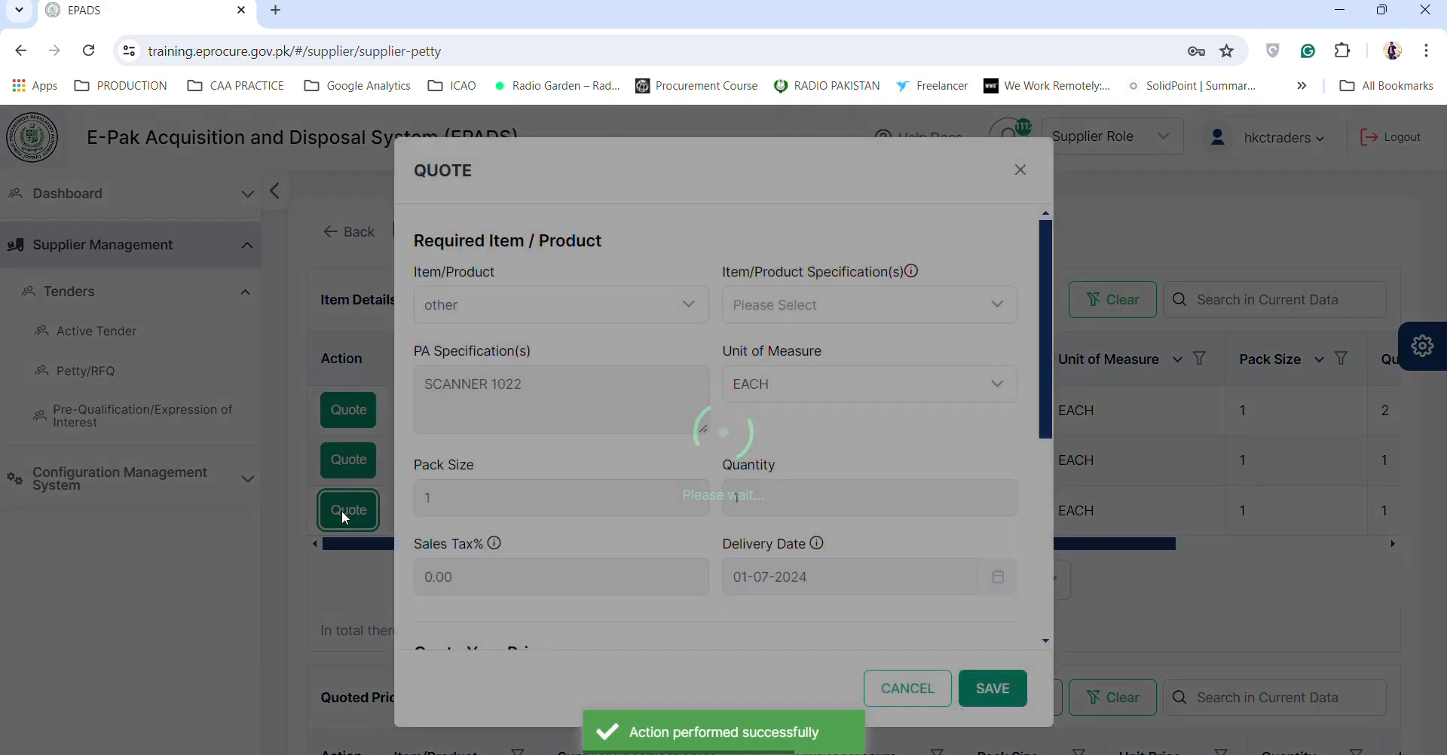
pyautogui.click(1021, 171)
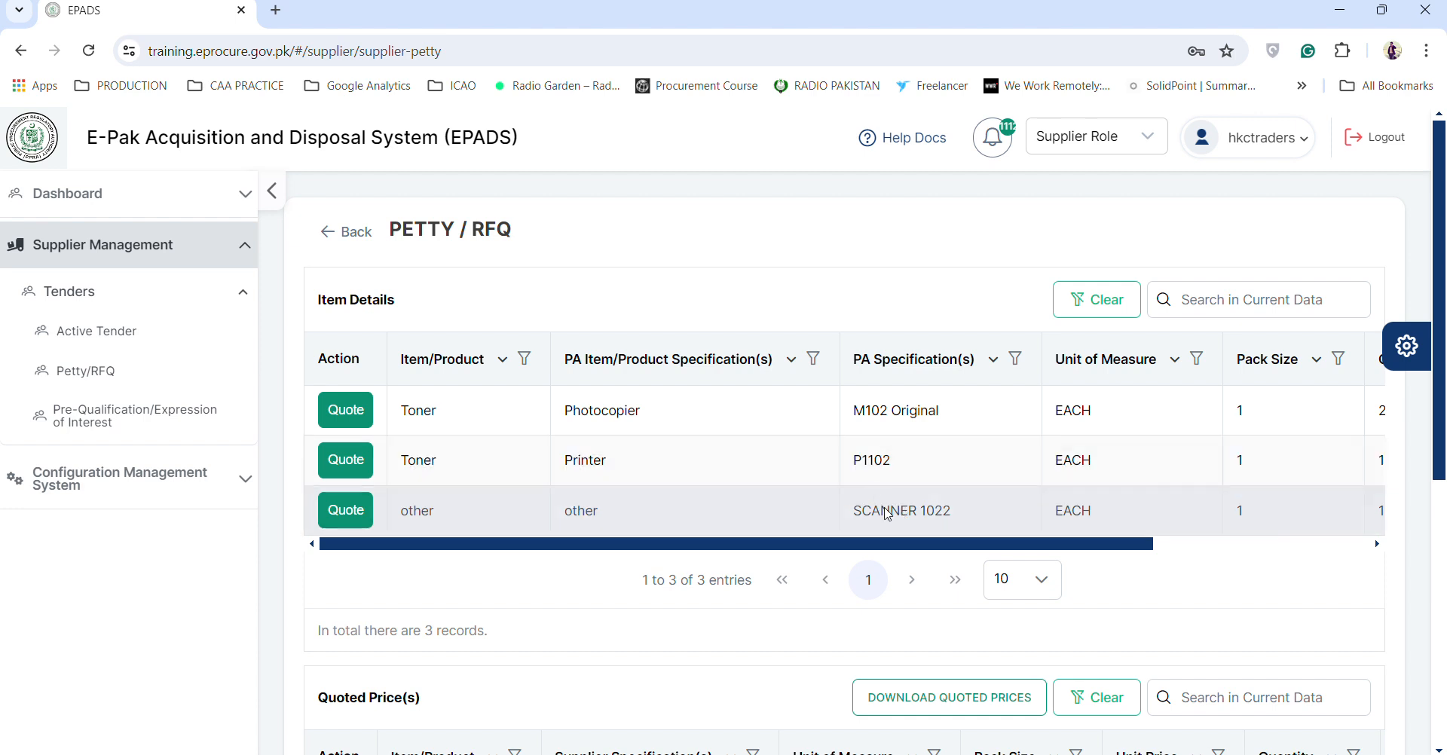
pyautogui.click(345, 521)
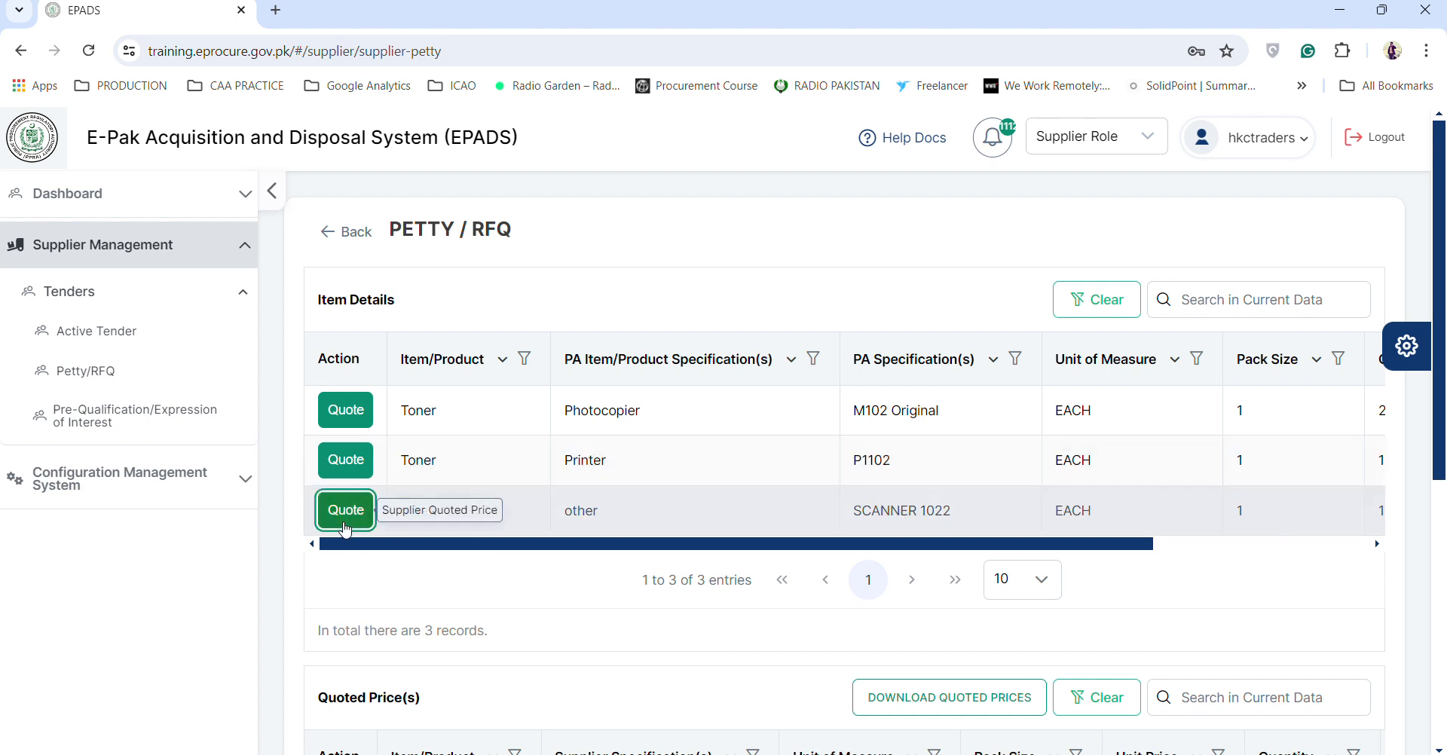
pyautogui.scroll(-5, 641, 471)
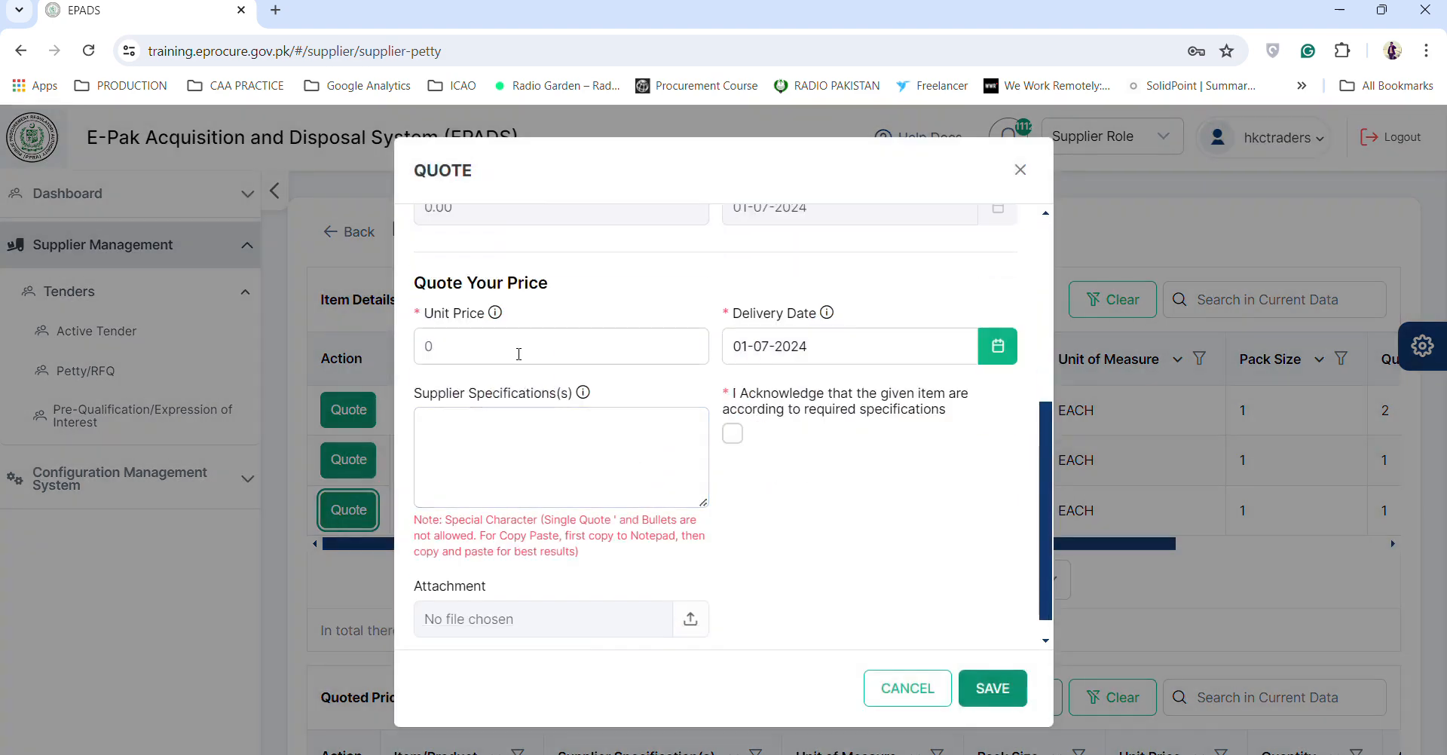
pyautogui.click(519, 354)
pyautogui.write('150000.00')
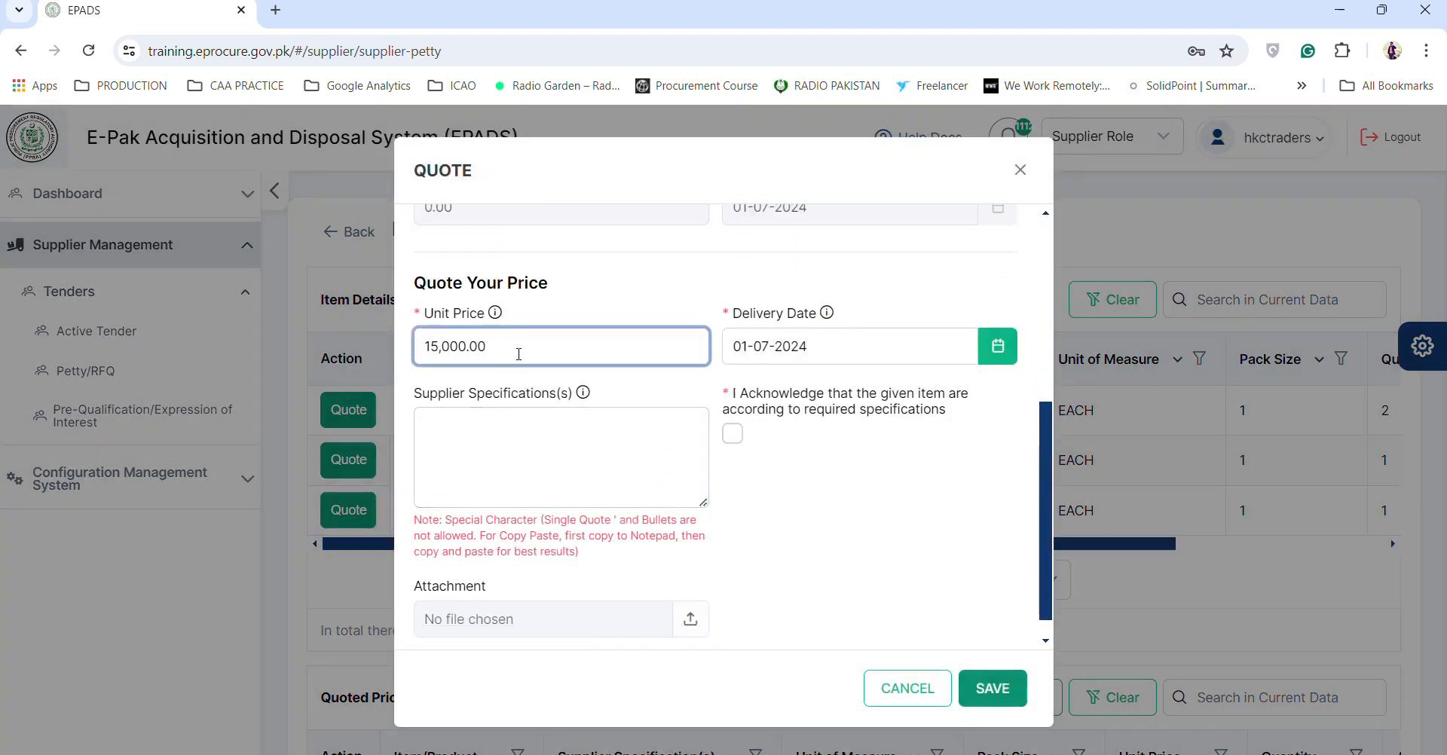
pyautogui.click(548, 482)
pyautogui.write('Scanner jet')
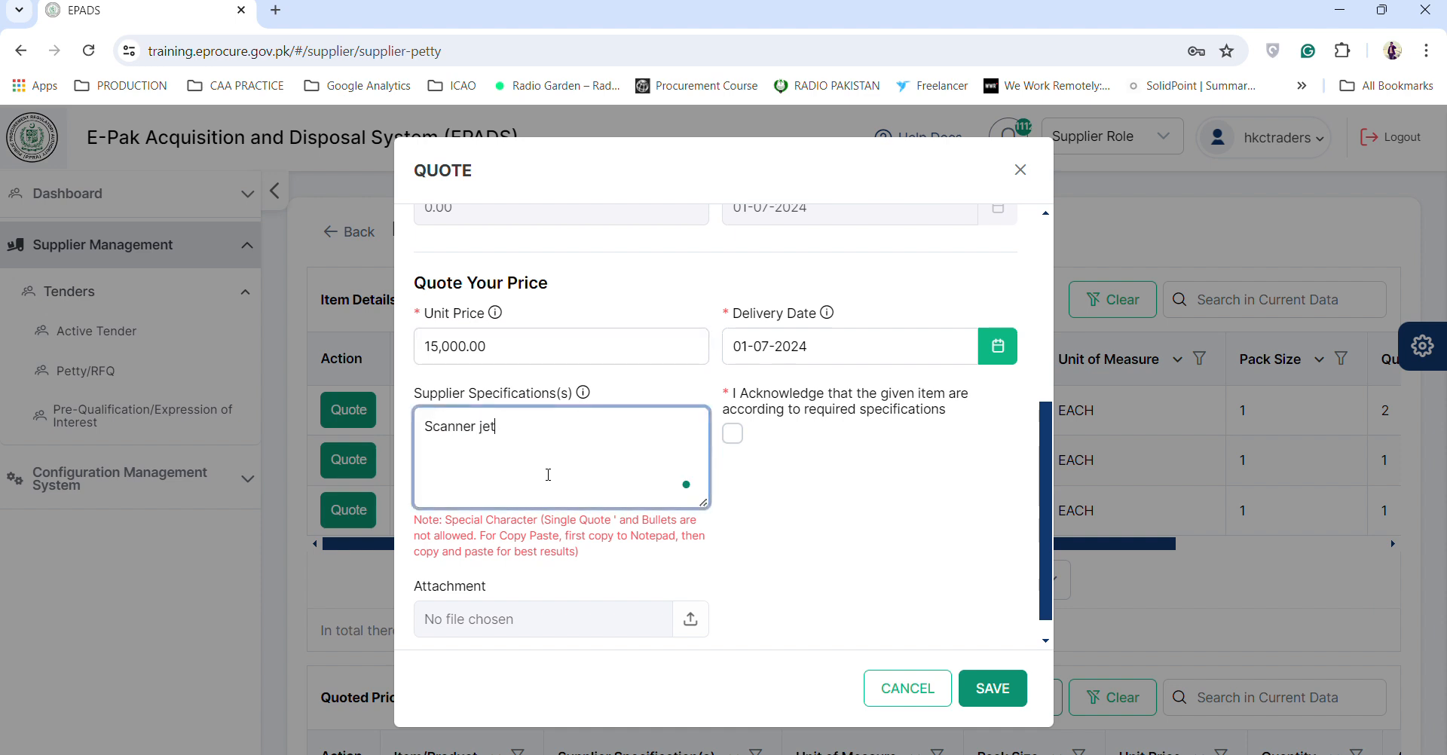
pyautogui.click(733, 434)
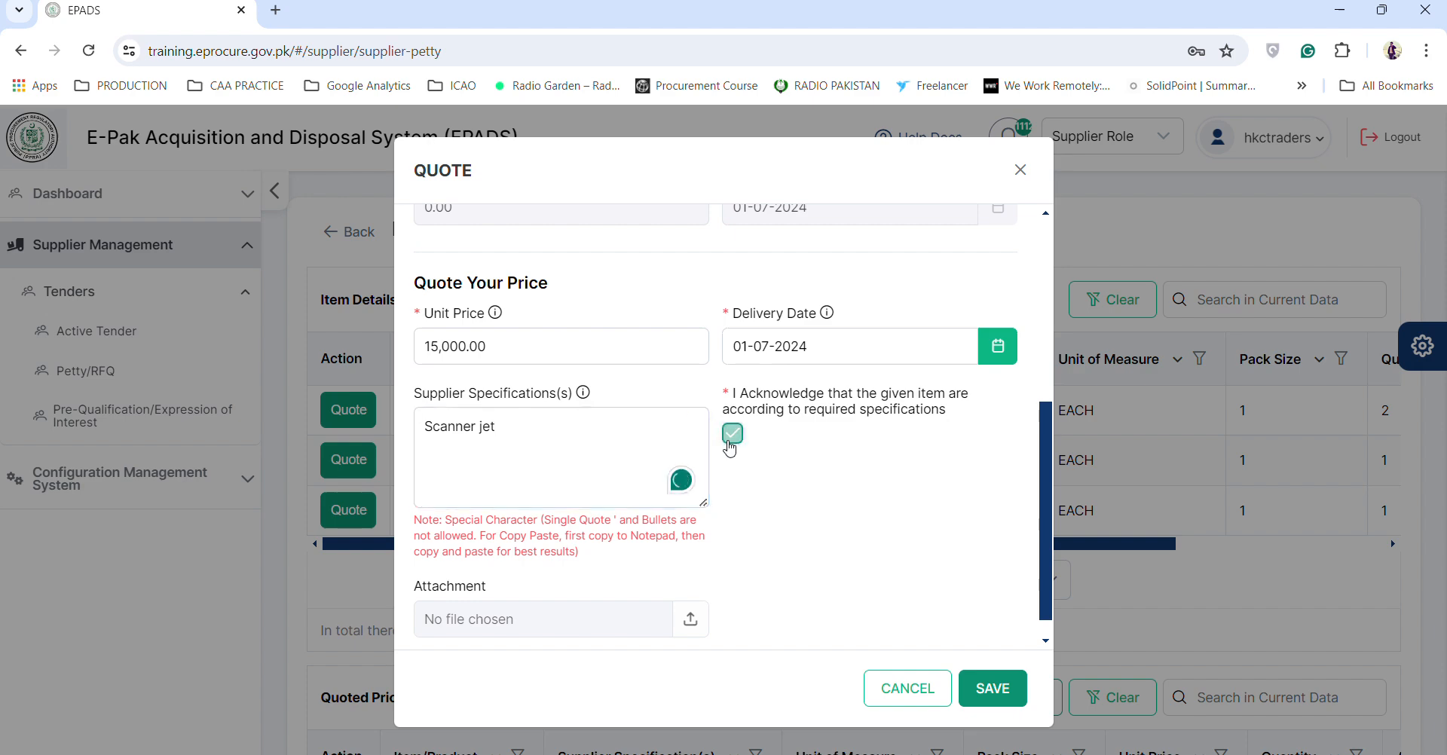
pyautogui.click(1003, 697)
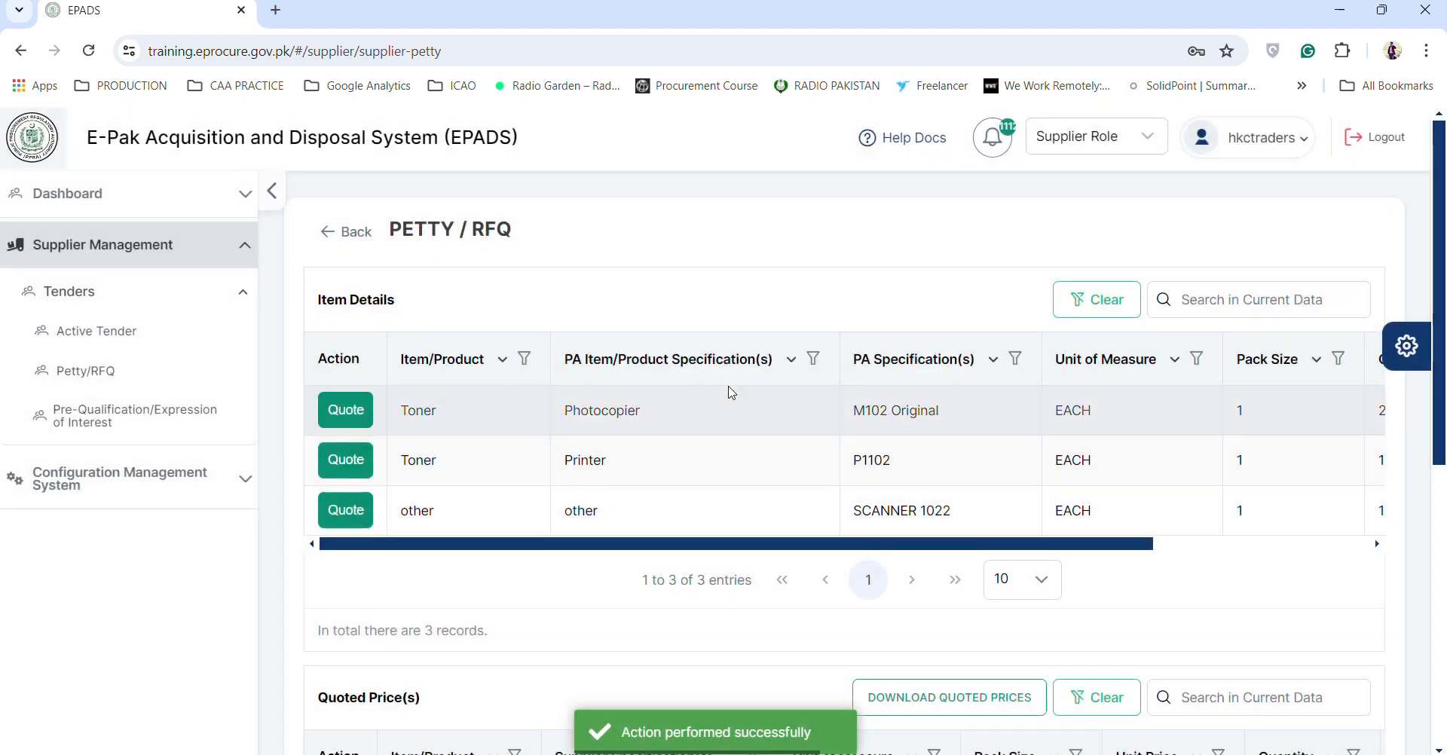
# - Submit the quoted prices for all three items and confirm the submission
pyautogui.scroll(-7, 732, 393)
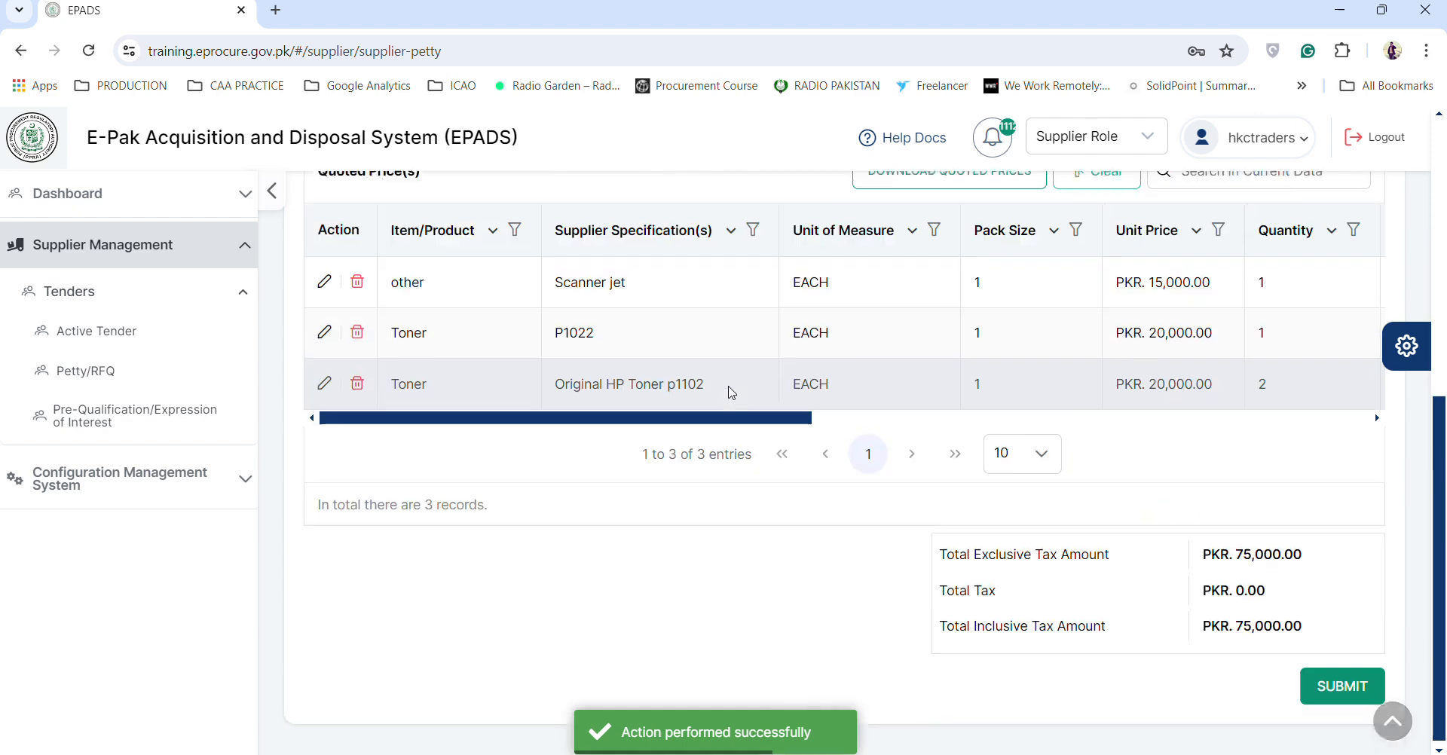
pyautogui.click(1335, 690)
pyautogui.click(1288, 633)
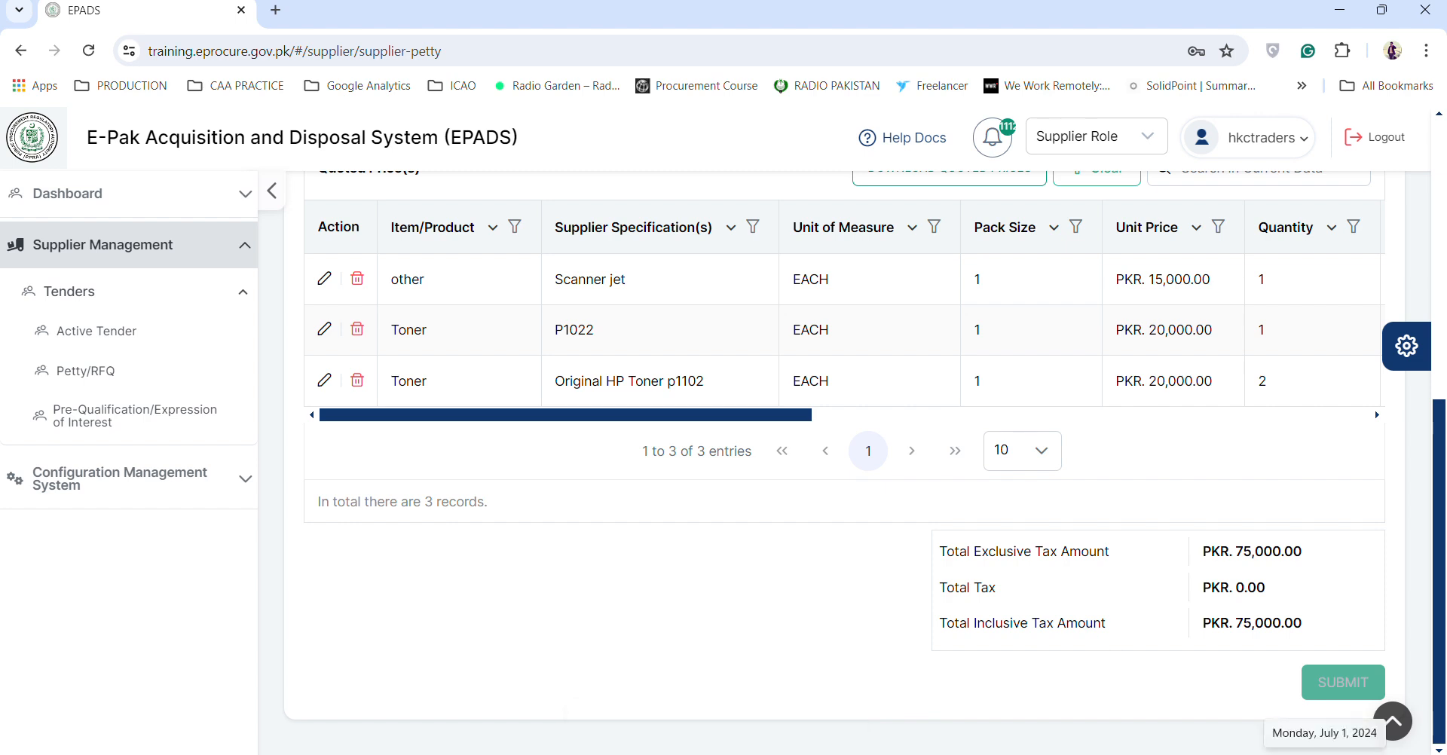
# - Log out and log in to the enterprisedev supplier account with its saved password
pyautogui.scroll(7, 986, 309)
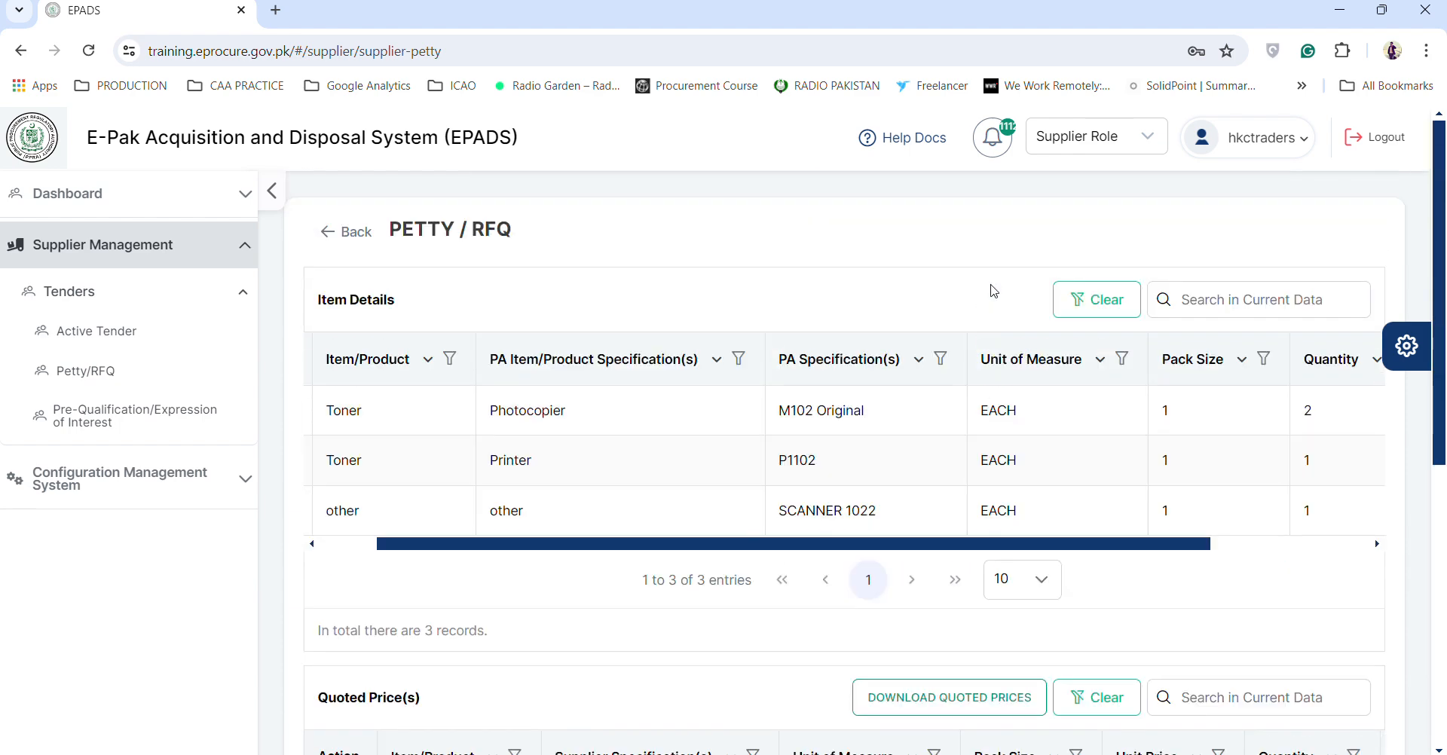
pyautogui.moveTo(1252, 154)
pyautogui.click(1356, 139)
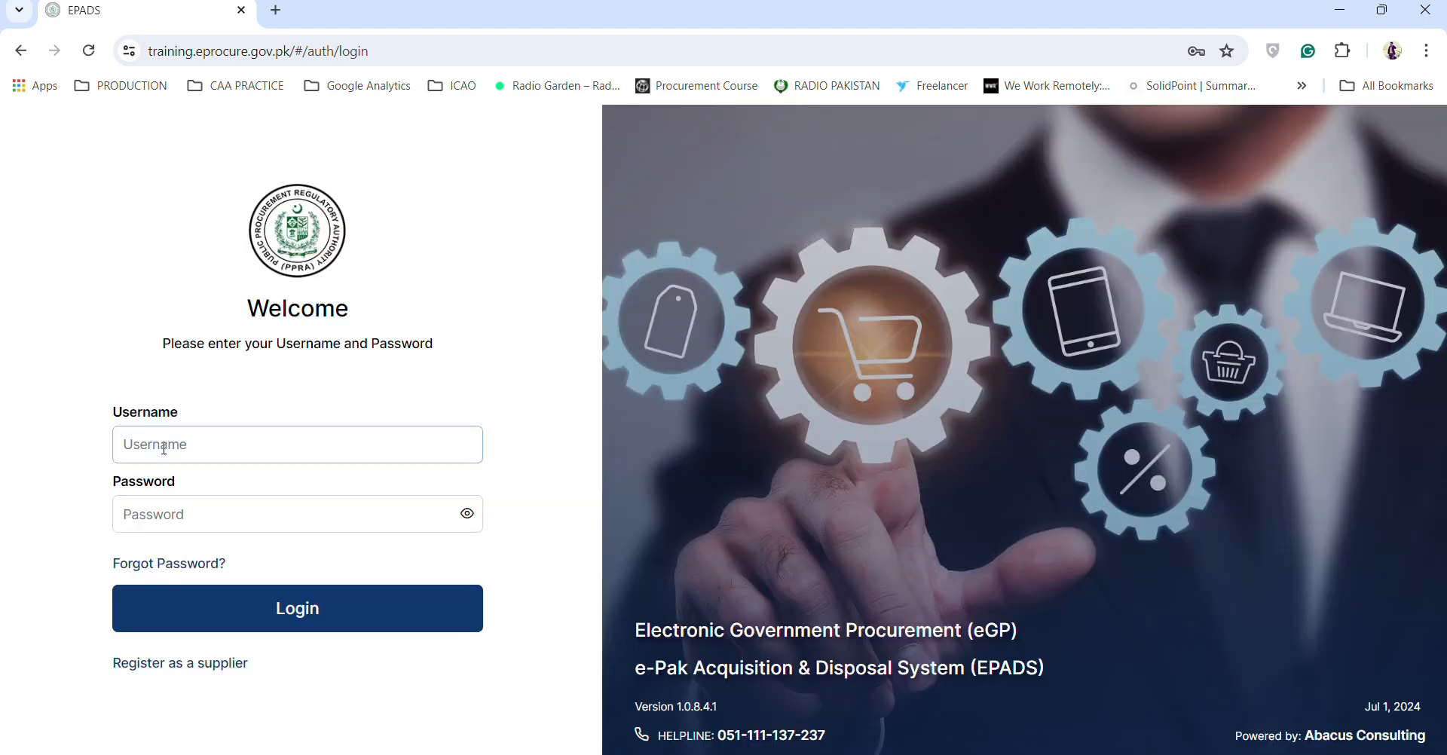
pyautogui.click(164, 449)
pyautogui.write('ent')
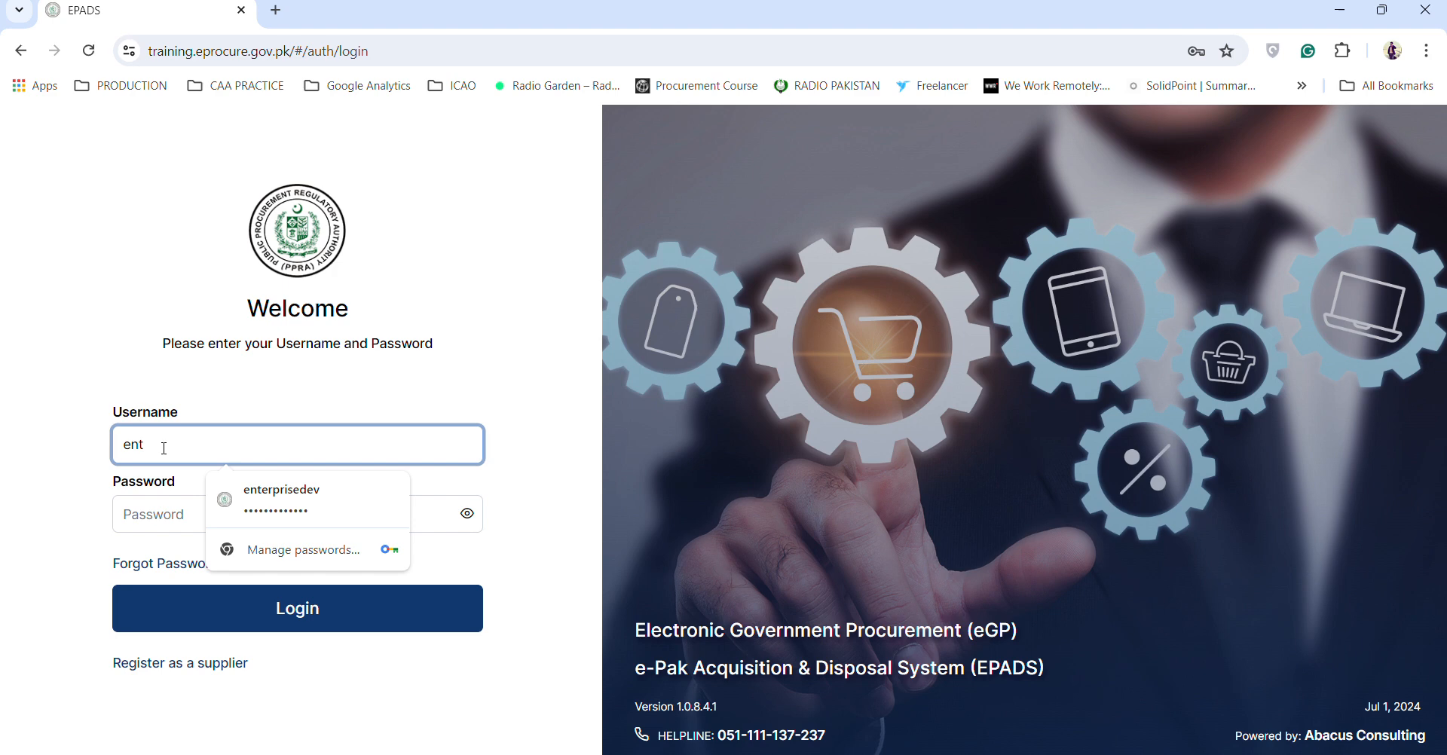
pyautogui.click(258, 517)
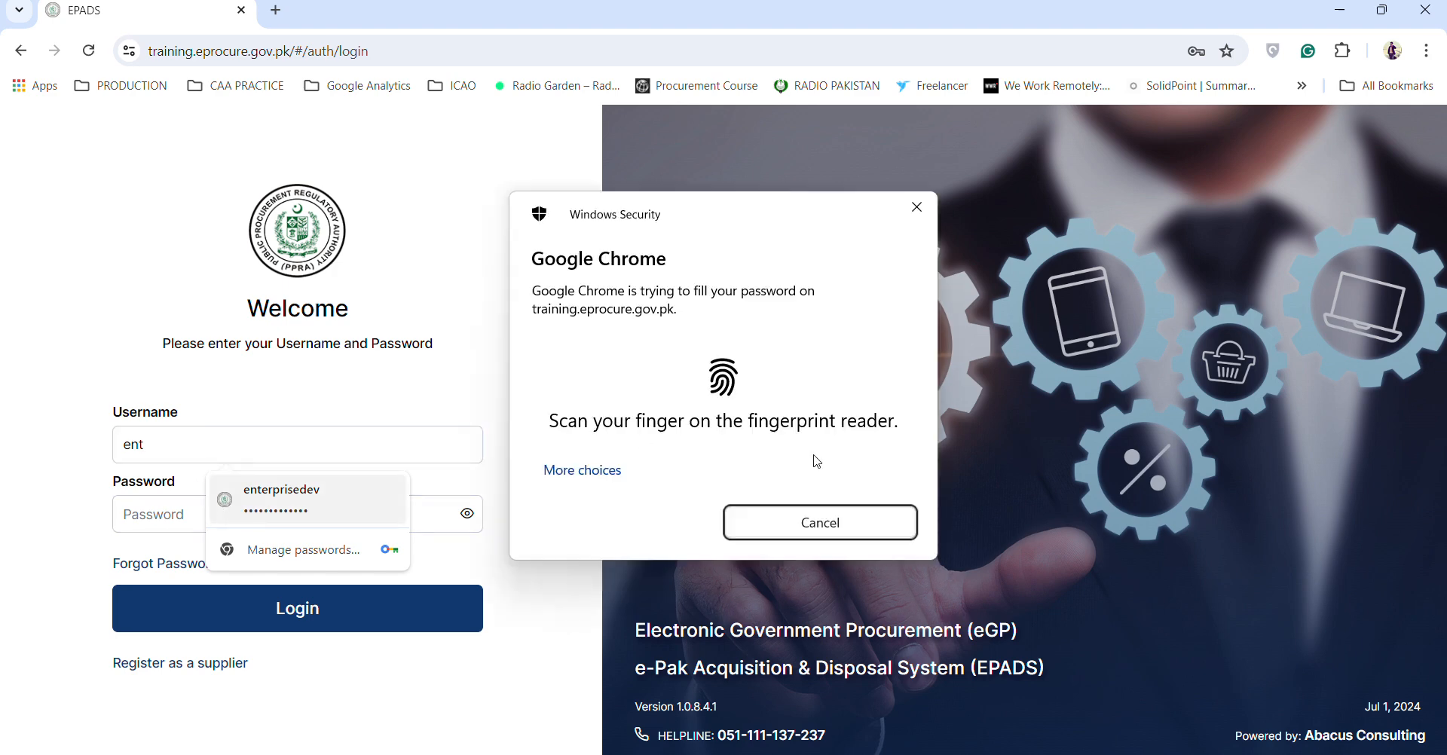
pyautogui.click(385, 595)
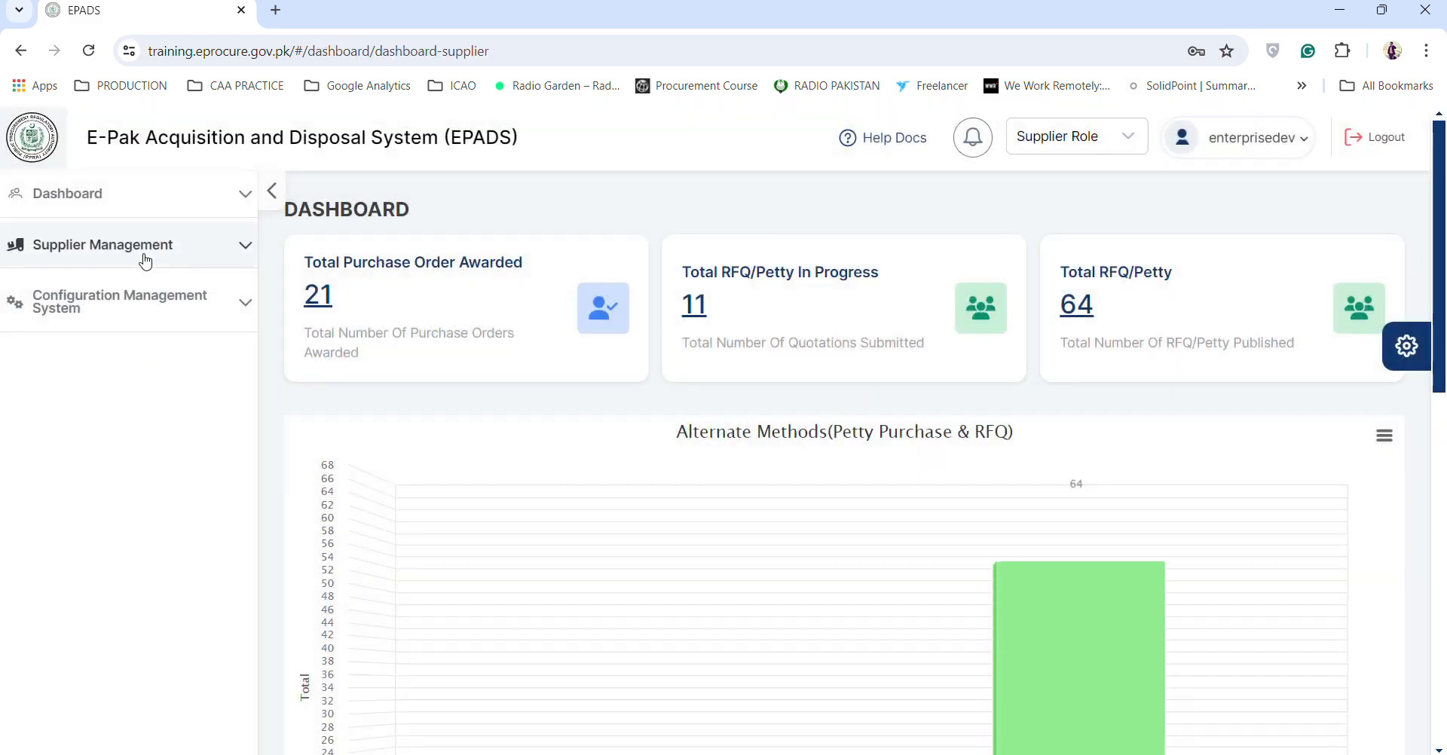
# - Open the Skardu office supplies petty purchase from the supplier's Petty/RFQ list, dismissing the browser's password check offer
pyautogui.click(144, 254)
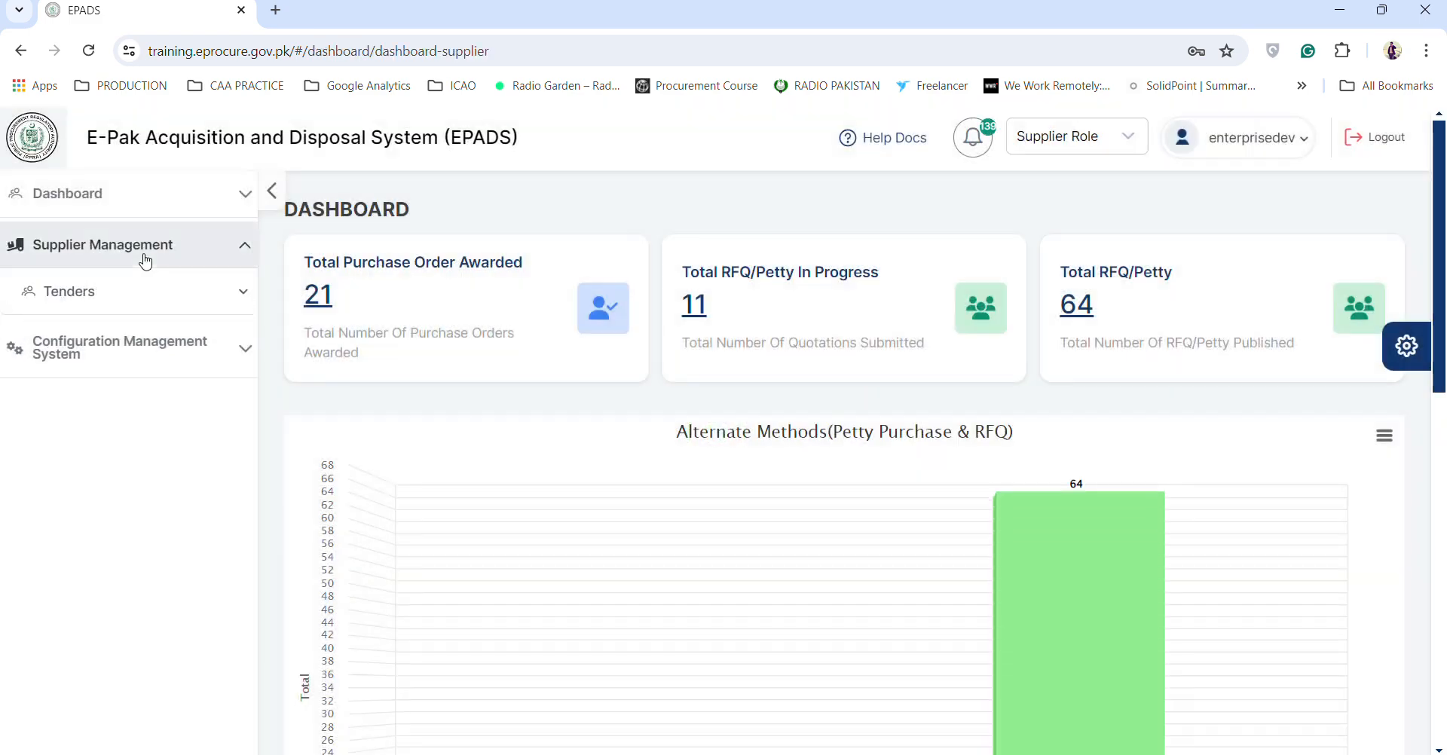
pyautogui.click(102, 293)
pyautogui.click(101, 377)
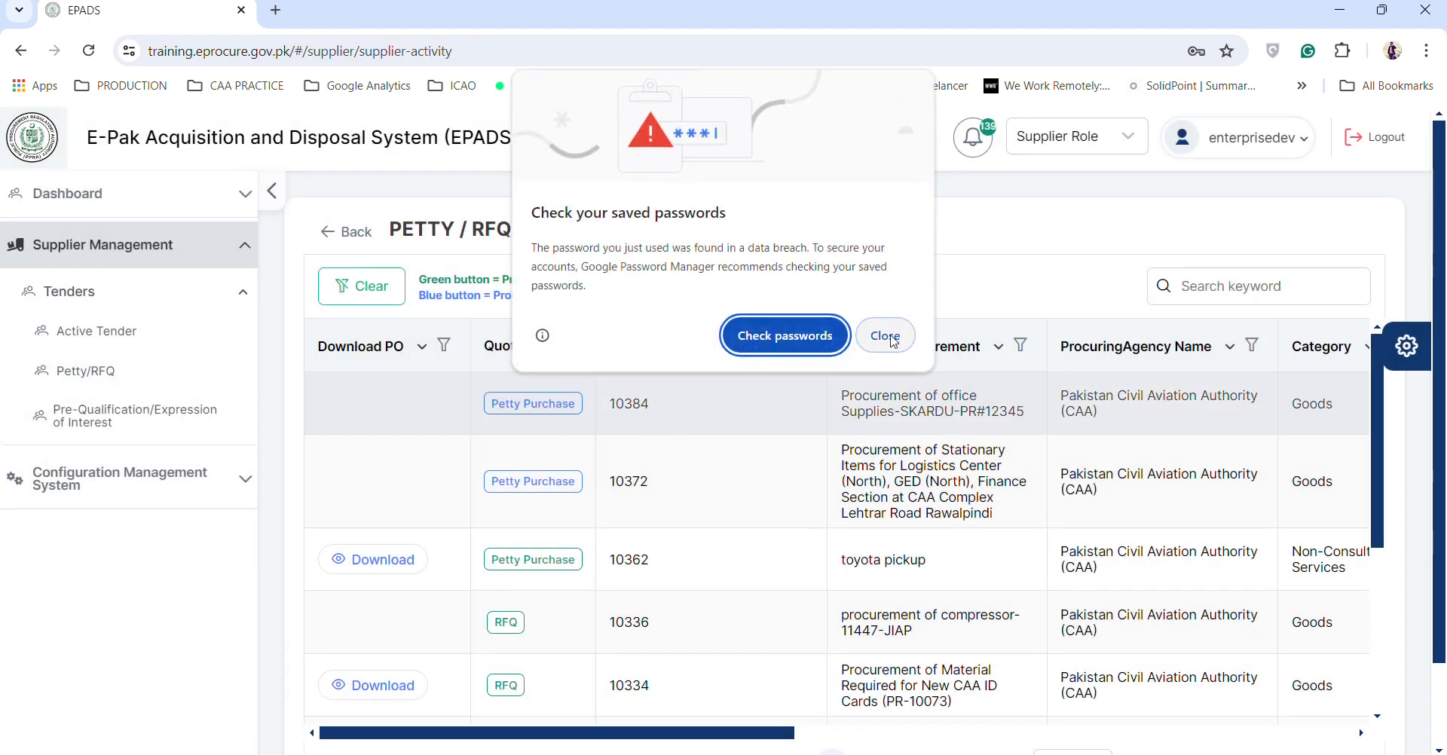
pyautogui.click(884, 335)
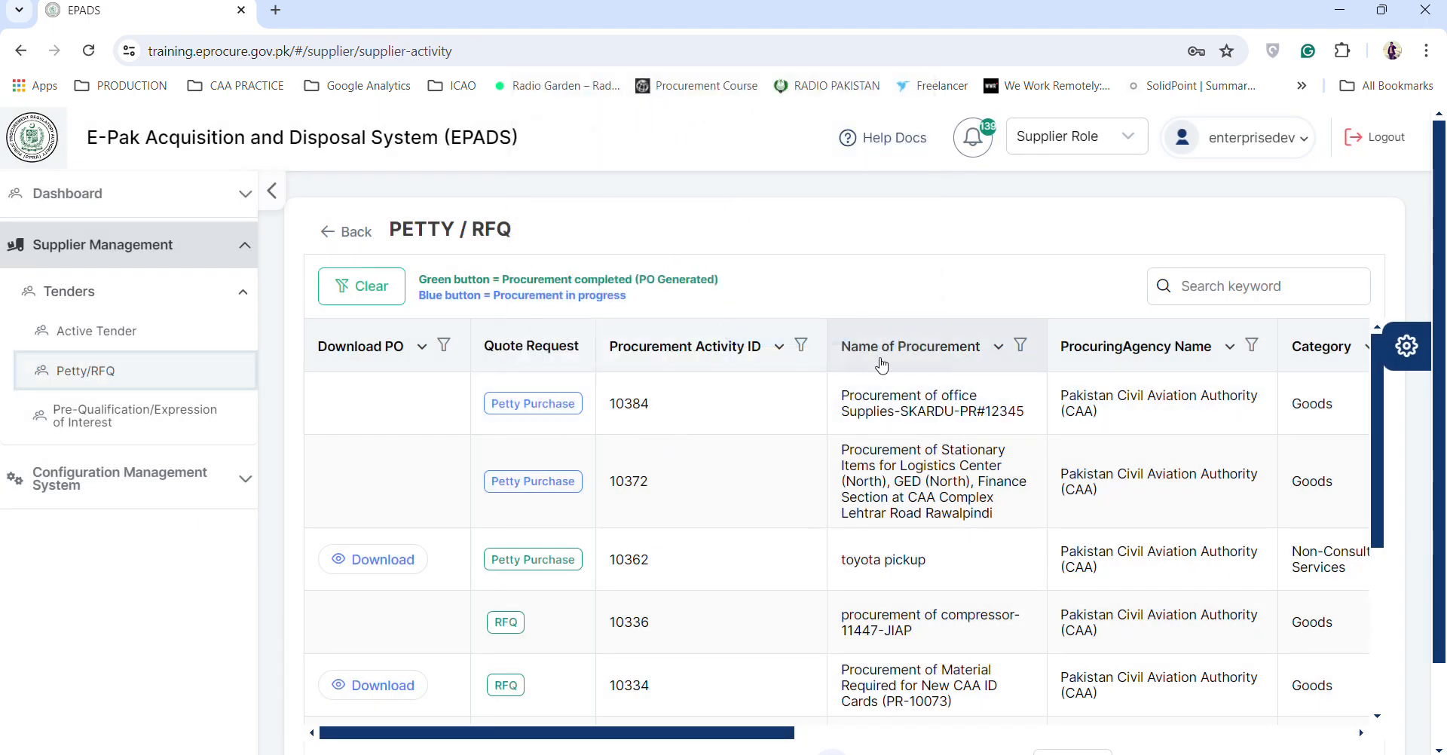
pyautogui.click(530, 405)
# - Save a quote for the M102 Original photocopier toner with unit price 20,000, supplier specification "ok" and the specification acknowledgement ticked
pyautogui.click(345, 411)
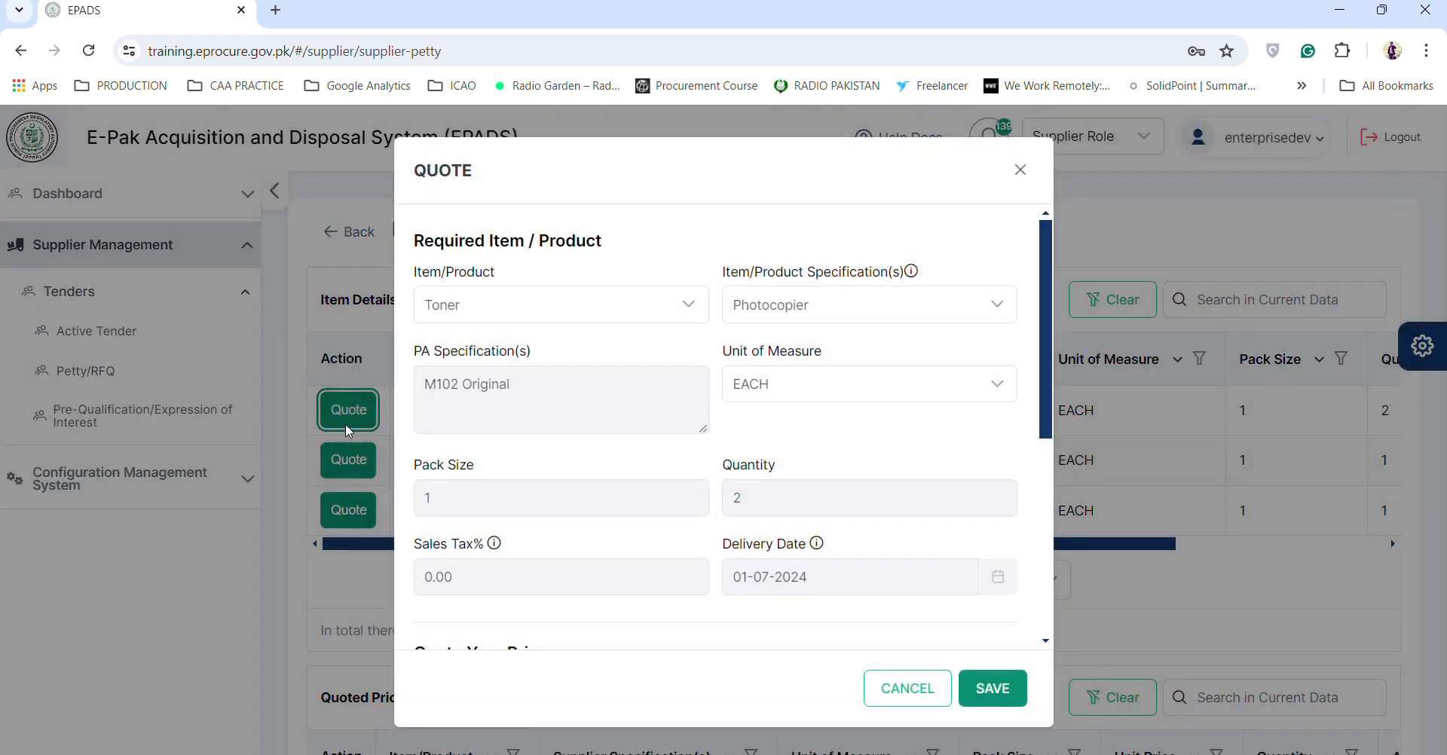
pyautogui.scroll(-5, 782, 447)
pyautogui.click(599, 382)
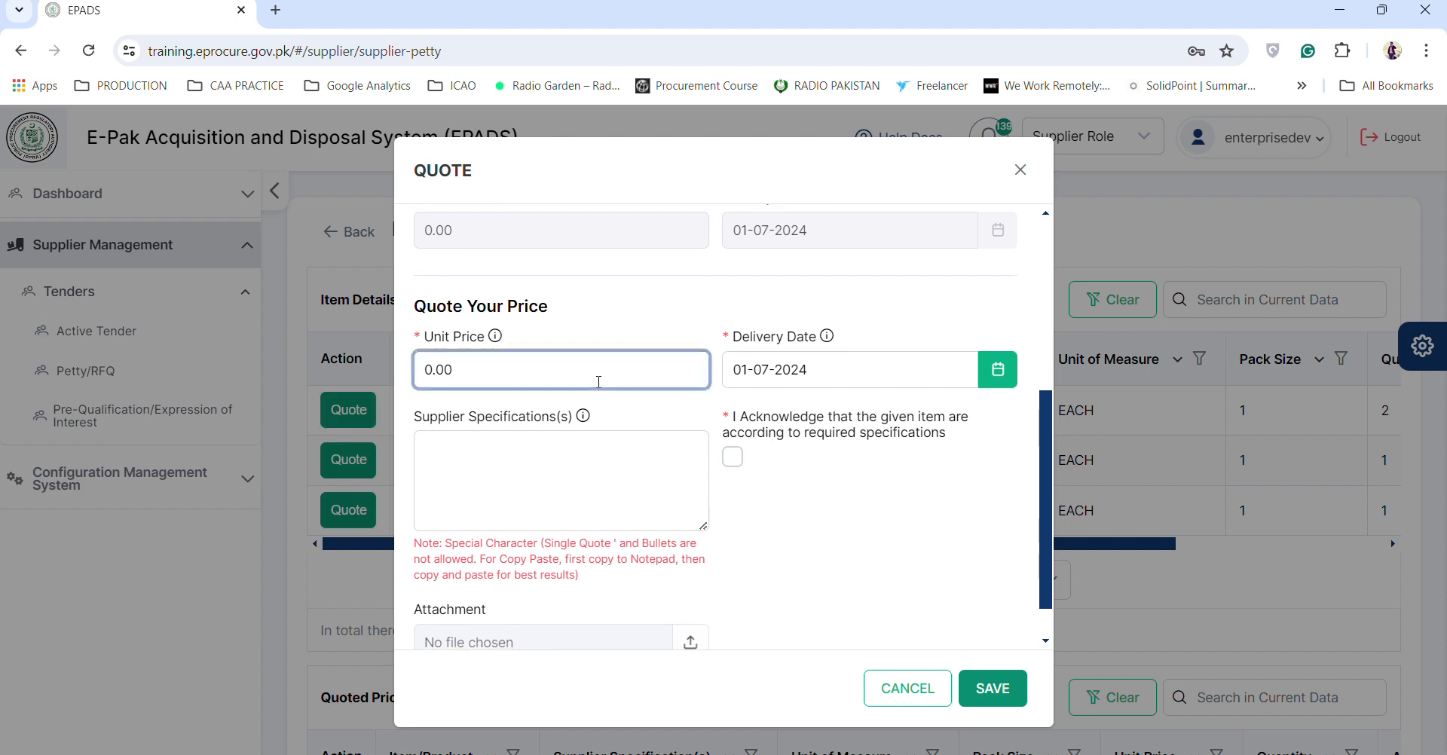
pyautogui.write('20000')
pyautogui.click(646, 451)
pyautogui.write('ok')
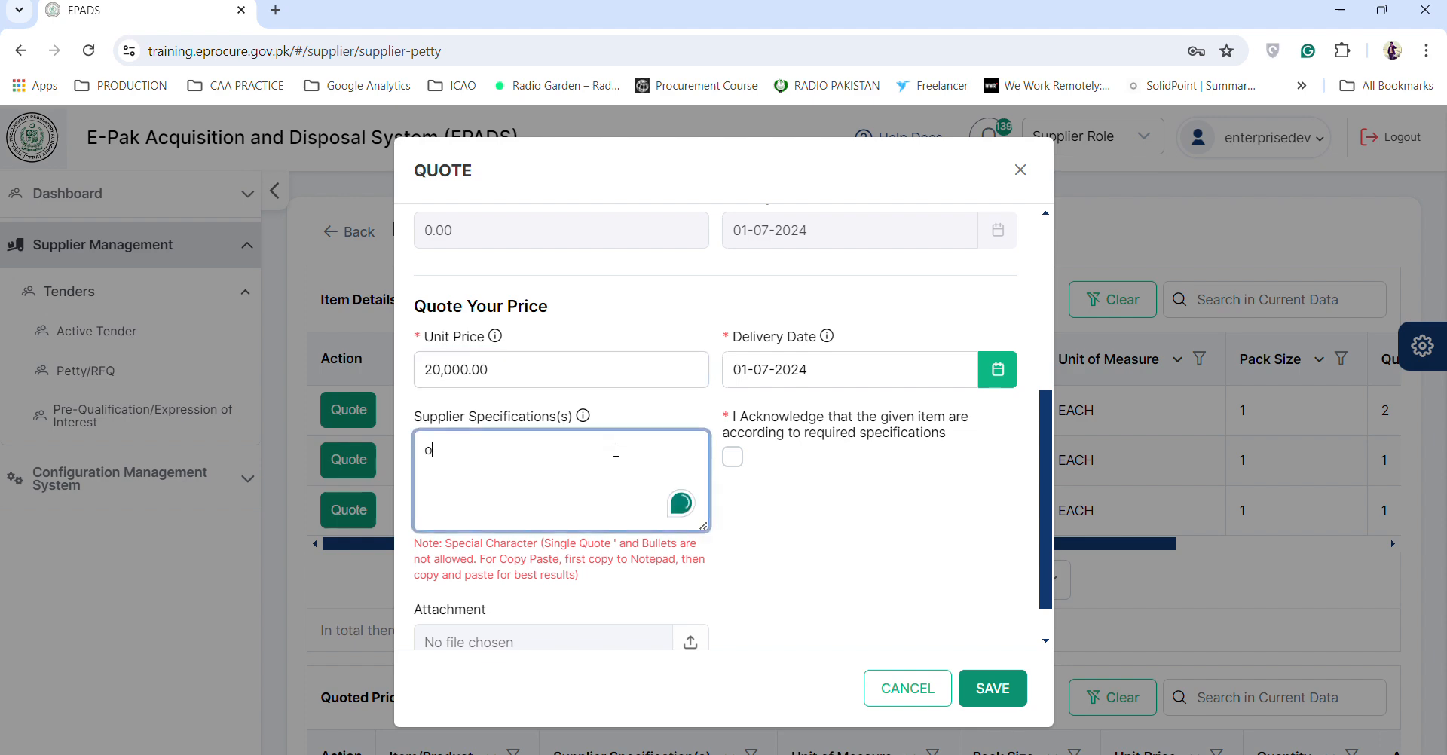
pyautogui.click(732, 457)
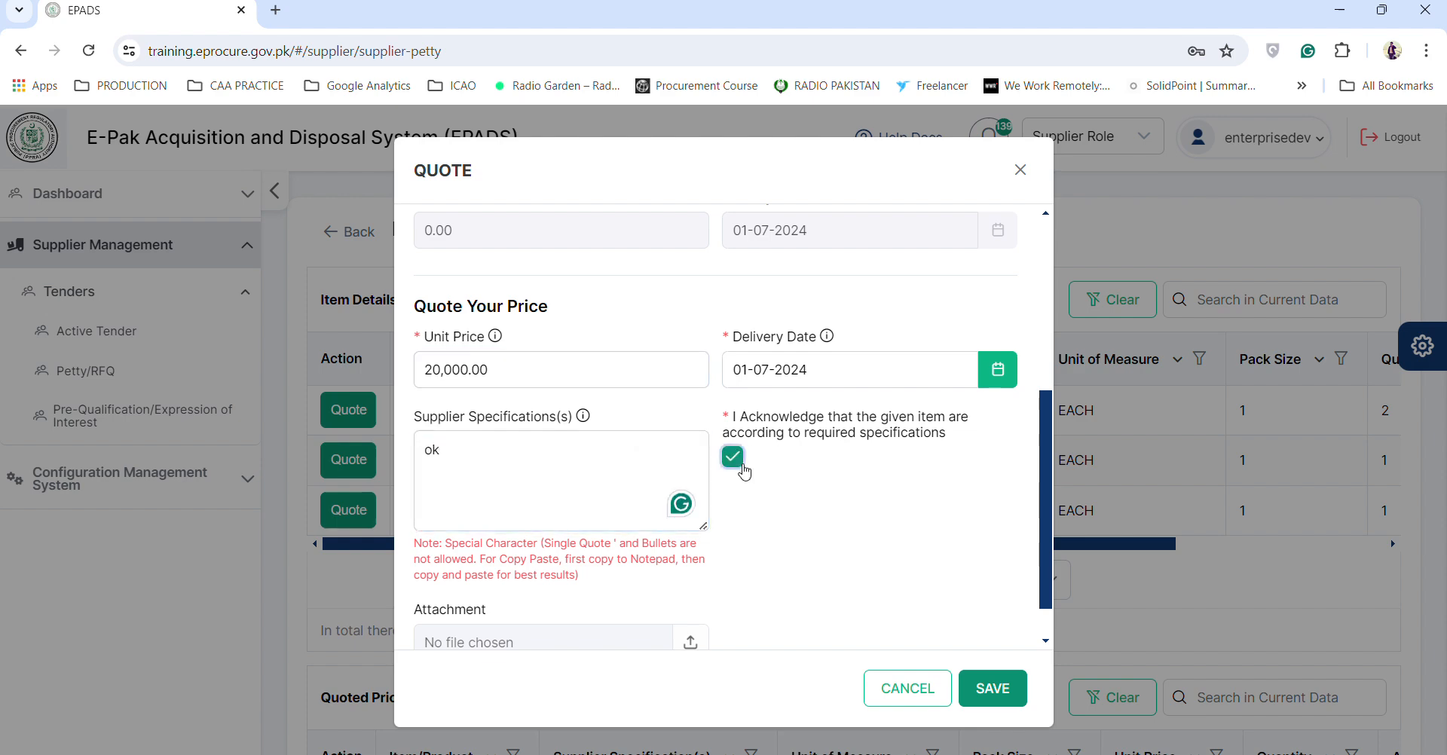
pyautogui.click(991, 687)
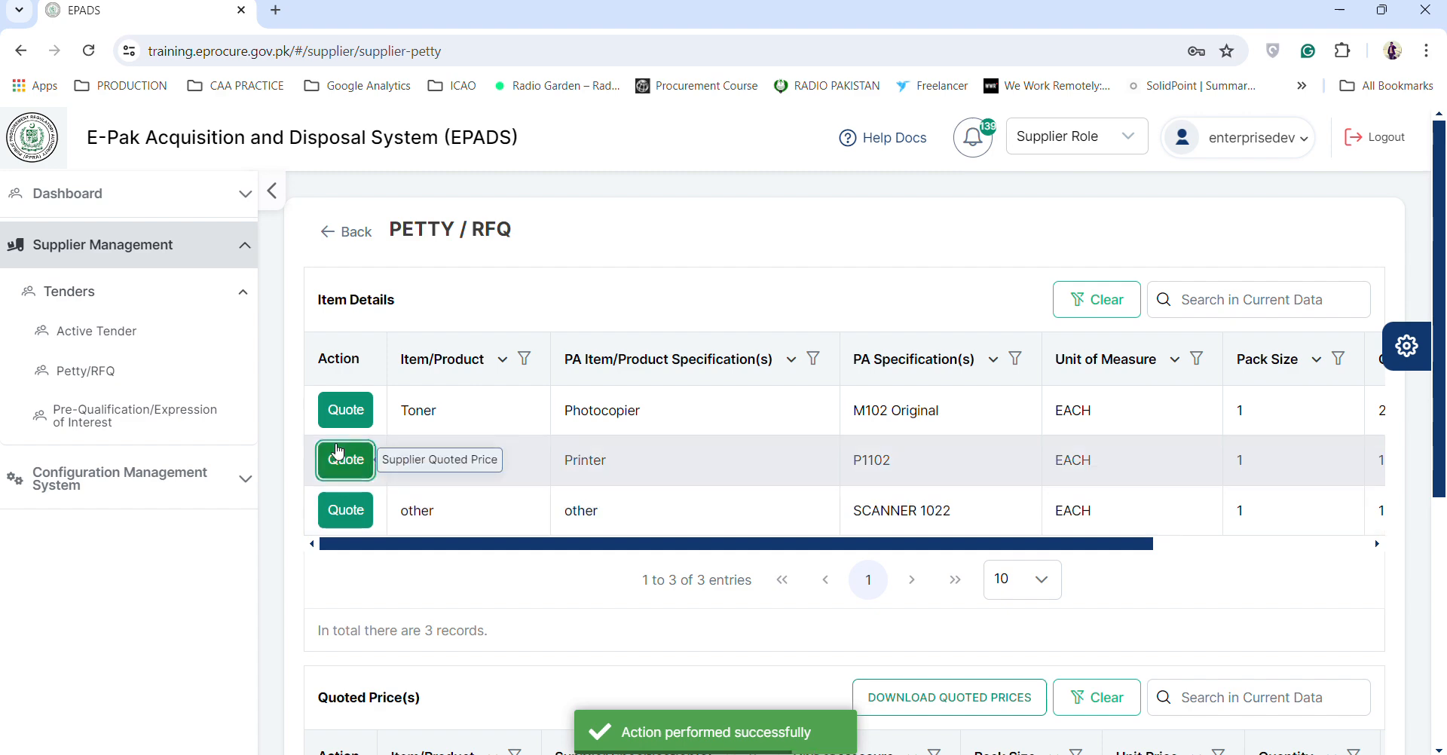
# - Save a quote for the P1102 printer toner with unit price 24,000, supplier specification "Copy toner" and the specification acknowledgement ticked
pyautogui.click(346, 459)
pyautogui.scroll(-3, 755, 505)
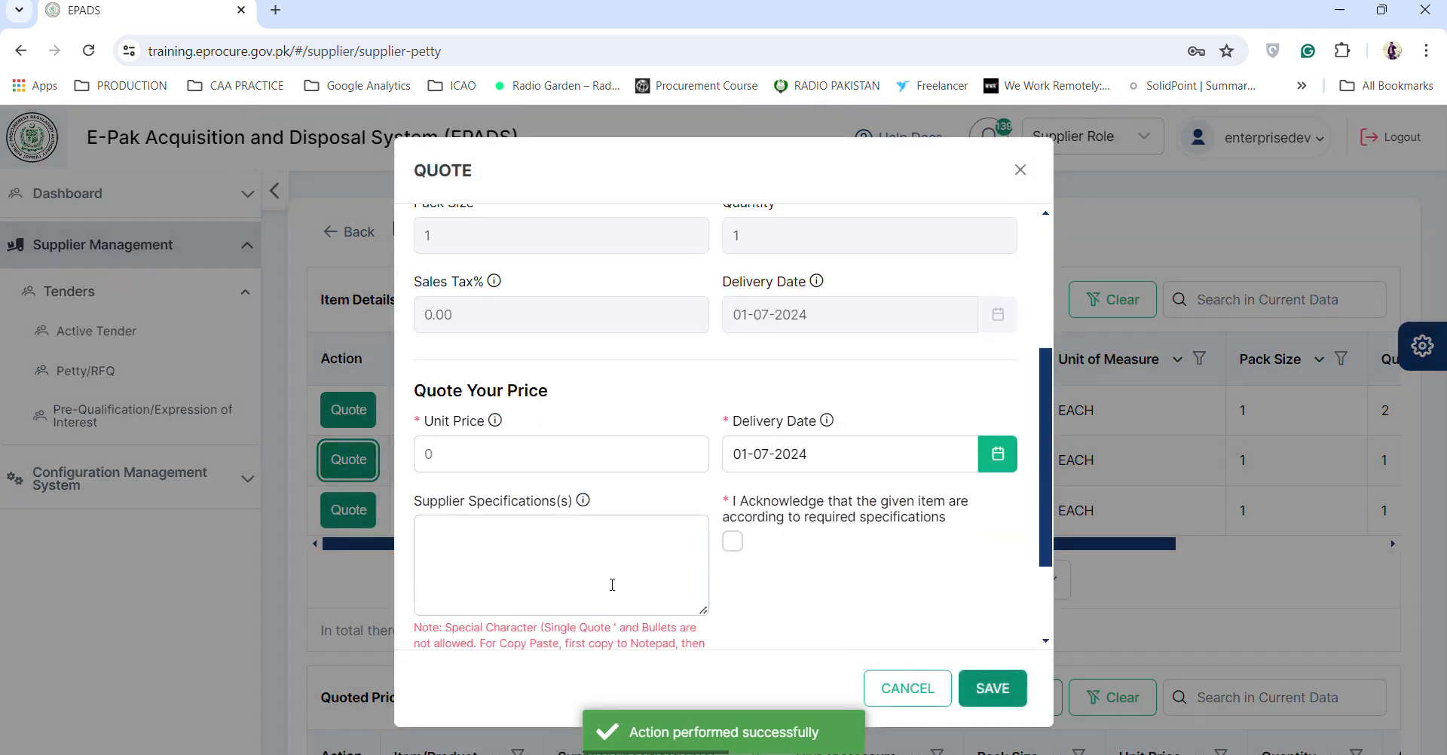
pyautogui.click(536, 440)
pyautogui.write('24,')
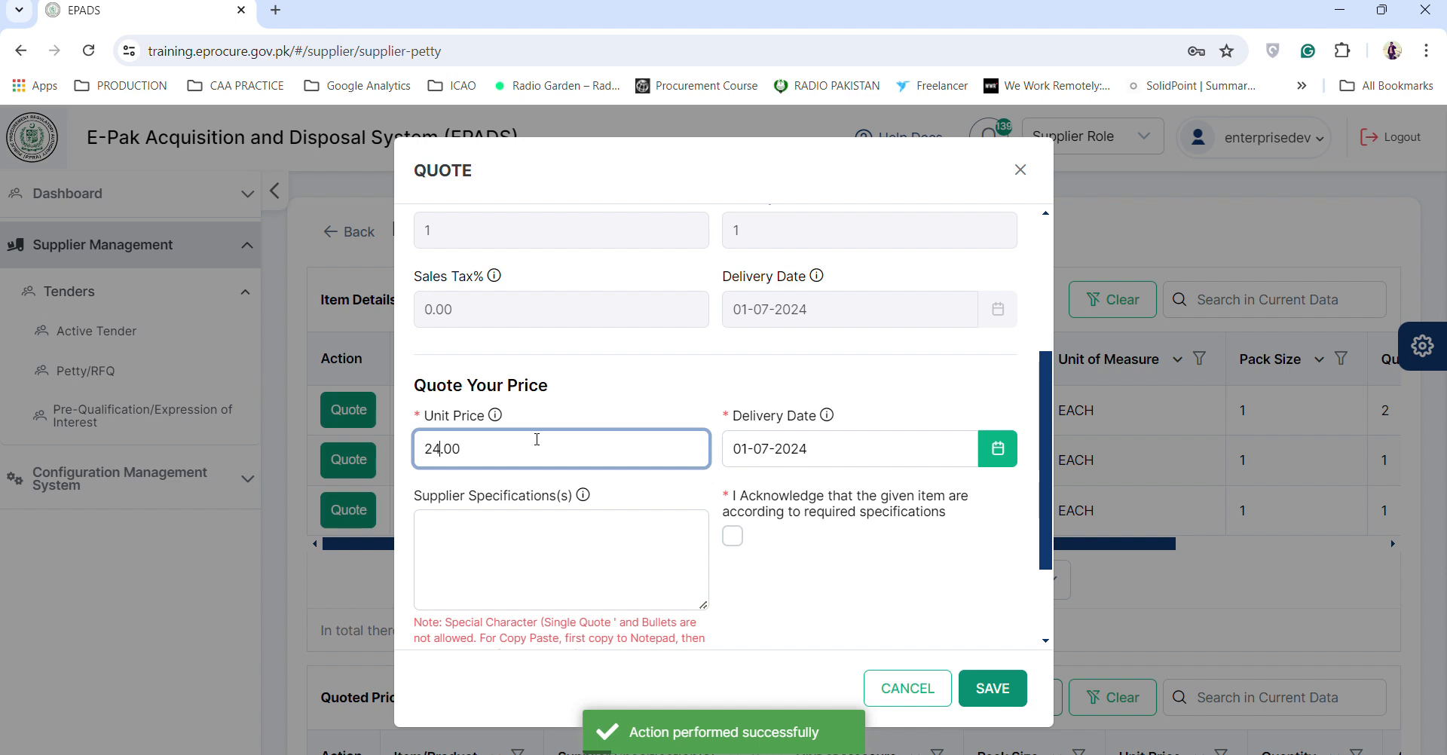
pyautogui.write('000')
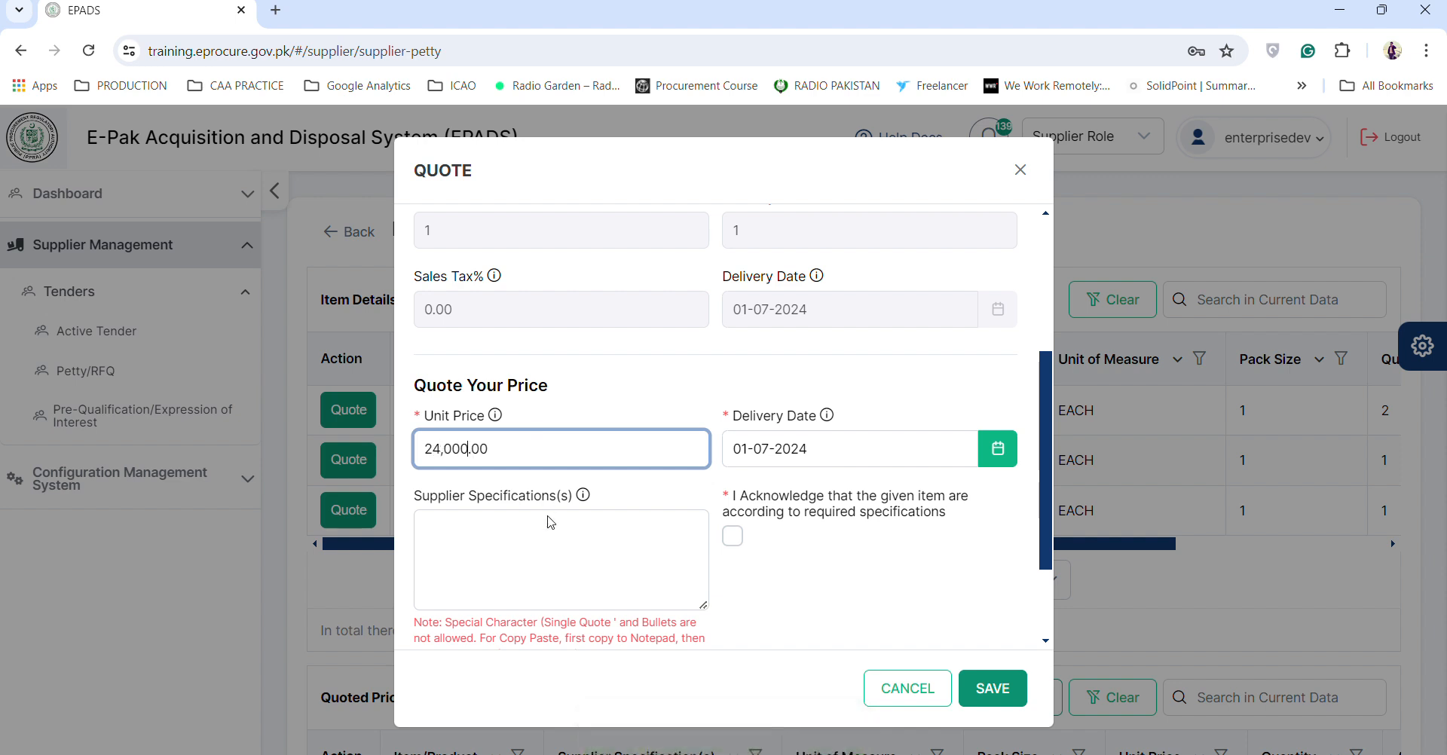
pyautogui.click(554, 548)
pyautogui.write('Copy toner')
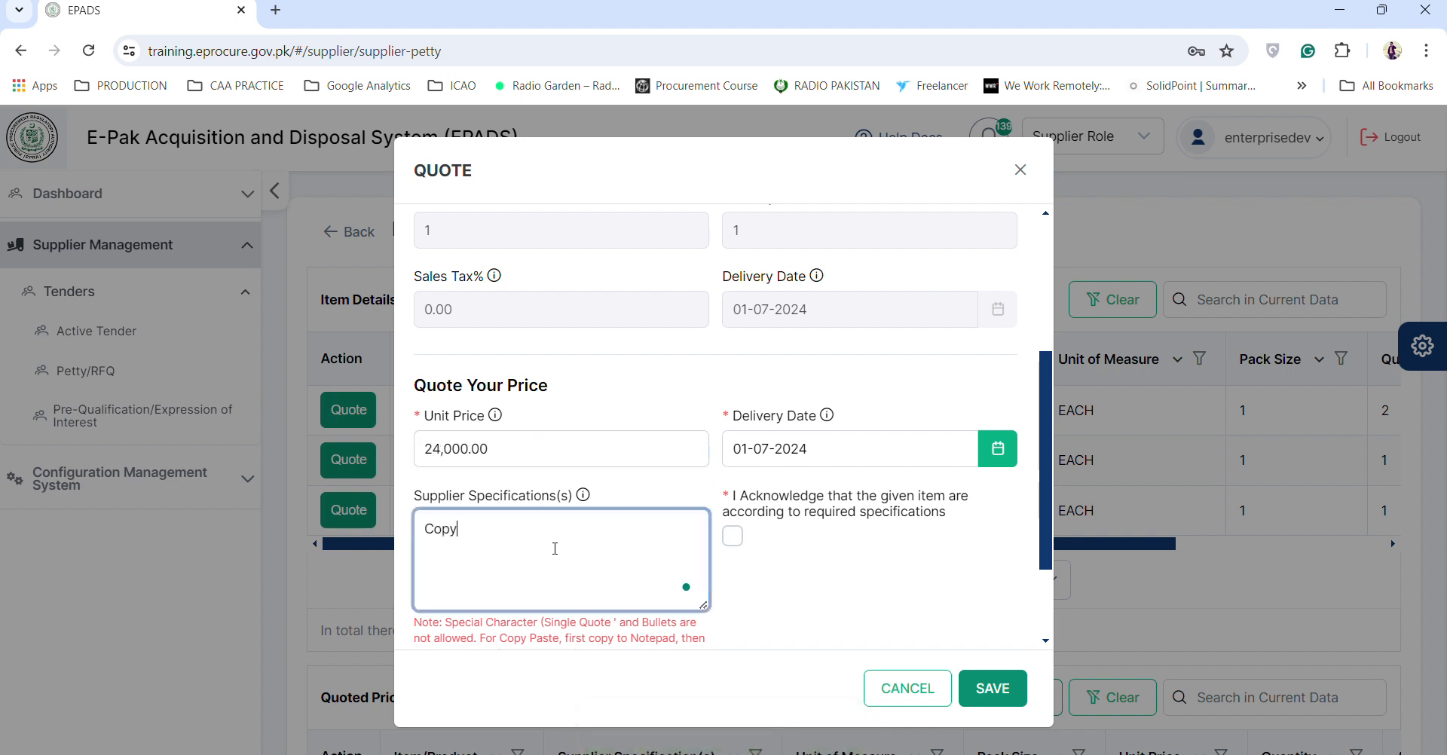
pyautogui.click(731, 536)
pyautogui.click(992, 687)
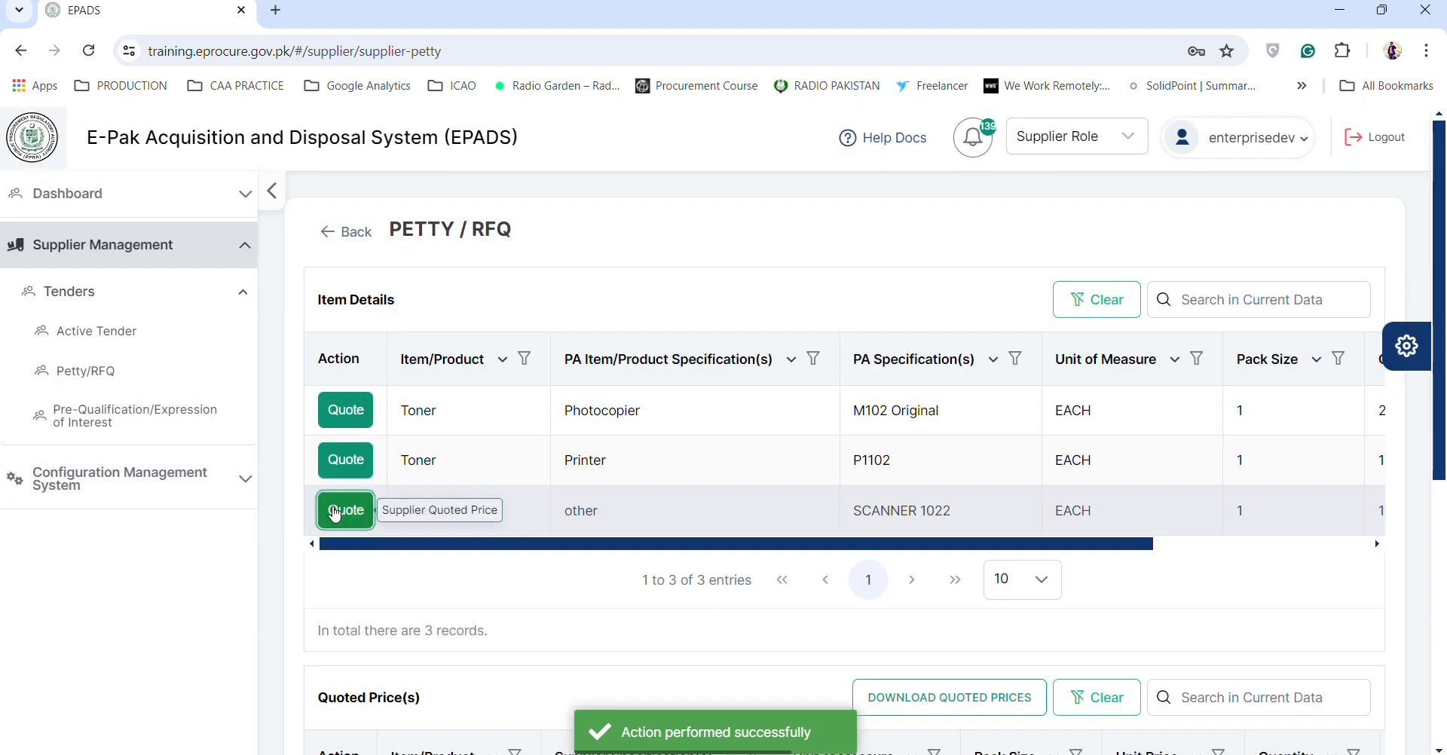
# - Save a quote for the SCANNER 1022 item with unit price 12,000, supplier specification "Scanner" and the specification acknowledgement ticked
pyautogui.click(345, 510)
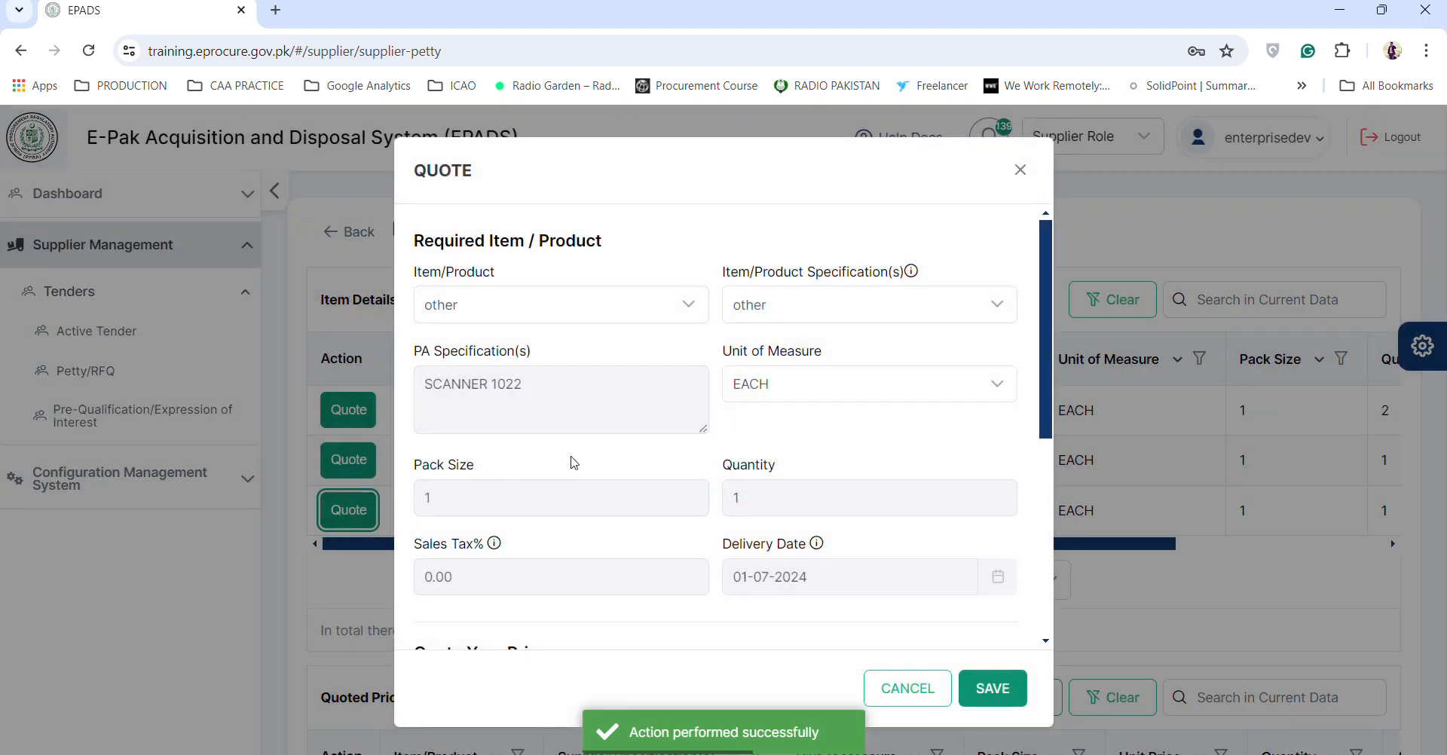
pyautogui.scroll(-4, 574, 463)
pyautogui.click(457, 399)
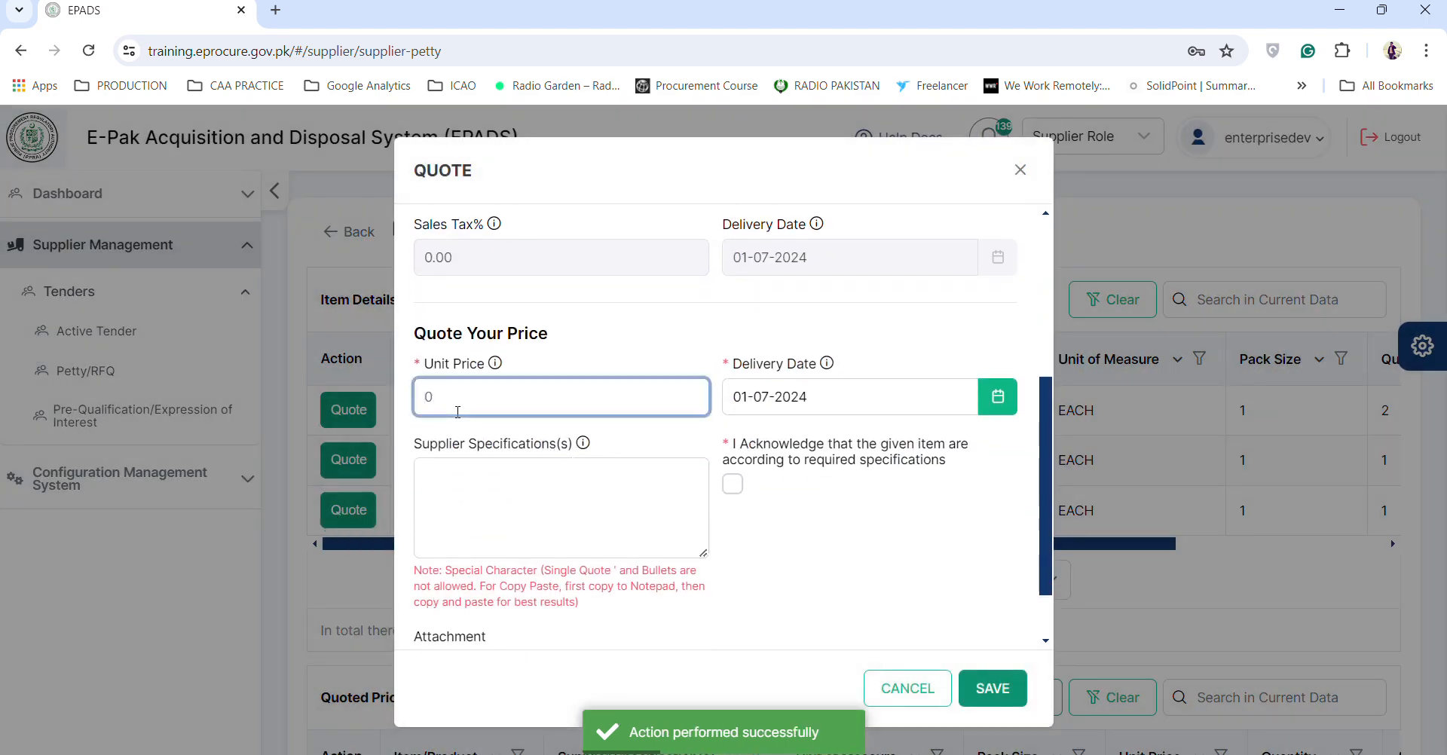
pyautogui.write('12,000')
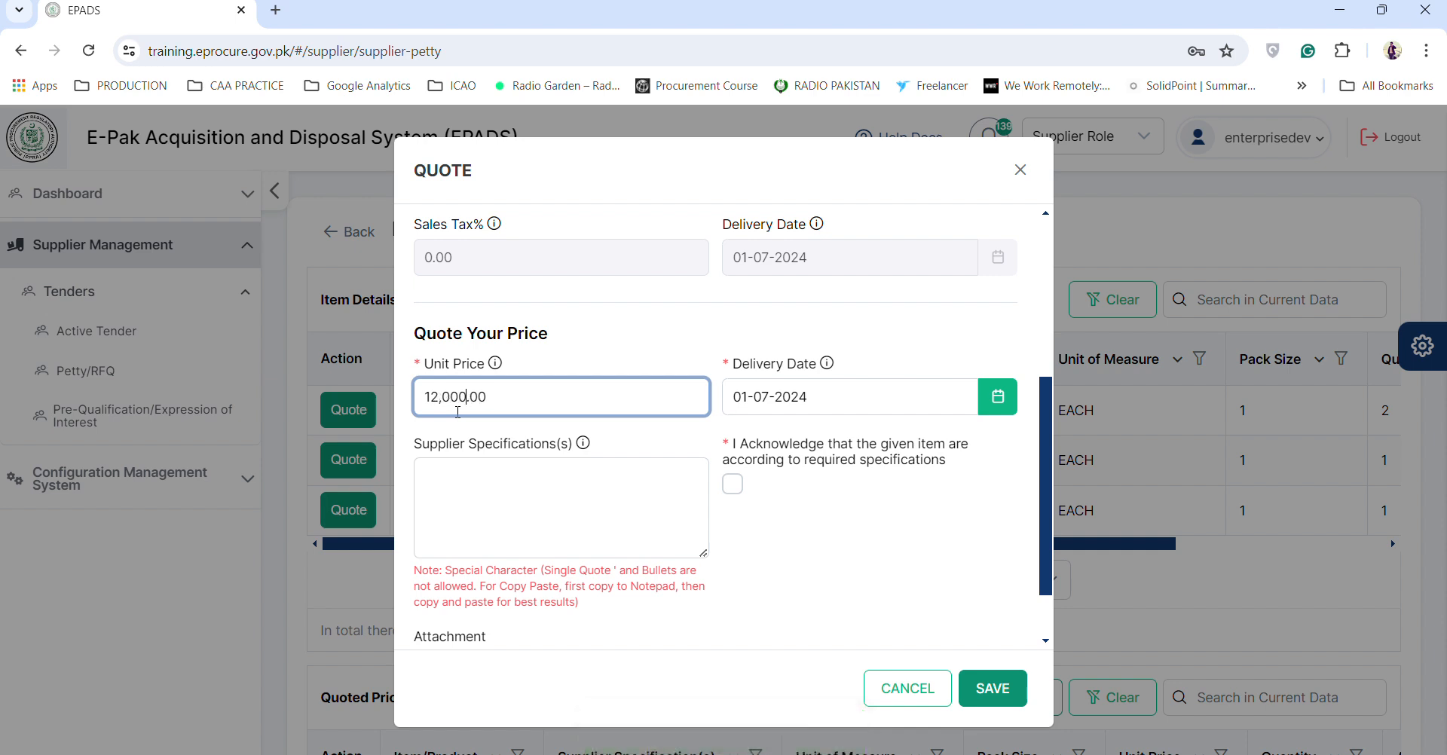
pyautogui.click(516, 474)
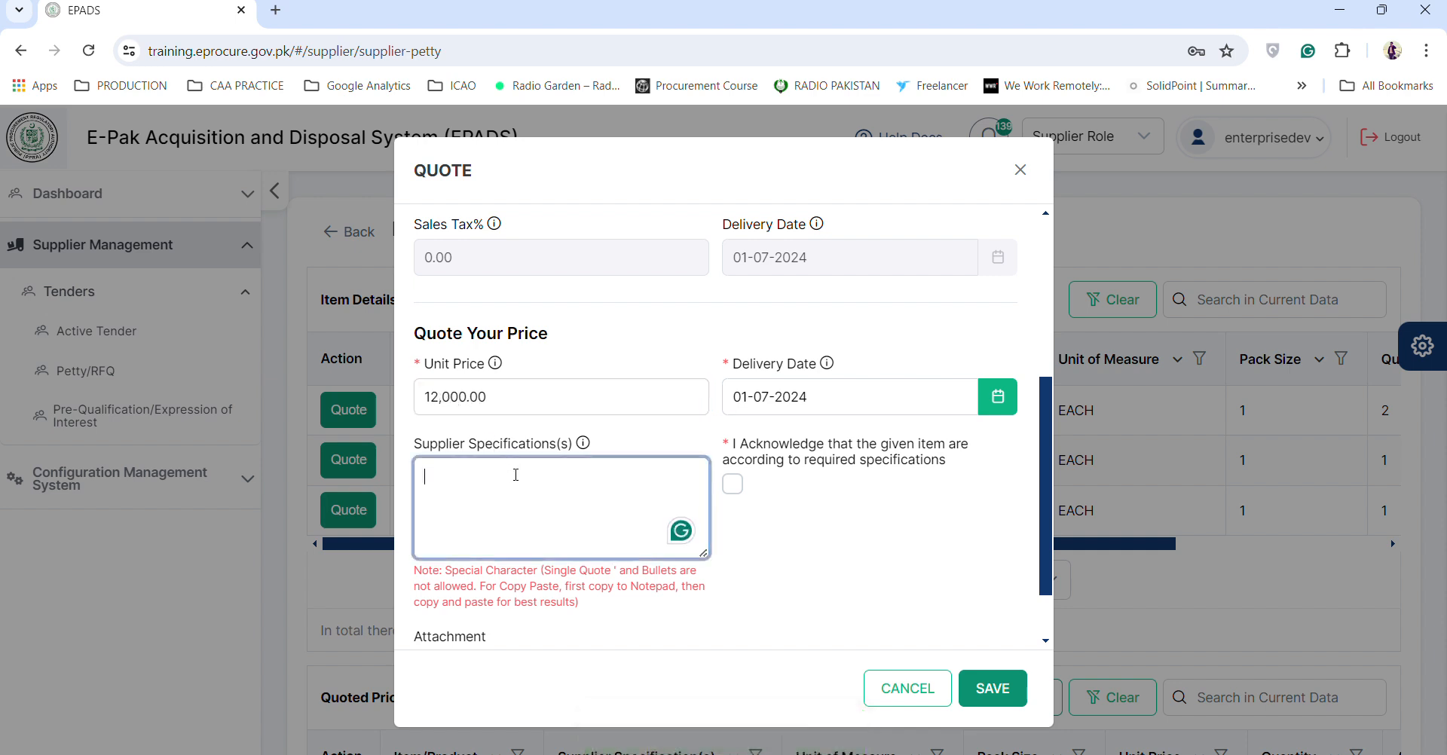
pyautogui.write('Chin')
pyautogui.write('Scanner')
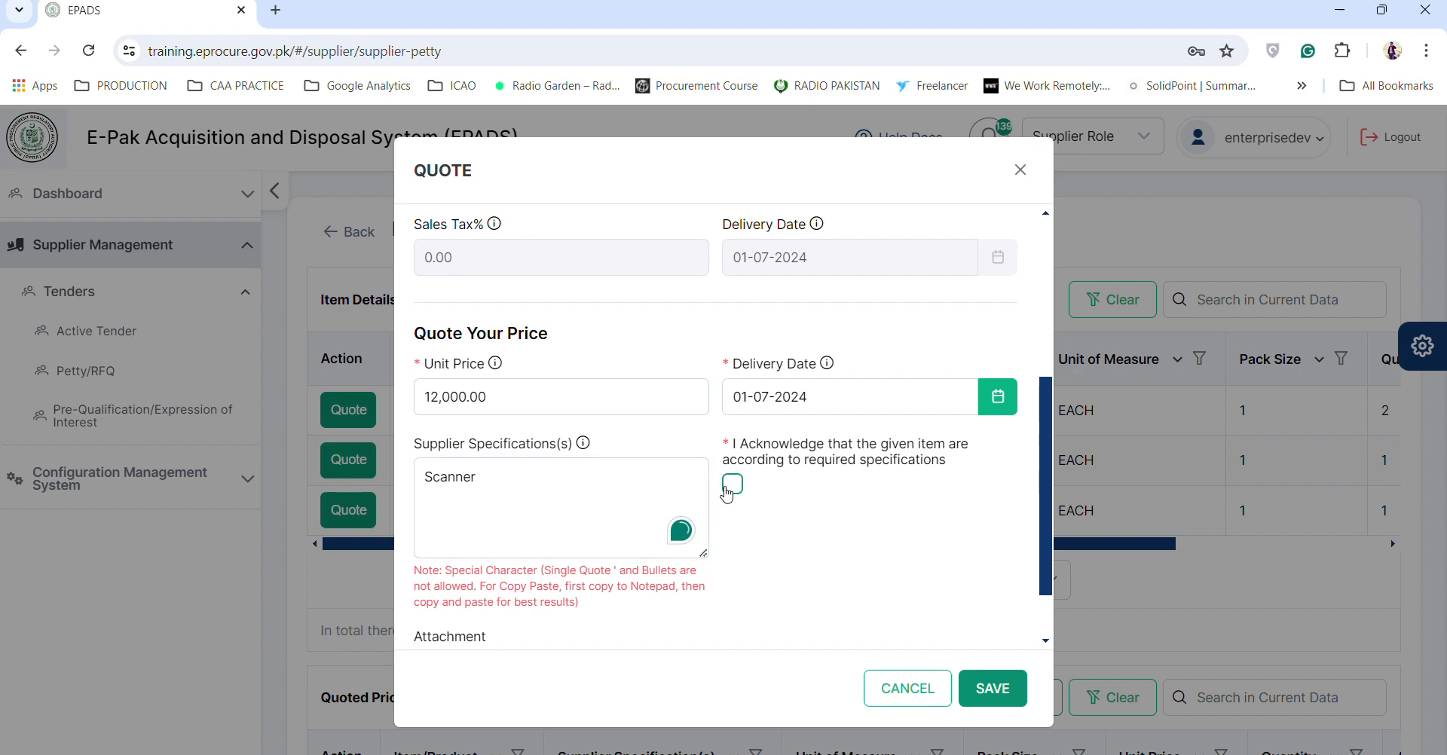
pyautogui.click(729, 486)
pyautogui.click(999, 695)
# - Change the unit price of the quoted "Copy toner" item to 4,000 and save the quote
pyautogui.scroll(-5, 668, 325)
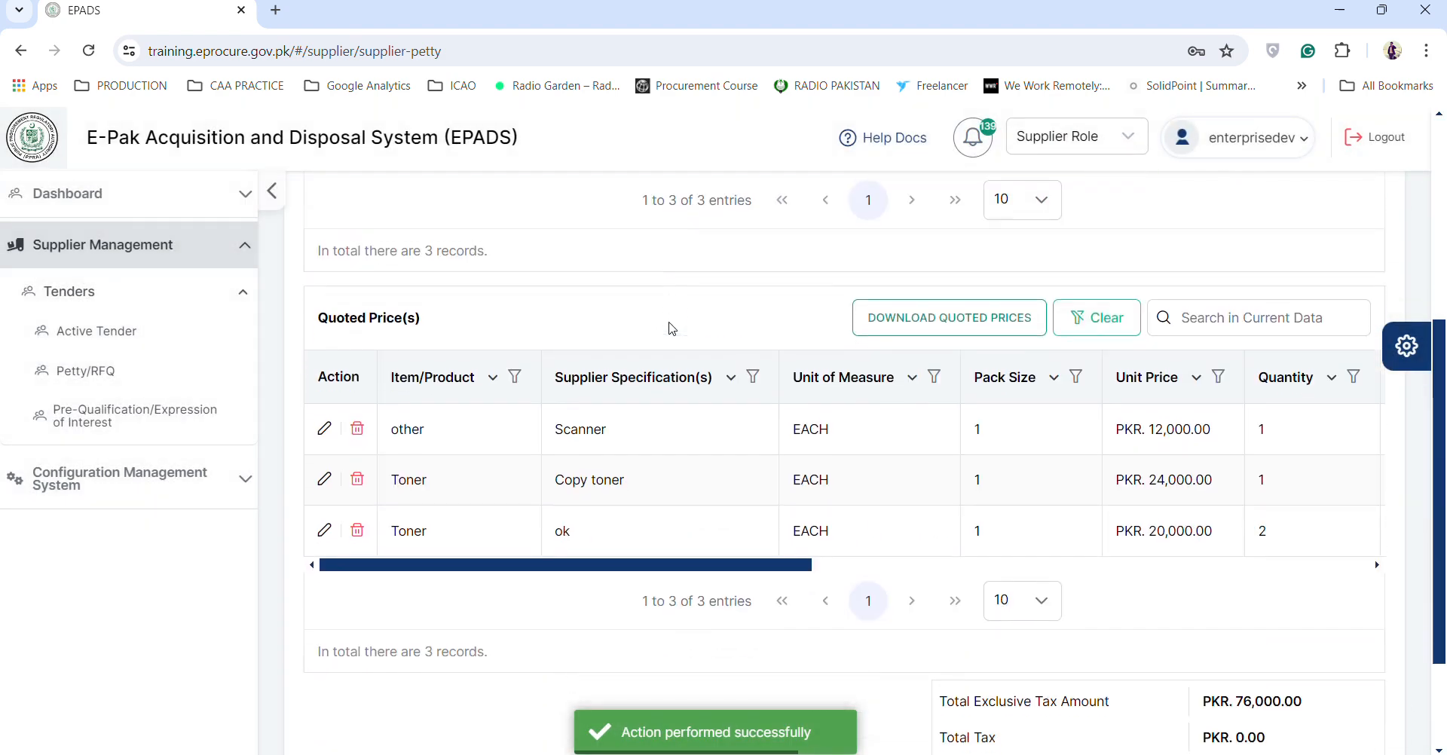
pyautogui.scroll(-2, 711, 418)
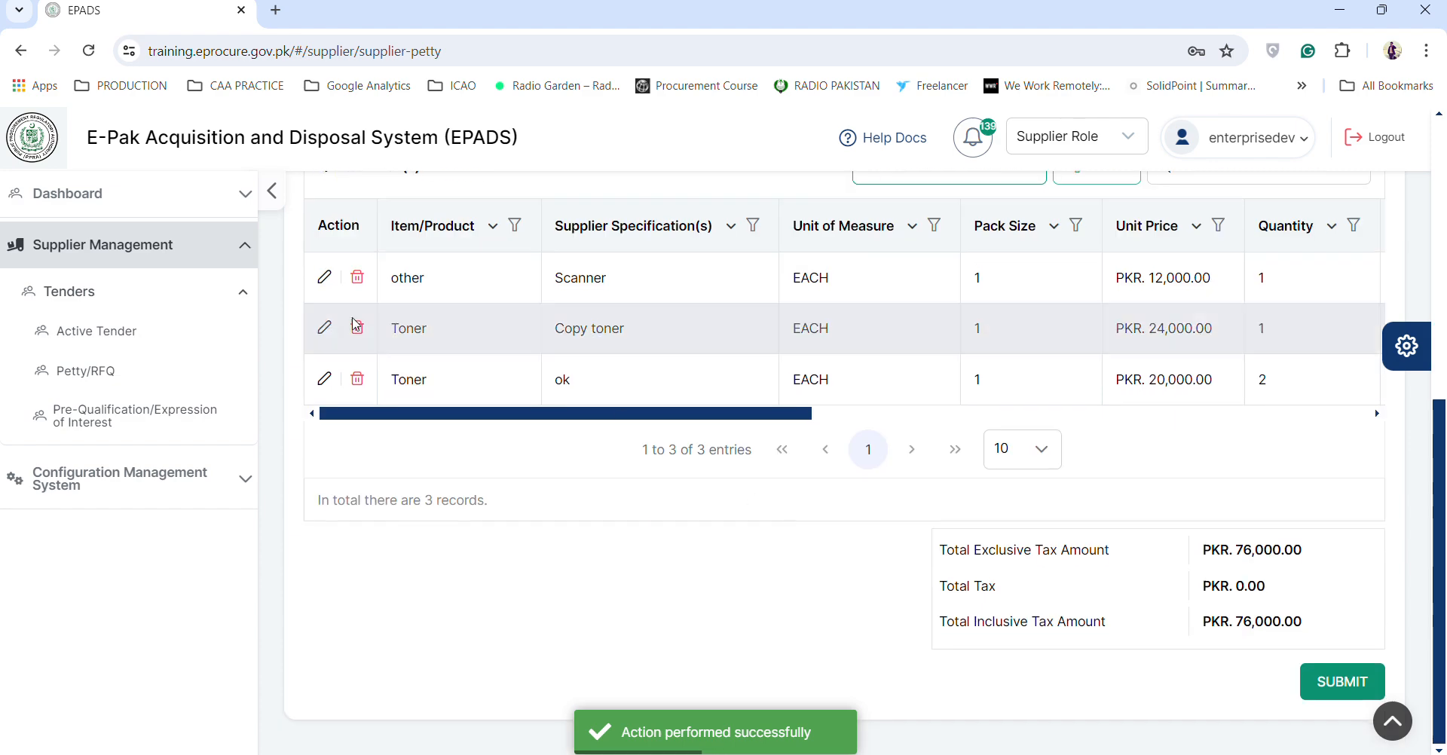
pyautogui.click(325, 328)
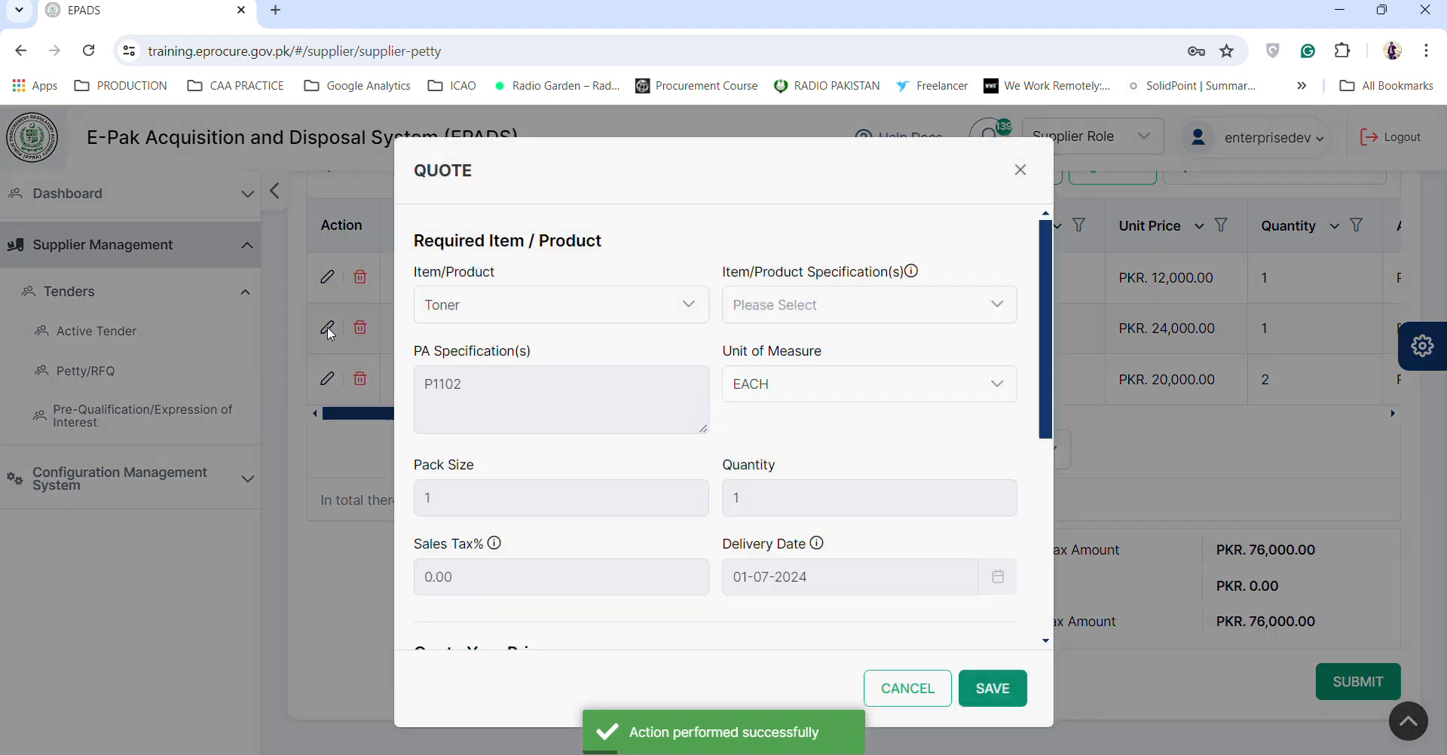
pyautogui.scroll(-3, 517, 514)
pyautogui.scroll(-1, 517, 514)
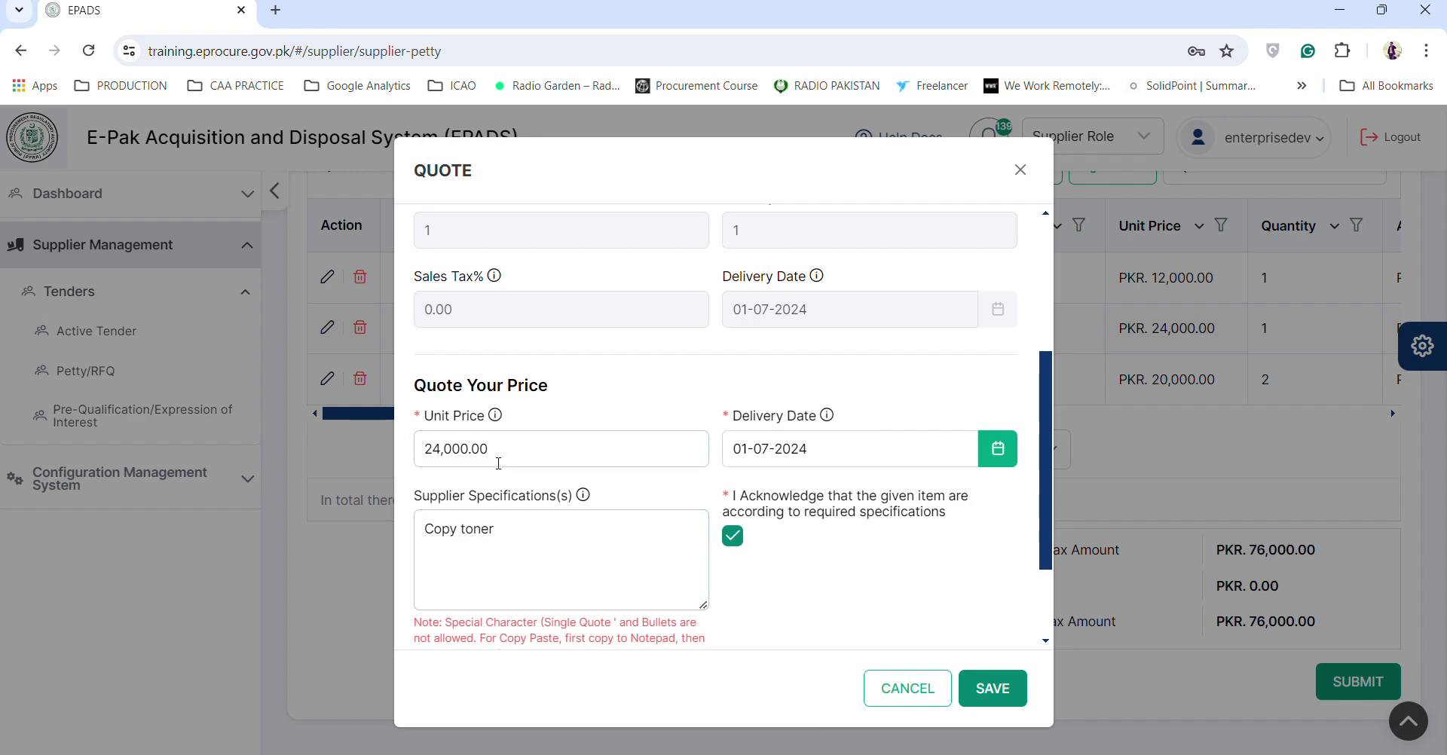
pyautogui.click(440, 450)
pyautogui.press('BackSpace')
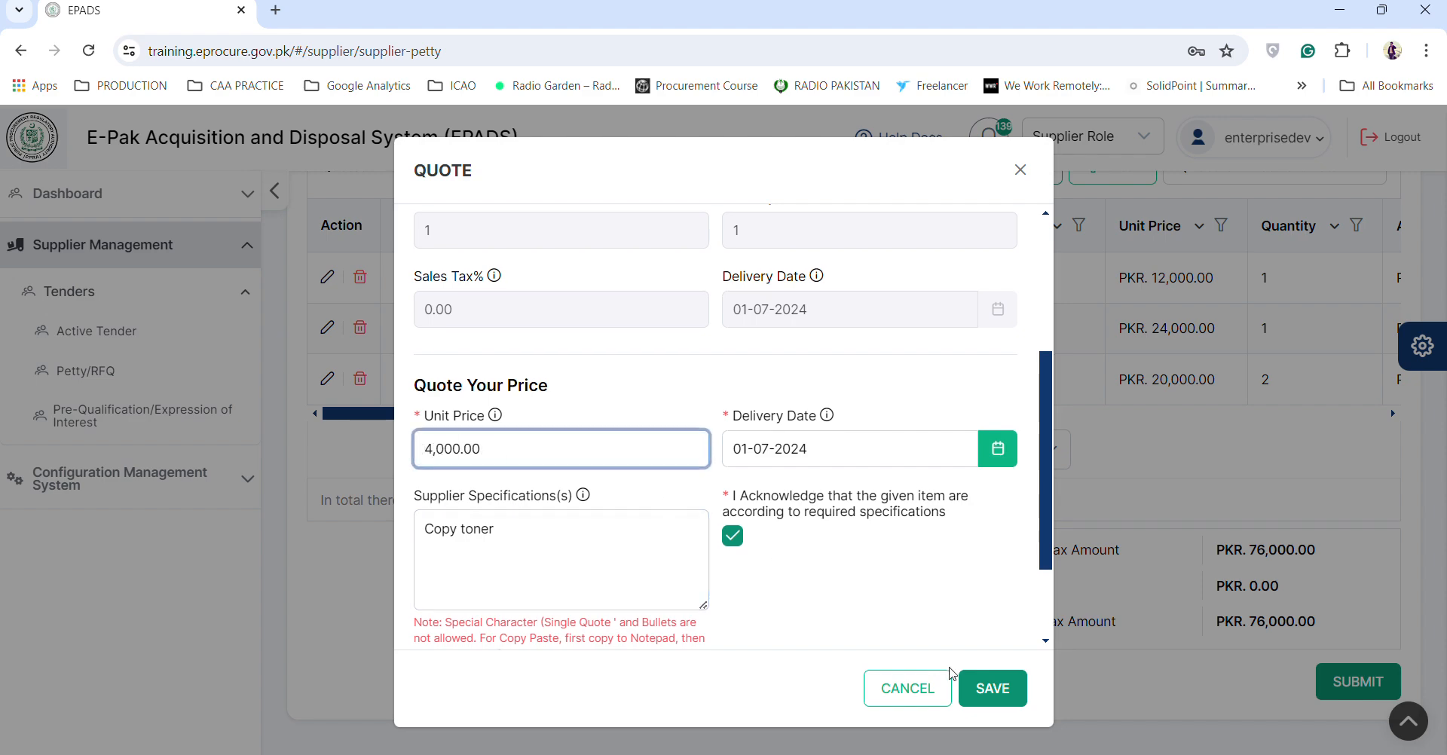
pyautogui.click(996, 688)
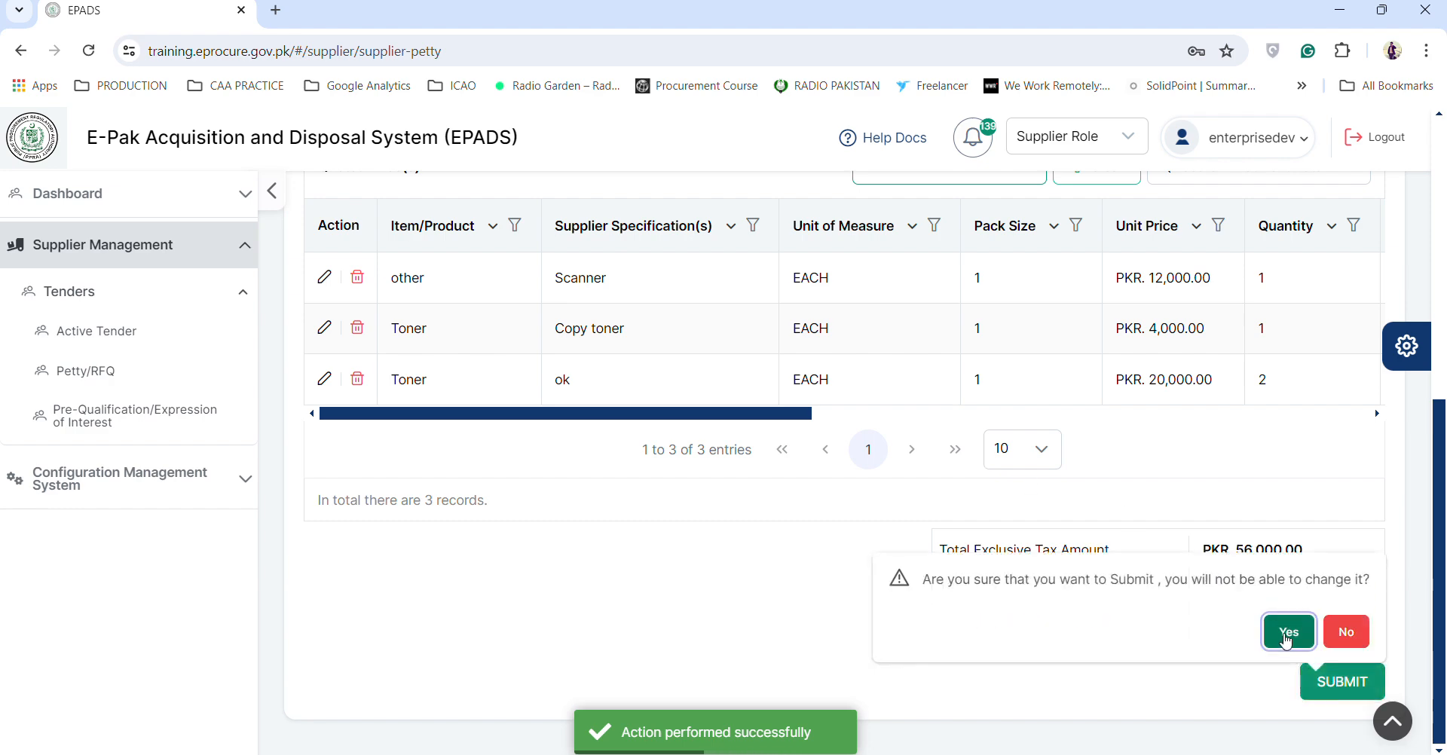
# - Submit this supplier's quoted prices and confirm the submission
pyautogui.click(1286, 637)
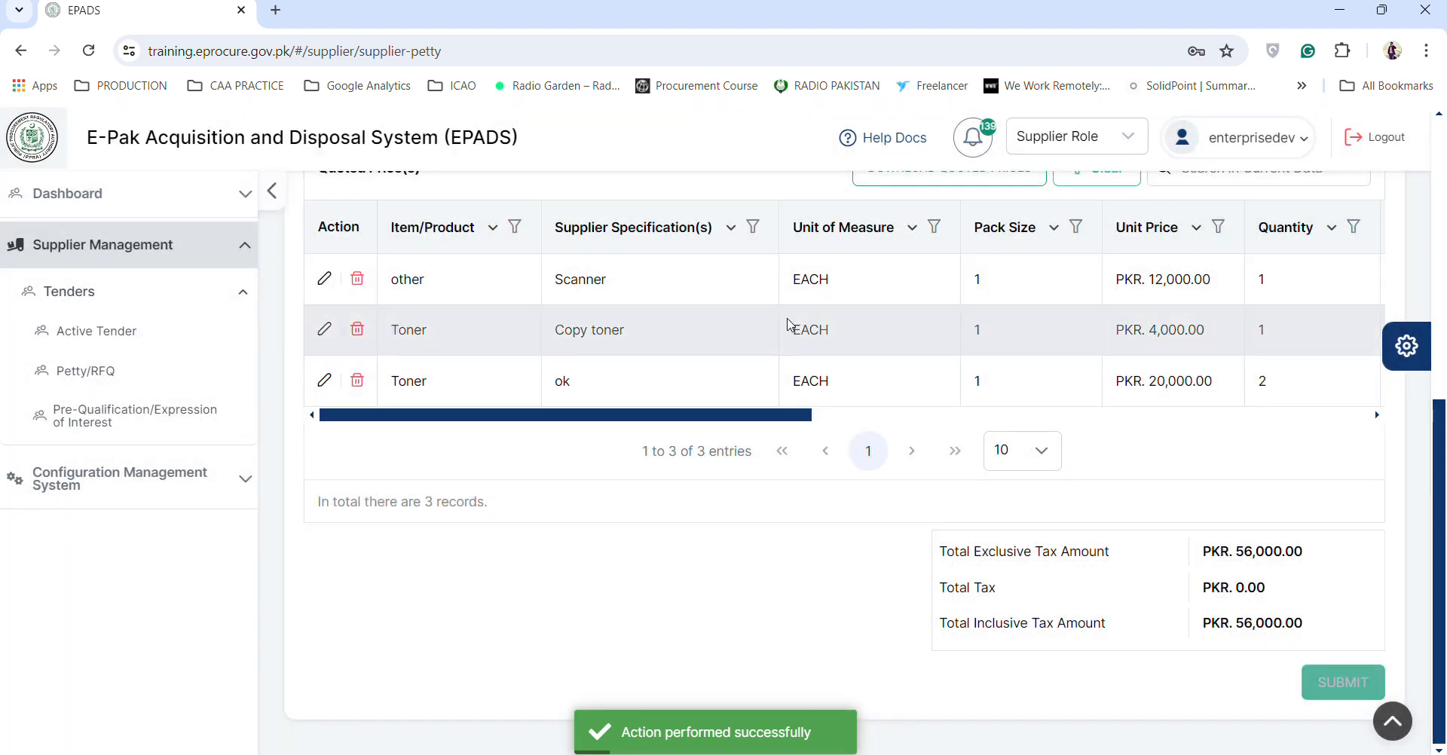
pyautogui.scroll(5, 785, 318)
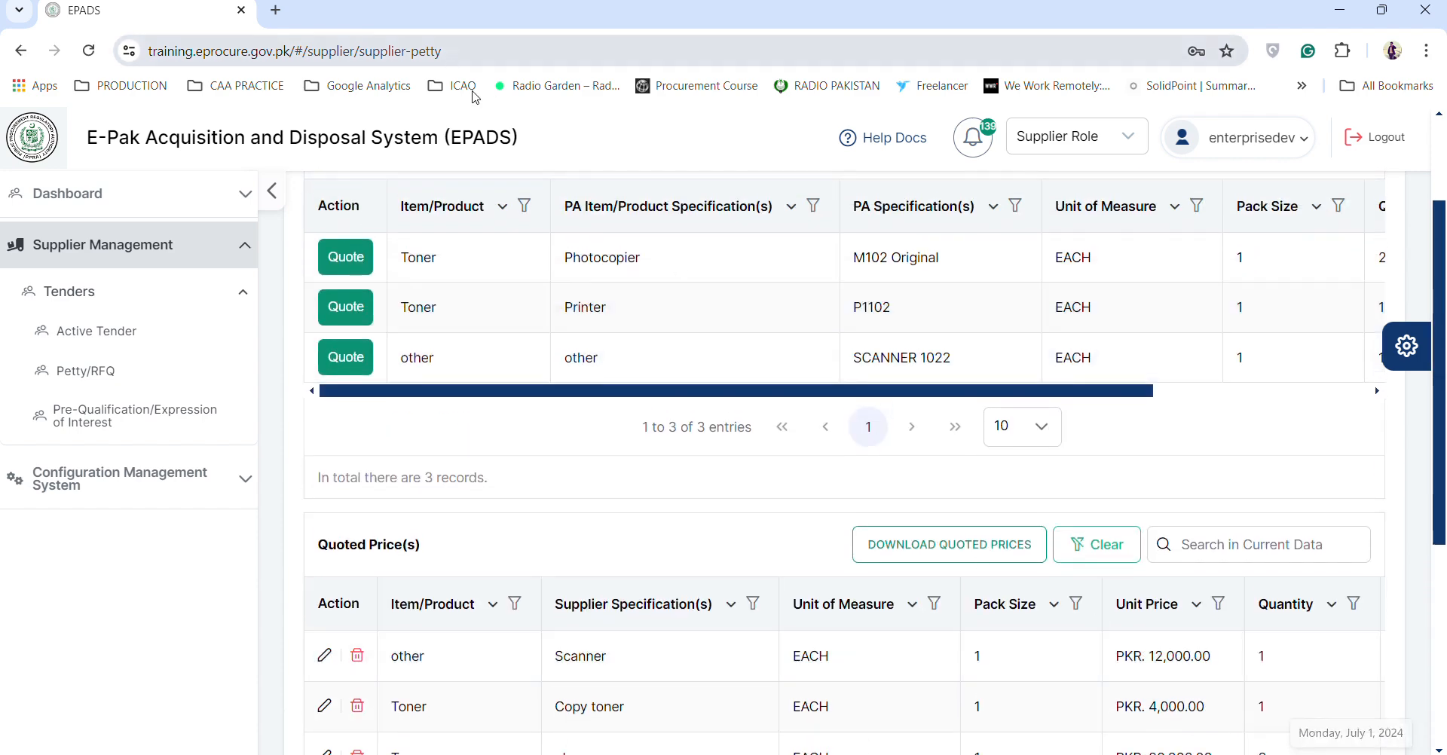
pyautogui.click(617, 30)
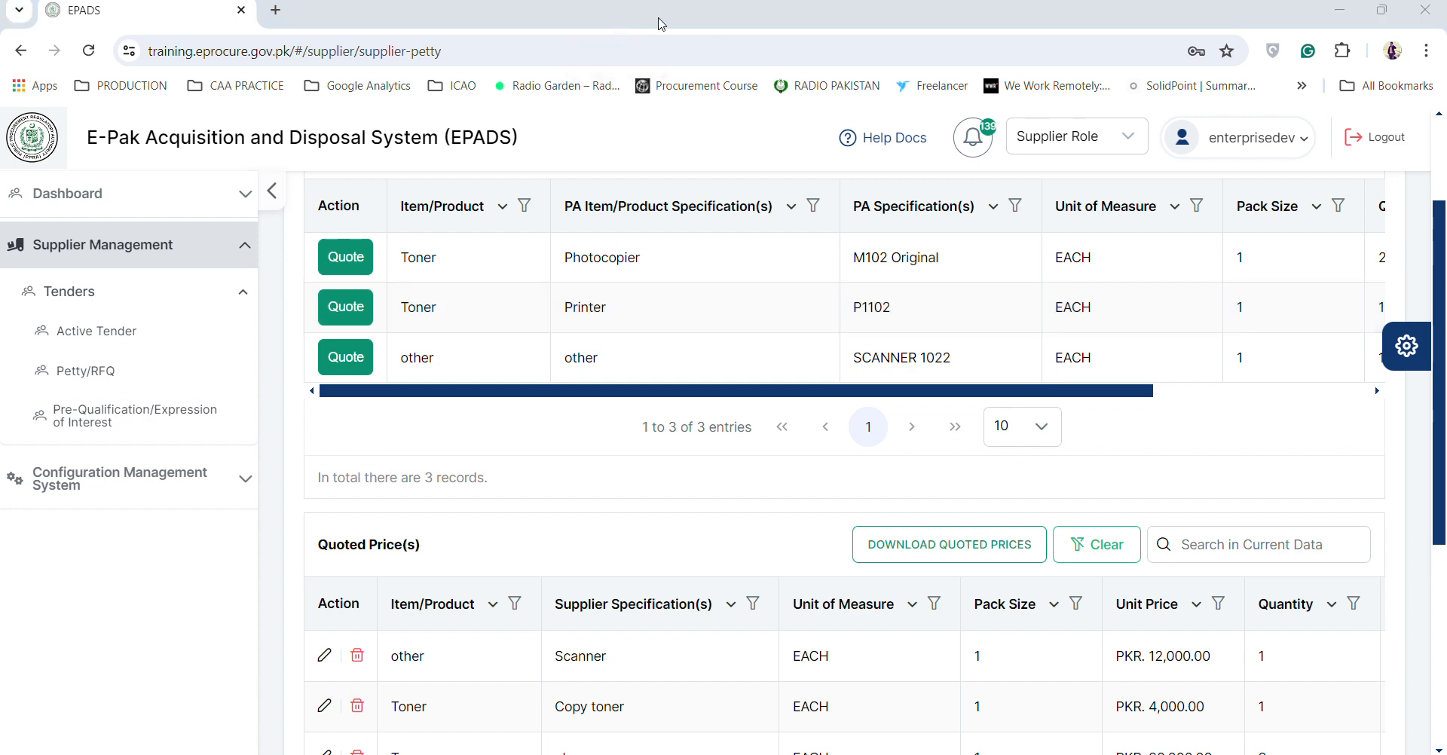
# - Log out and log in to the CAA_DD2 account with its saved password, choosing the Admin role
pyautogui.click(1391, 139)
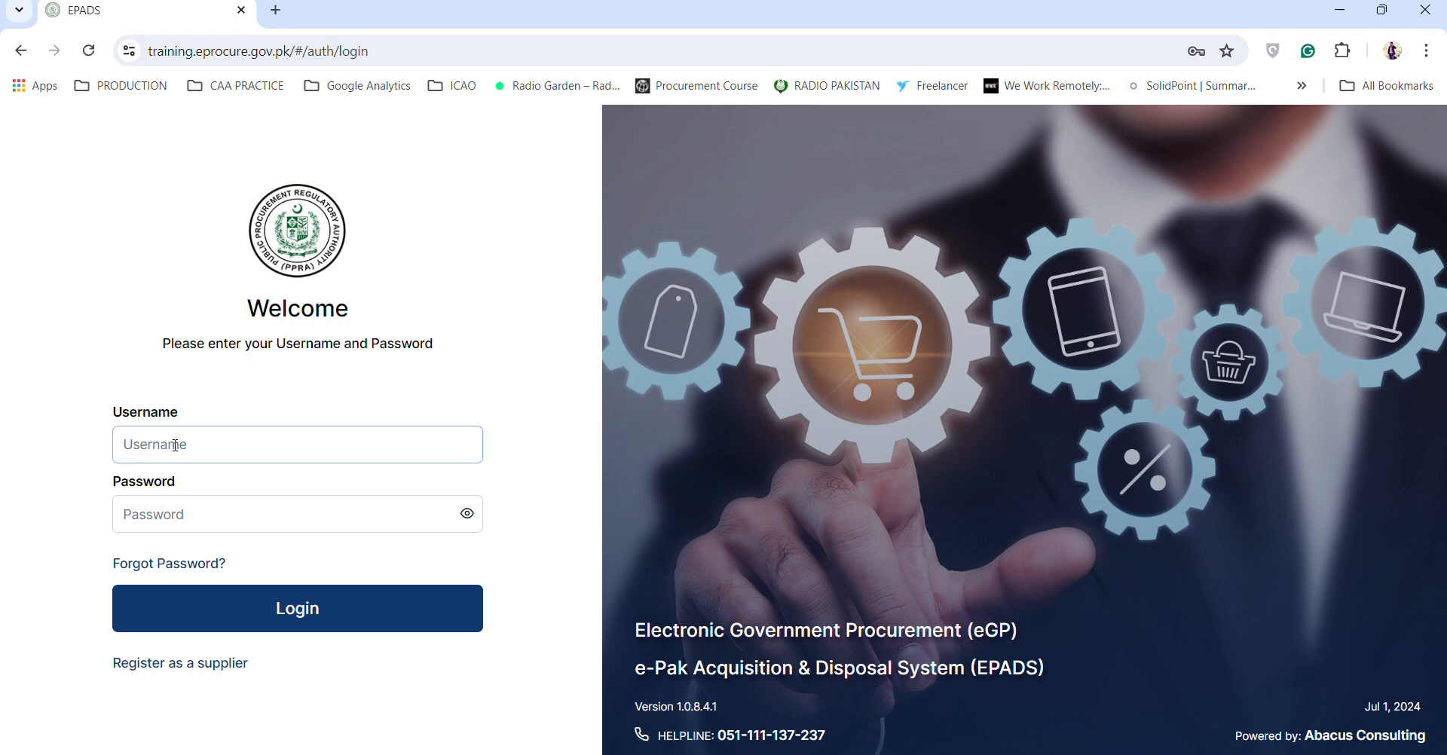
pyautogui.click(175, 445)
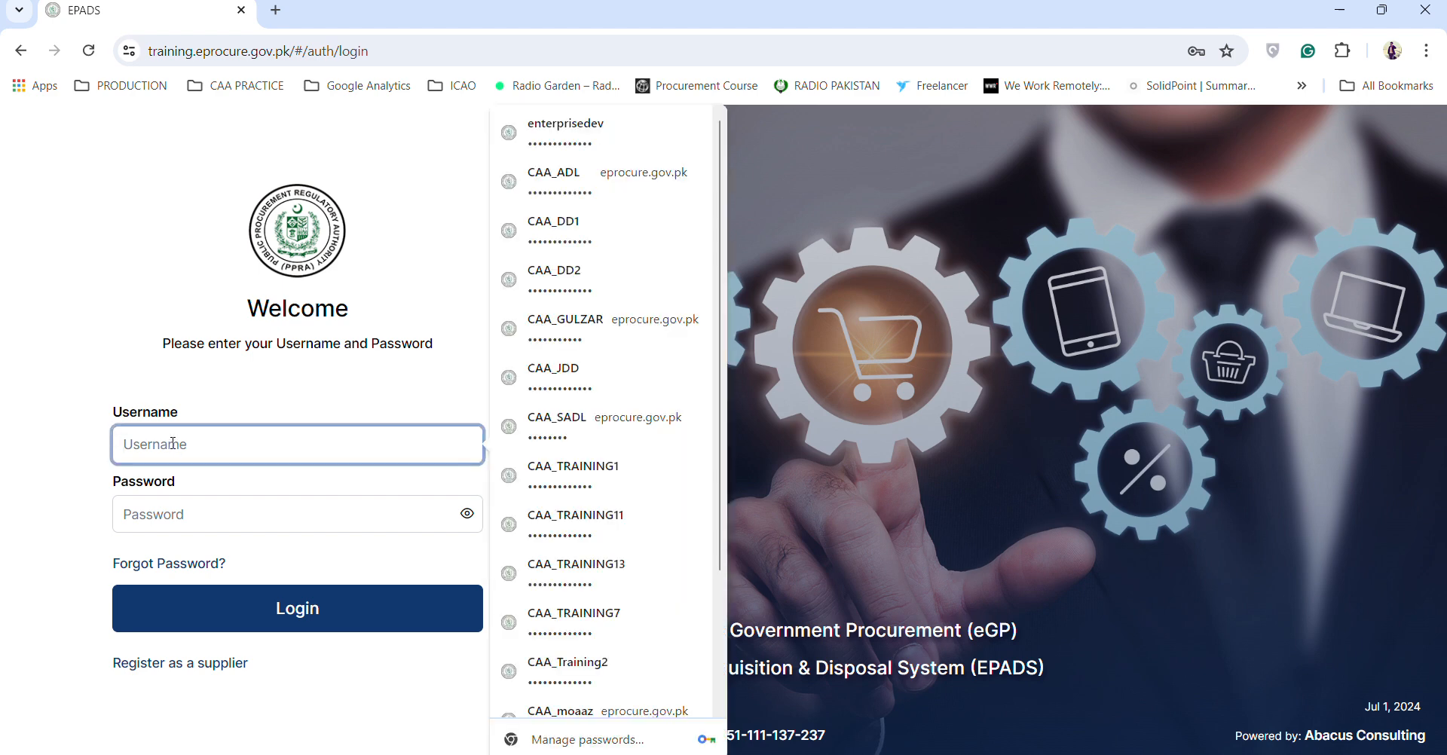
pyautogui.click(639, 251)
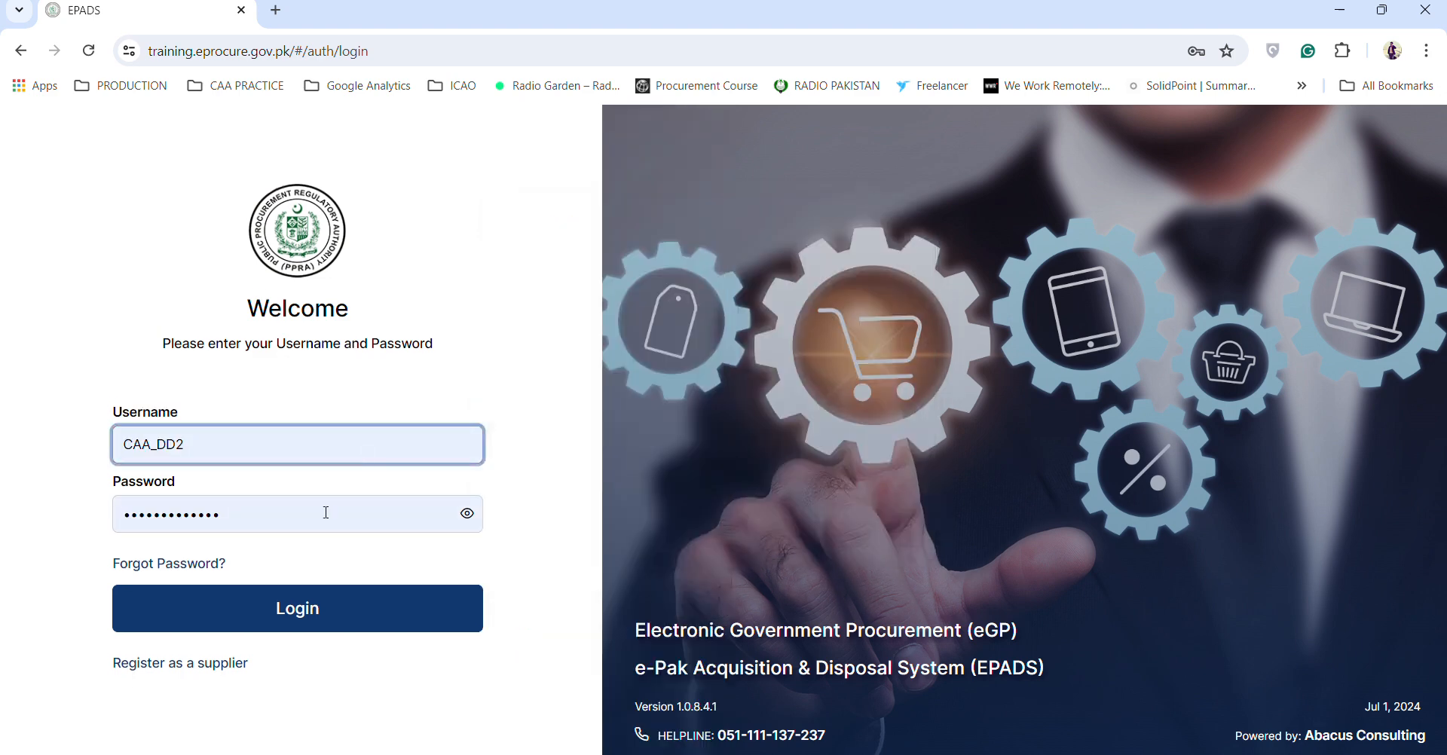
pyautogui.click(328, 622)
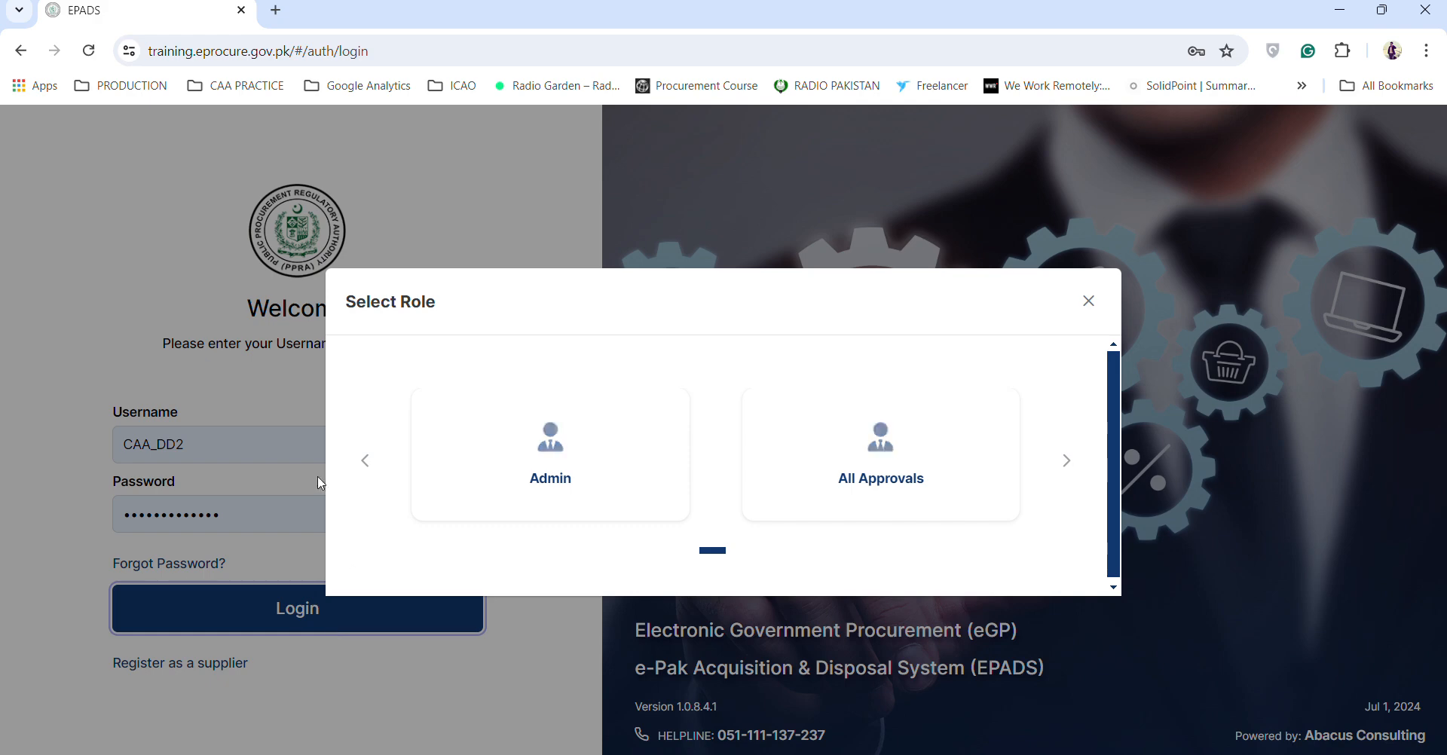
pyautogui.click(508, 460)
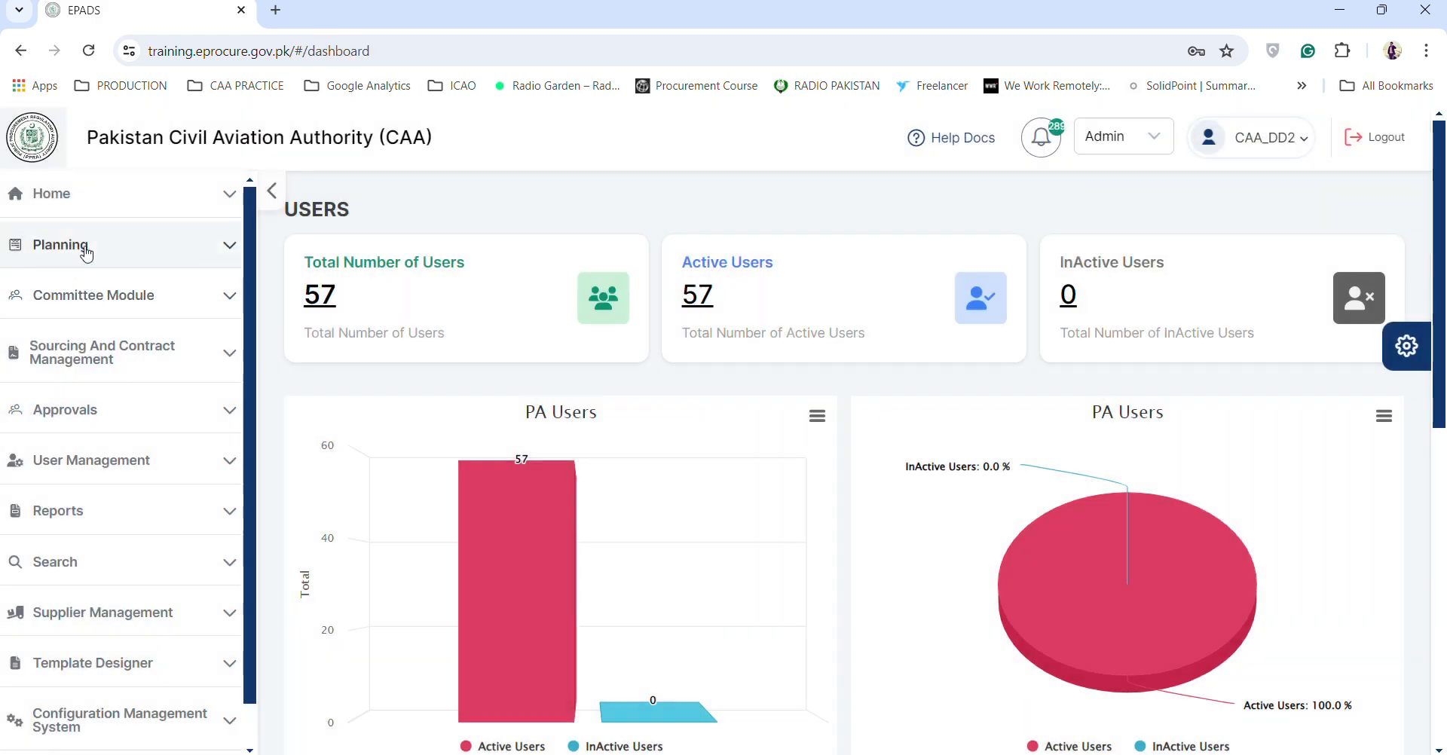
# - Open the 2023-2024 annual procurement plan FP1791 and look through its list of procurements for the office supplies purchase
pyautogui.click(87, 260)
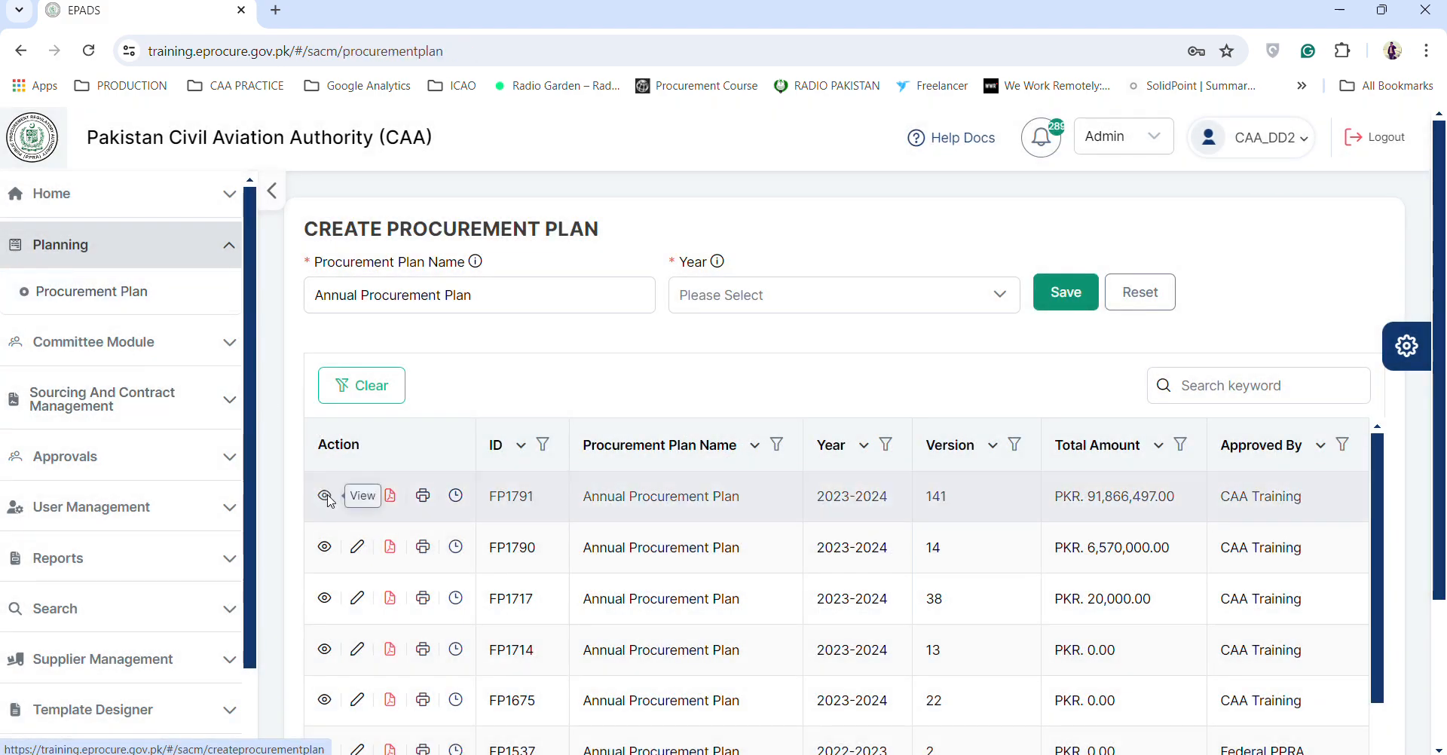
pyautogui.click(326, 494)
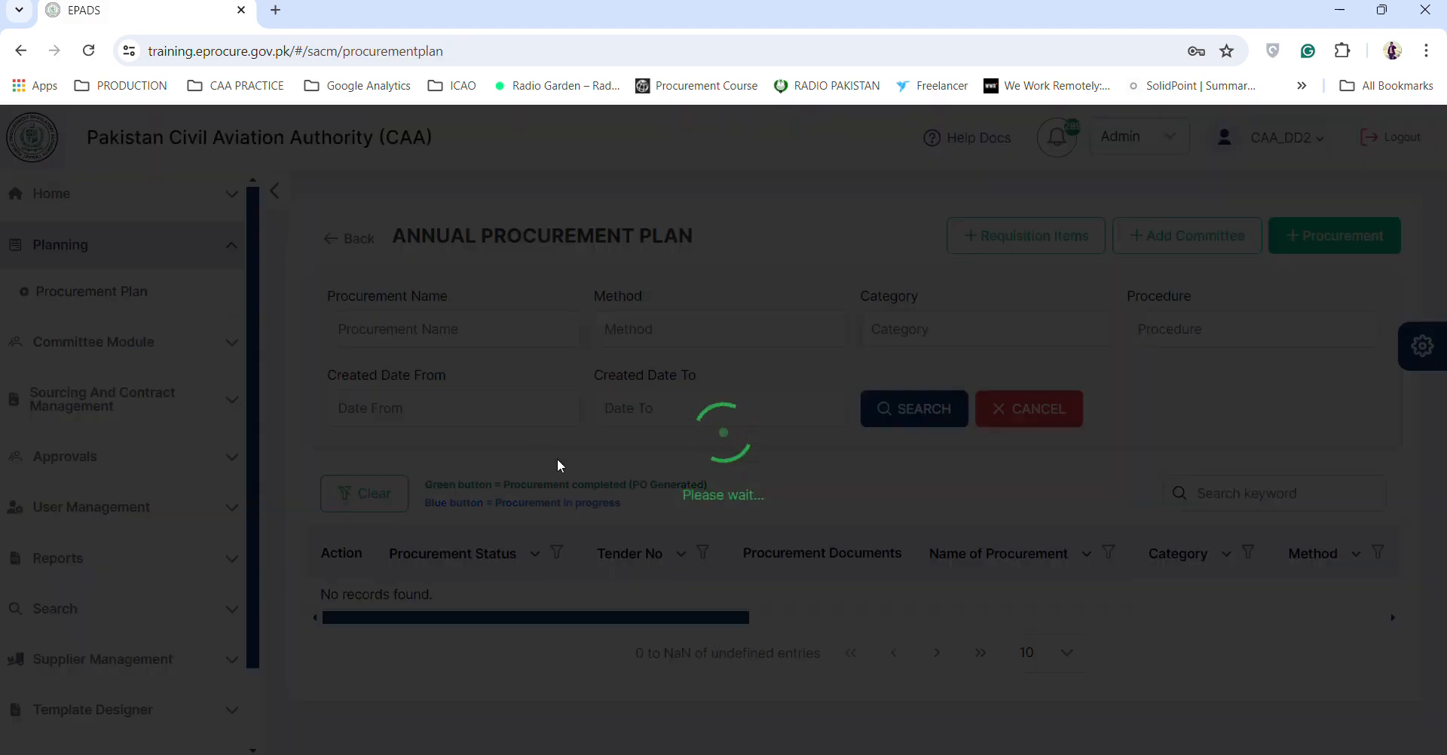
pyautogui.scroll(-3, 557, 459)
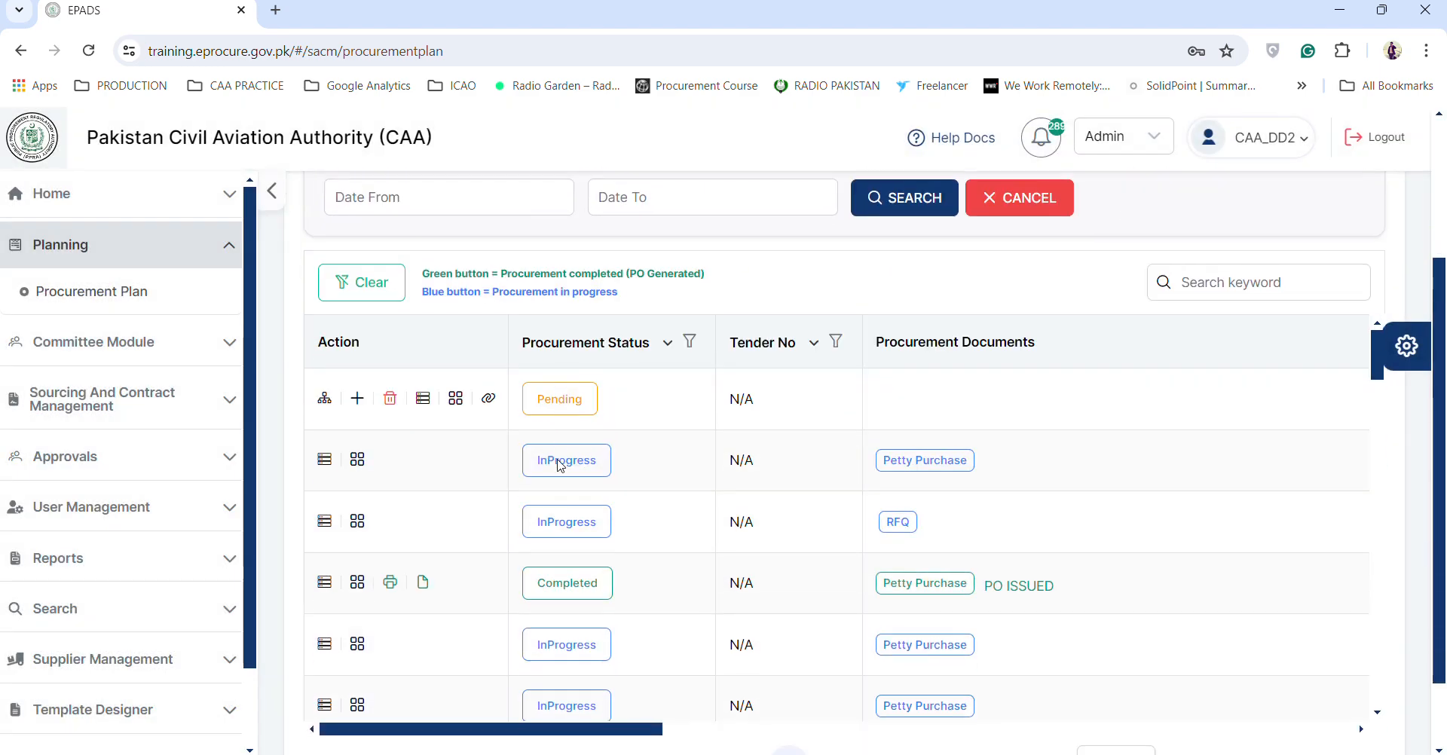
pyautogui.hscroll(5, 560, 400)
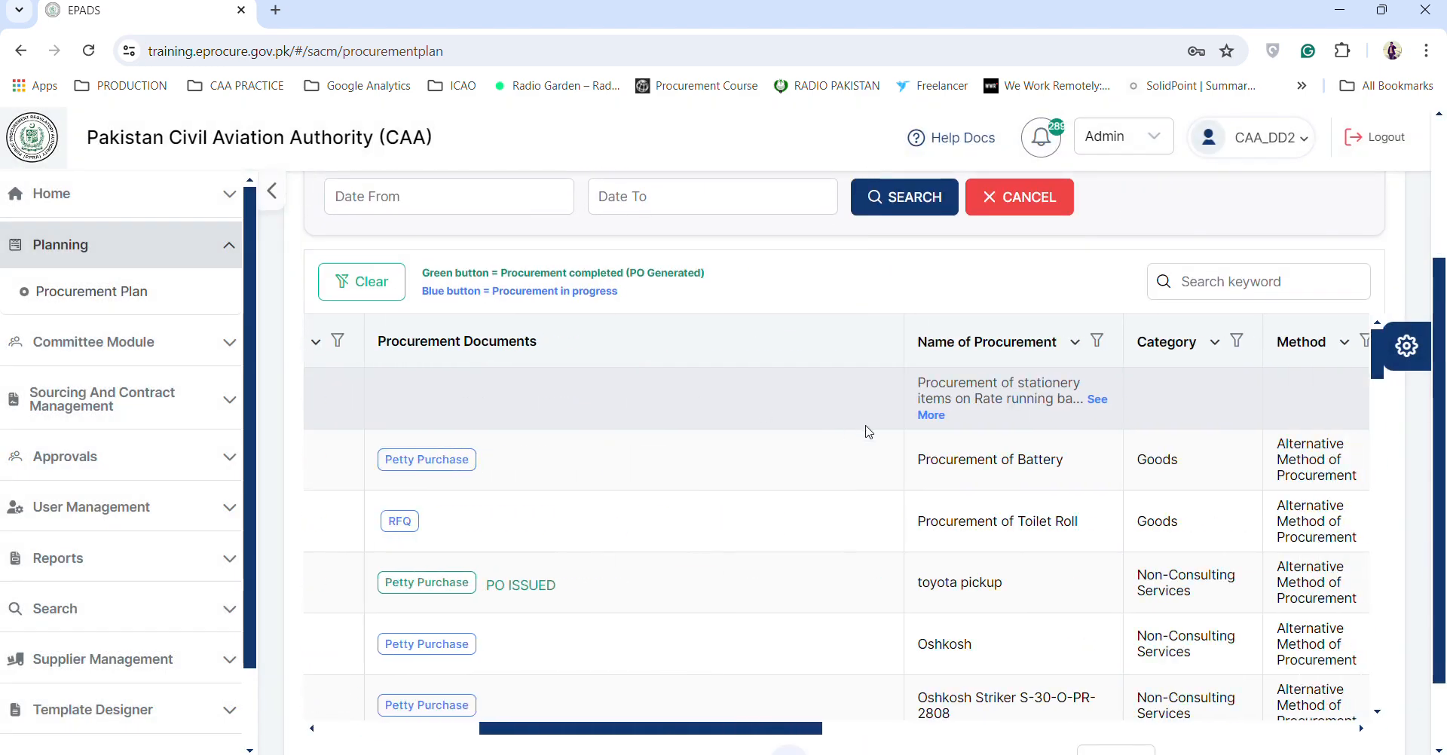
pyautogui.scroll(-1, 881, 478)
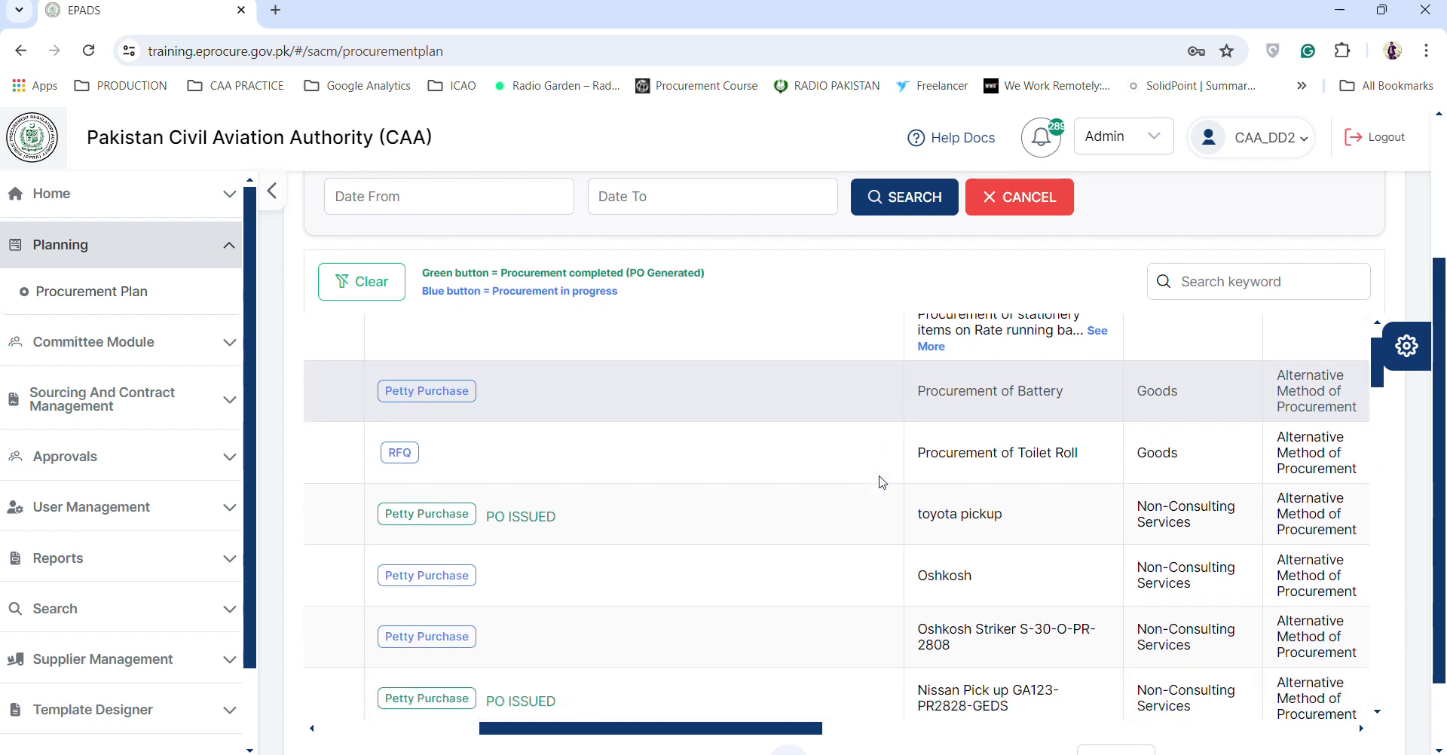
pyautogui.scroll(1, 881, 482)
pyautogui.hscroll(-2, 882, 482)
pyautogui.scroll(3, 881, 482)
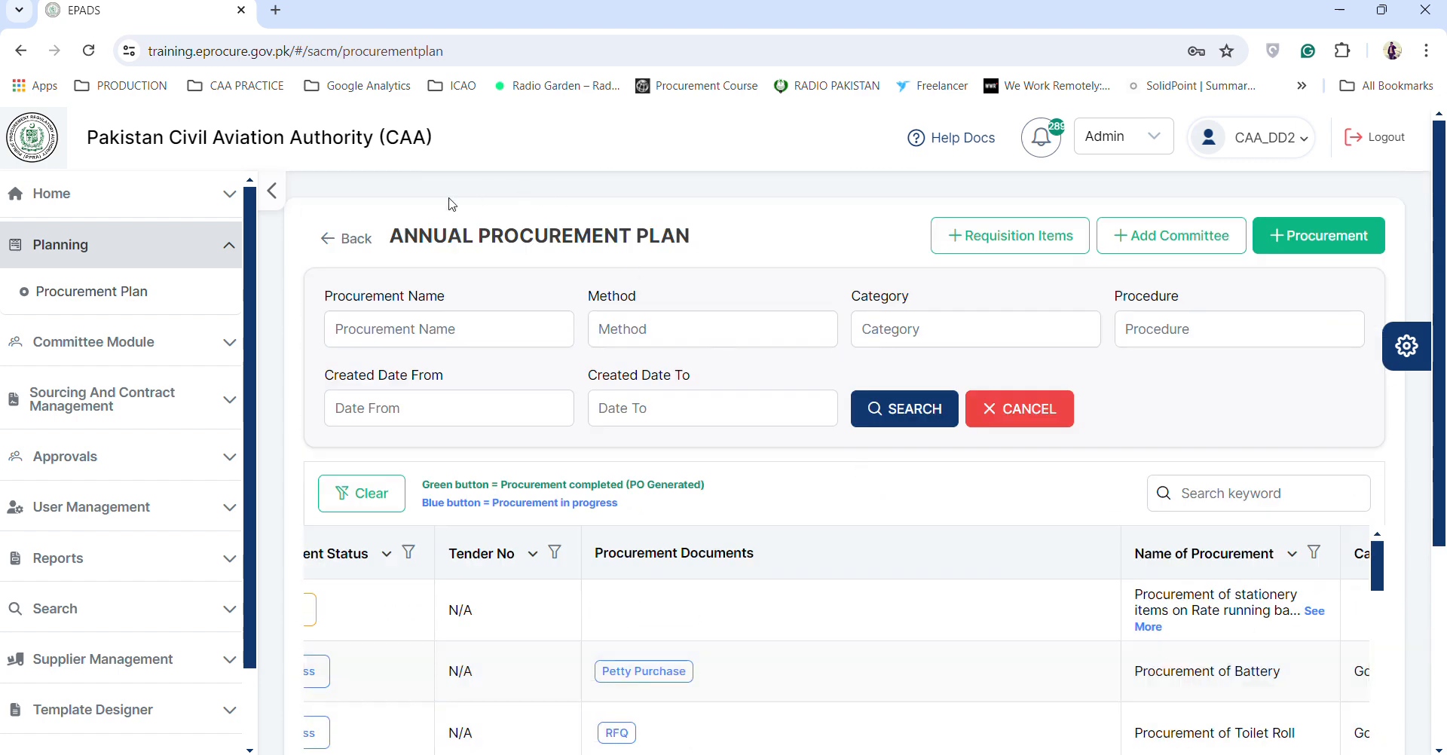
# - Return to the procurement plans list, view the 2024-2025 plan FP1415, and open its in-progress Petty Purchase document
pyautogui.click(351, 247)
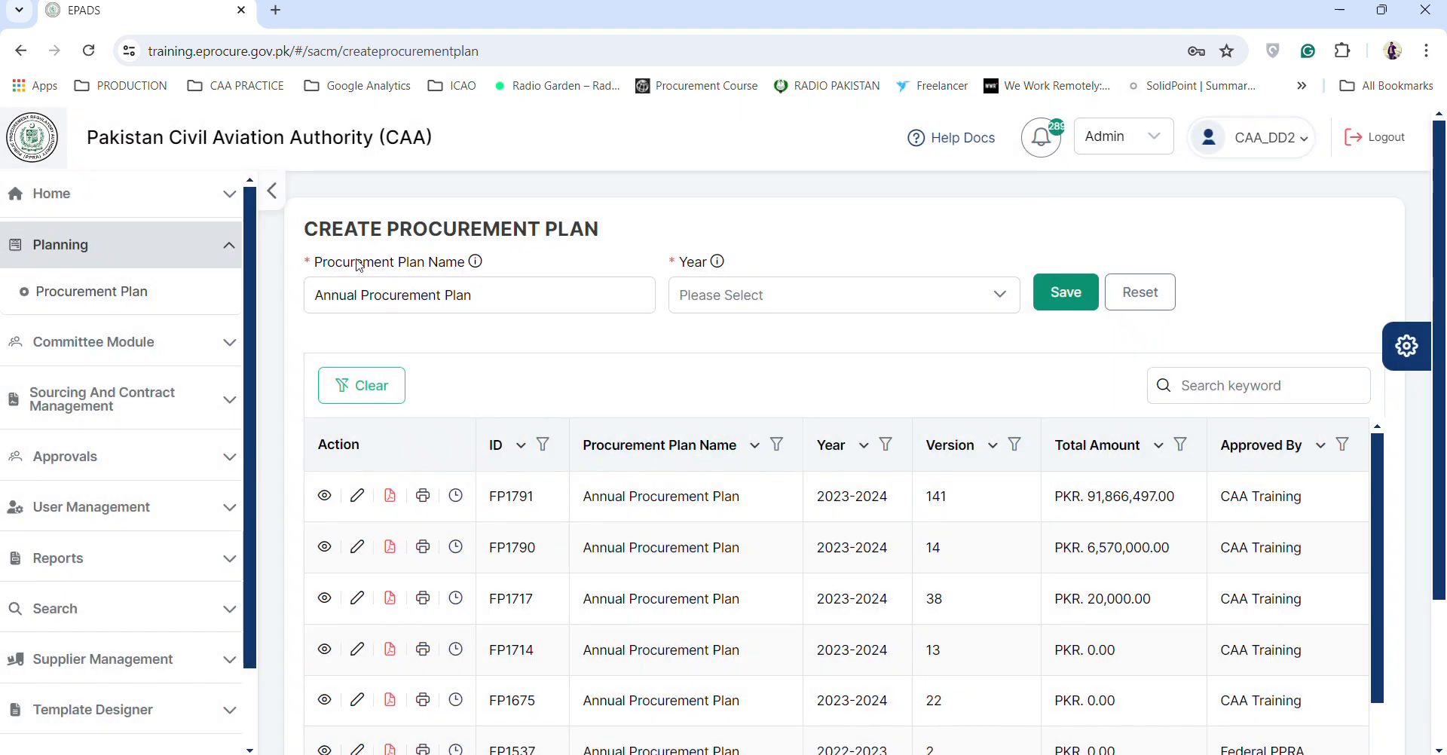
pyautogui.scroll(-5, 426, 619)
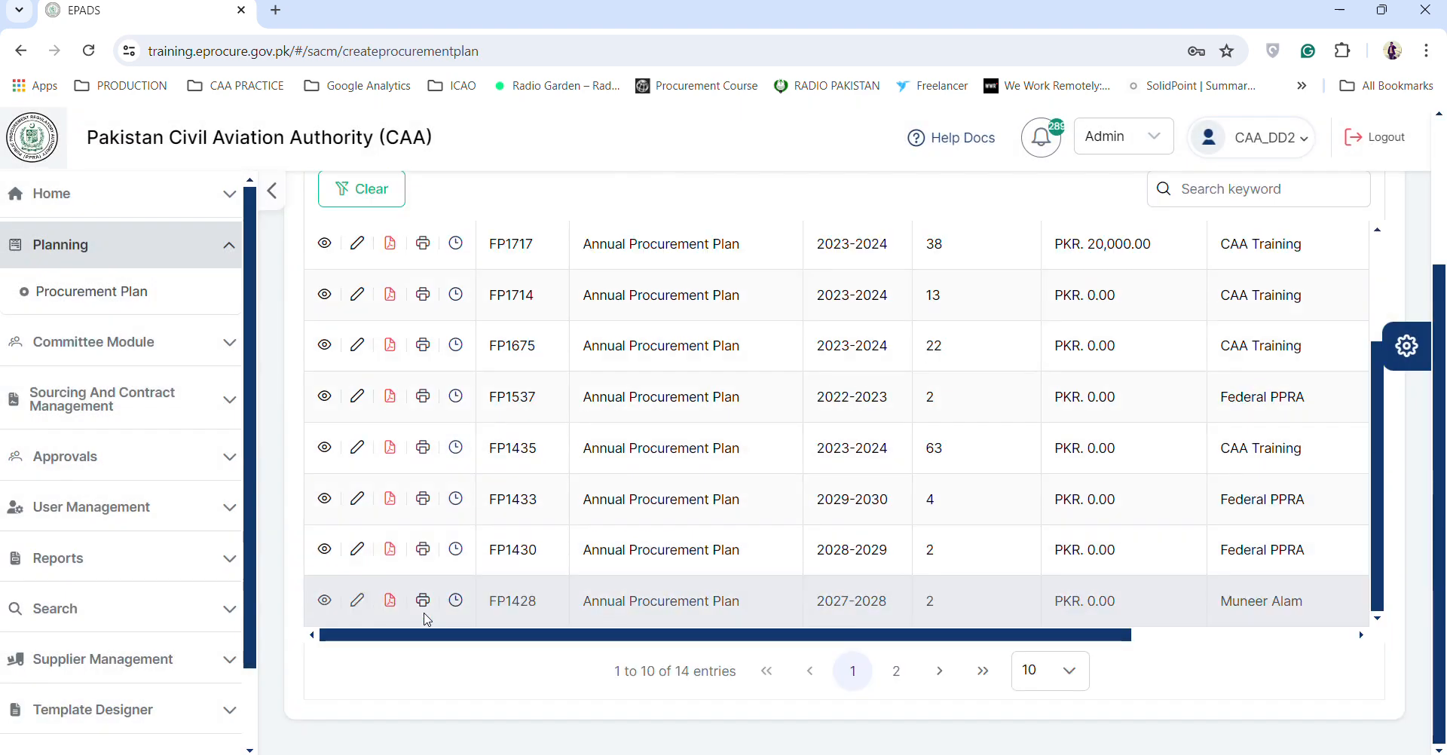
pyautogui.click(896, 671)
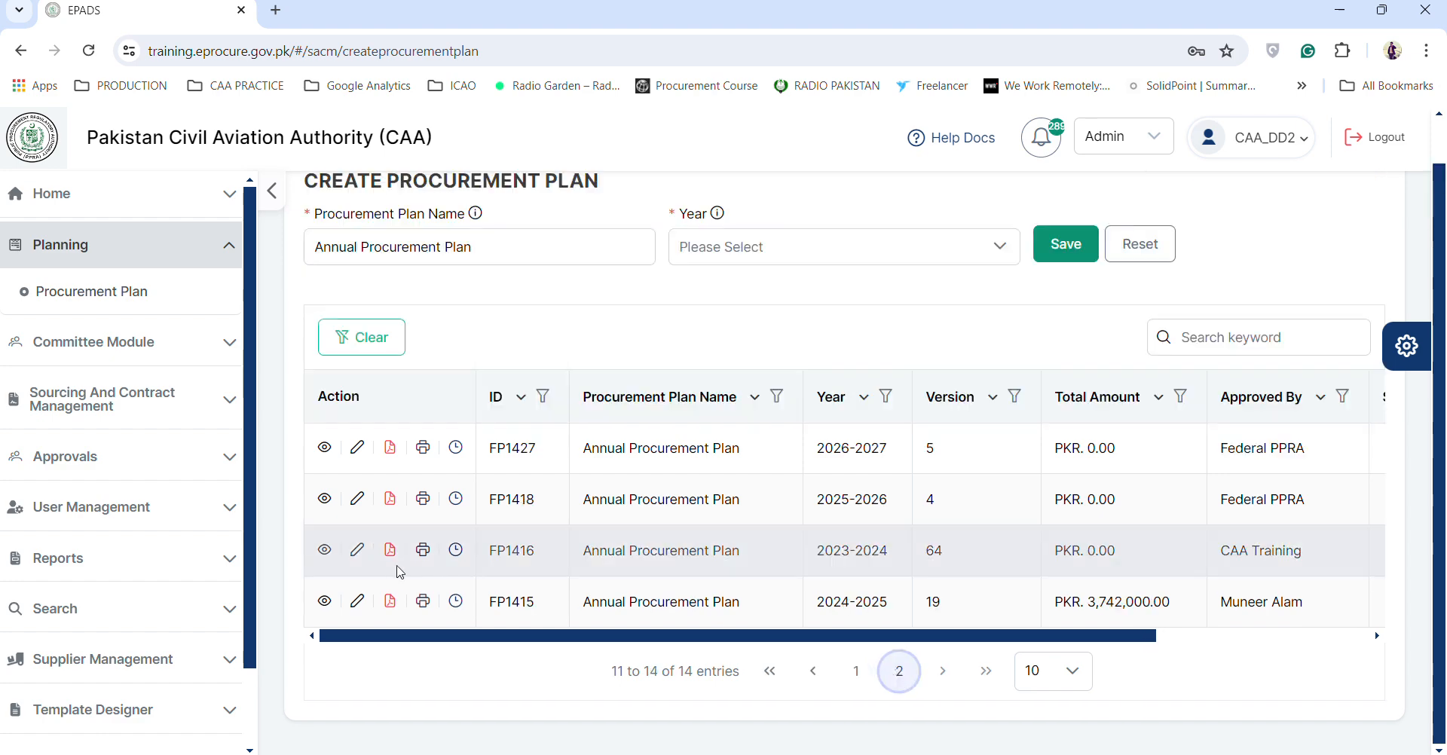
pyautogui.click(324, 603)
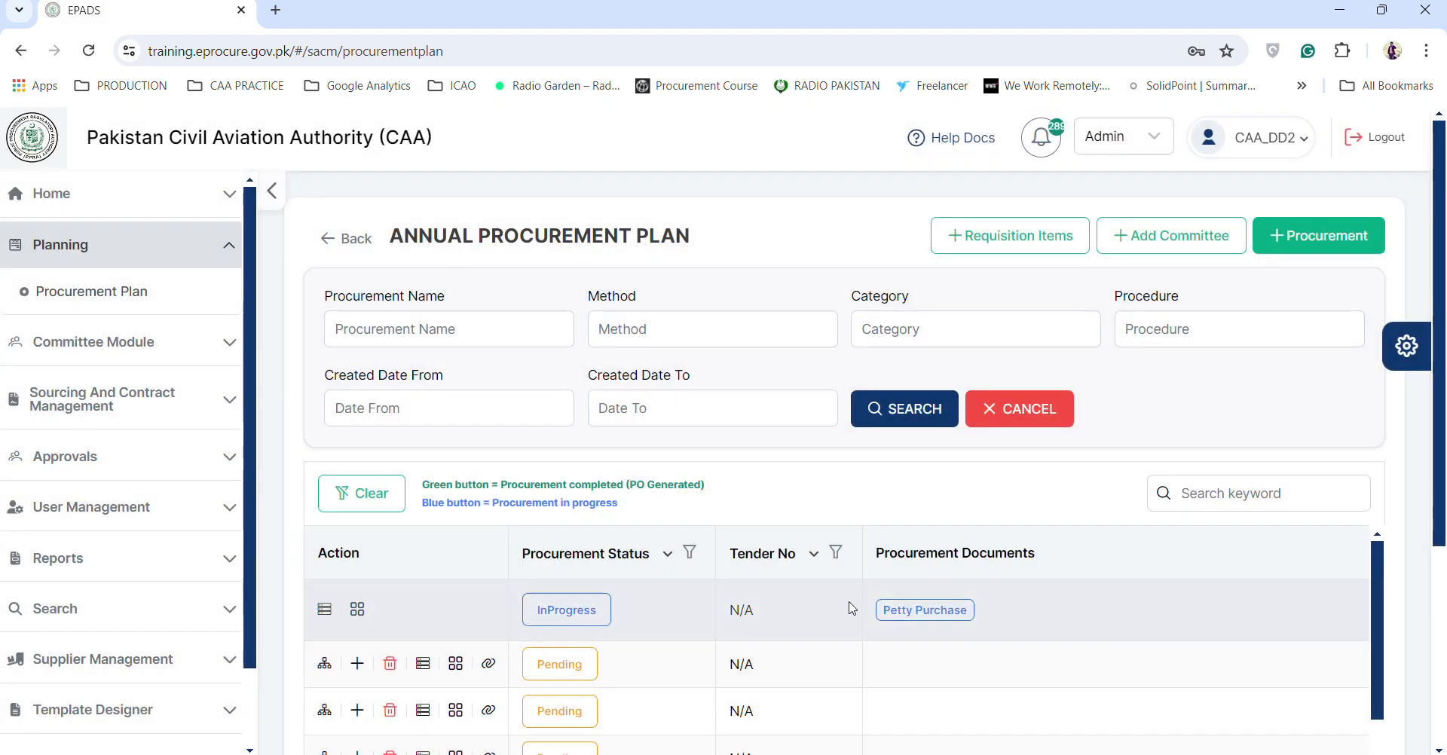
pyautogui.click(926, 614)
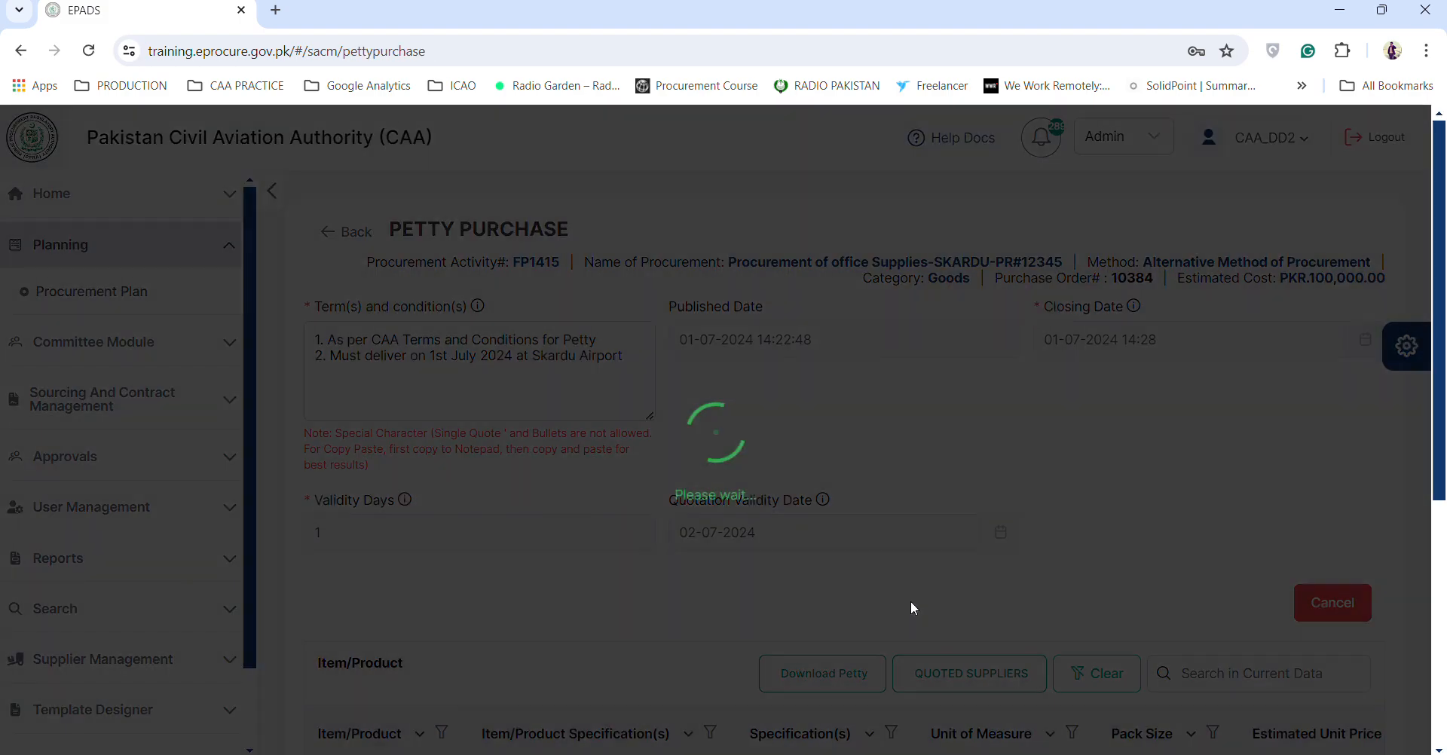
# - Review the petty purchase's dates, items and tax totals, and check which suppliers have quoted
pyautogui.scroll(-2, 782, 451)
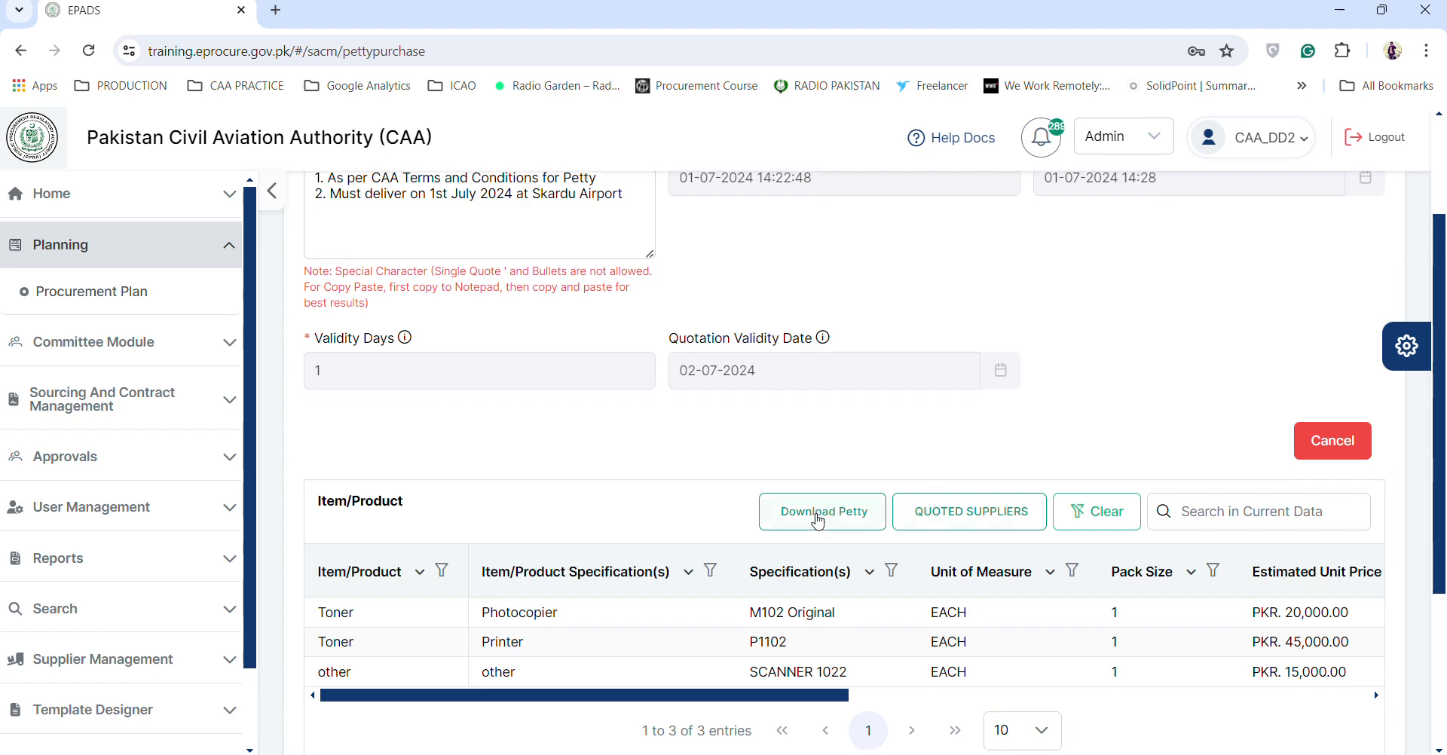
pyautogui.scroll(-3, 821, 517)
pyautogui.scroll(-1, 863, 571)
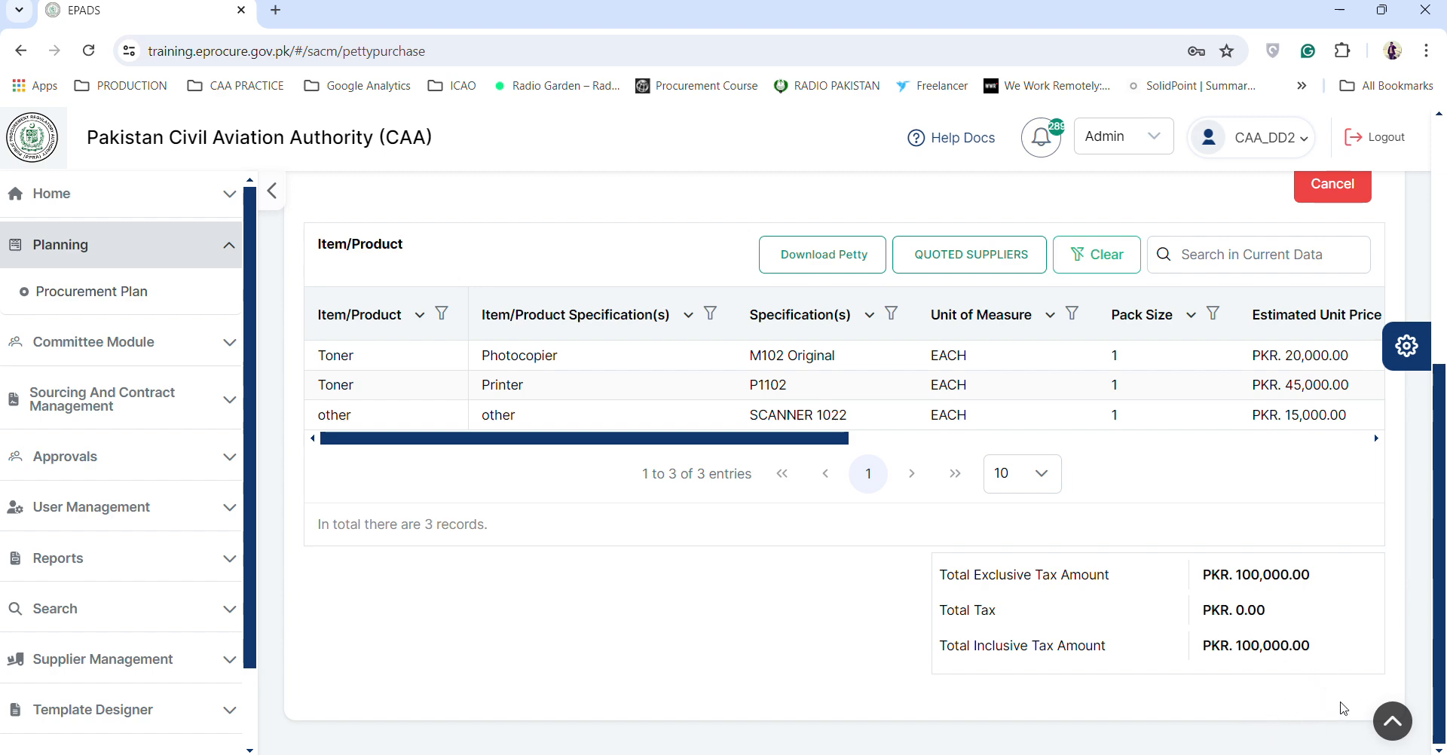
pyautogui.scroll(6, 1220, 599)
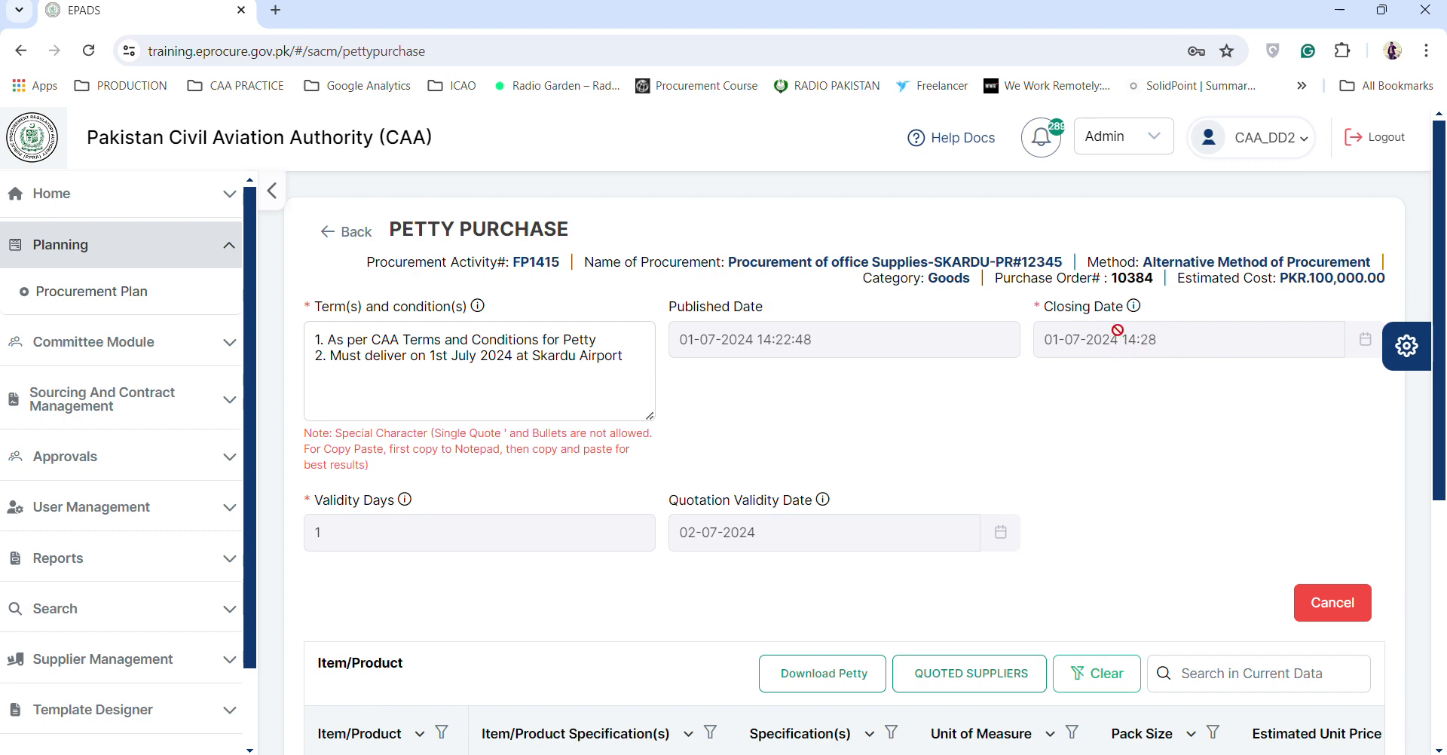
pyautogui.scroll(-6, 972, 481)
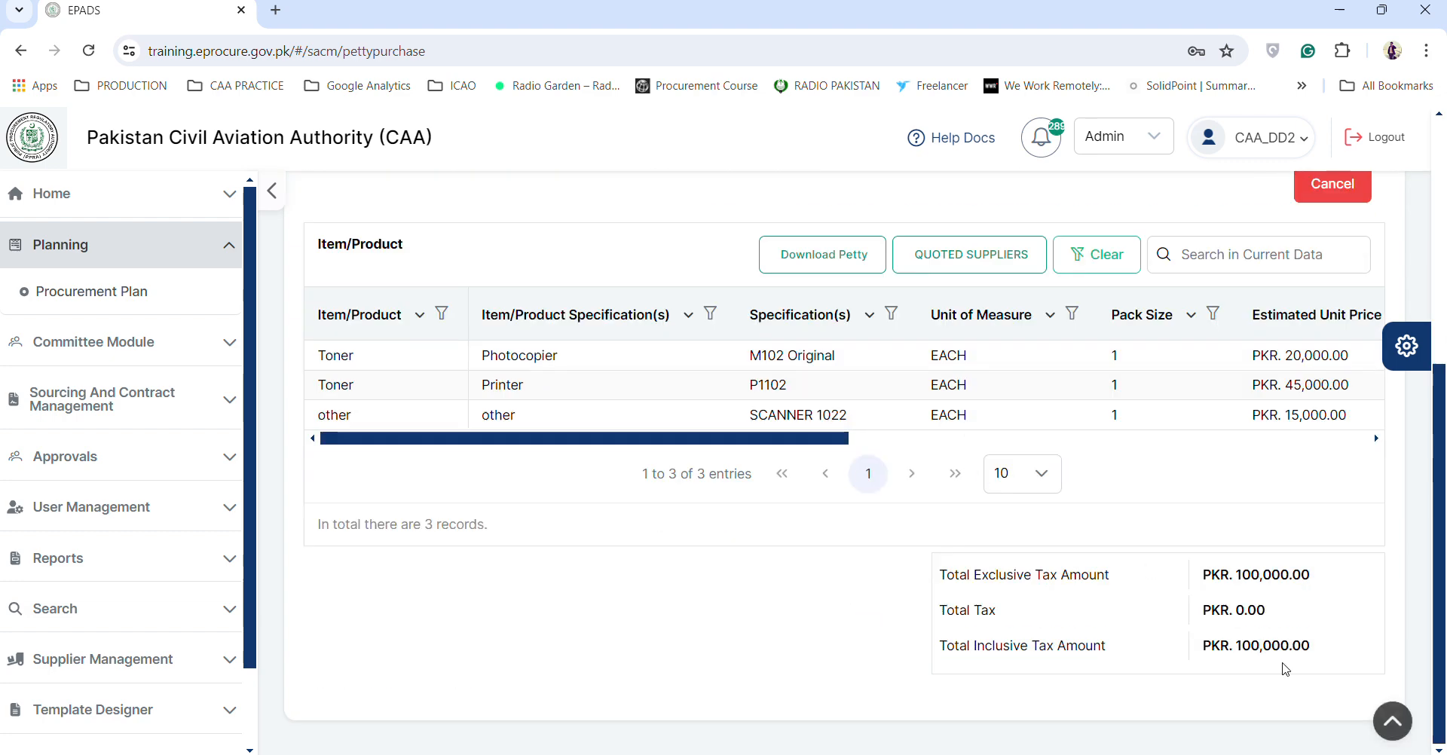
pyautogui.click(945, 263)
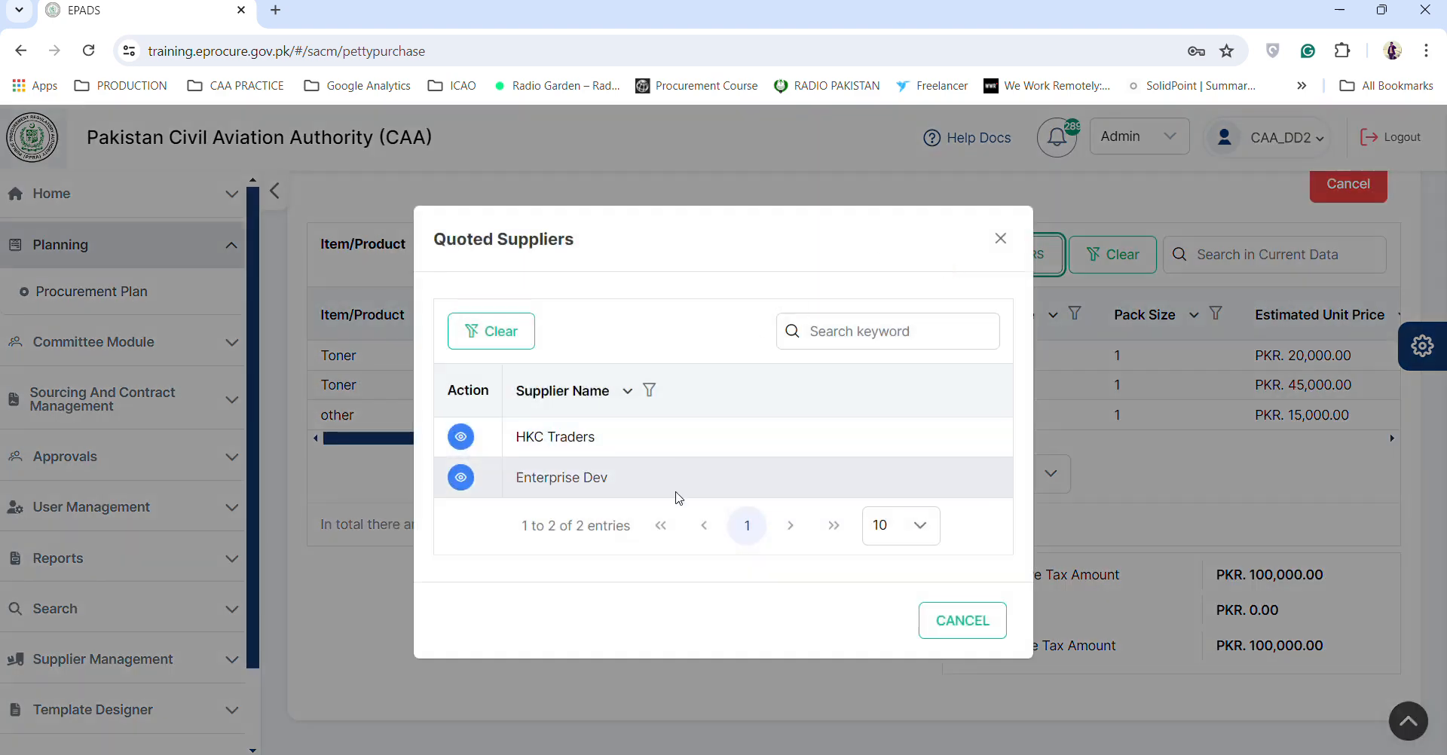
pyautogui.click(1000, 239)
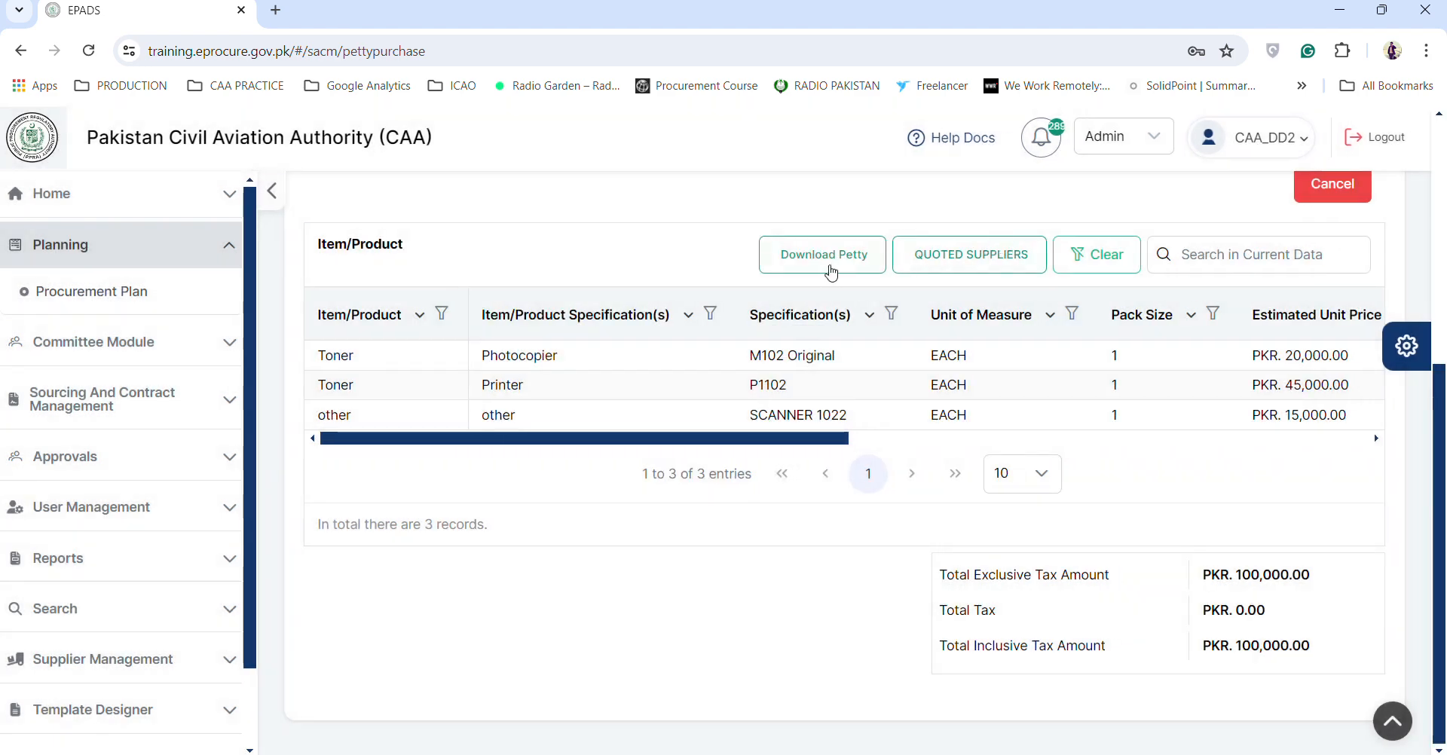
# - Download the petty purchase items as "Quoted Price (1)" and open the downloaded PDF
pyautogui.click(831, 272)
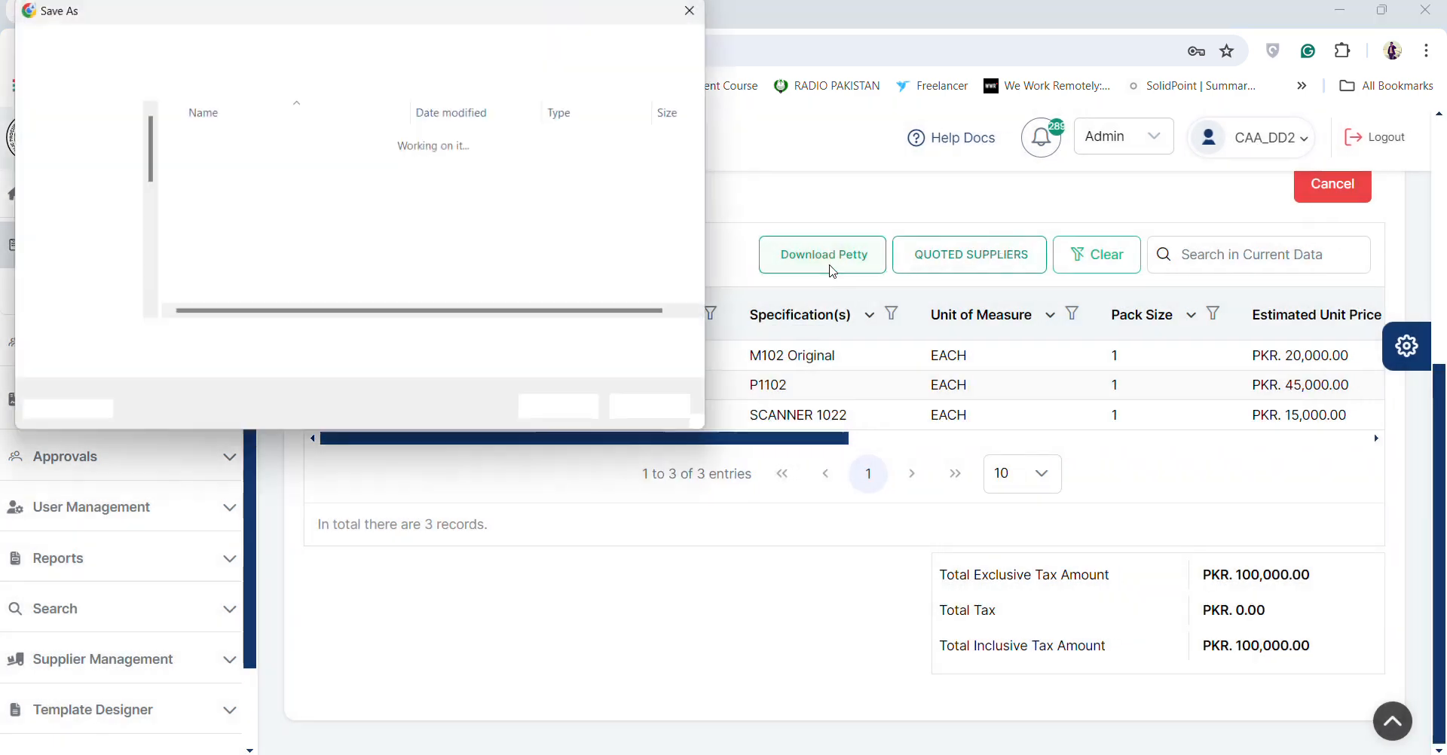
pyautogui.click(566, 412)
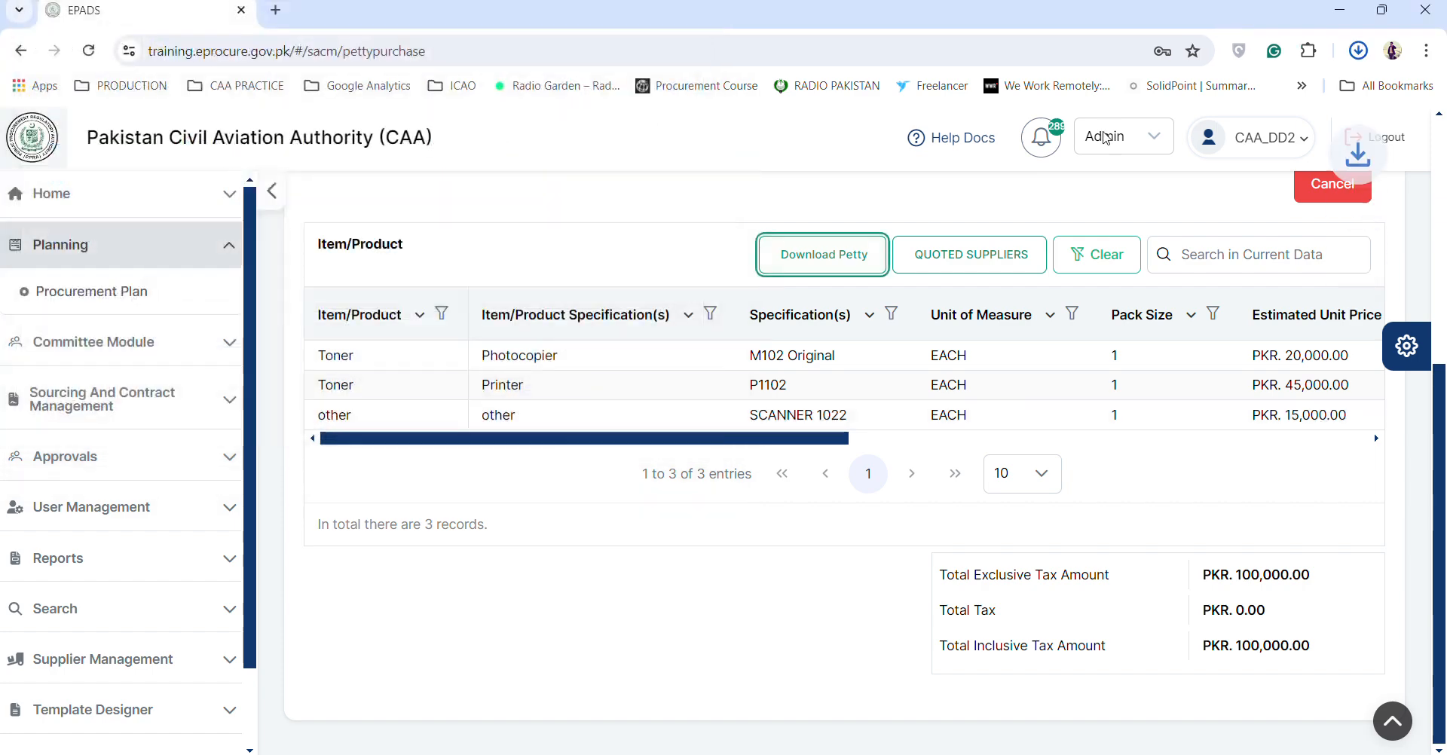
pyautogui.click(1210, 113)
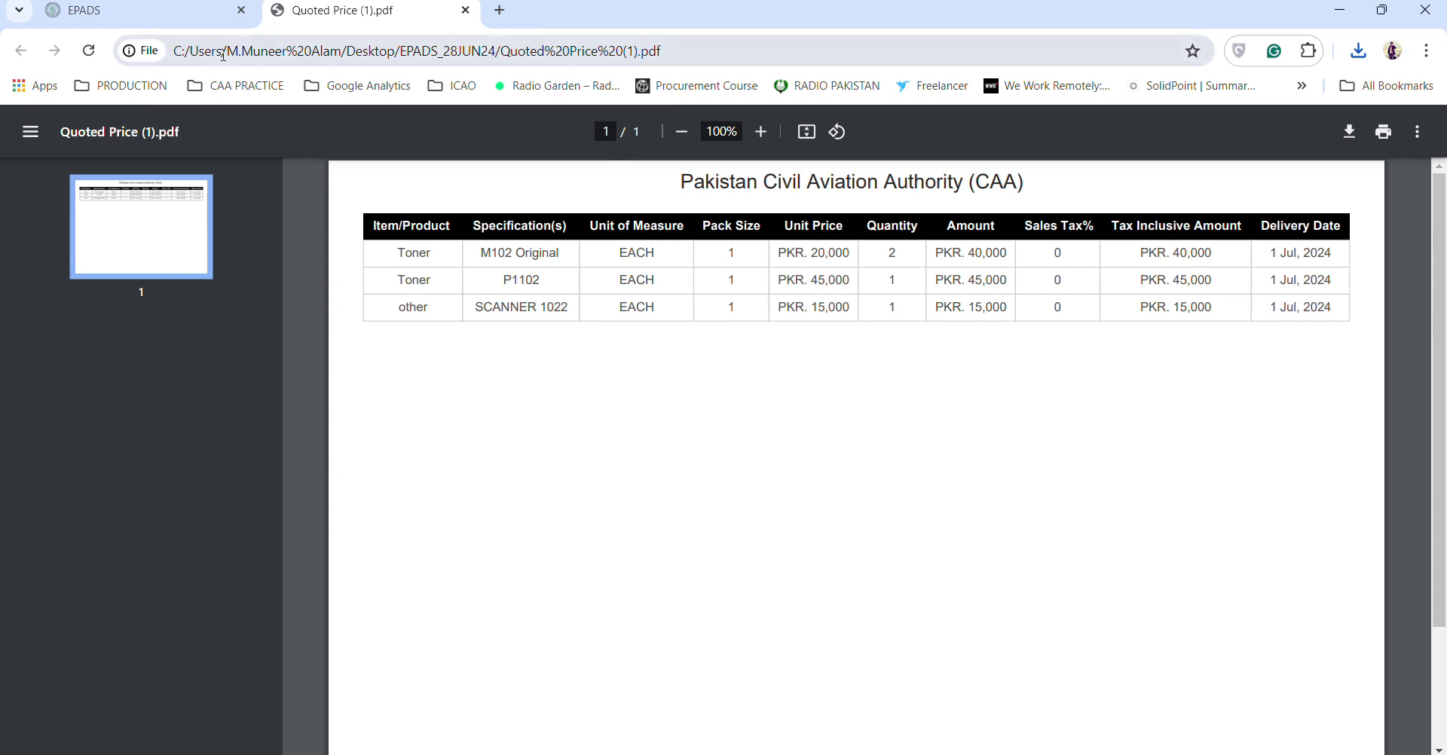
# - Return to the EPADS petty purchase page, refresh it, and open the quoted prices
pyautogui.click(162, 21)
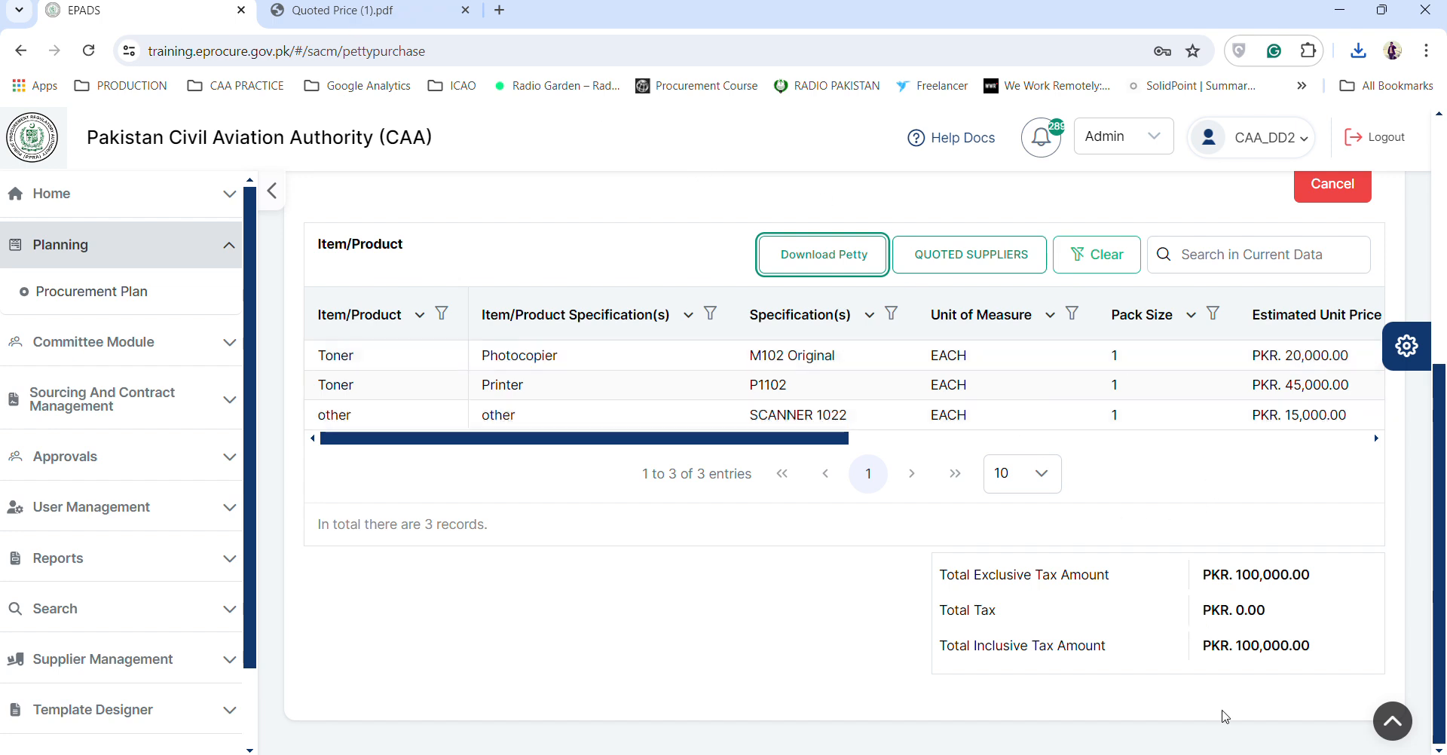
pyautogui.click(88, 51)
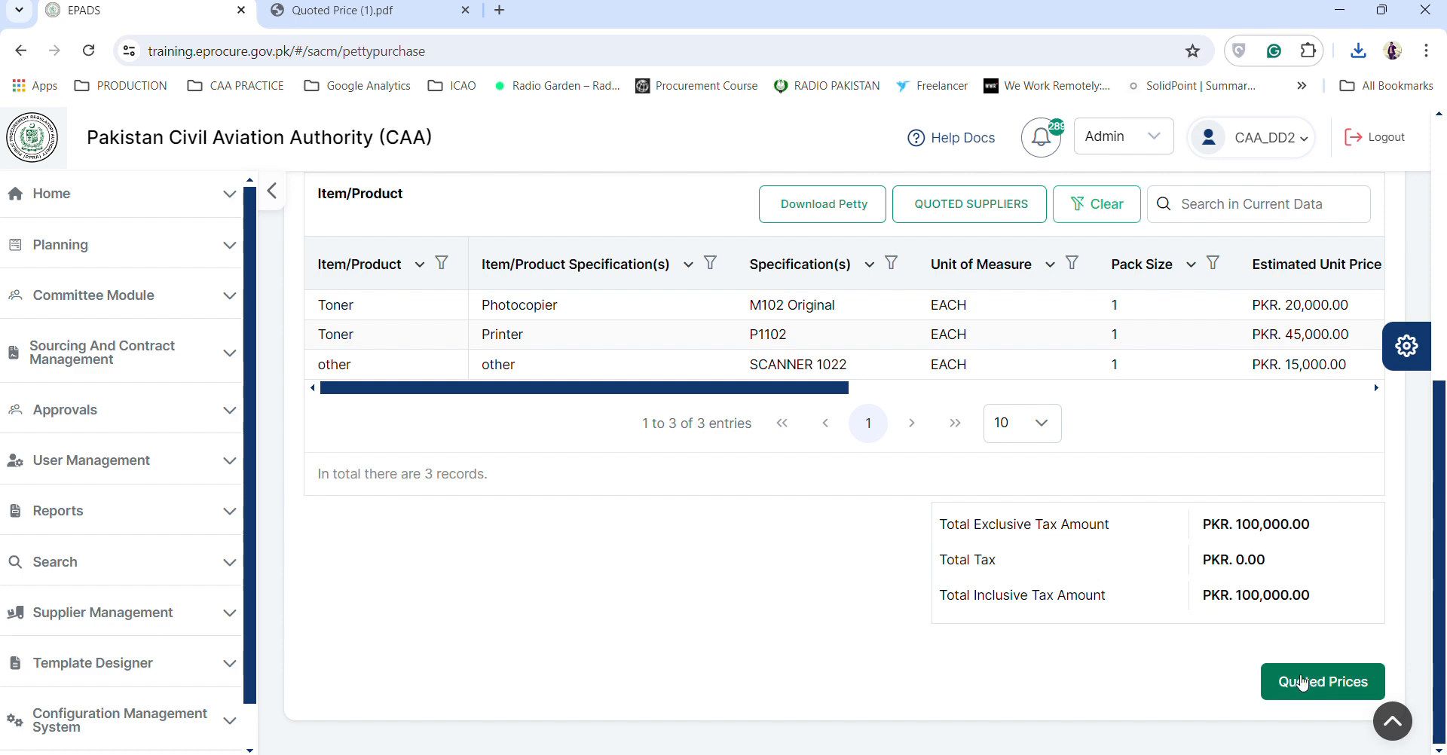
pyautogui.click(1302, 682)
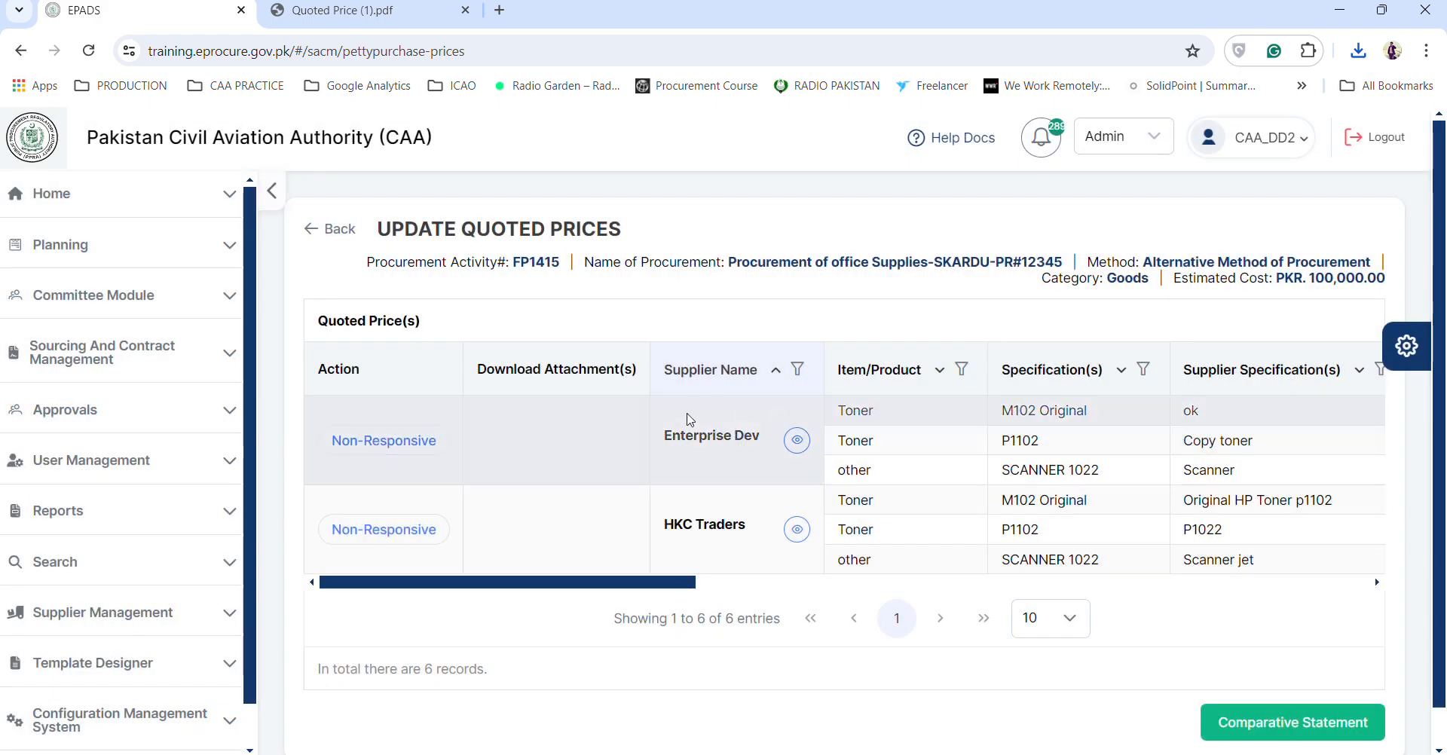
# - Examine both suppliers' quoted specifications, unit prices, delivery dates and total tax inclusive amounts
pyautogui.scroll(-1, 655, 504)
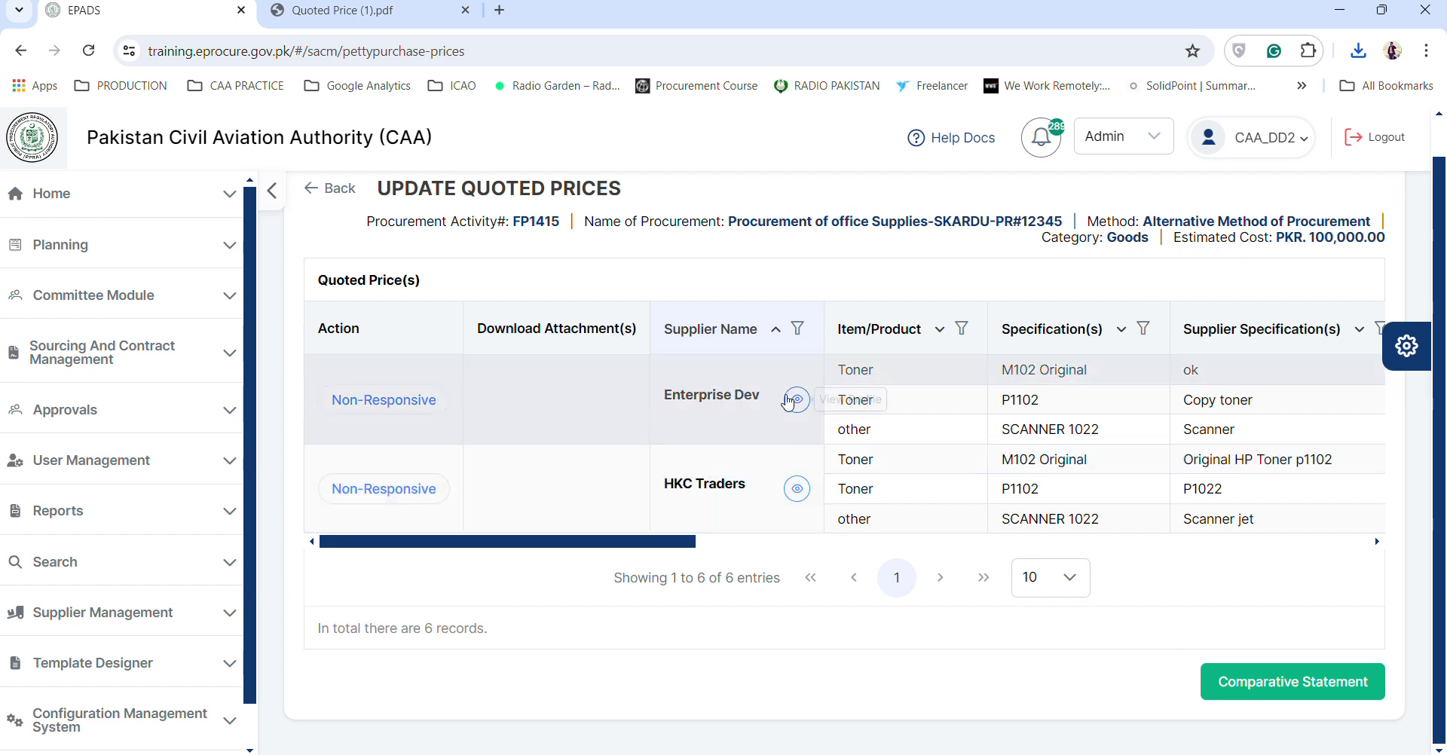
pyautogui.hscroll(4, 1079, 455)
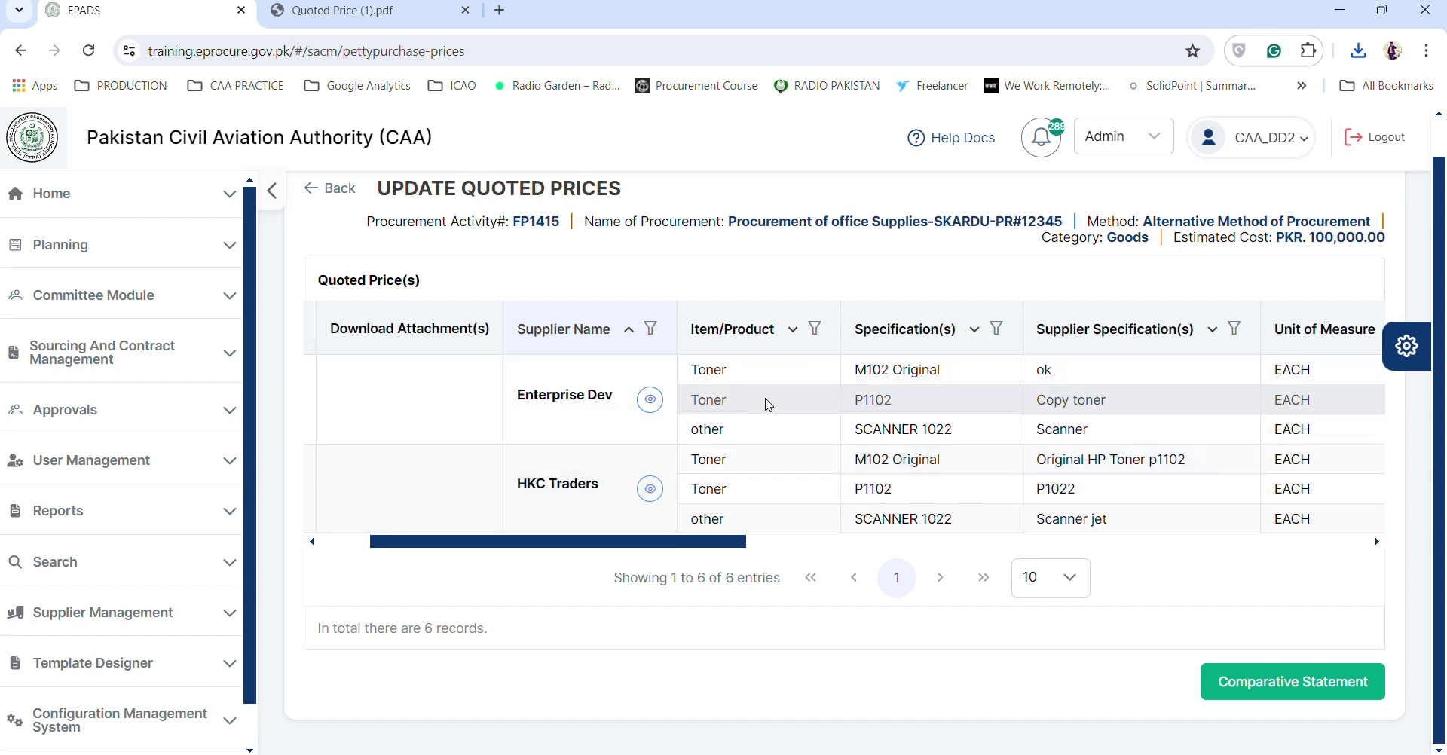
pyautogui.hscroll(2, 914, 377)
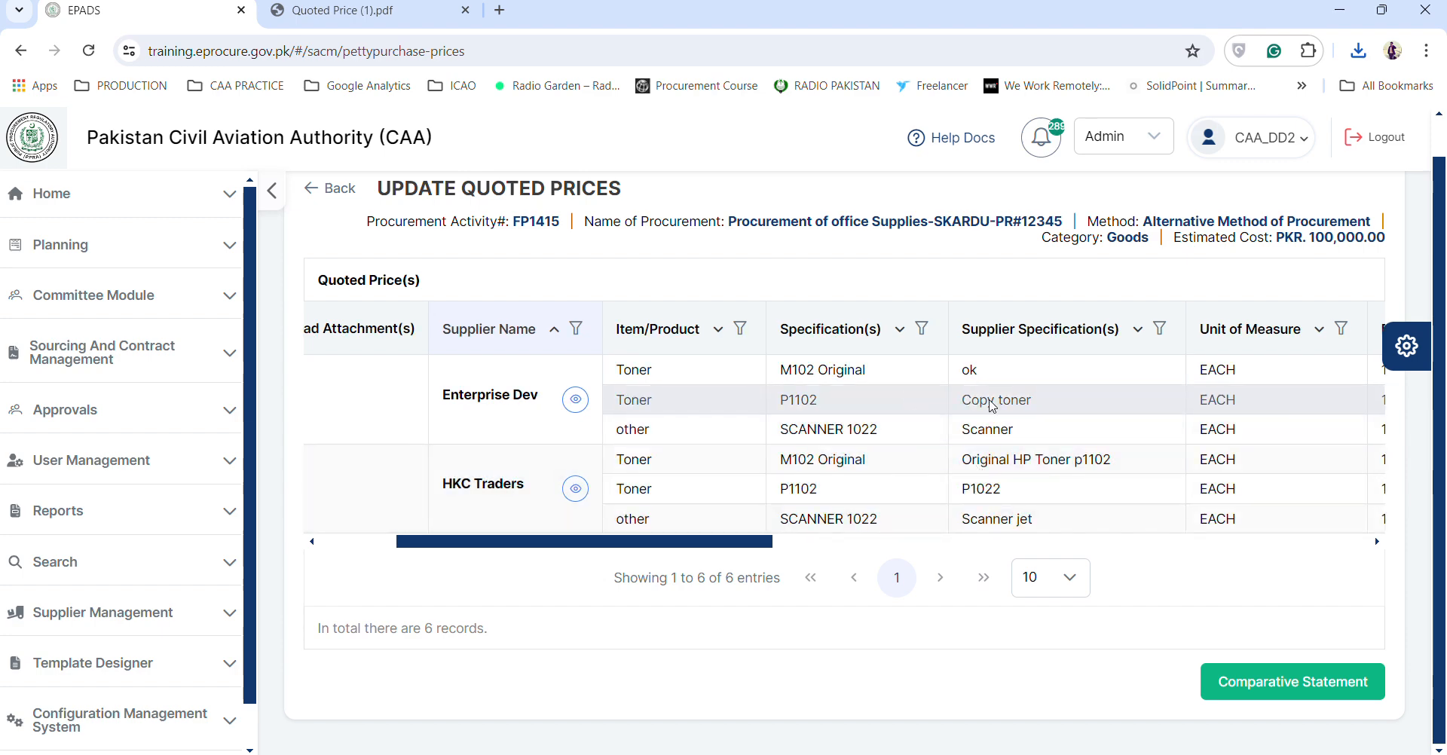
pyautogui.hscroll(15, 992, 406)
pyautogui.hscroll(20, 992, 406)
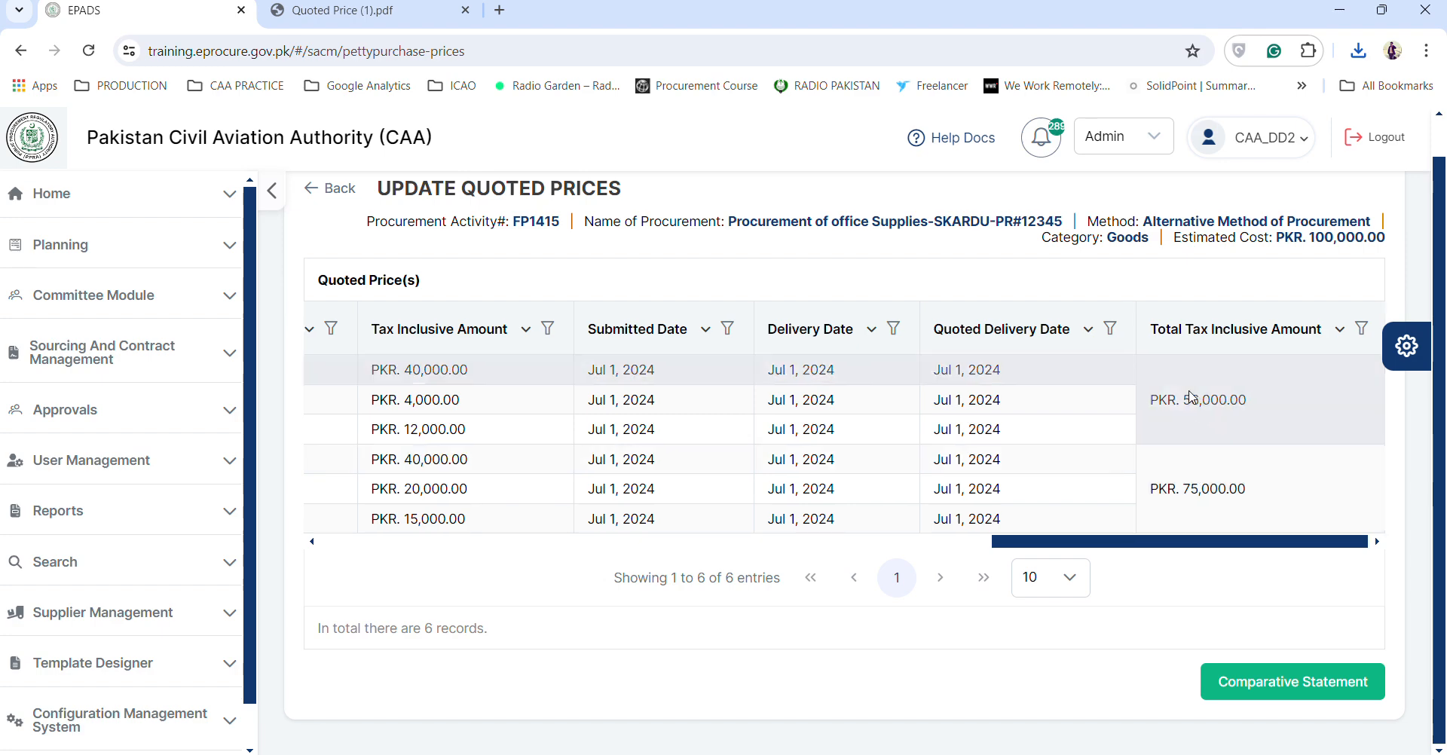
pyautogui.hscroll(-10, 1191, 397)
pyautogui.hscroll(-6, 1191, 397)
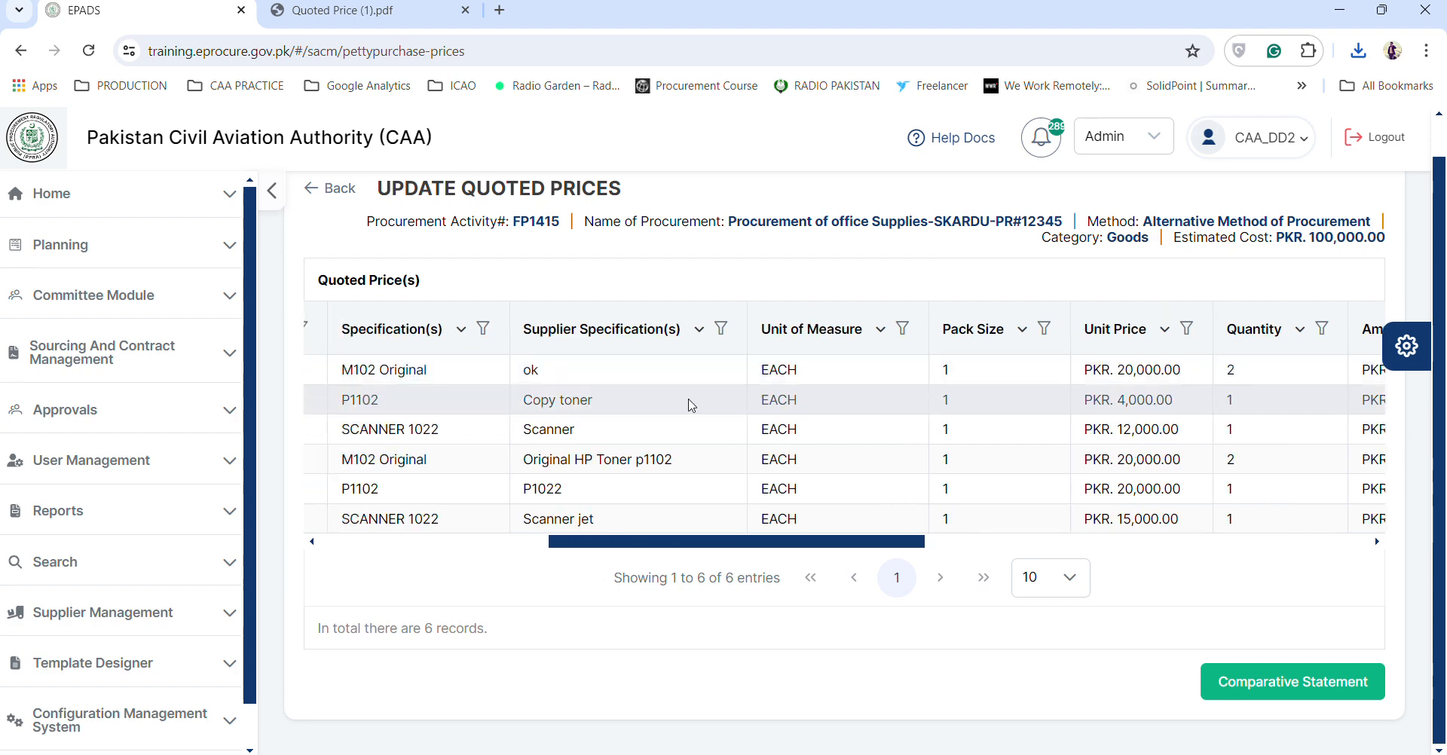
pyautogui.hscroll(-8, 691, 405)
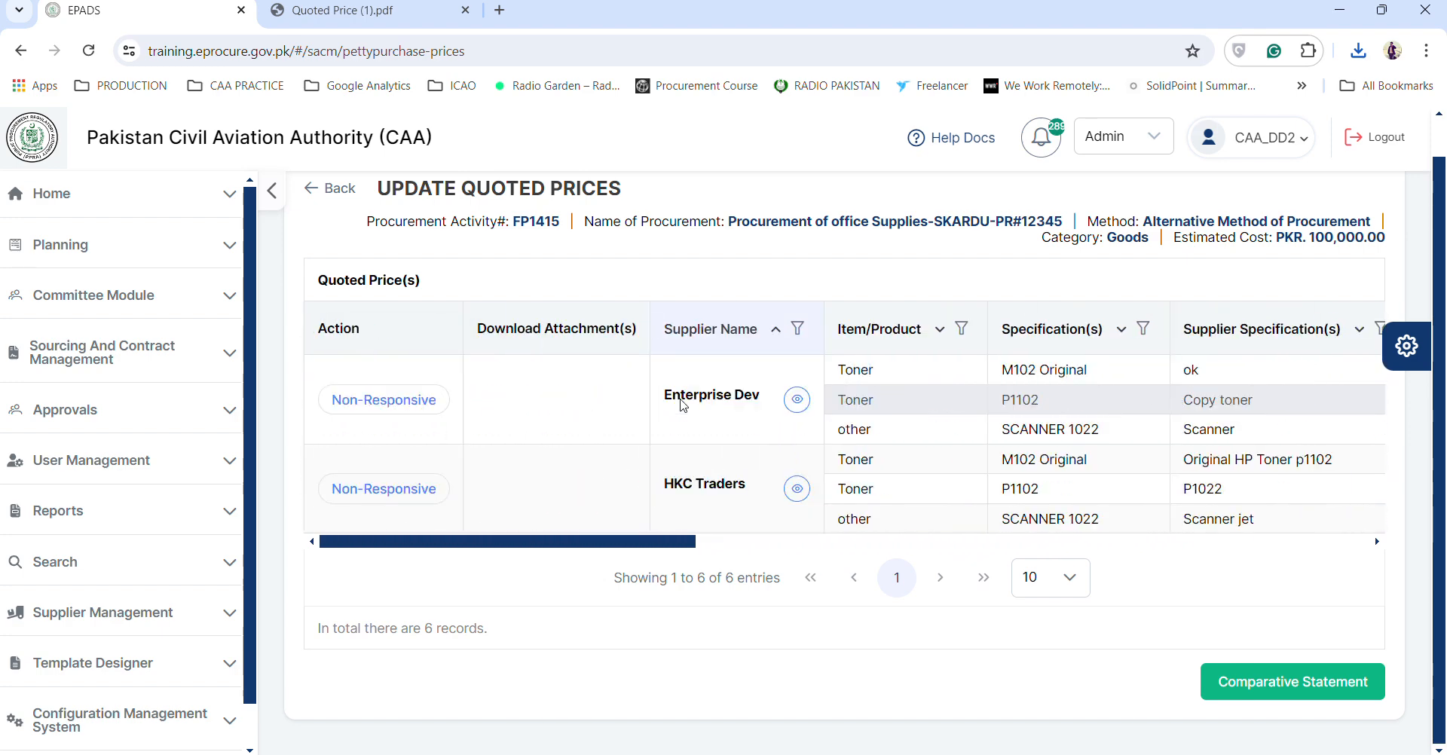
# - Mark Enterprise Dev as non-responsive with the reason "Because of not supplying original toner as mentioned ToC" and save it
pyautogui.click(394, 404)
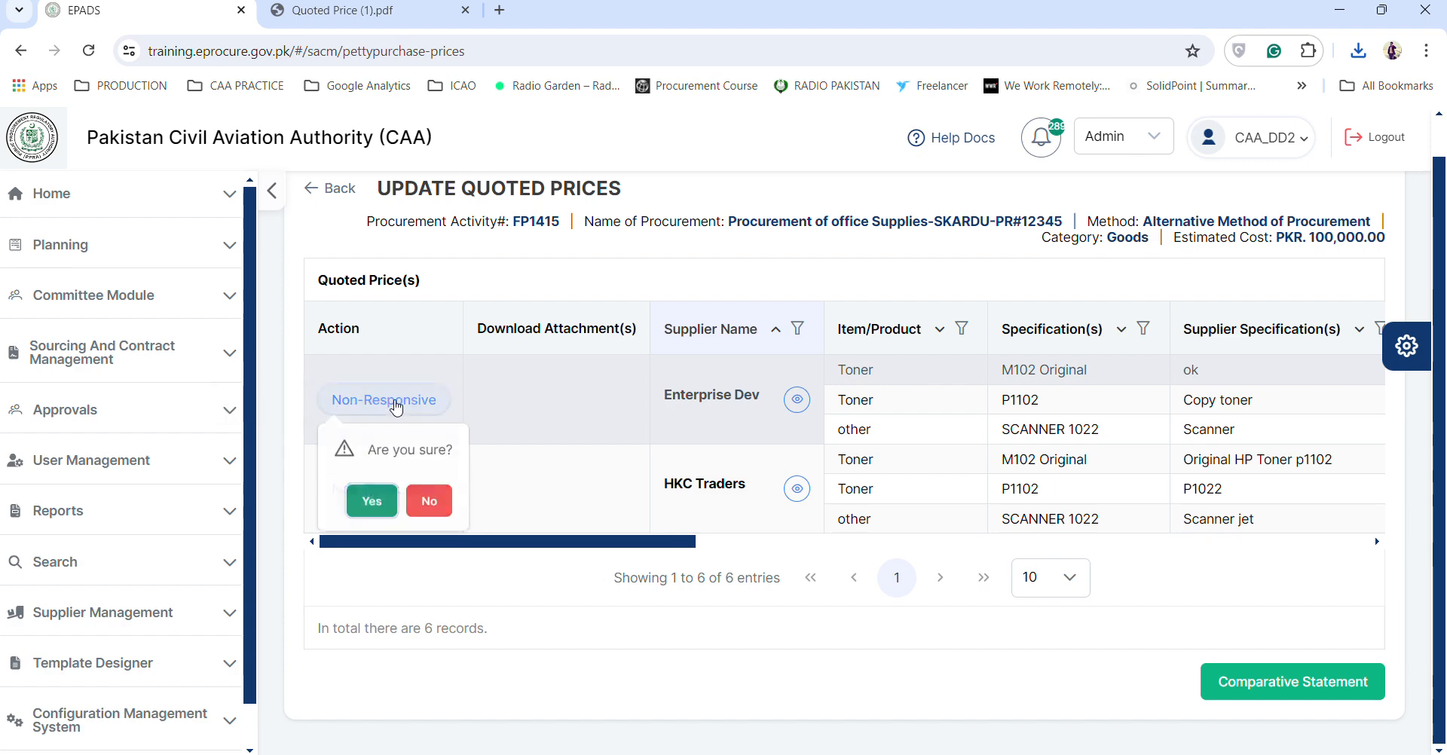
pyautogui.click(377, 504)
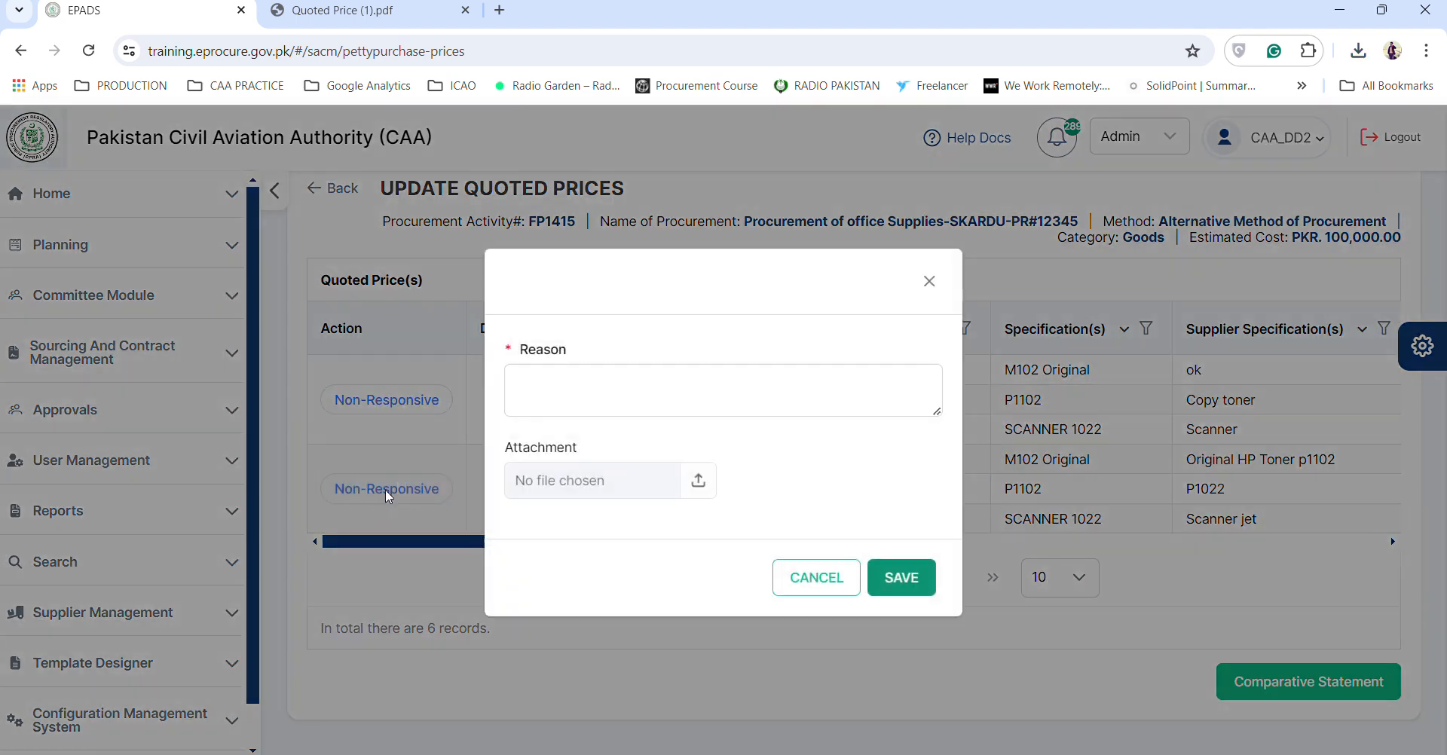
pyautogui.click(637, 400)
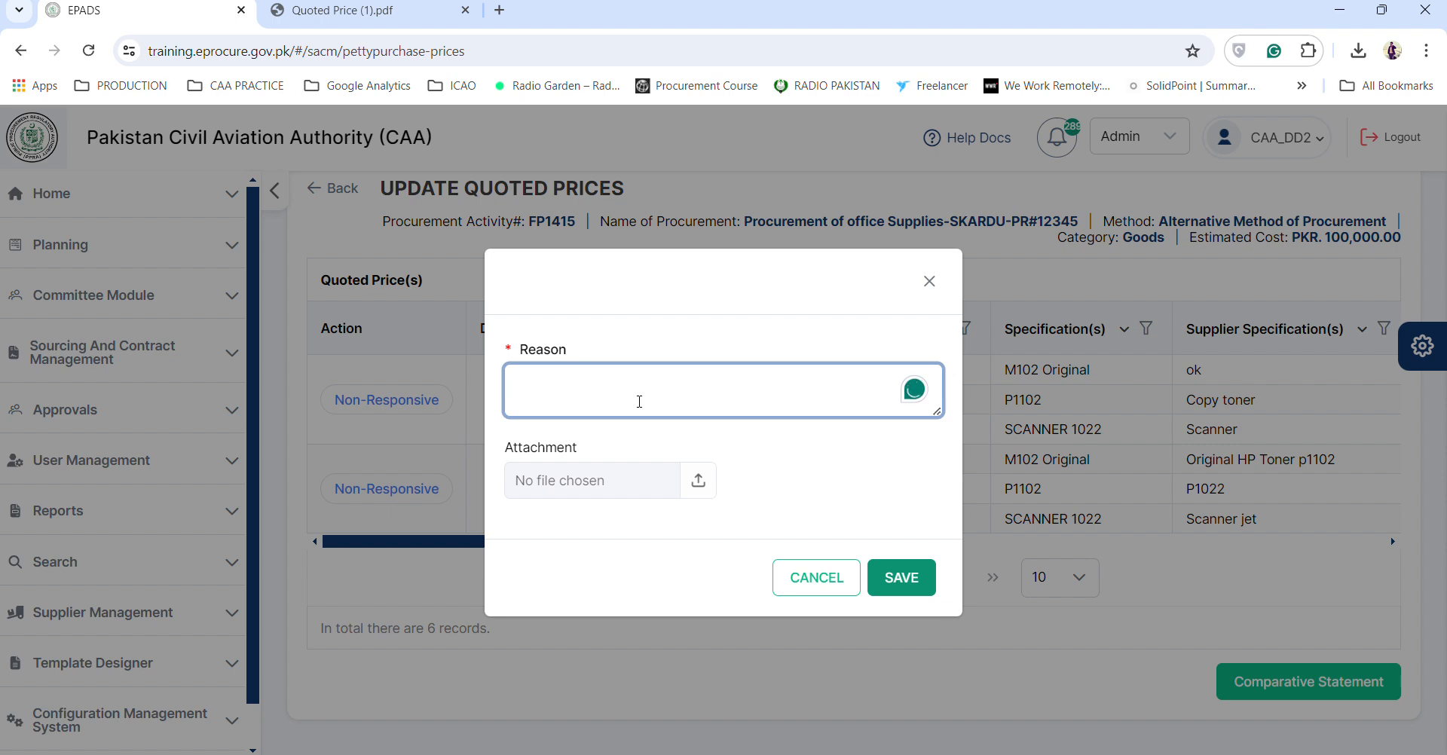
pyautogui.write('Bec')
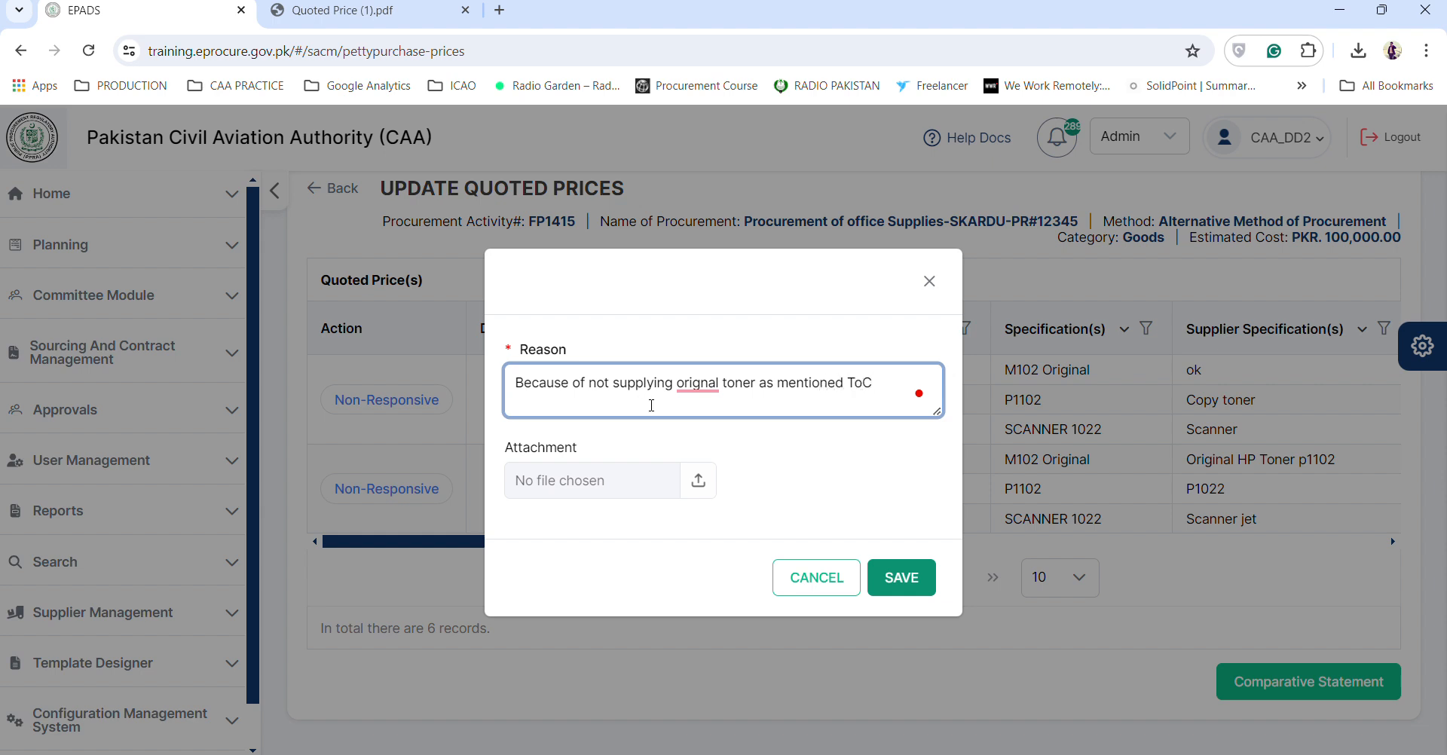
pyautogui.click(709, 385)
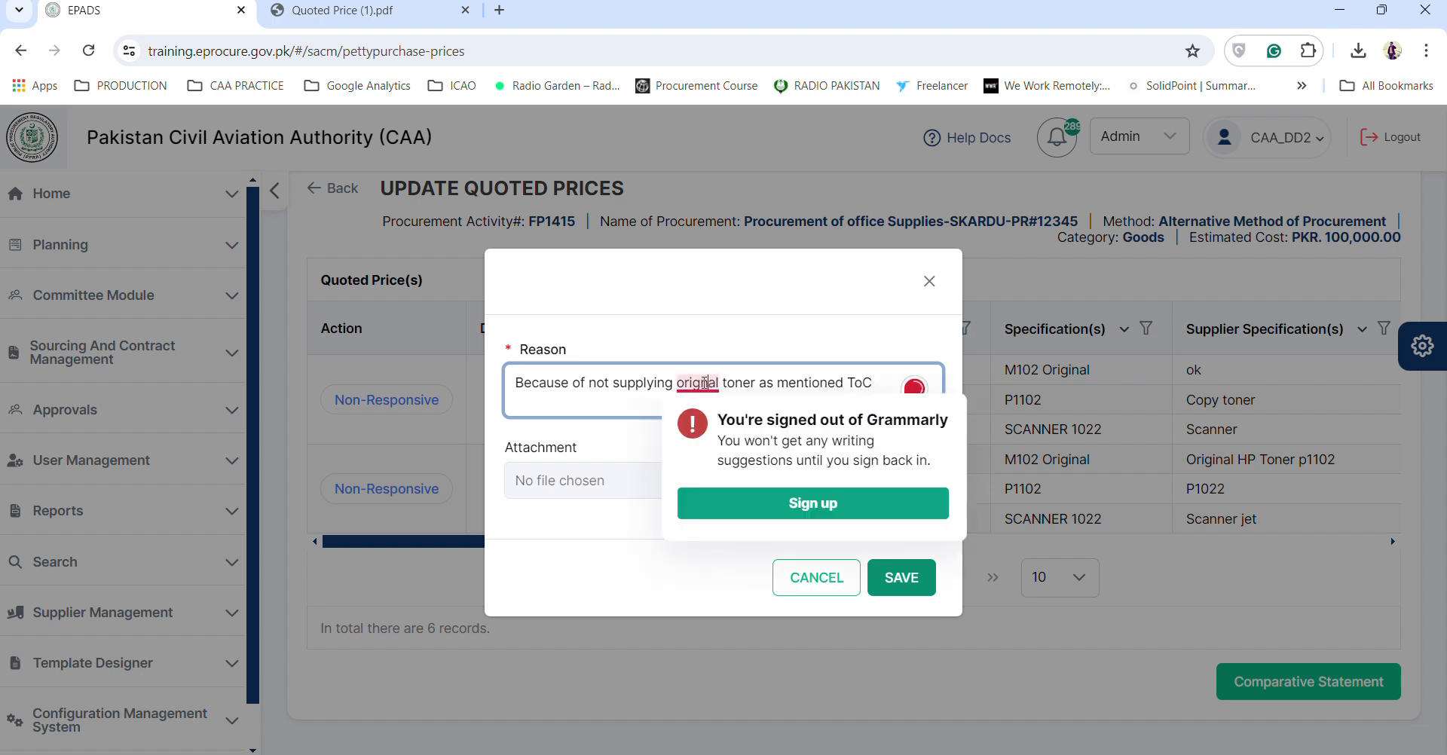
pyautogui.click(702, 382)
pyautogui.write('i')
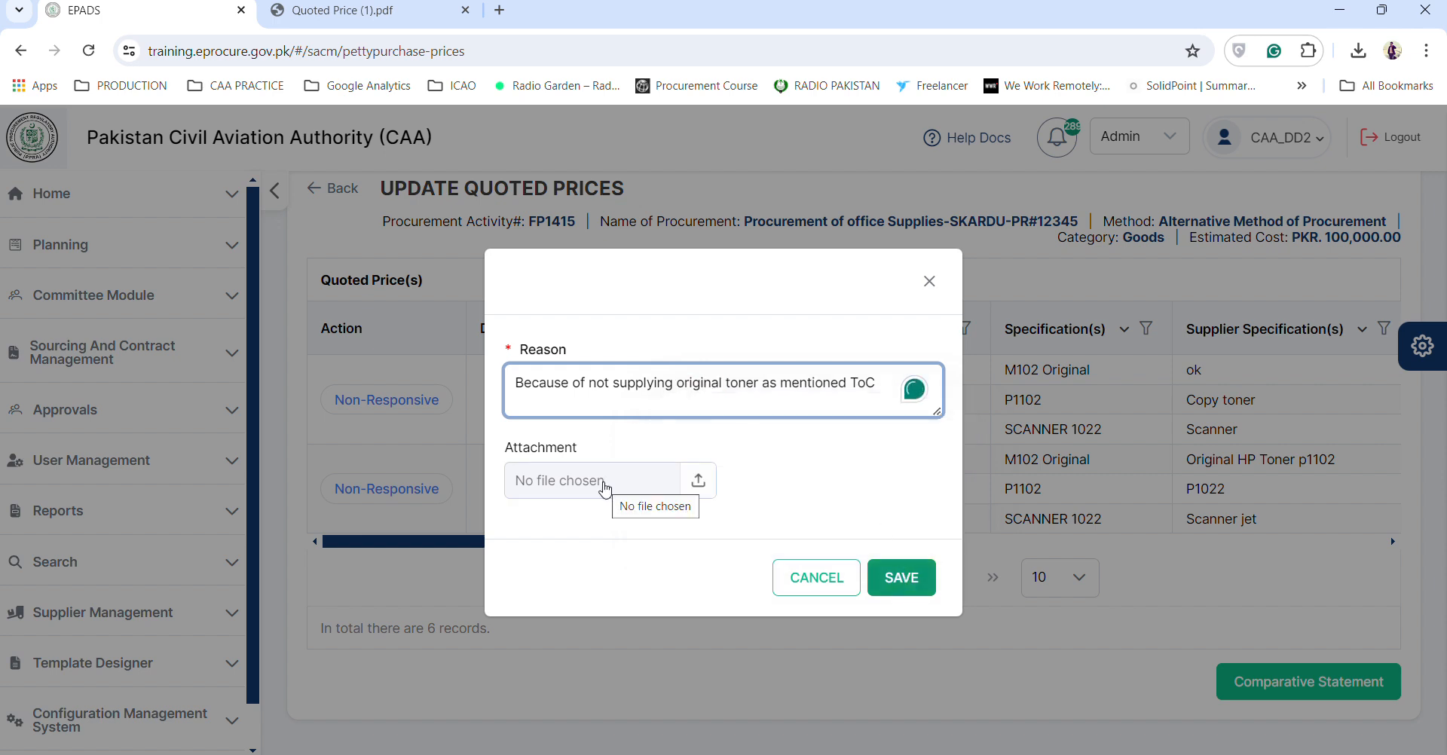
pyautogui.click(902, 578)
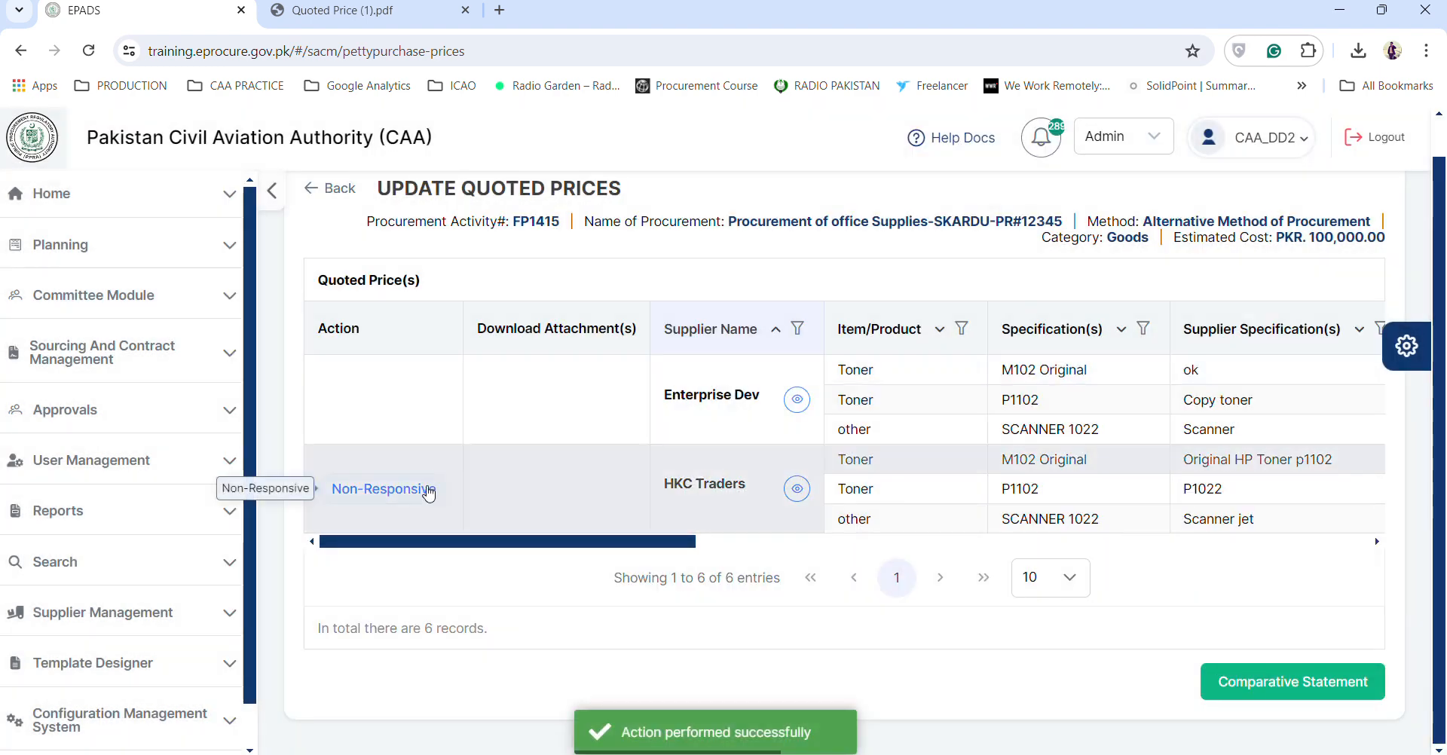
# - Proceed to the comparative statement, download it as "Comparative Statement (1)", and open the downloaded PDF
pyautogui.hscroll(10, 428, 495)
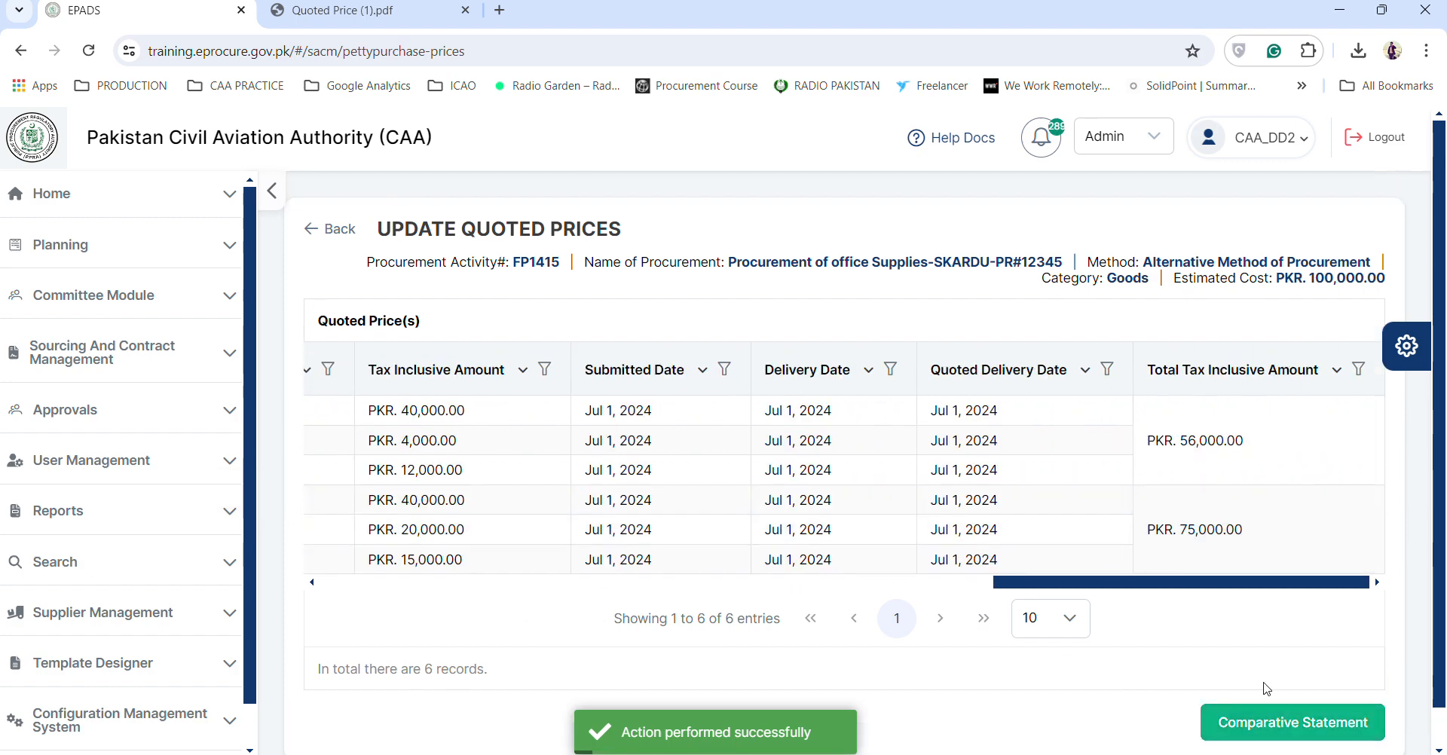
pyautogui.click(1264, 686)
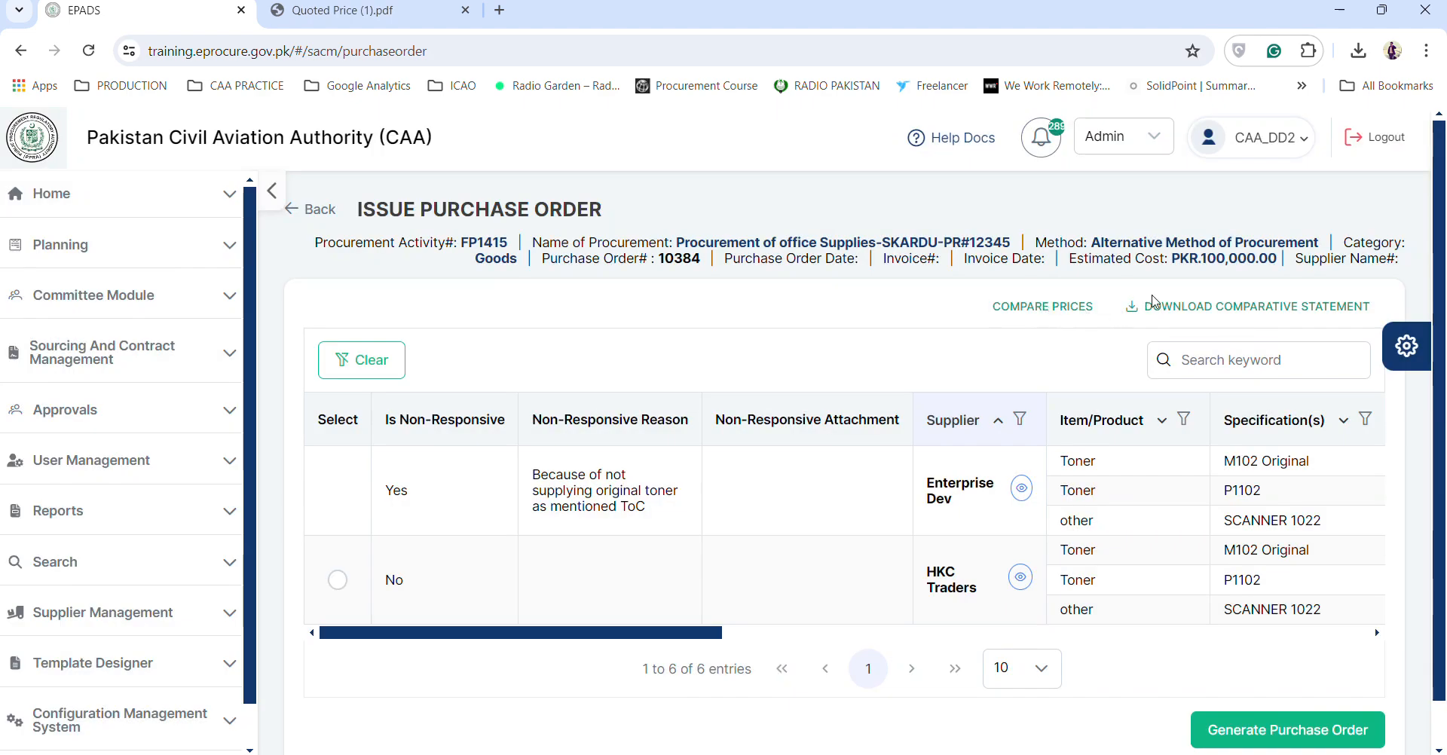
pyautogui.click(1160, 309)
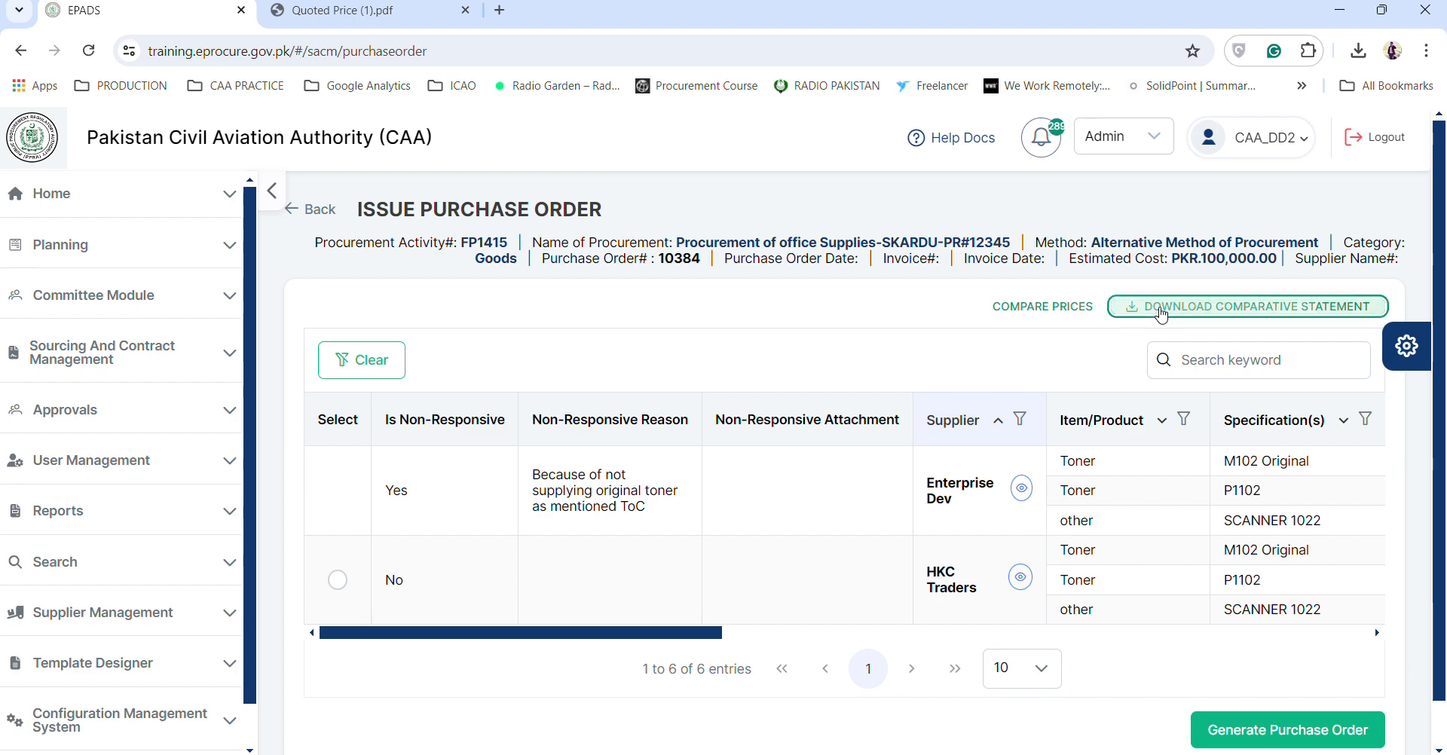
pyautogui.click(563, 411)
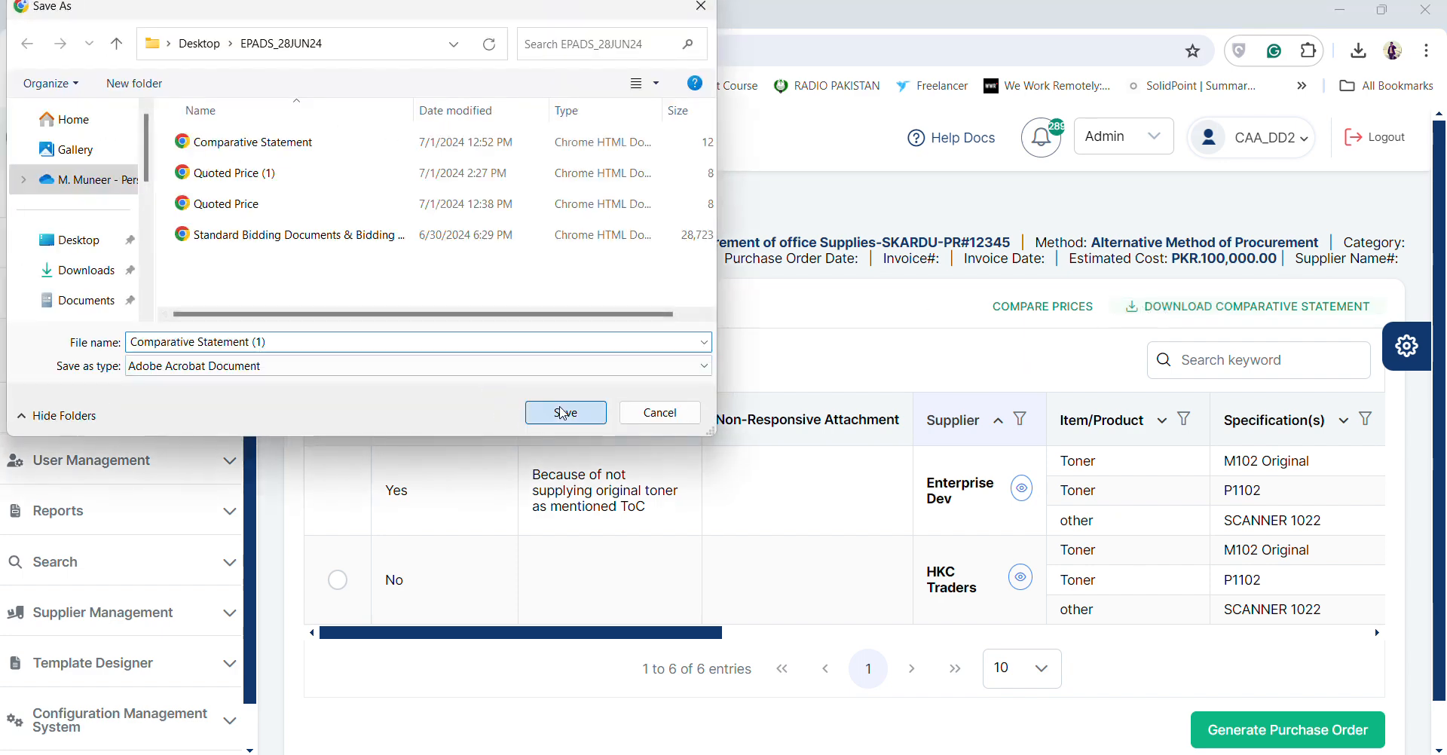
pyautogui.click(1358, 51)
pyautogui.click(1234, 110)
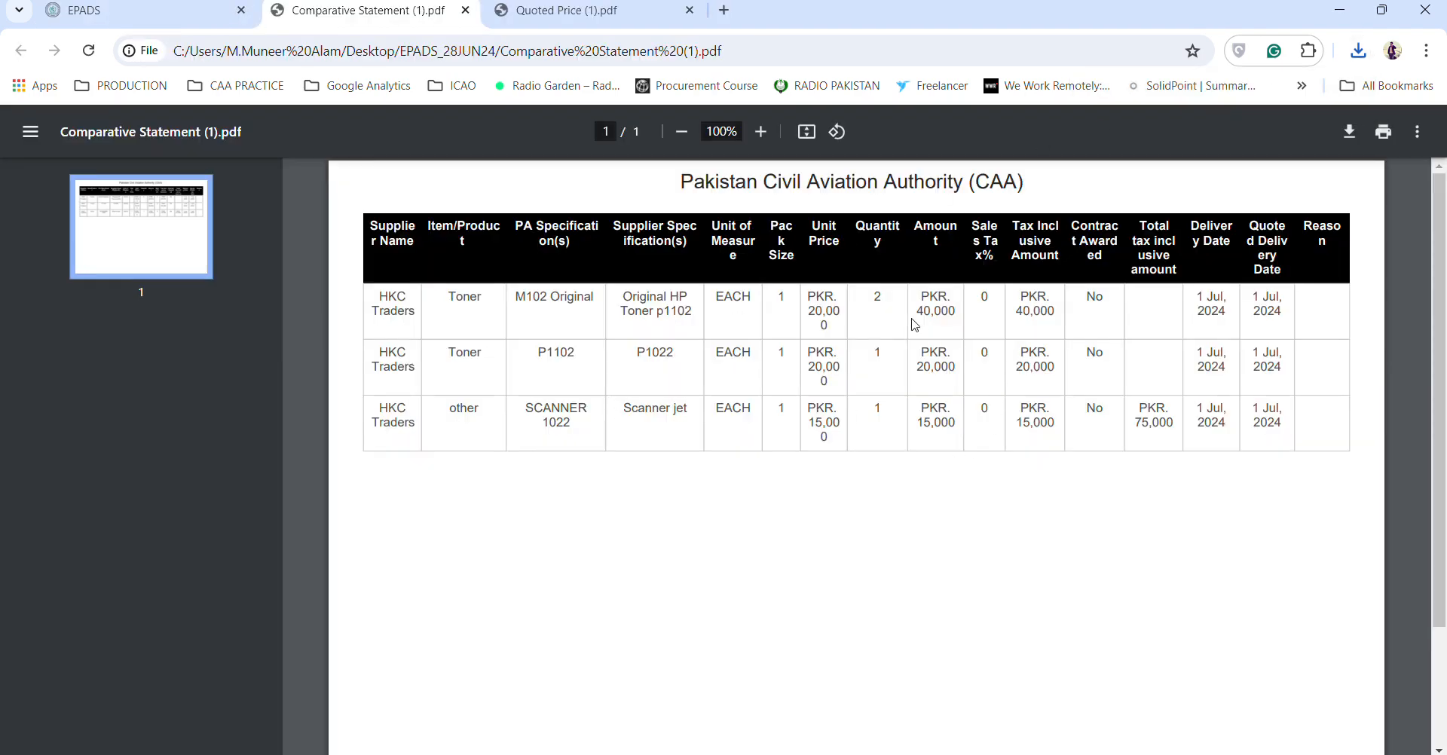
# - Return to the EPADS purchase order page and compare the suppliers' total tax inclusive amounts
pyautogui.click(526, 10)
pyautogui.click(374, 13)
pyautogui.click(140, 6)
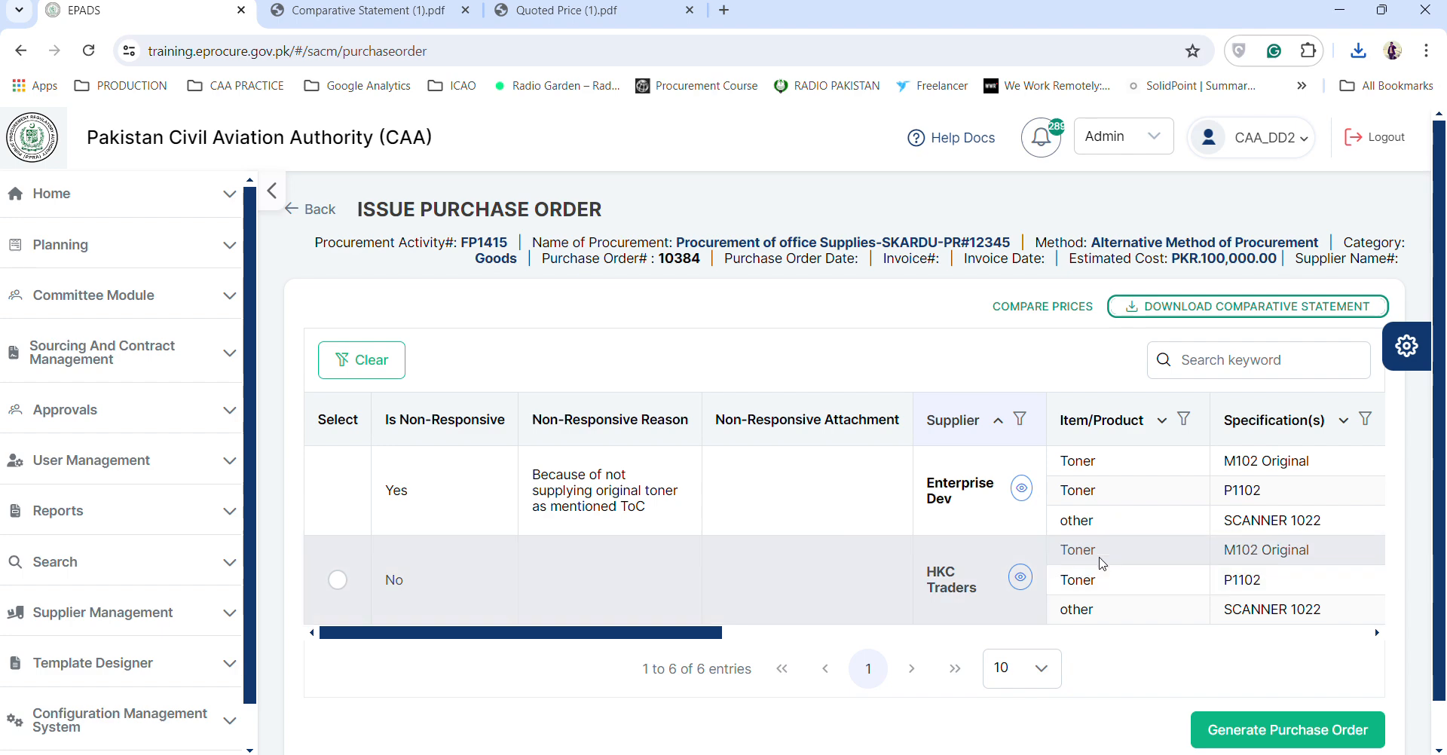
pyautogui.click(1042, 306)
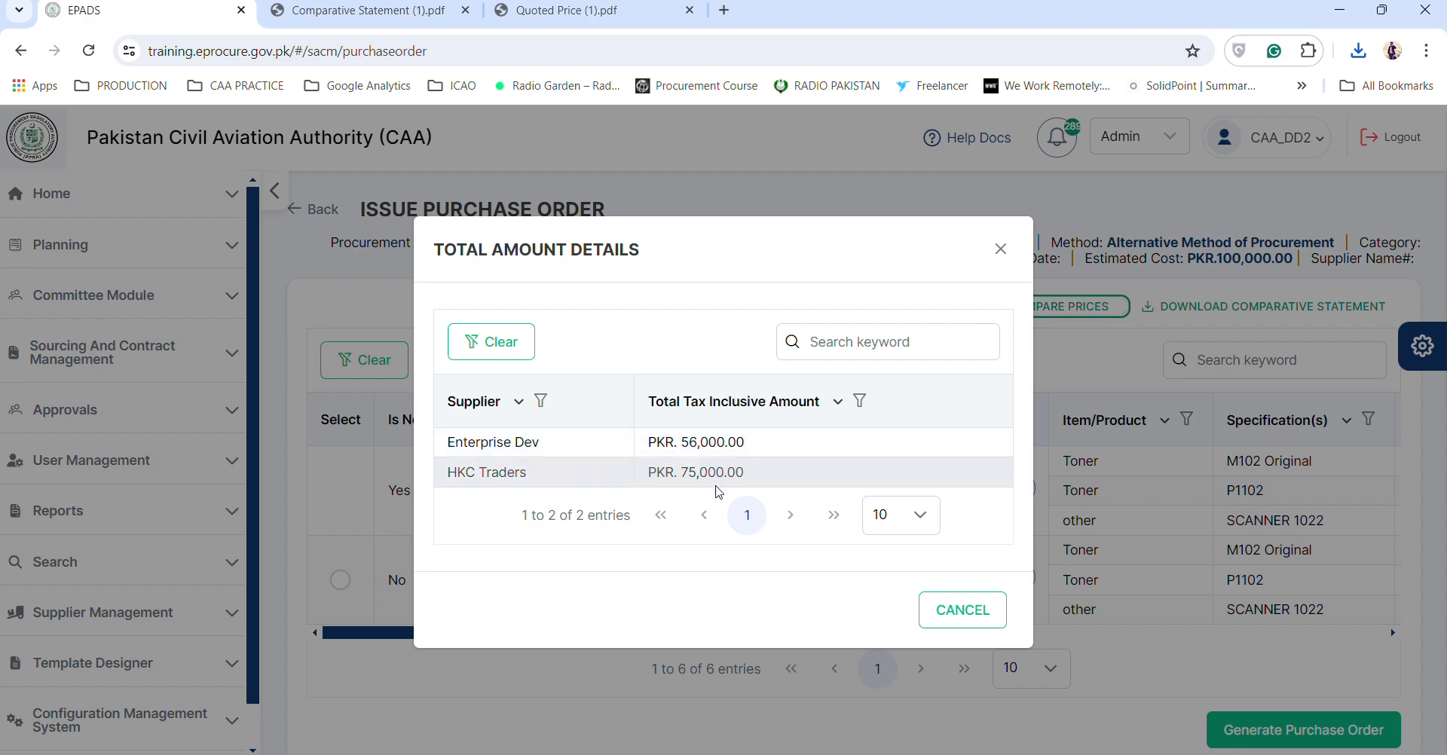
pyautogui.click(1000, 249)
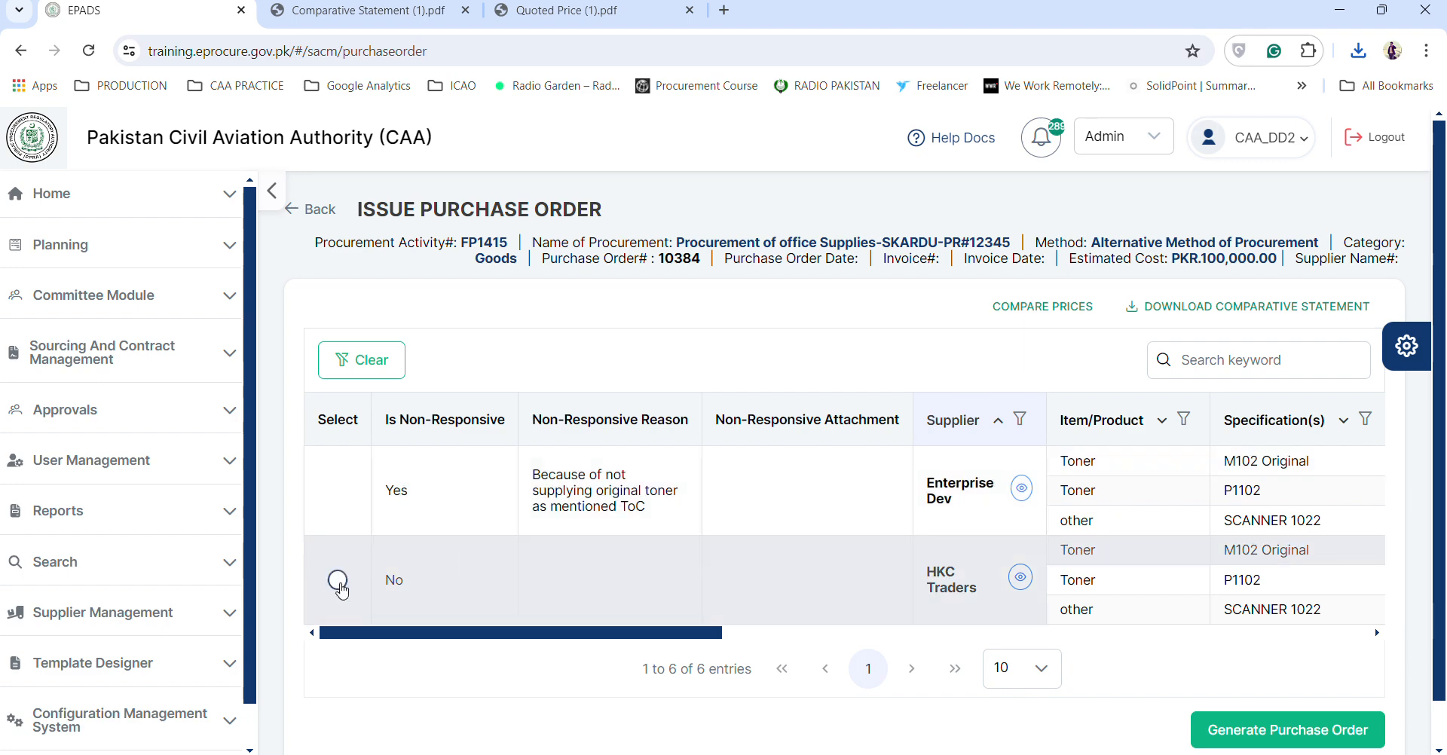
# - Select HKC Traders as the supplier, then generate and confirm the purchase order
pyautogui.click(339, 582)
pyautogui.click(1311, 730)
pyautogui.click(943, 498)
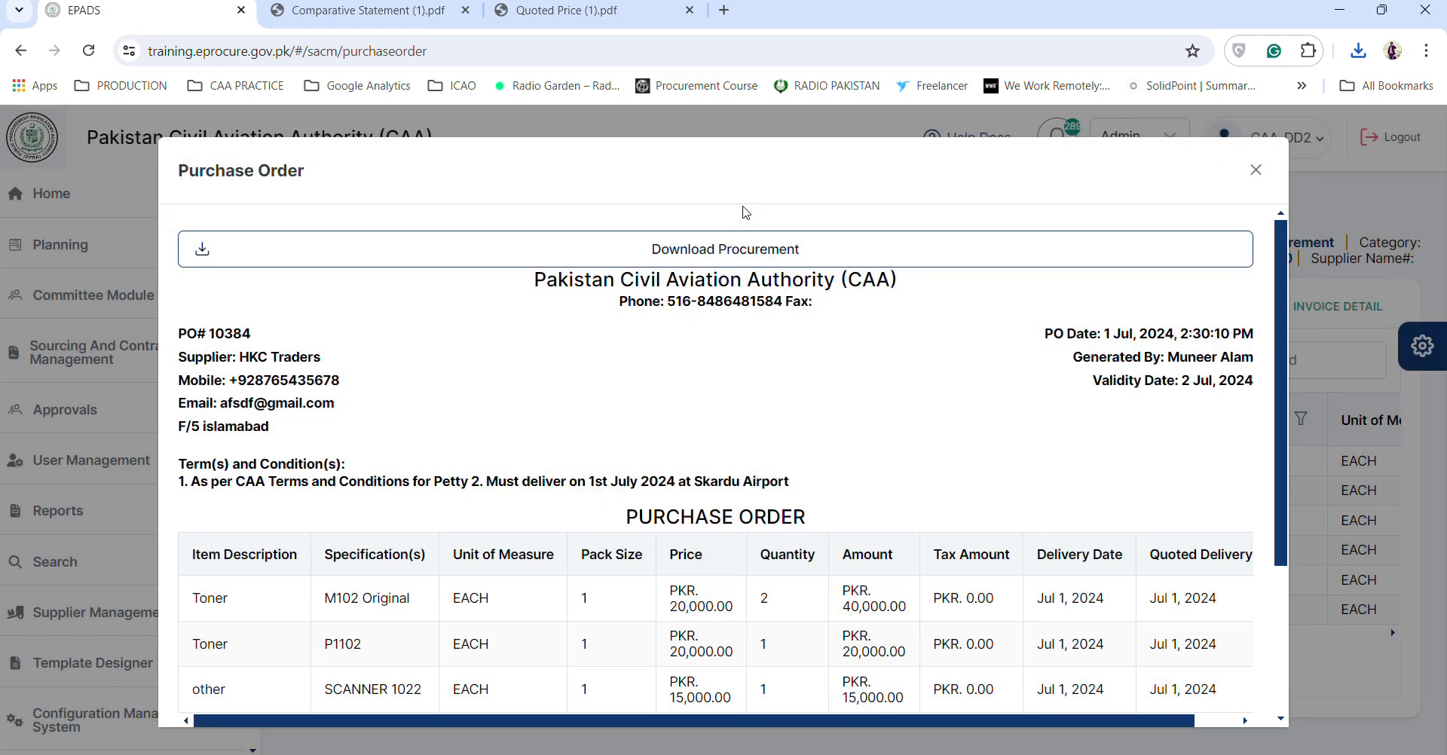
# - Review the generated purchase order's supplier details, terms and conditions, item prices, delivery dates and tax totals
pyautogui.scroll(-2, 745, 213)
pyautogui.scroll(2, 745, 213)
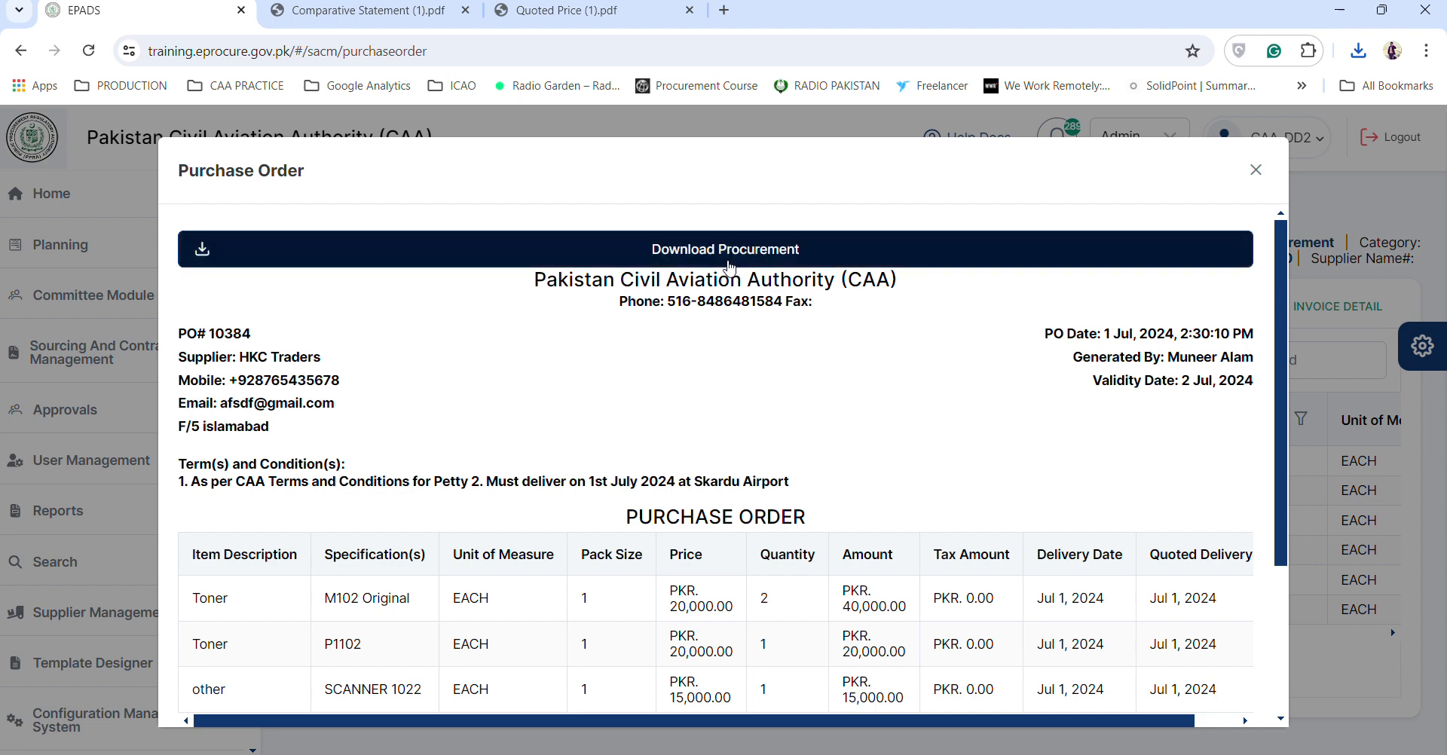
pyautogui.scroll(-2, 768, 414)
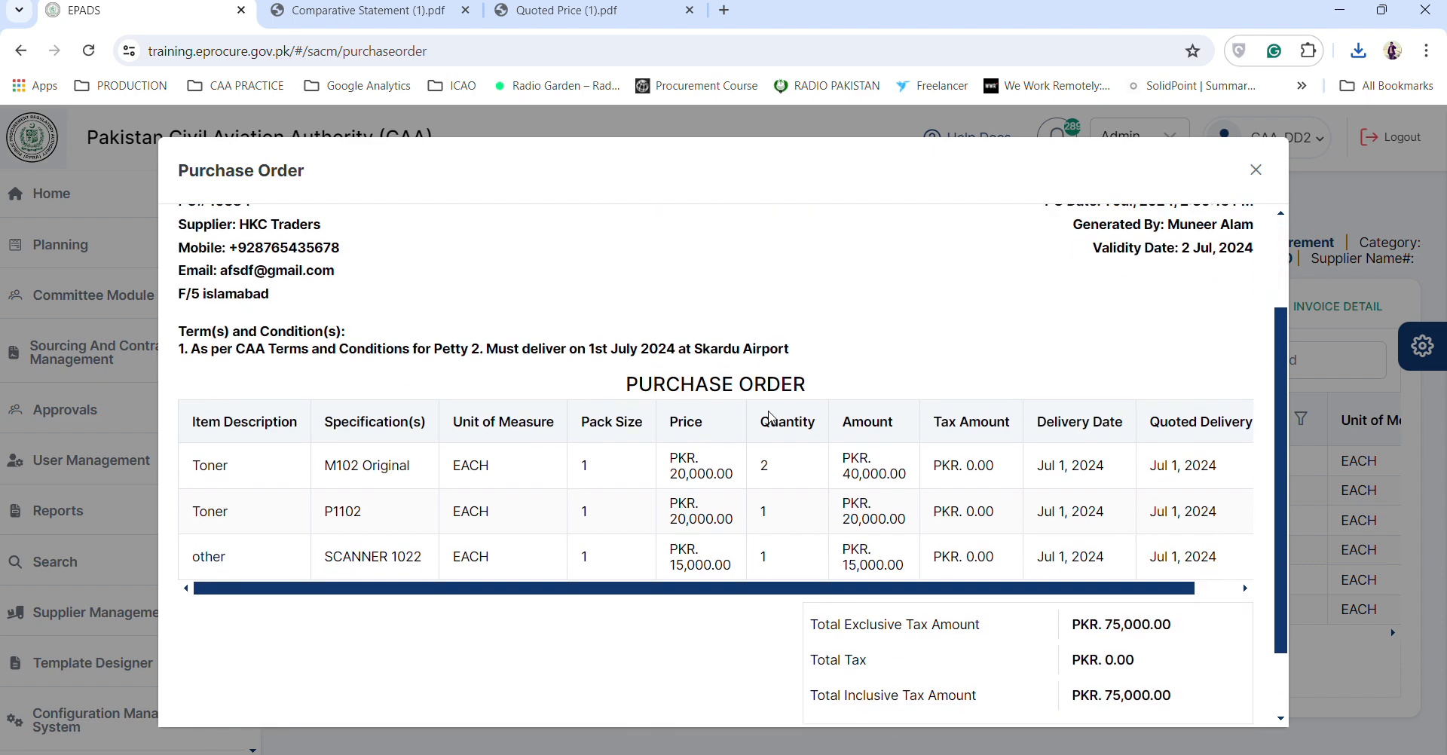
pyautogui.scroll(-1, 770, 416)
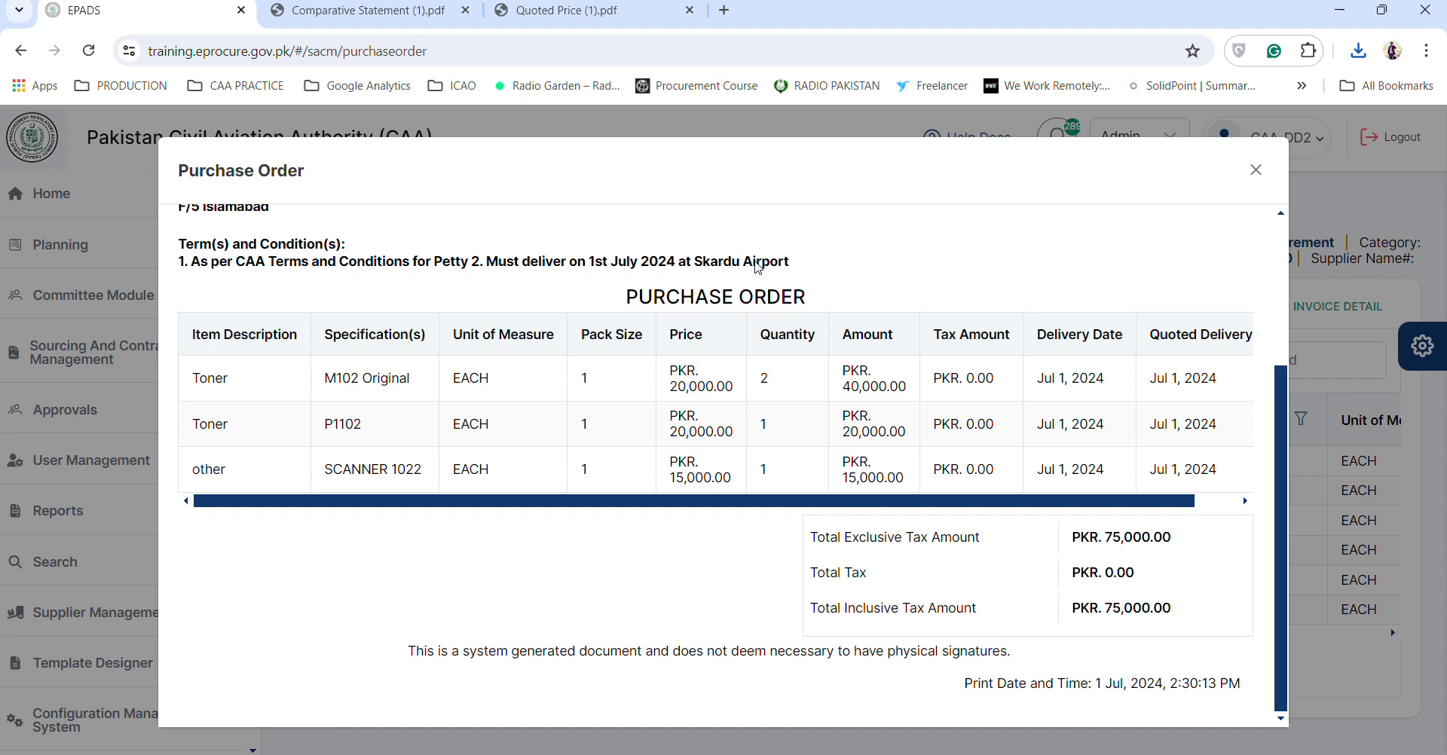
pyautogui.scroll(2, 758, 267)
pyautogui.scroll(-2, 758, 271)
pyautogui.scroll(3, 972, 700)
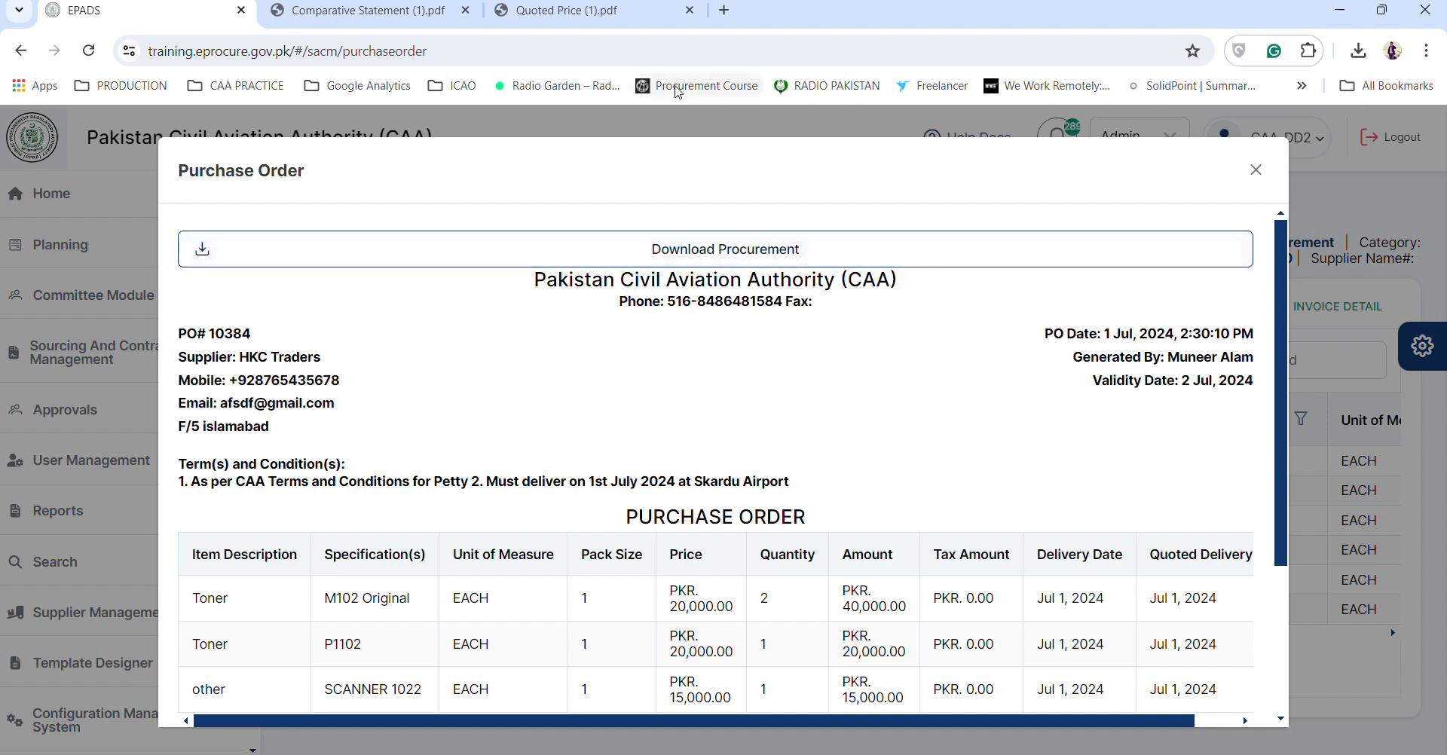